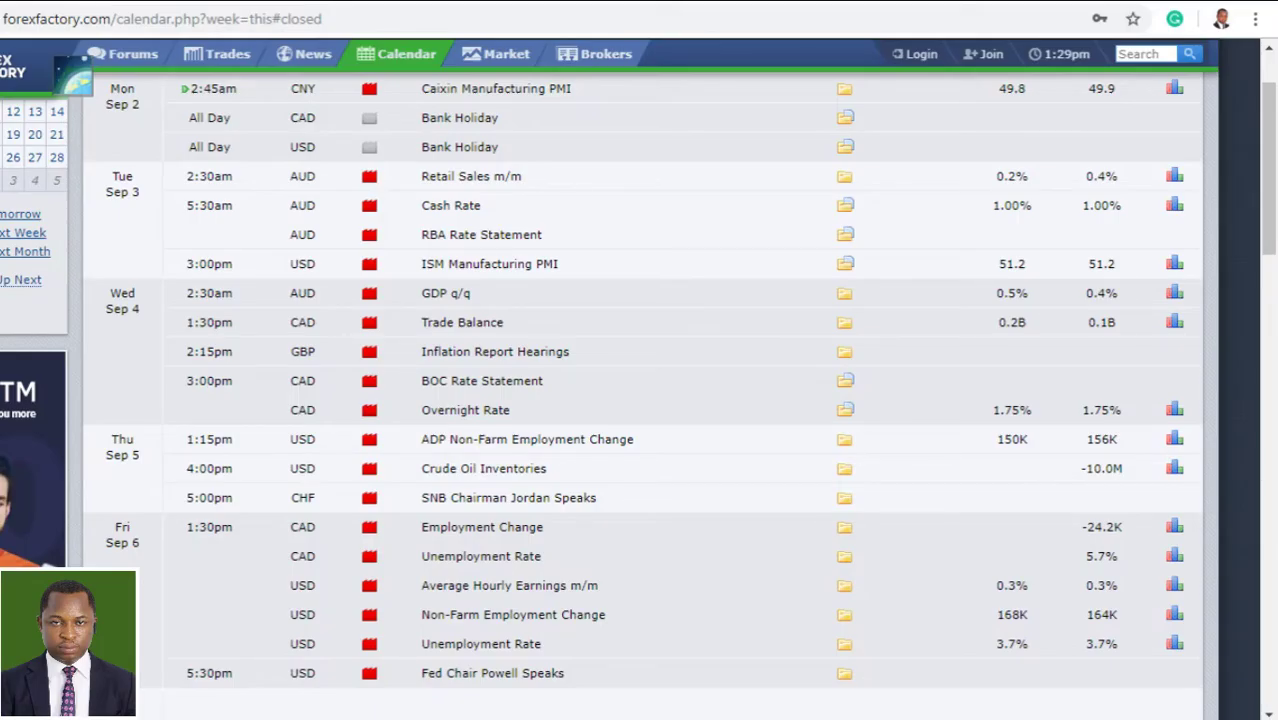
Step: Underline the Non-Farm Employment Change, Overnight Rate and Cash Rate events in the calendar, then erase the marks
scroll(1266, 205, up, 1)
drag(1266, 200, 1263, 224)
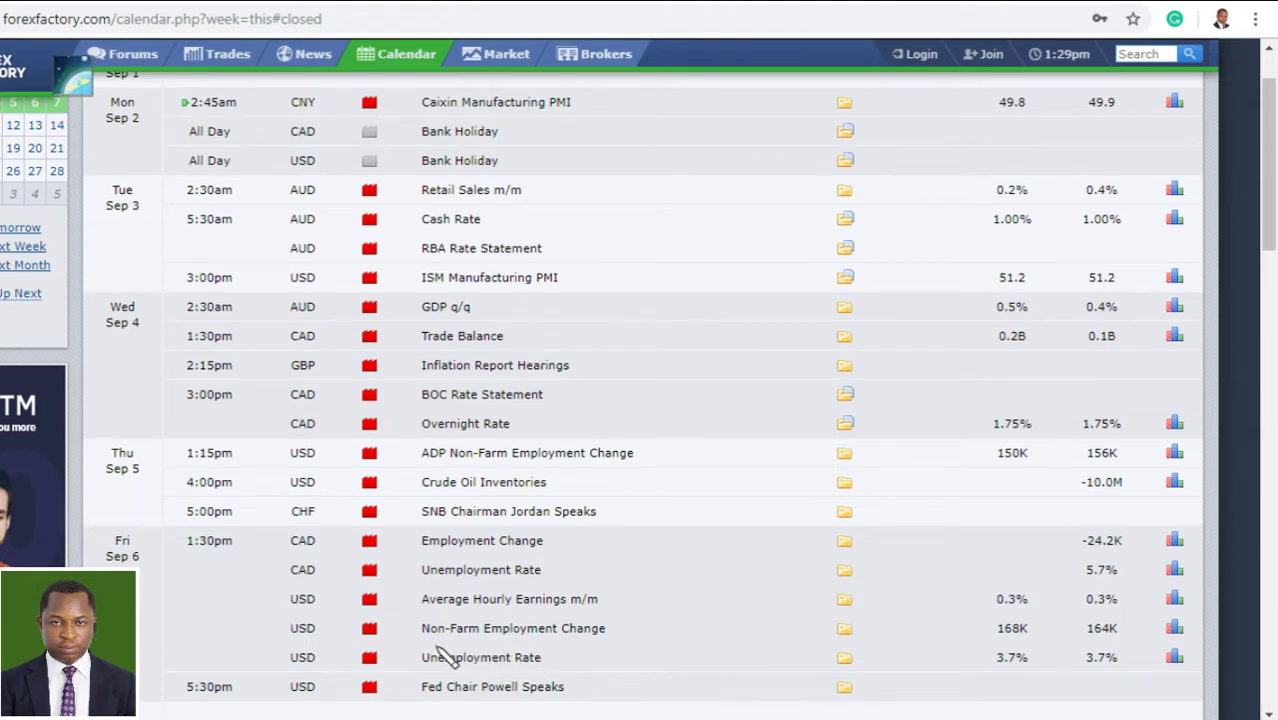
drag(417, 645, 594, 645)
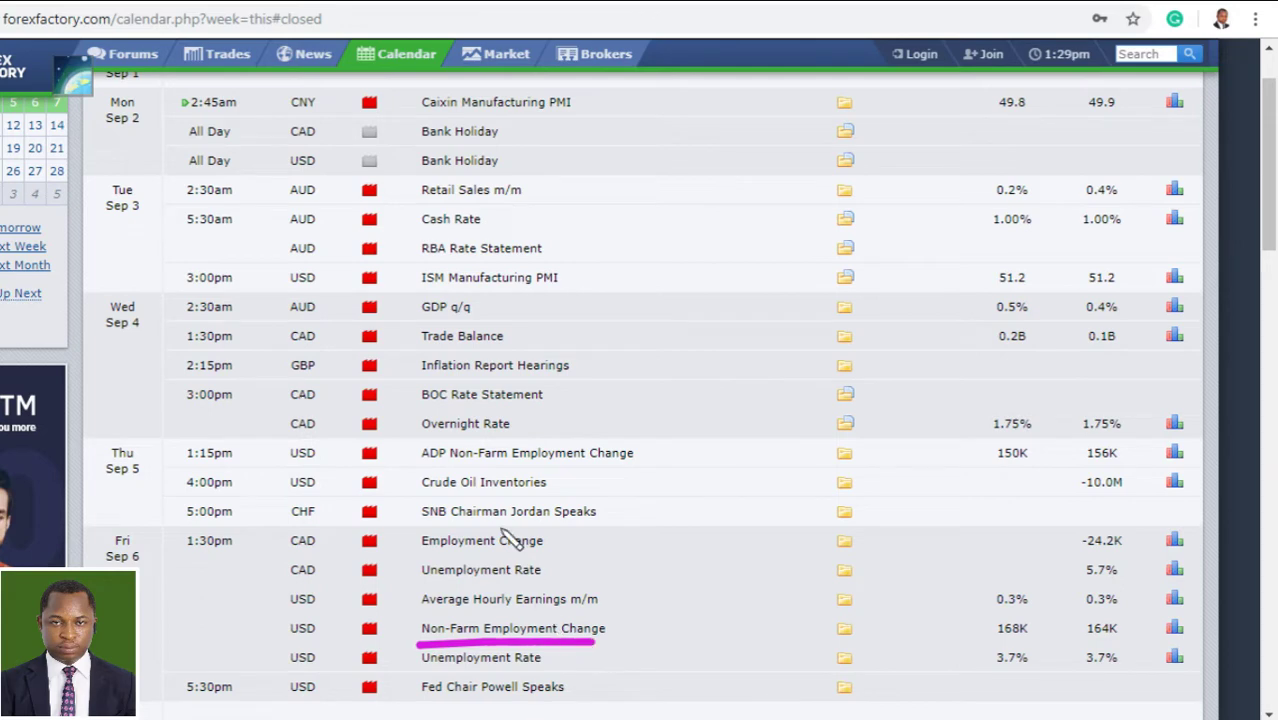
drag(411, 437, 536, 437)
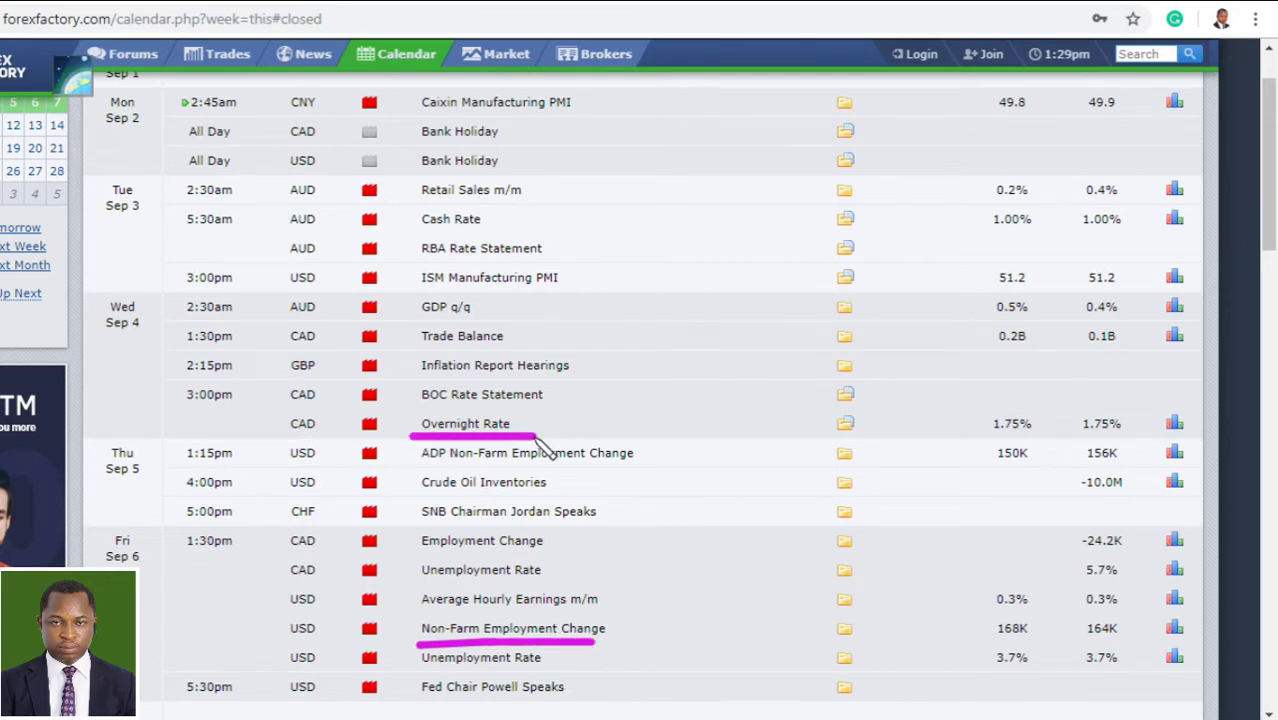
drag(410, 231, 499, 231)
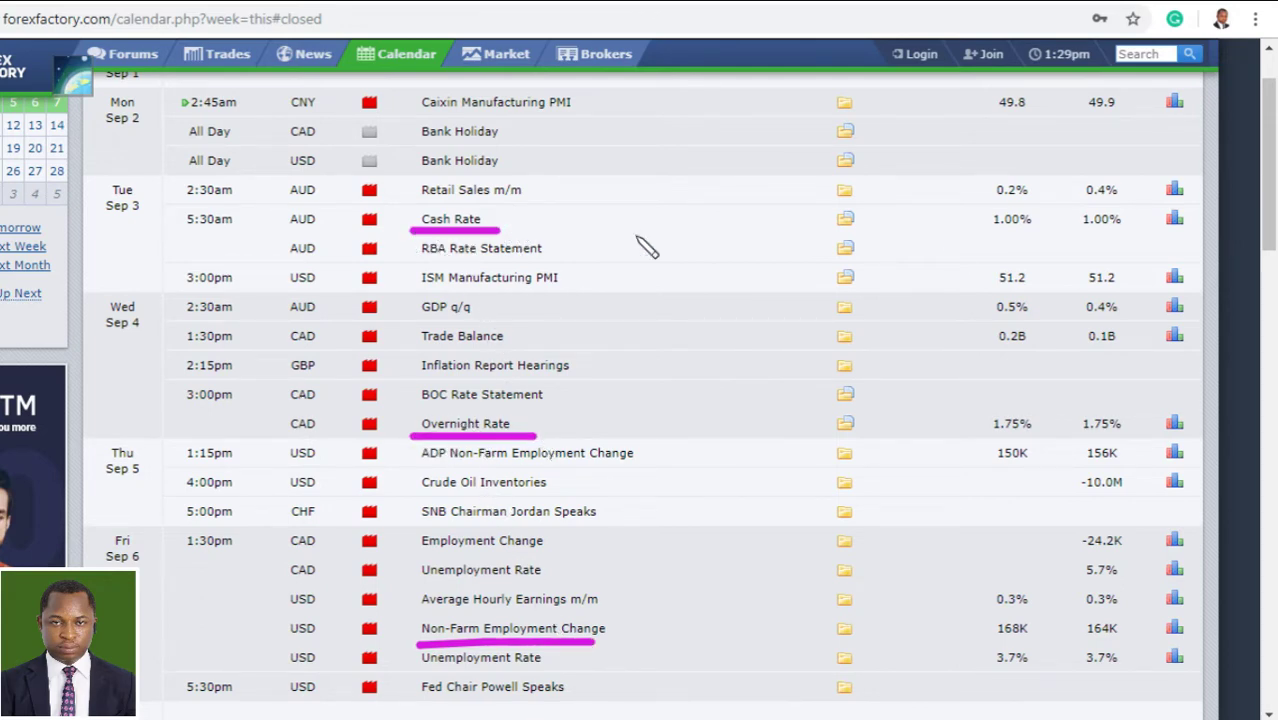
key(e)
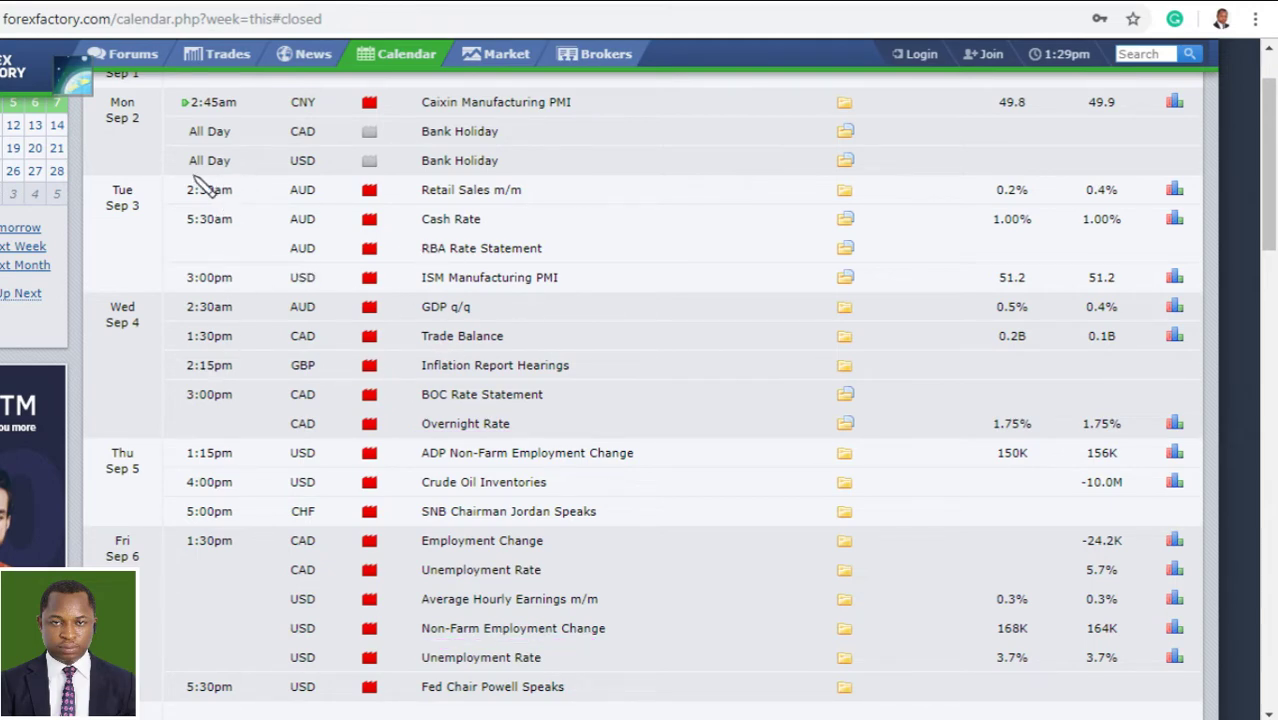
Step: Underline the USD and CAD Bank Holiday rows in the calendar, then erase both lines
drag(174, 175, 528, 180)
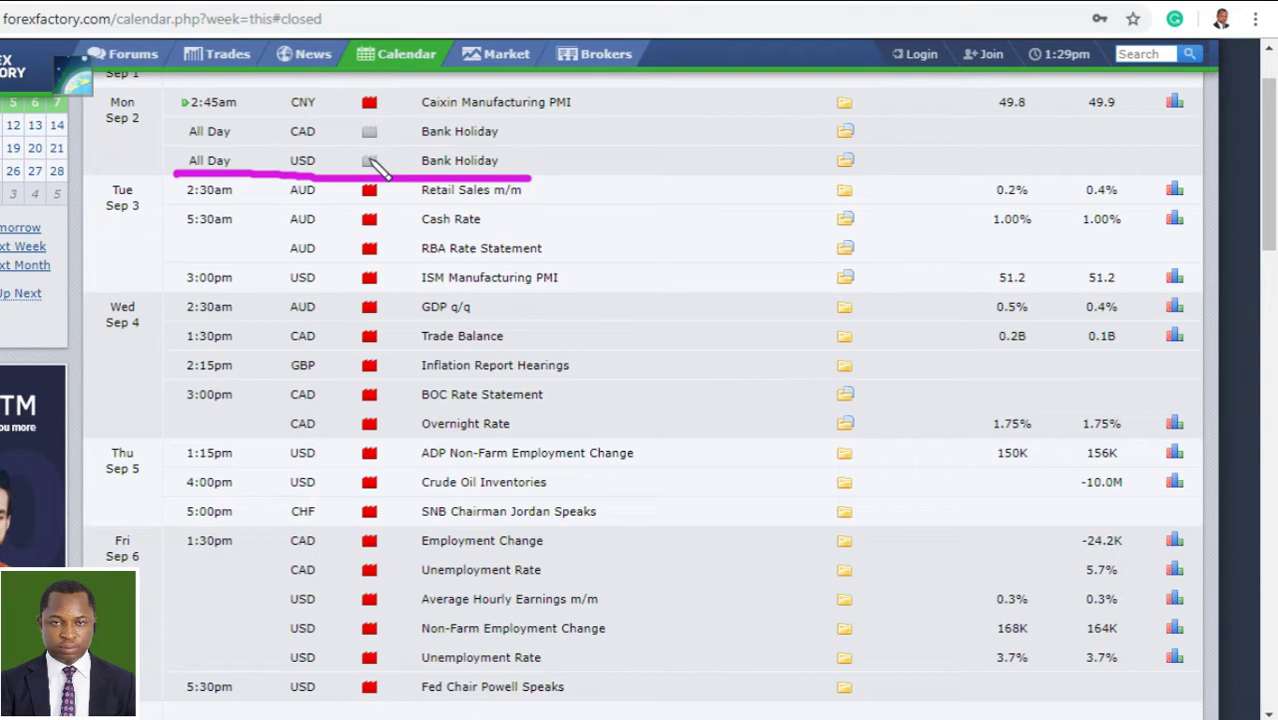
drag(186, 146, 522, 142)
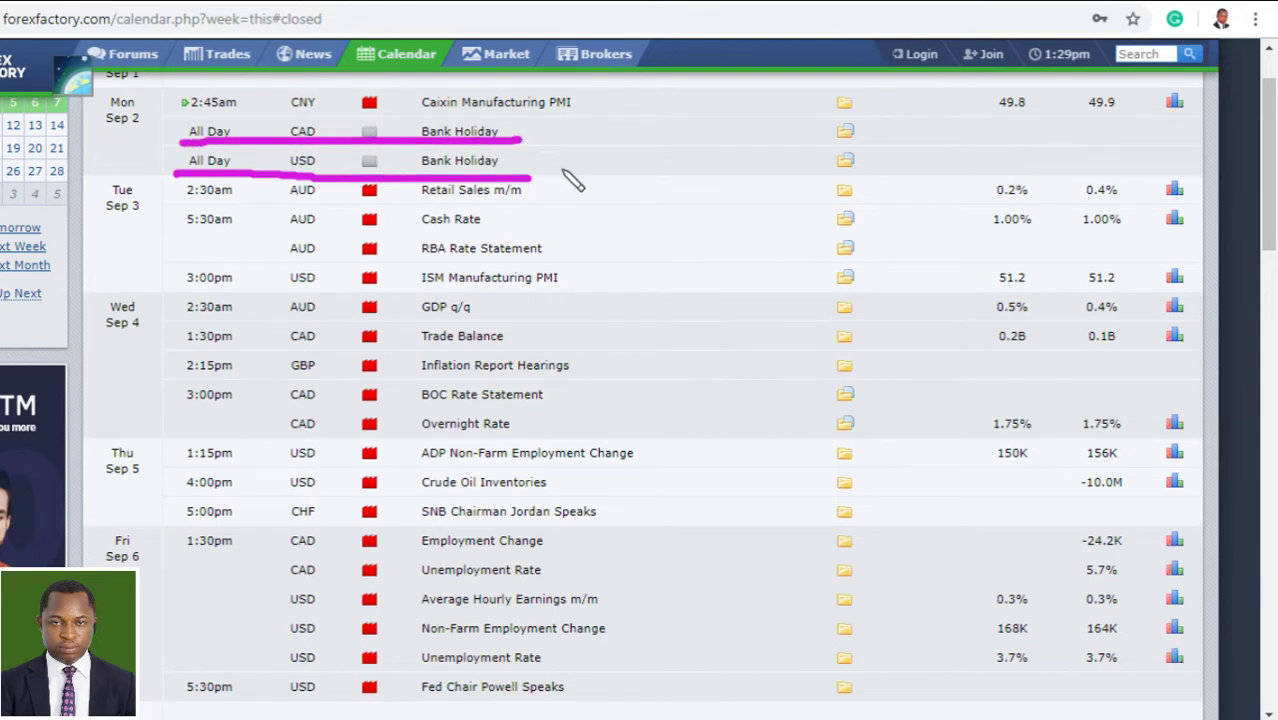
key(e)
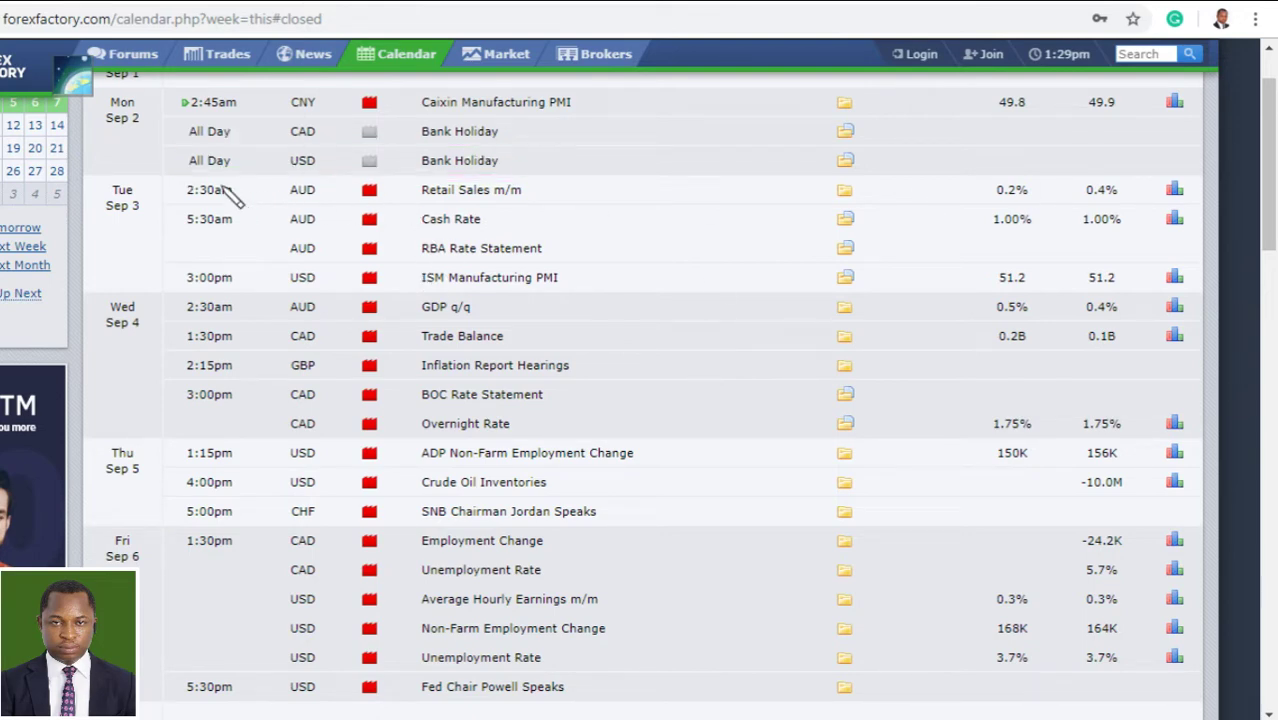
Step: Underline the USD Bank Holiday row and circle its Mon Sep 2 date, erase them, then underline and clear the row again
drag(170, 176, 530, 176)
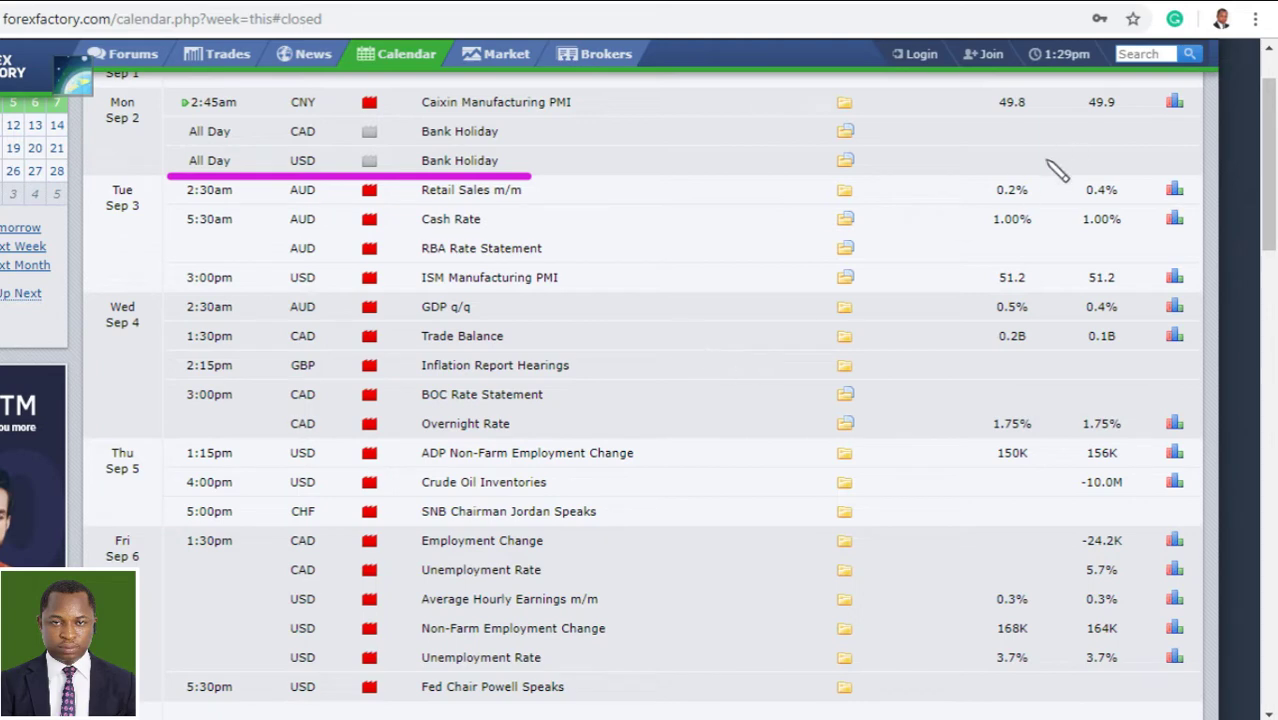
mouse_move(98, 137)
mouse_down()
mouse_move(150, 128)
mouse_move(118, 80)
mouse_move(90, 108)
mouse_move(100, 135)
mouse_move(123, 137)
mouse_up()
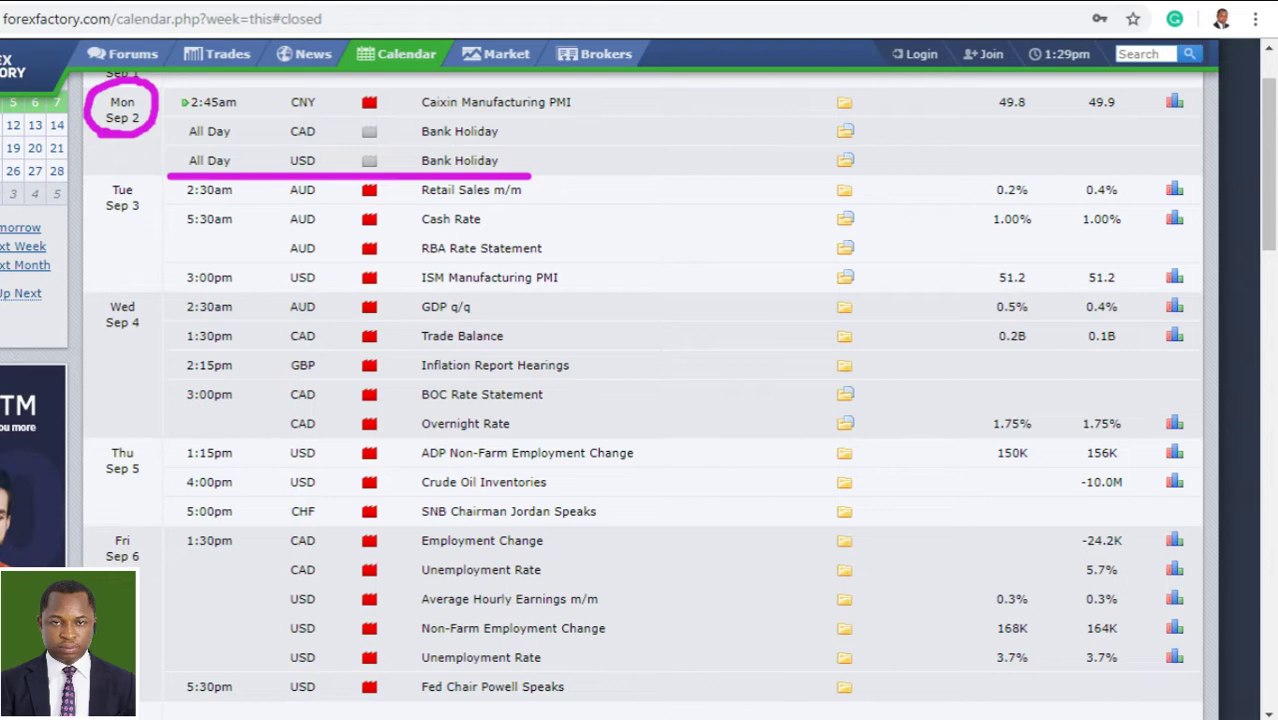
key(e)
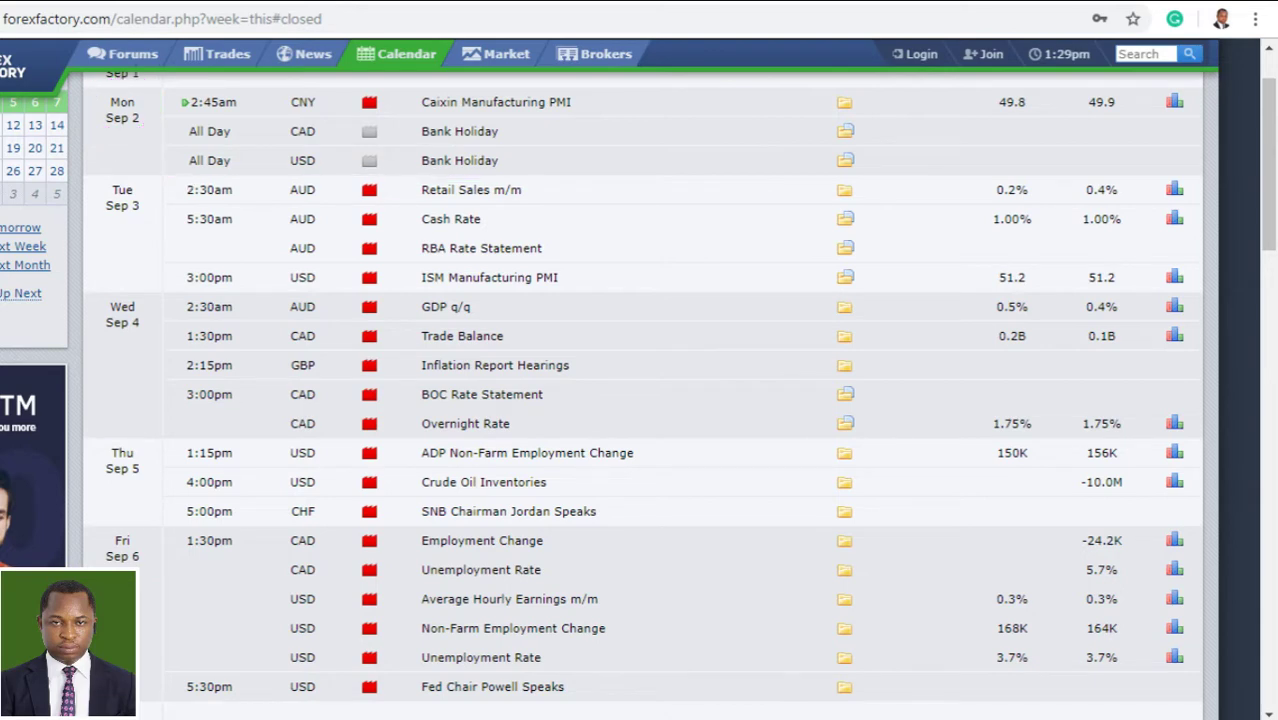
drag(174, 177, 585, 180)
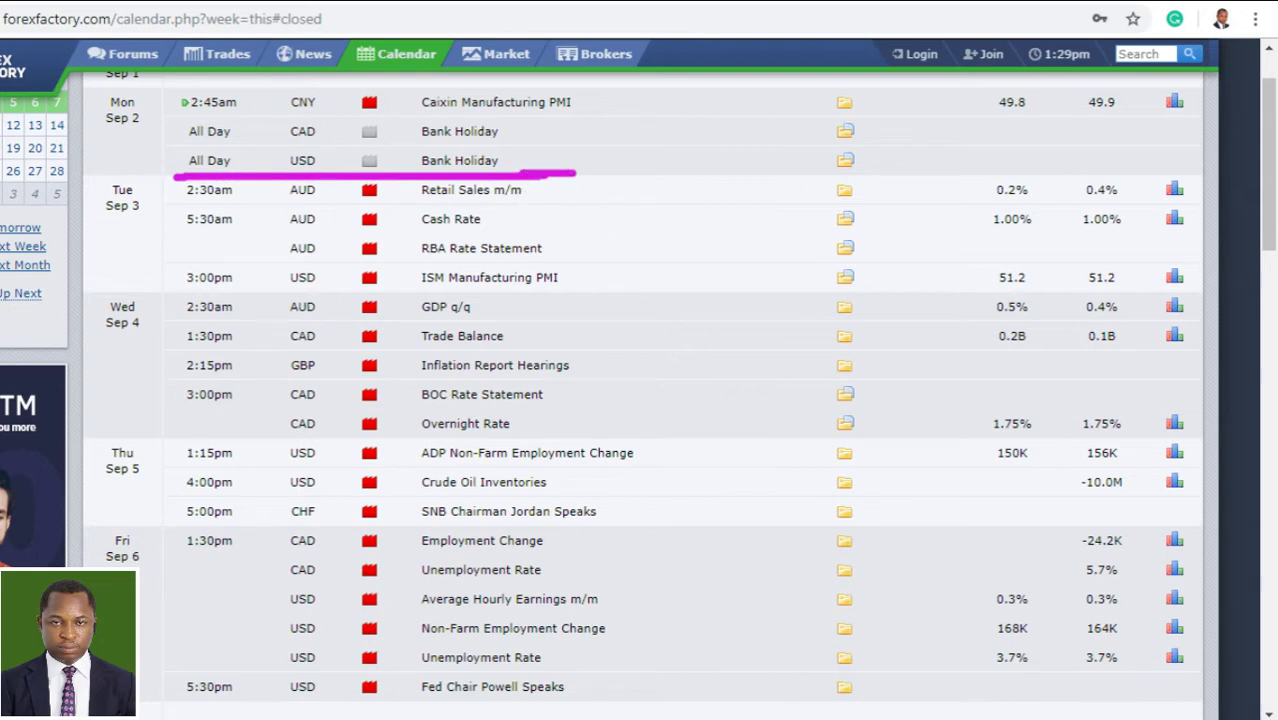
key(e)
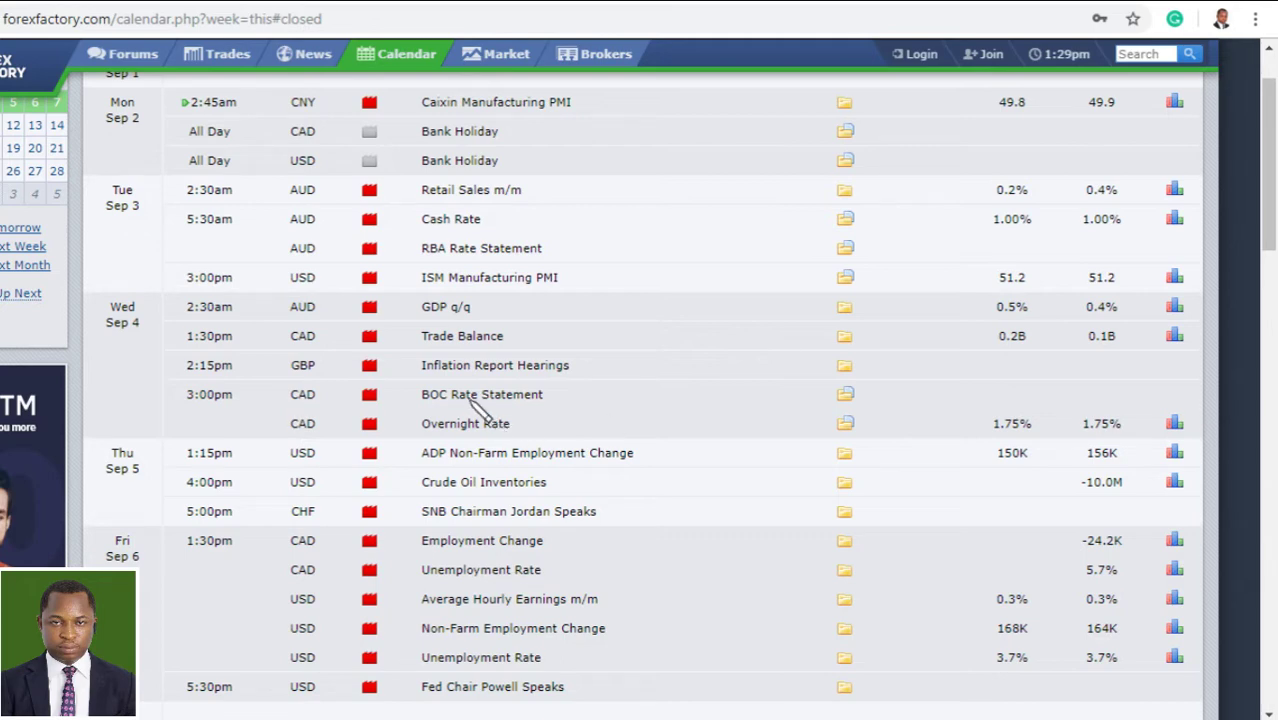
Step: Box the AUD Cash Rate and RBA Rate Statement rows and the CAD BOC Rate Statement and Overnight Rate rows, underlining both dates
mouse_move(232, 259)
mouse_down()
mouse_move(458, 259)
mouse_move(585, 242)
mouse_move(471, 208)
mouse_move(181, 203)
mouse_move(174, 256)
mouse_move(232, 262)
mouse_up()
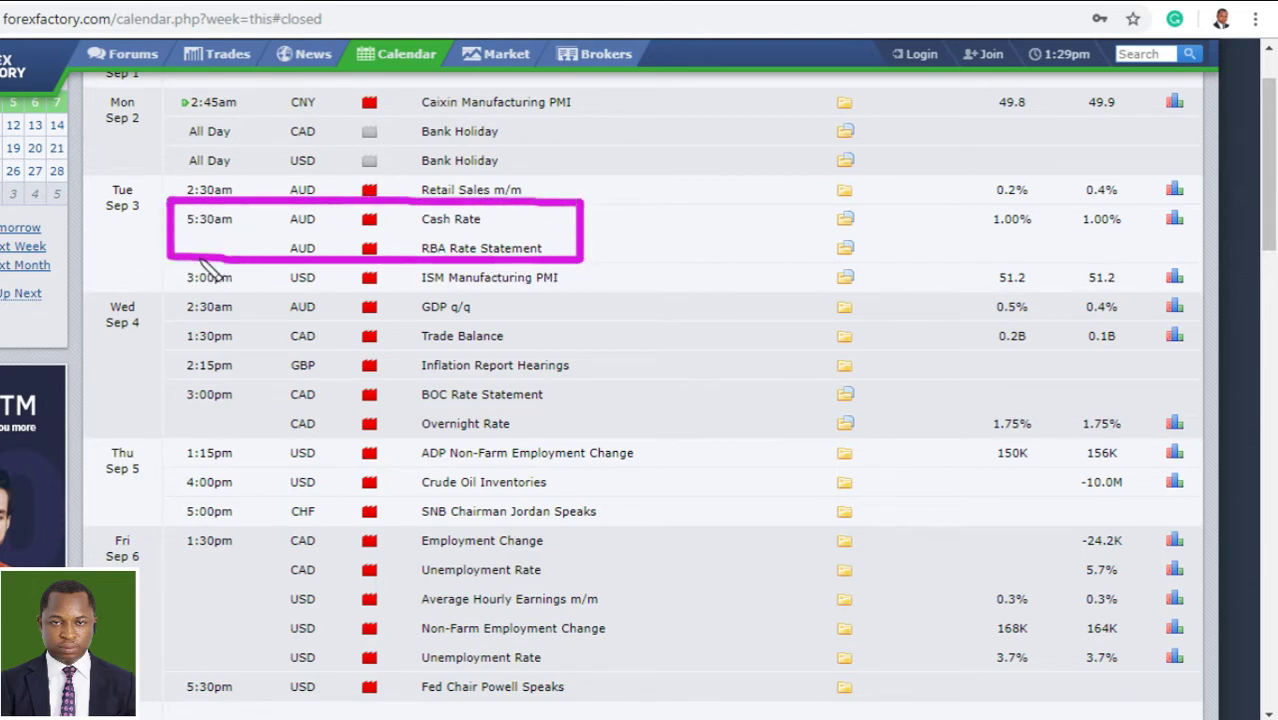
drag(84, 218, 149, 221)
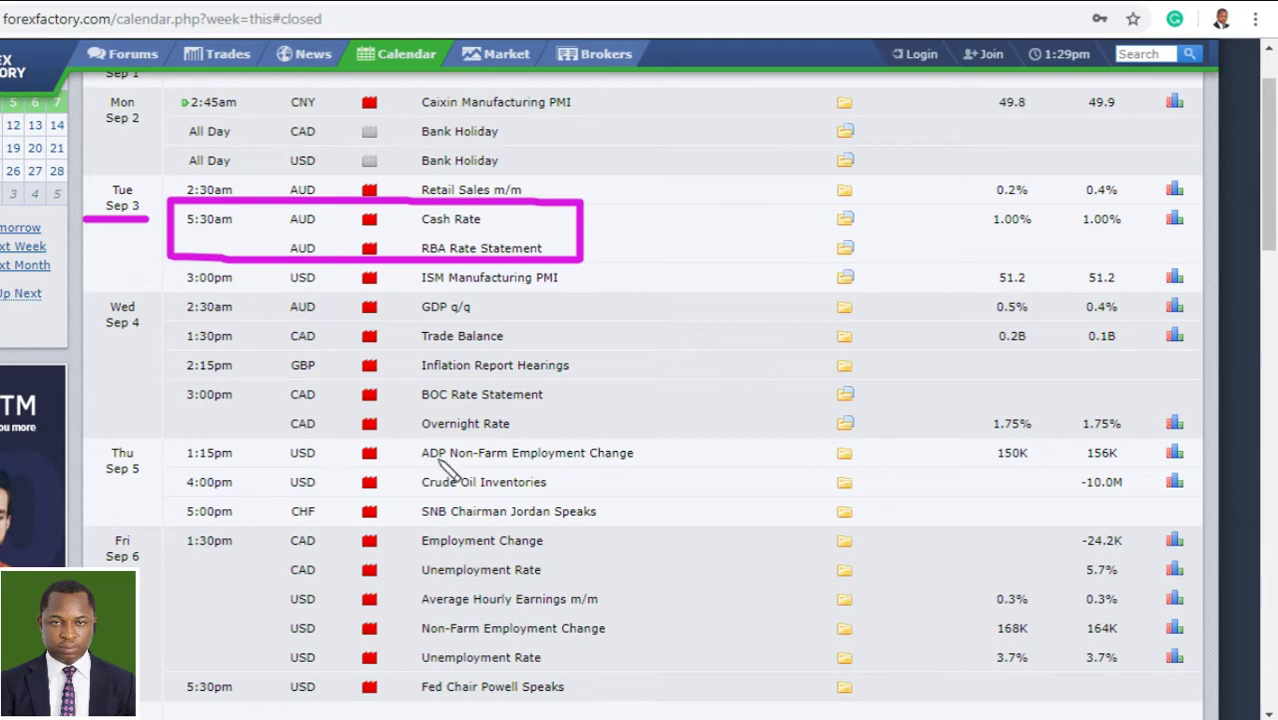
click(171, 388)
mouse_move(198, 388)
mouse_down()
mouse_move(578, 388)
mouse_move(573, 432)
mouse_move(428, 440)
mouse_move(169, 440)
mouse_move(167, 394)
mouse_up()
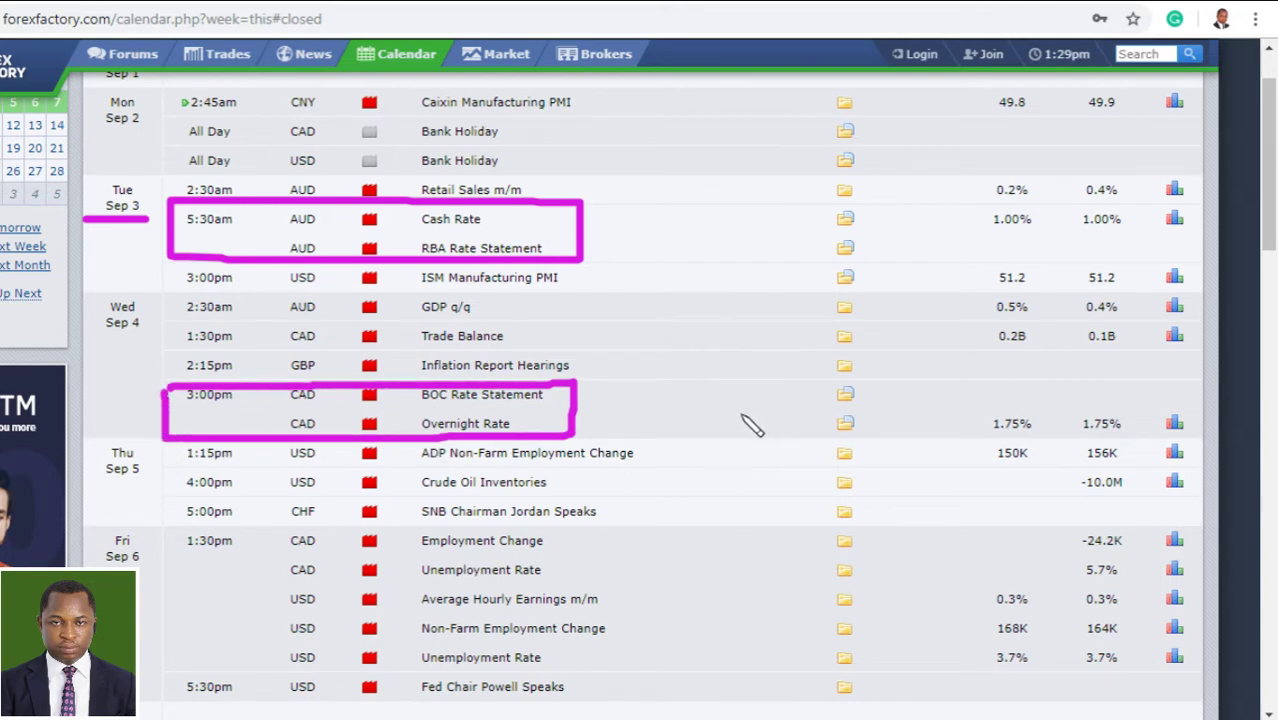
drag(106, 345, 154, 341)
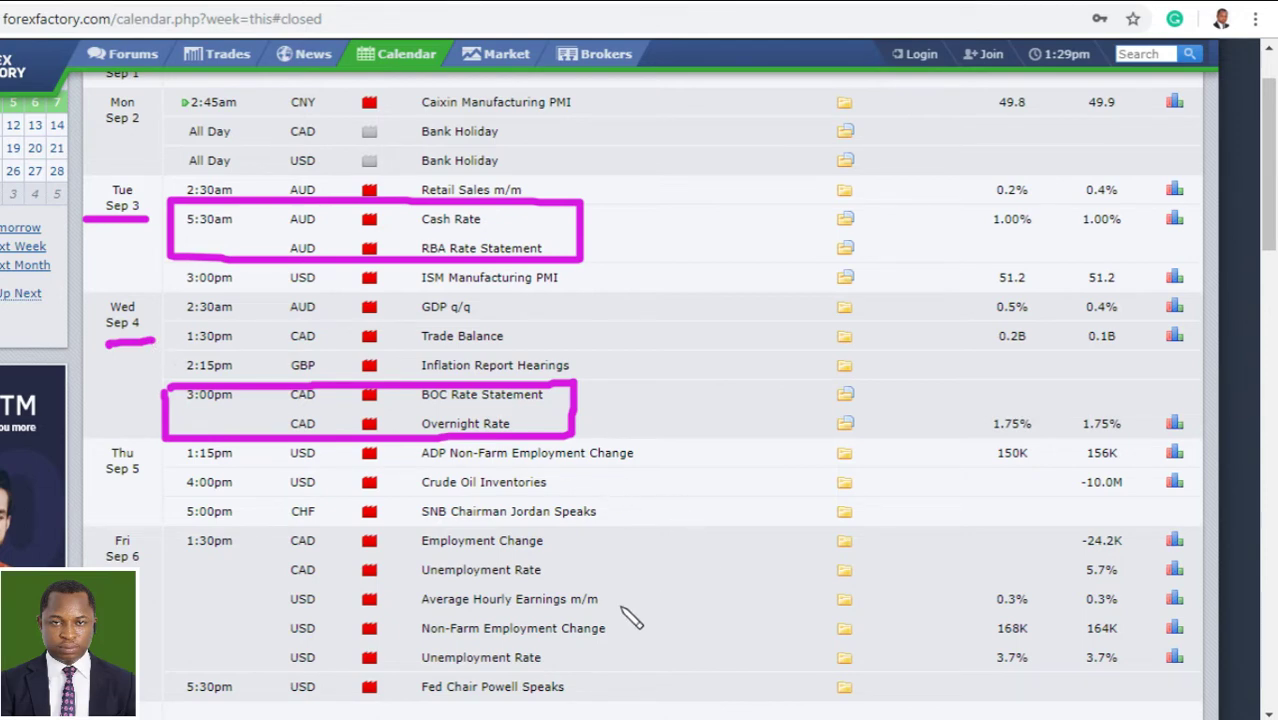
Step: Box Friday's CAD employment rows and USD Non-Farm and unemployment rows, write NFP, circle Fri Sep 6, then clear all drawings
mouse_move(272, 528)
mouse_down()
mouse_move(271, 574)
mouse_move(372, 584)
mouse_move(510, 582)
mouse_move(578, 530)
mouse_move(280, 530)
mouse_up()
mouse_move(620, 540)
mouse_down()
mouse_move(622, 571)
mouse_move(673, 542)
mouse_move(703, 555)
mouse_move(759, 534)
mouse_move(737, 545)
mouse_up()
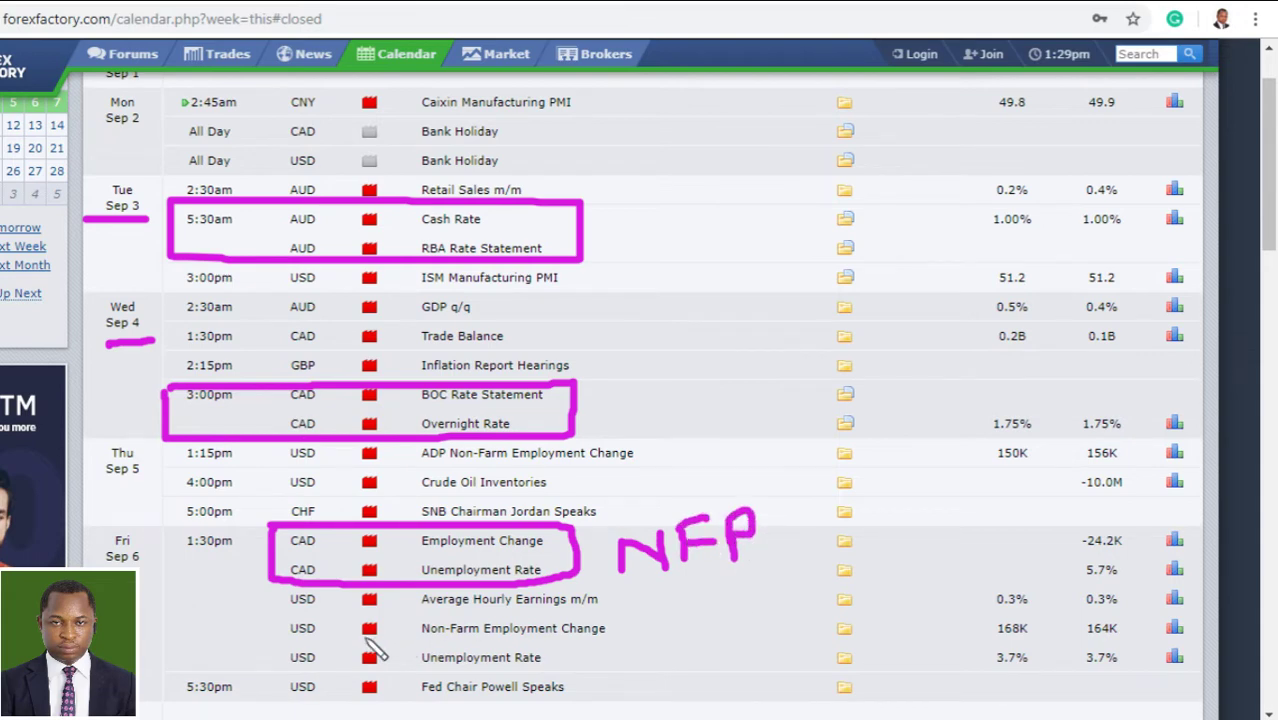
mouse_move(253, 617)
mouse_down()
mouse_move(577, 617)
mouse_move(621, 632)
mouse_move(620, 676)
mouse_move(300, 677)
mouse_move(250, 648)
mouse_move(249, 615)
mouse_up()
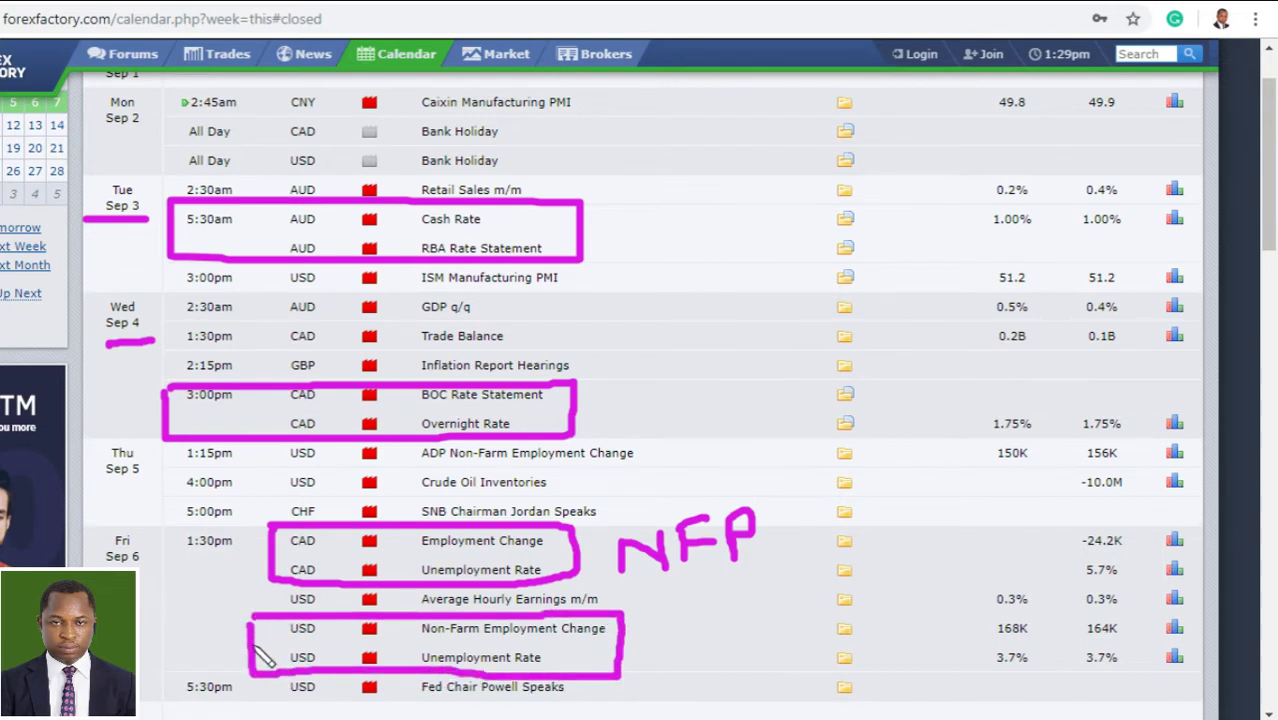
mouse_move(142, 577)
mouse_down()
mouse_move(155, 532)
mouse_move(97, 541)
mouse_move(84, 566)
mouse_move(140, 586)
mouse_up()
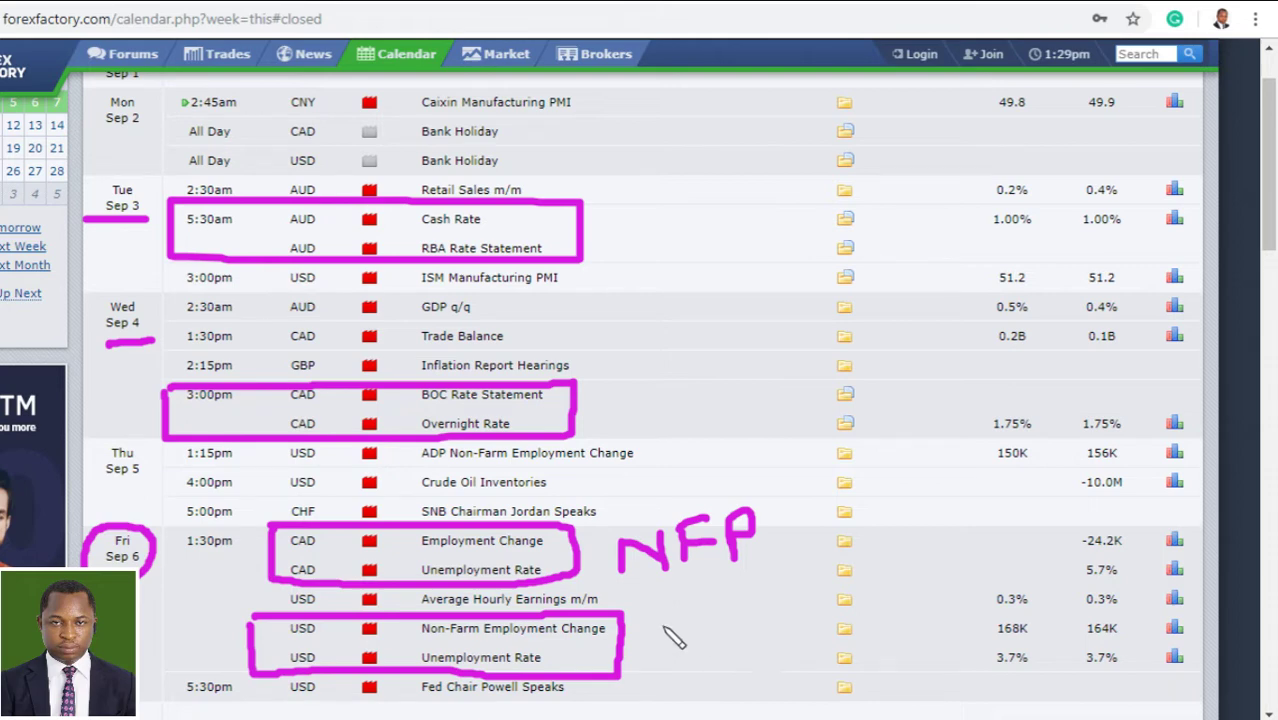
key(Escape)
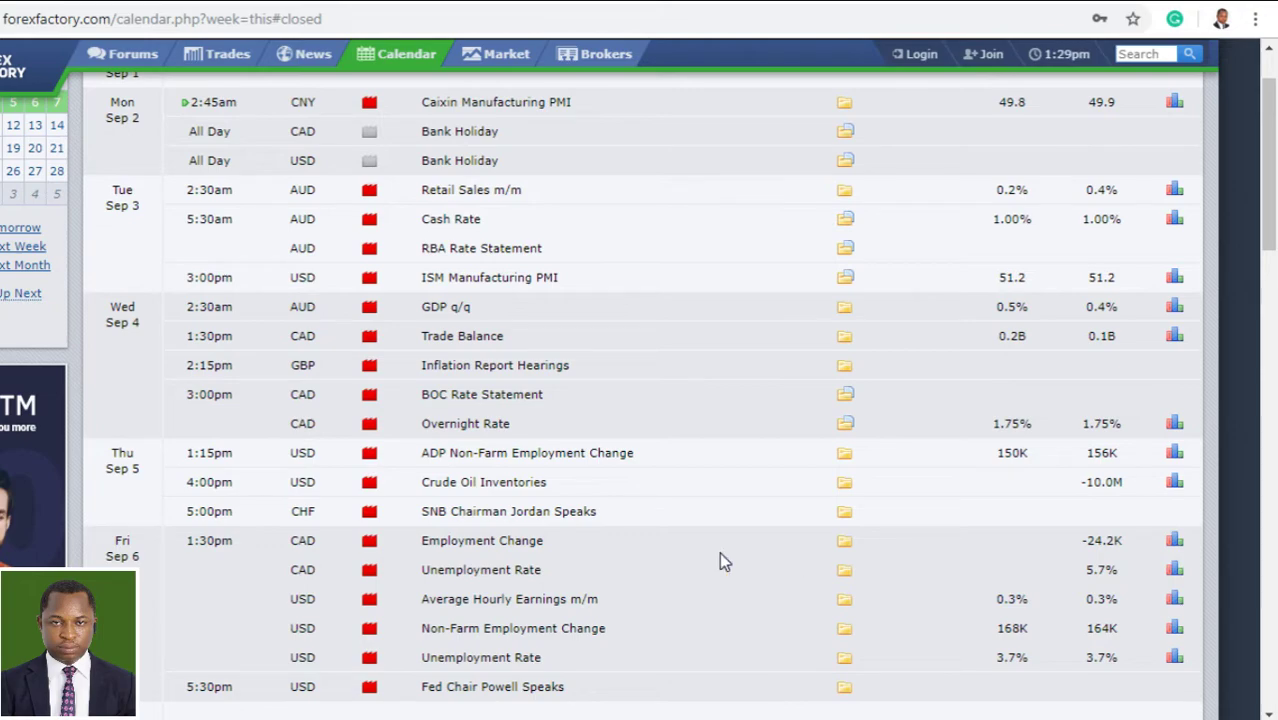
Step: Switch to MetaTrader, enlarge the USDCAD monthly chart, and briefly underline its title before removing the line
key(alt+Tab)
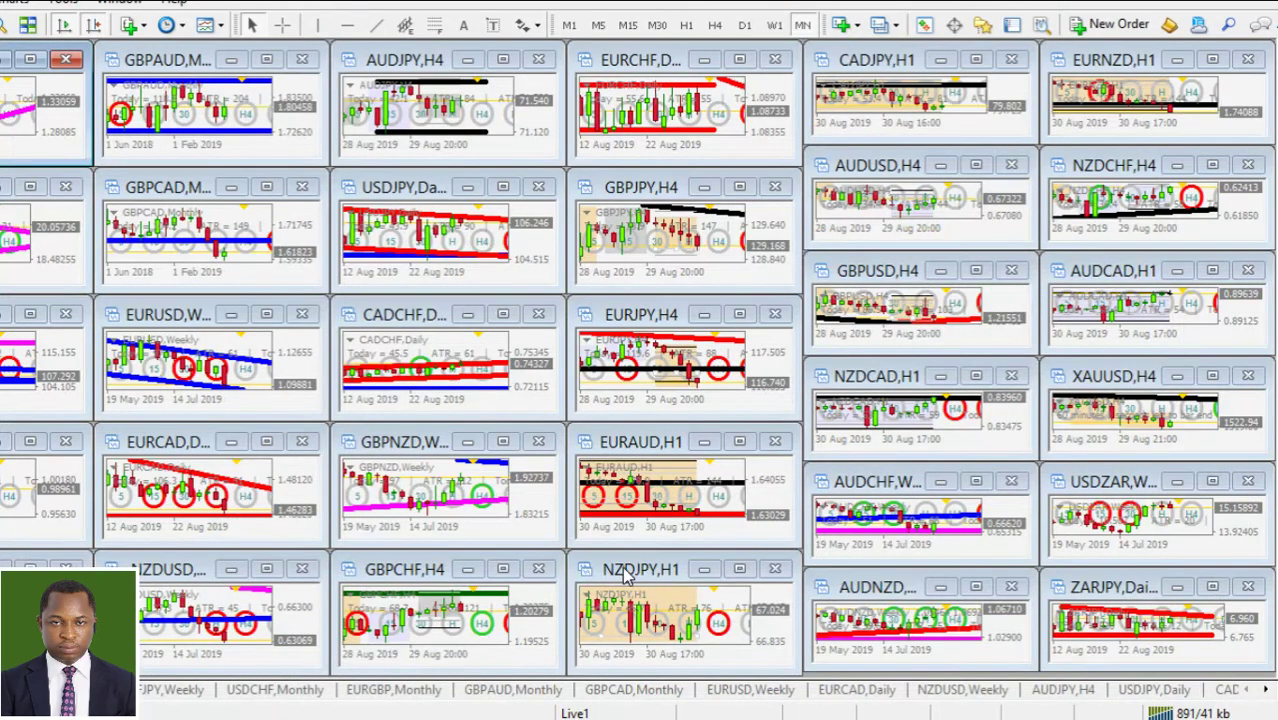
click(30, 59)
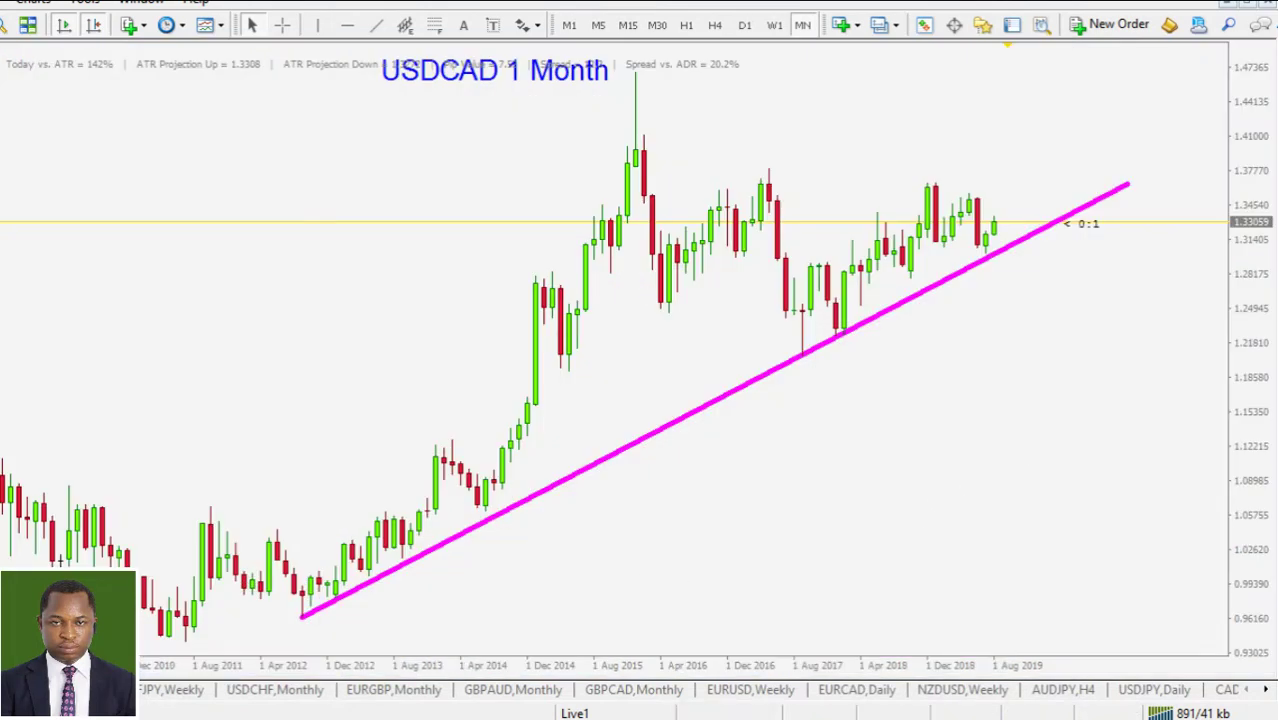
drag(377, 94, 620, 91)
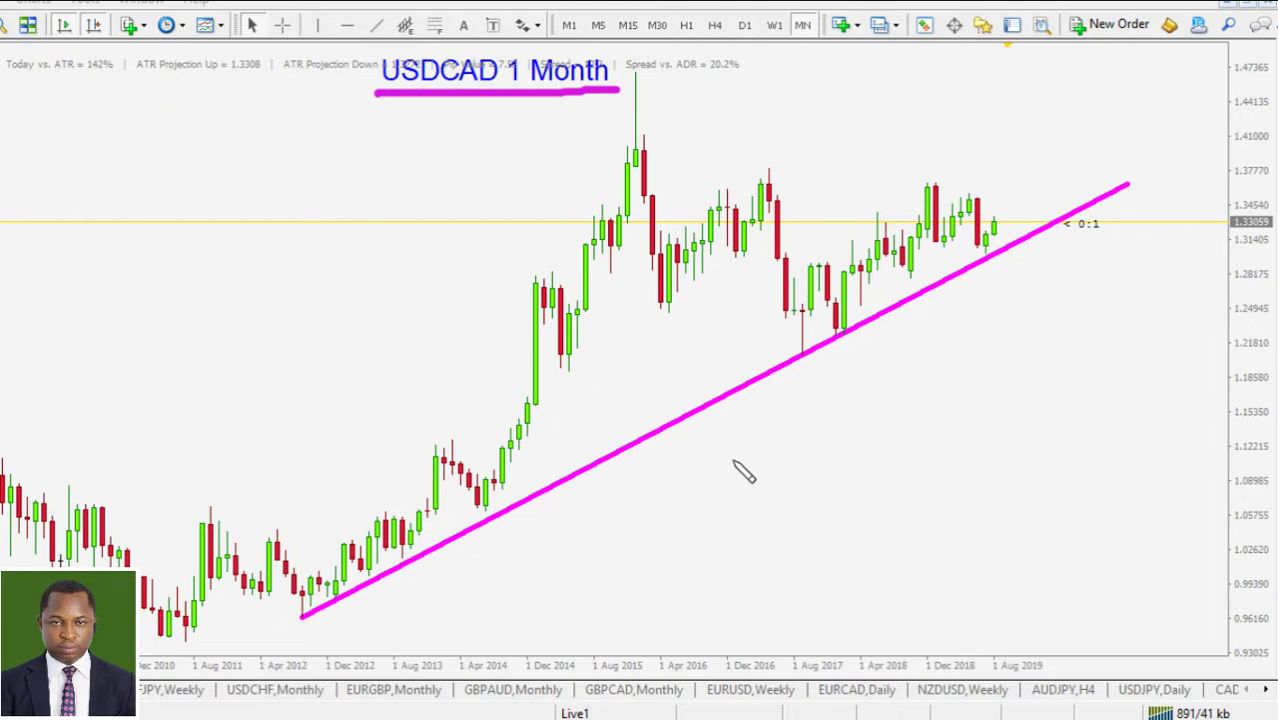
key(ctrl+z)
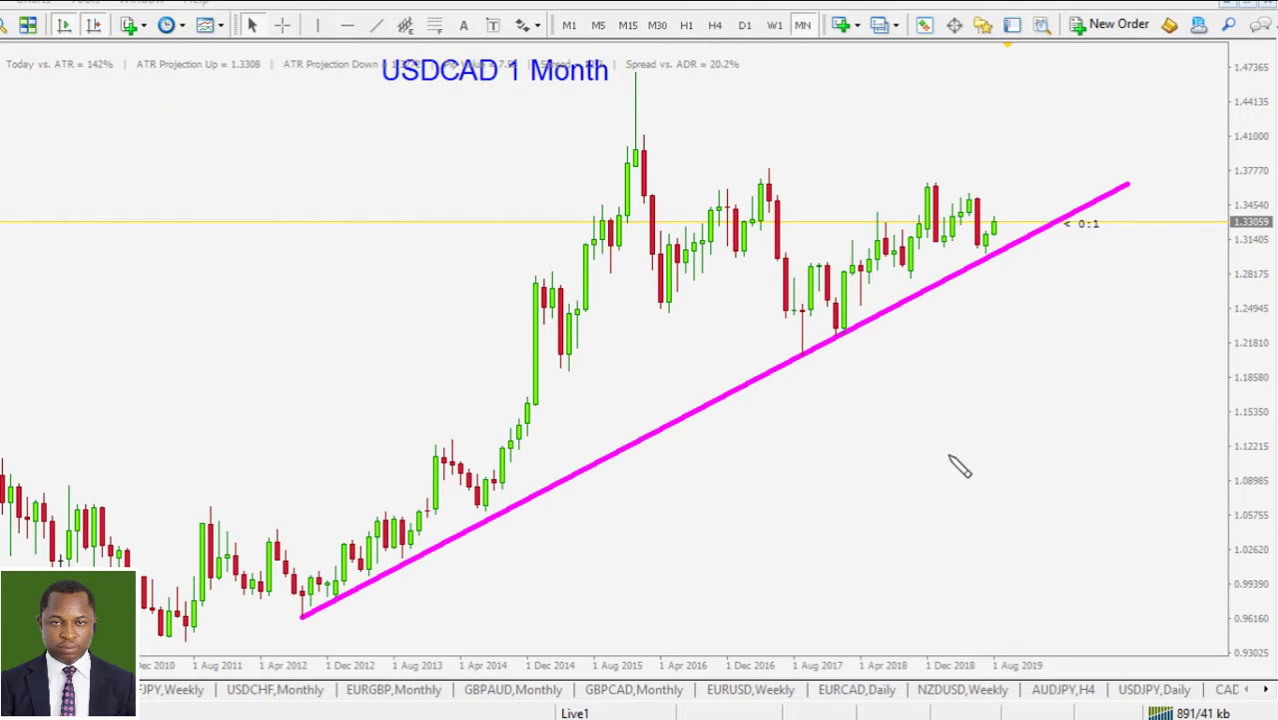
Step: Mark USDCAD's sideways range with a box and arrow, then trace the rally into the consolidation, clearing each drawing when done
mouse_move(538, 150)
mouse_down()
mouse_move(993, 163)
mouse_move(1007, 305)
mouse_move(693, 350)
mouse_move(530, 346)
mouse_up()
drag(537, 256, 642, 148)
mouse_move(510, 247)
mouse_down()
mouse_move(855, 250)
mouse_move(853, 262)
mouse_move(792, 214)
mouse_up()
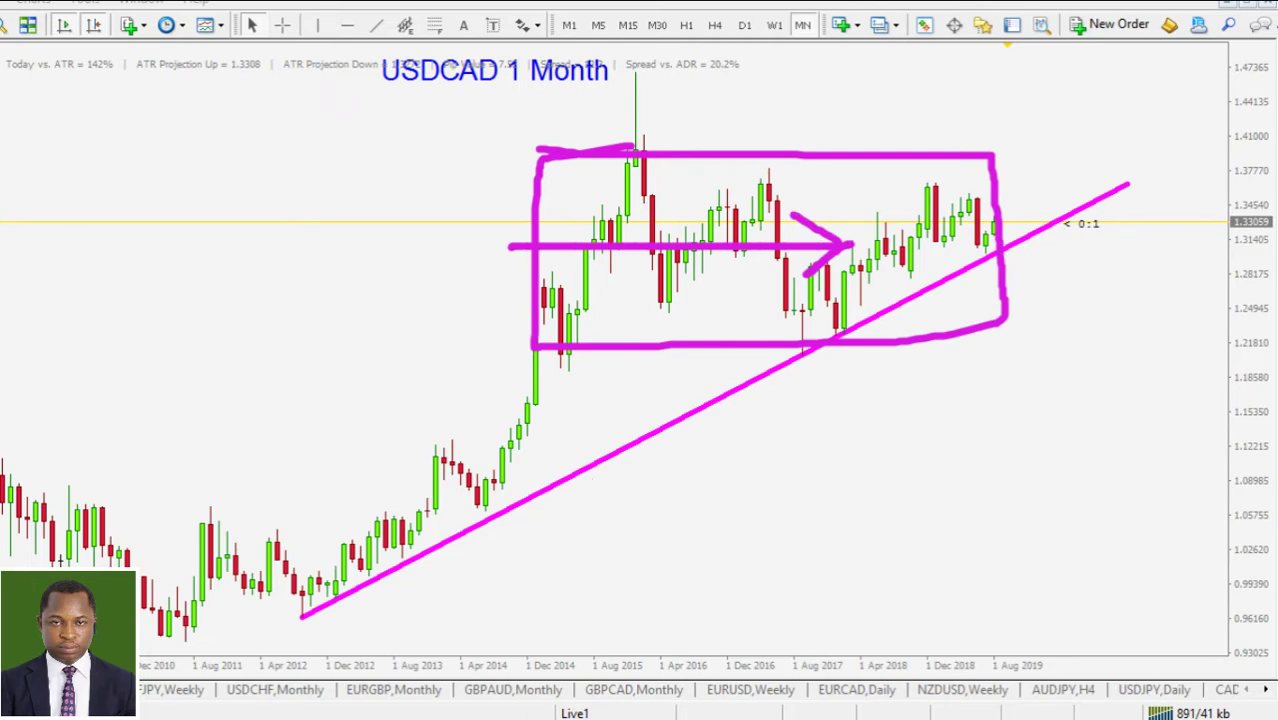
key(e)
mouse_move(455, 543)
mouse_down()
mouse_move(619, 134)
mouse_move(648, 278)
mouse_move(731, 256)
mouse_move(978, 250)
mouse_move(888, 210)
mouse_up()
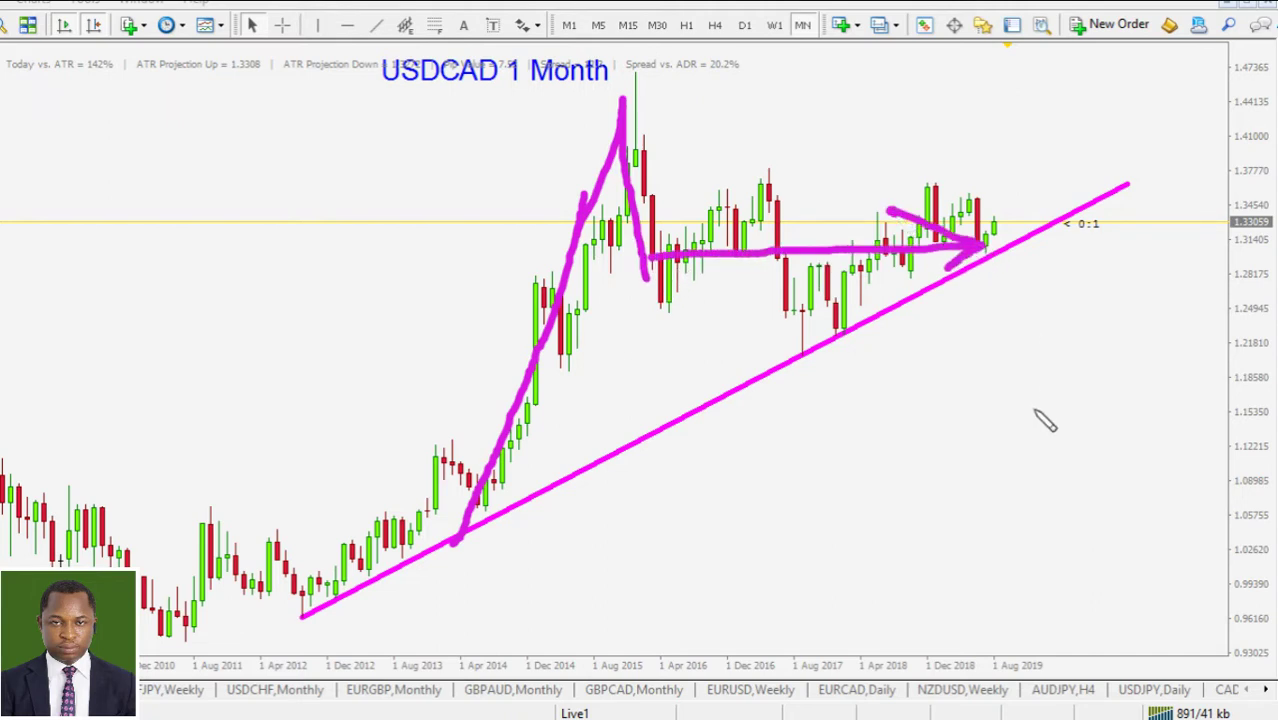
key(Escape)
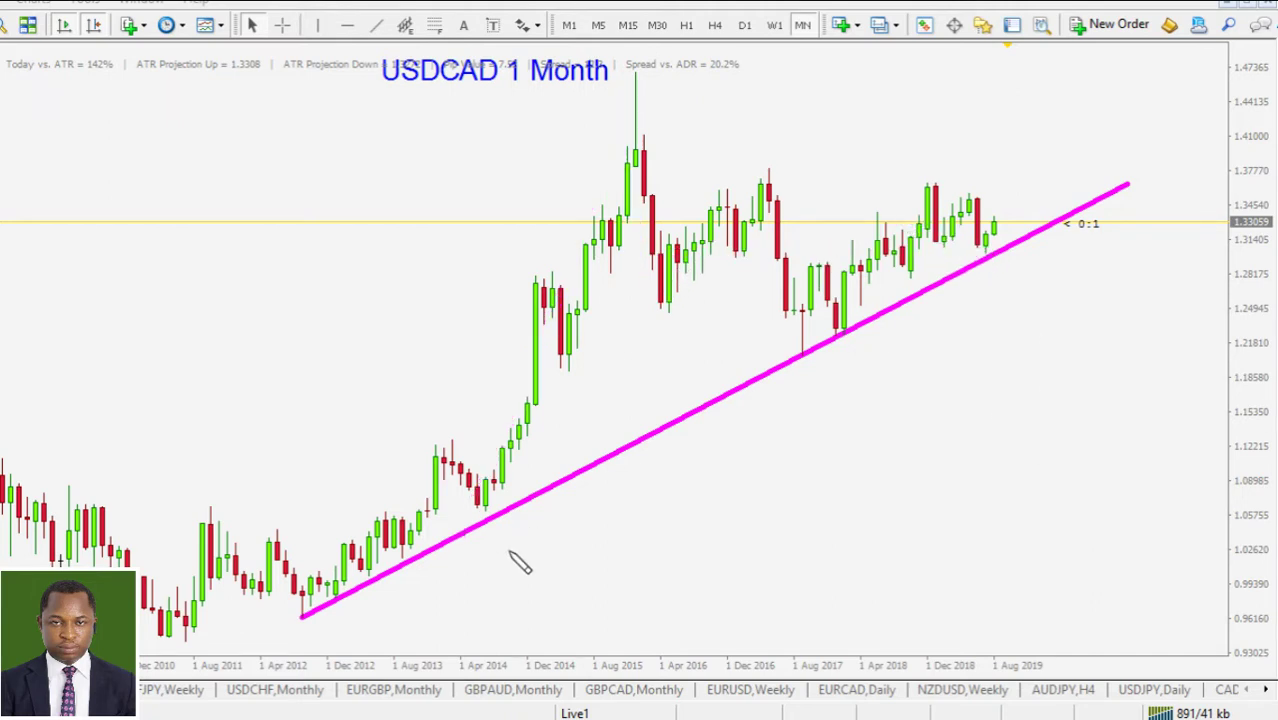
Step: Mark the price touch points along the rising trend line and the current candle with thick dots
drag(296, 612, 312, 615)
drag(392, 557, 408, 560)
drag(802, 349, 849, 336)
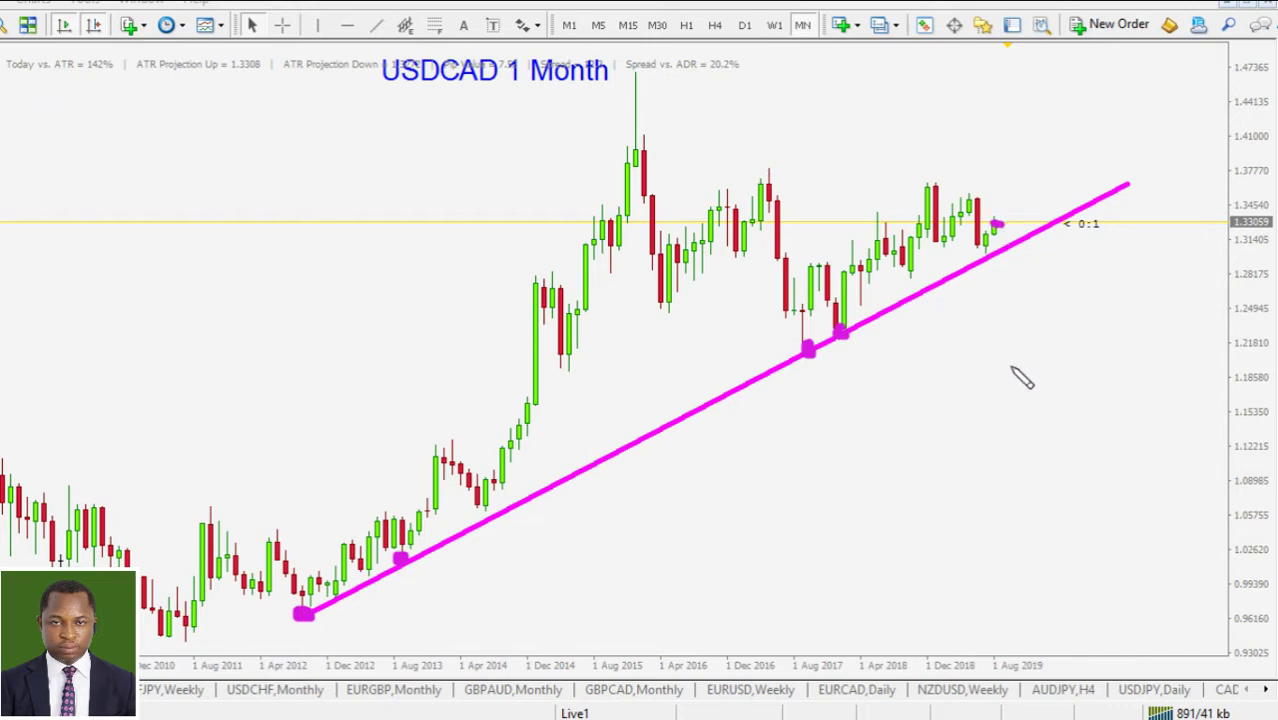
Step: Mark the latest swing highs and lows with short arcs, point a blue arrow at them, and erase all drawings
mouse_move(920, 174)
mouse_down()
mouse_move(985, 182)
mouse_move(993, 202)
mouse_up()
drag(920, 242, 942, 251)
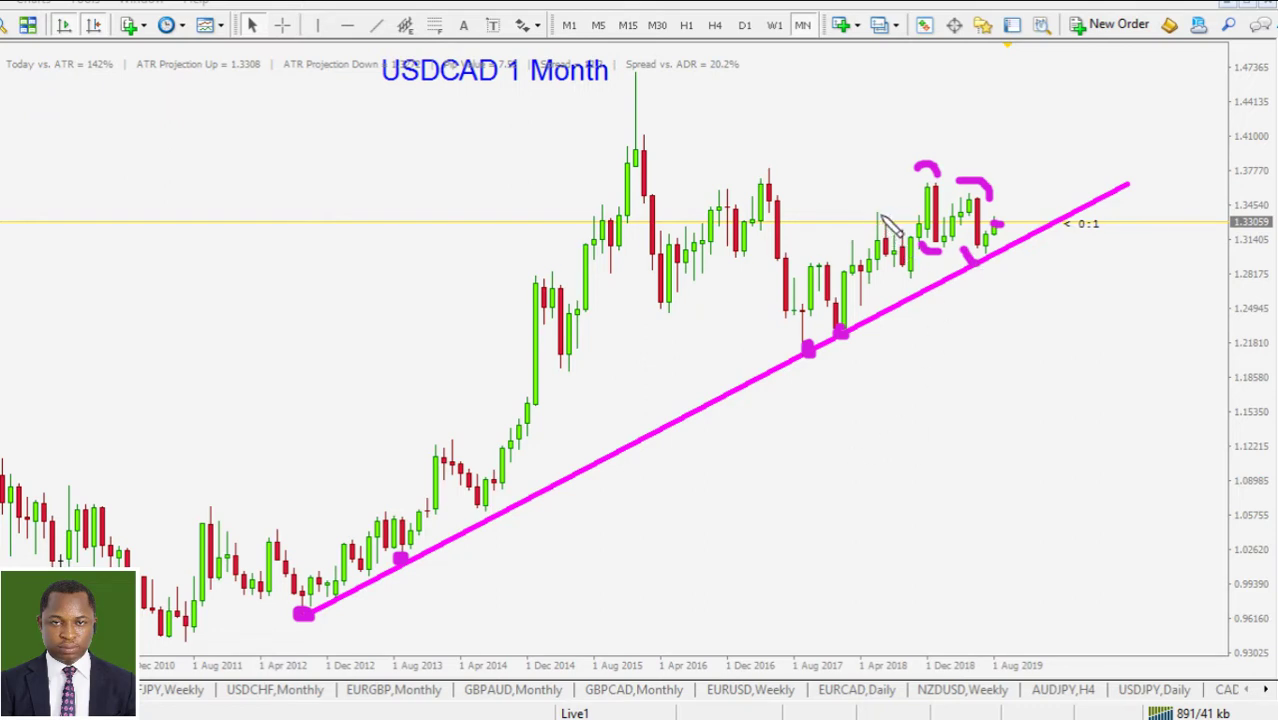
drag(841, 167, 951, 227)
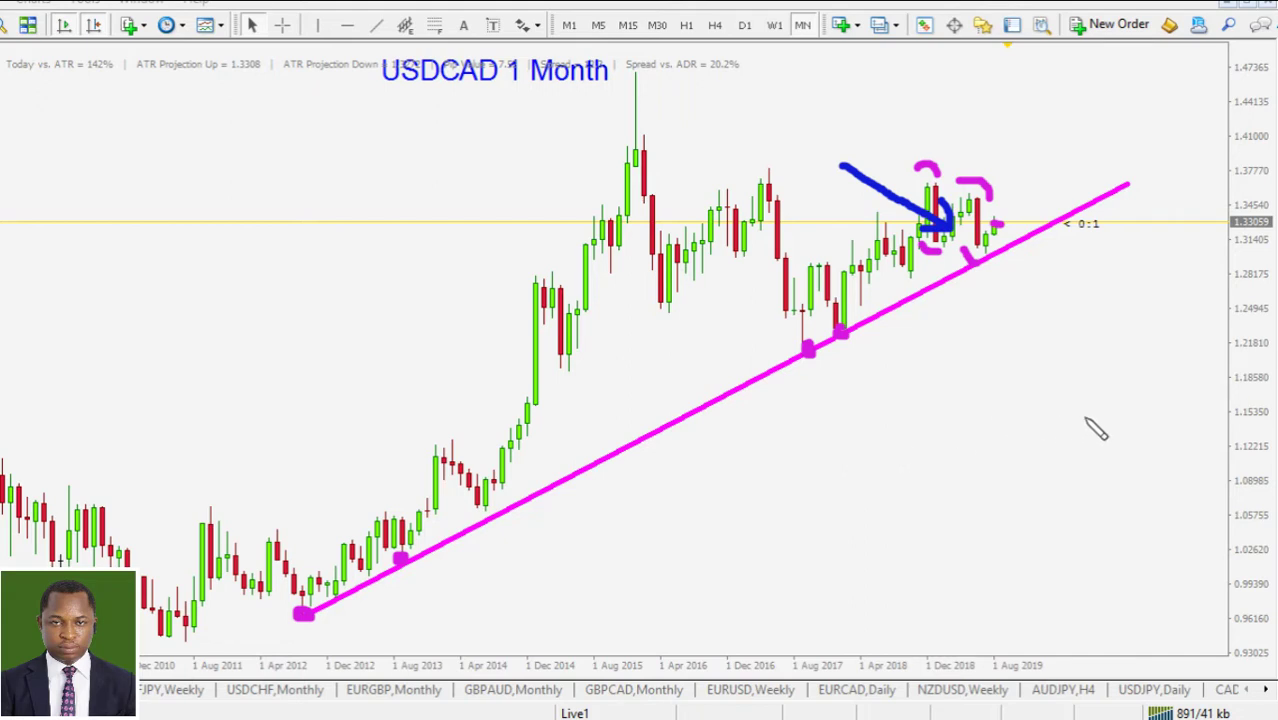
key(e)
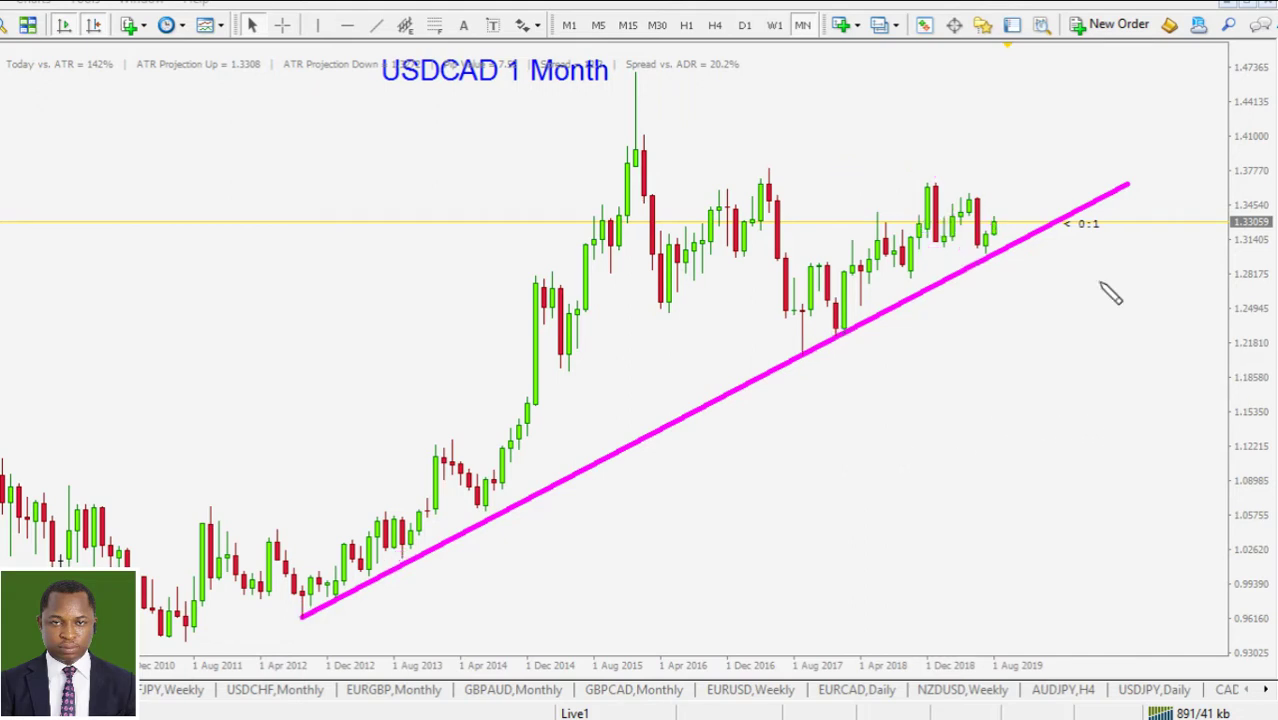
Step: Trace the upper part of the rising trend line in blue, label it with an S beneath, then erase the drawings
drag(793, 361, 1109, 191)
mouse_move(997, 297)
mouse_down()
mouse_move(968, 320)
mouse_move(1008, 306)
mouse_up()
drag(974, 294, 969, 302)
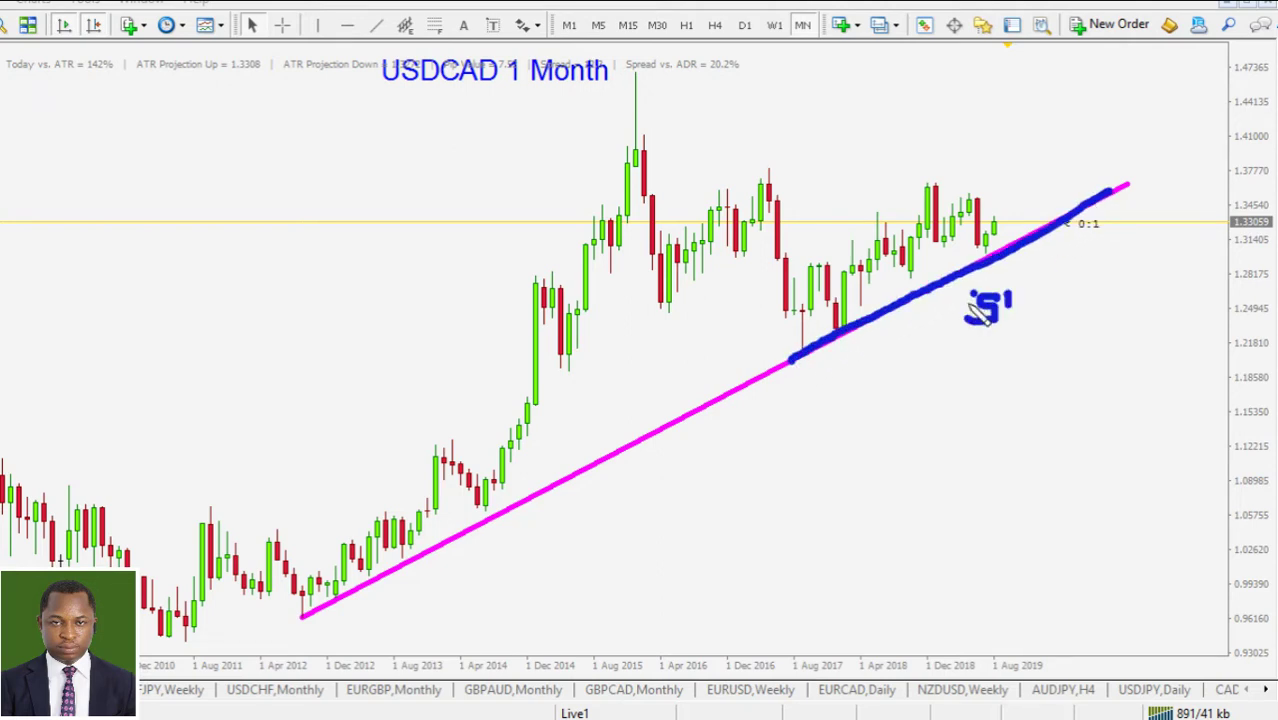
key(e)
Step: Draw a blue projection from the current price down through the trend line, with a small pullback and a downward arrowhead
mouse_move(996, 221)
mouse_down()
mouse_move(1005, 310)
mouse_move(1027, 265)
mouse_move(1035, 428)
mouse_move(1058, 398)
mouse_up()
click(1079, 354)
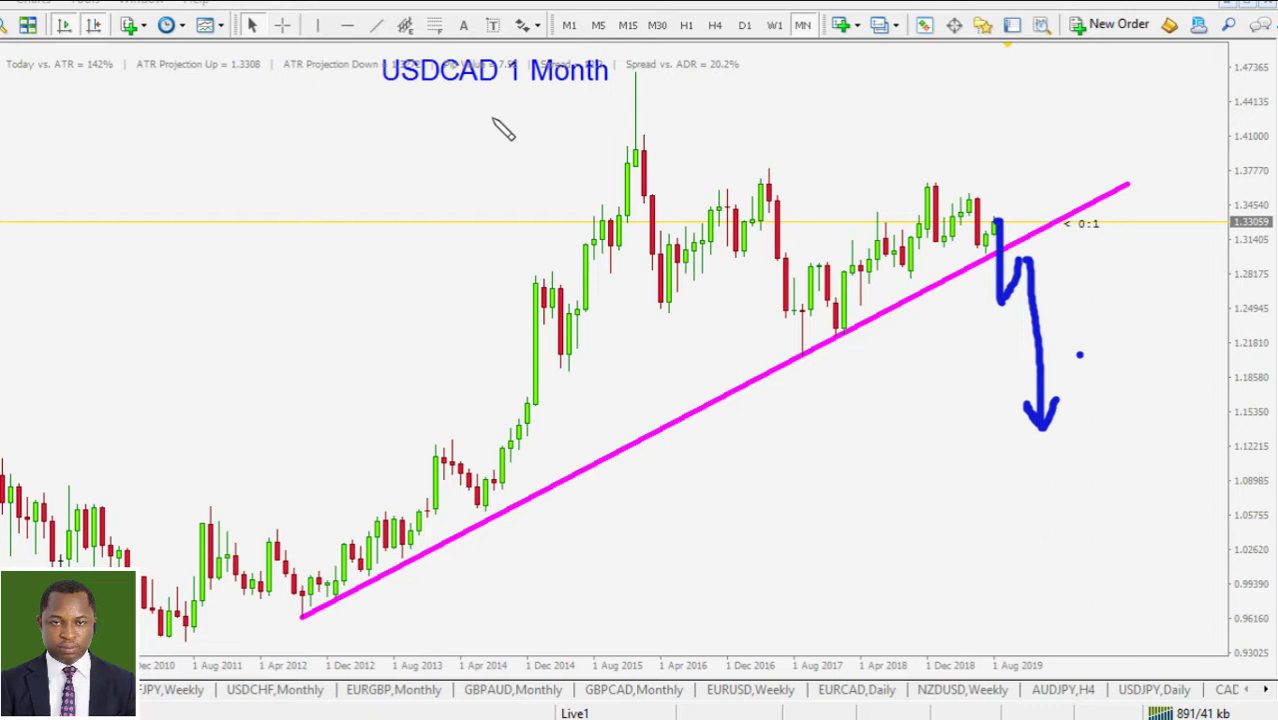
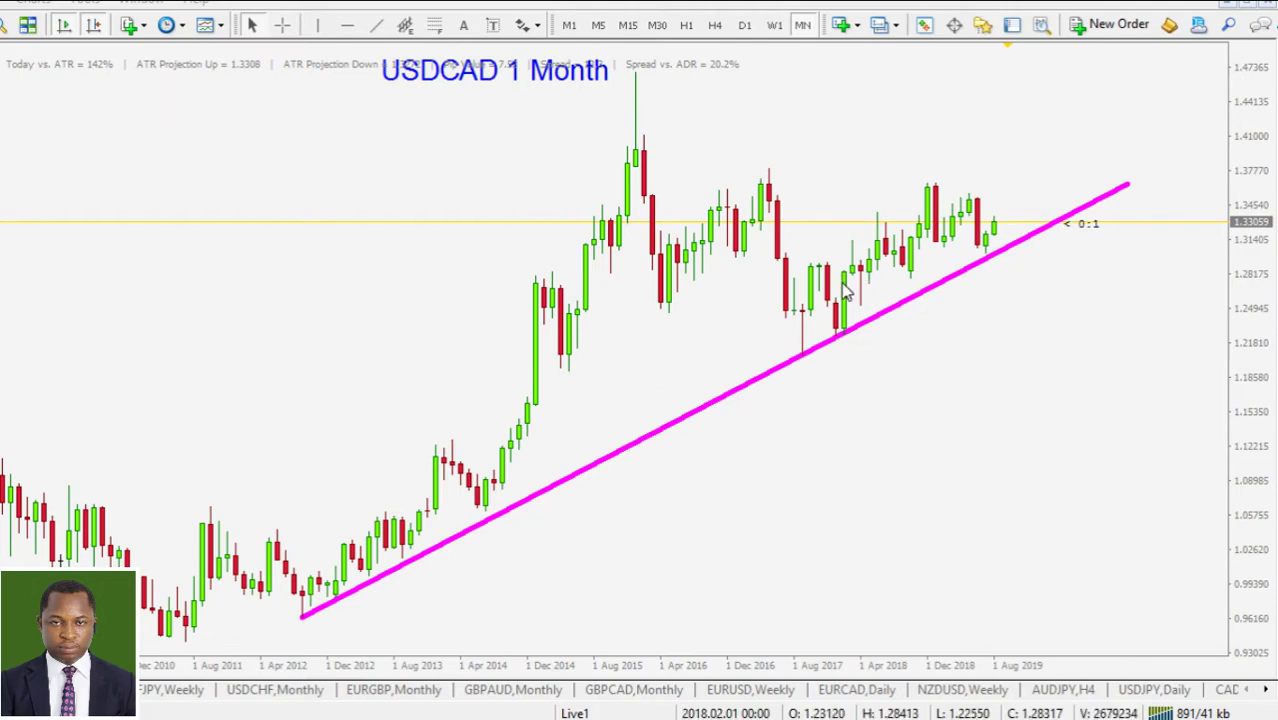
Step: Switch to the weekly USDCAD chart, compress its price scale slightly, and trace both blue falling channel lines in magenta
key(ctrl+Tab)
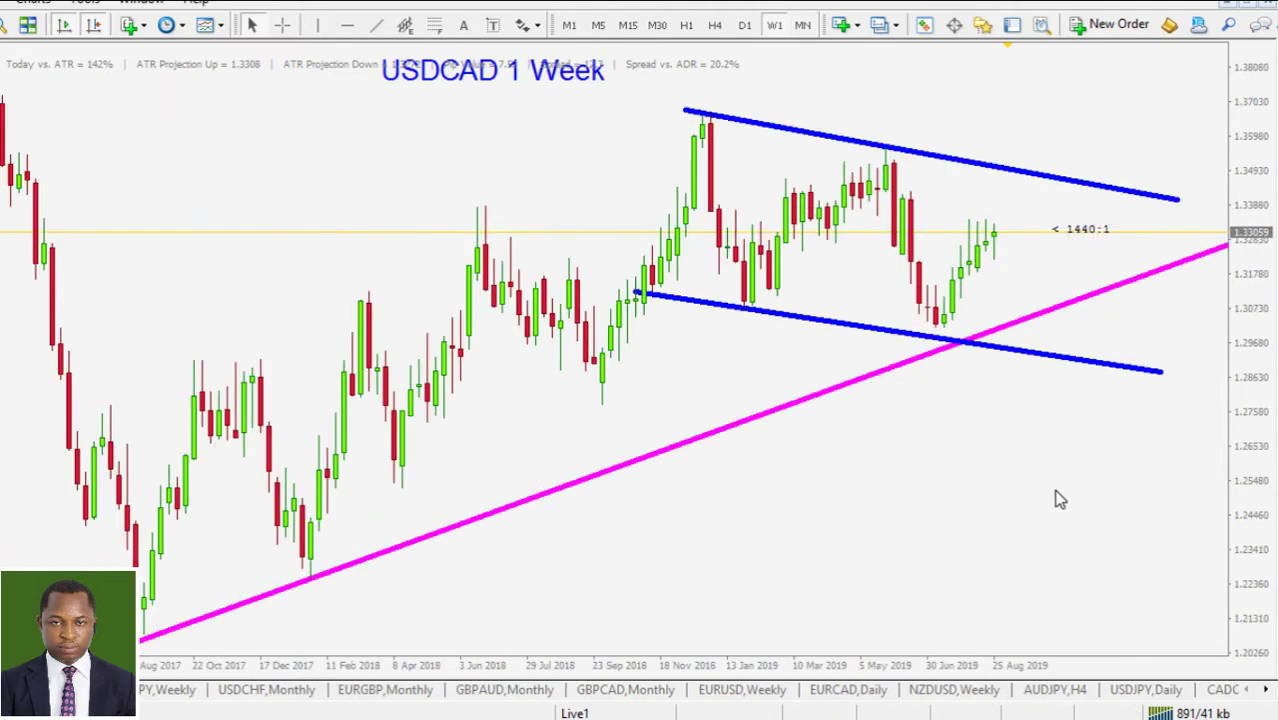
drag(1243, 398, 1249, 409)
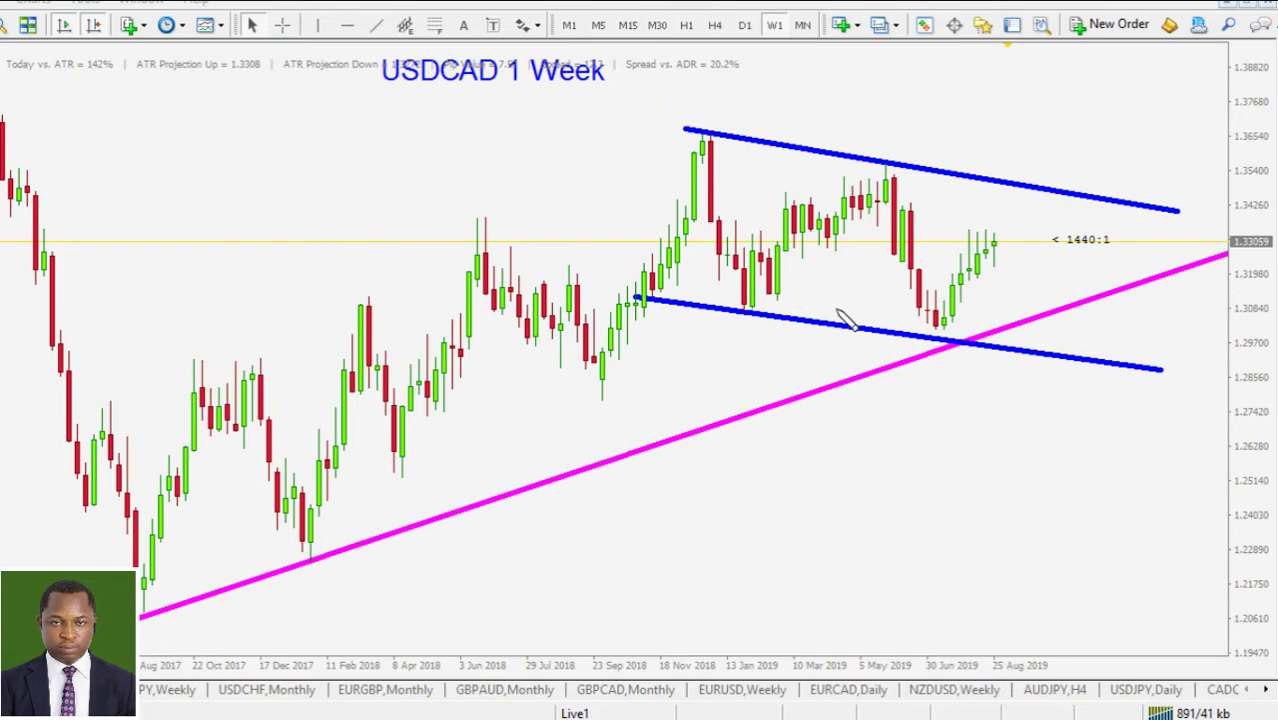
drag(636, 300, 1195, 370)
drag(707, 143, 1207, 211)
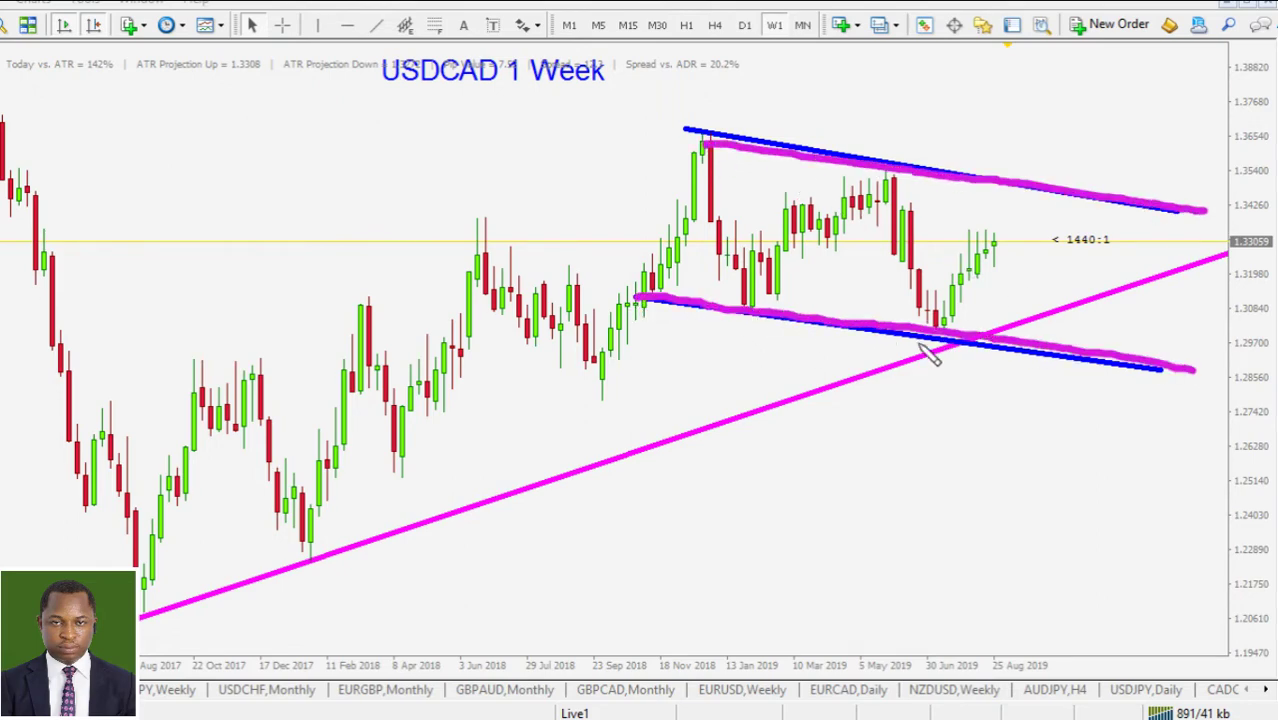
Step: Circle the touch points on the upper and lower channel lines and mark the latest swing low with a thick dot
drag(722, 125, 724, 150)
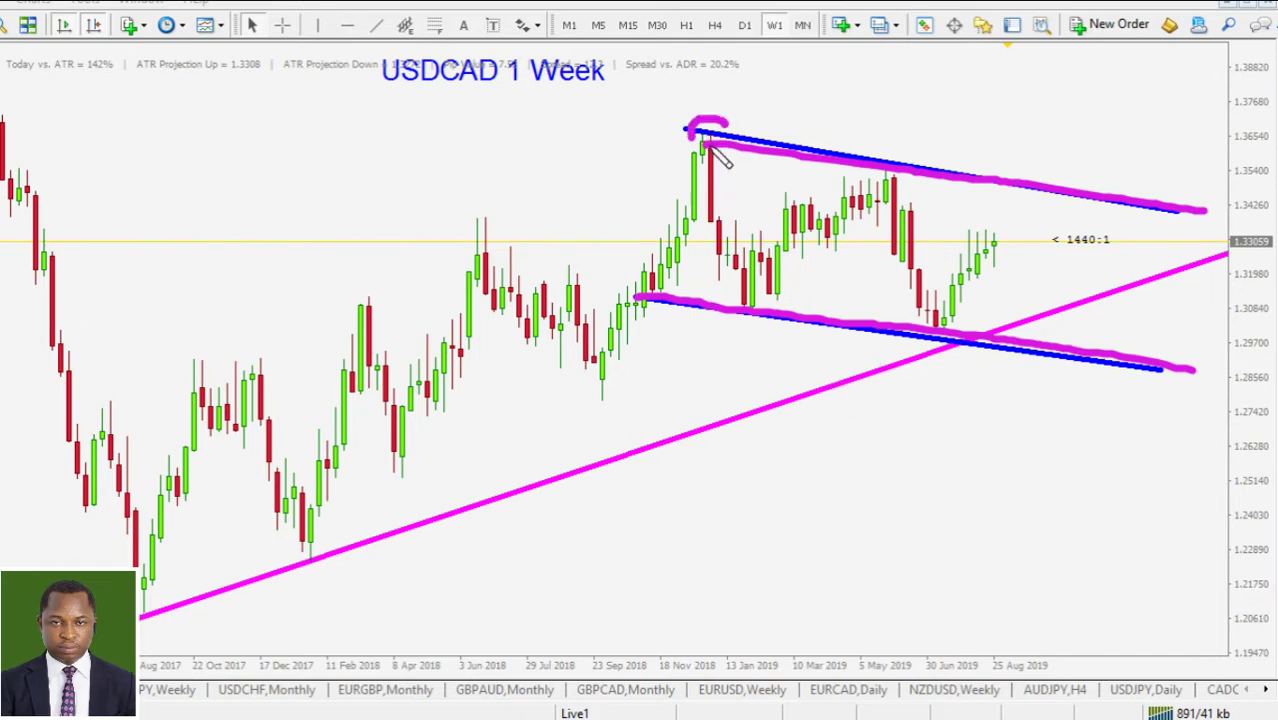
mouse_move(762, 311)
mouse_down()
mouse_move(742, 328)
mouse_move(748, 290)
mouse_move(735, 285)
mouse_up()
click(897, 160)
drag(884, 162, 897, 158)
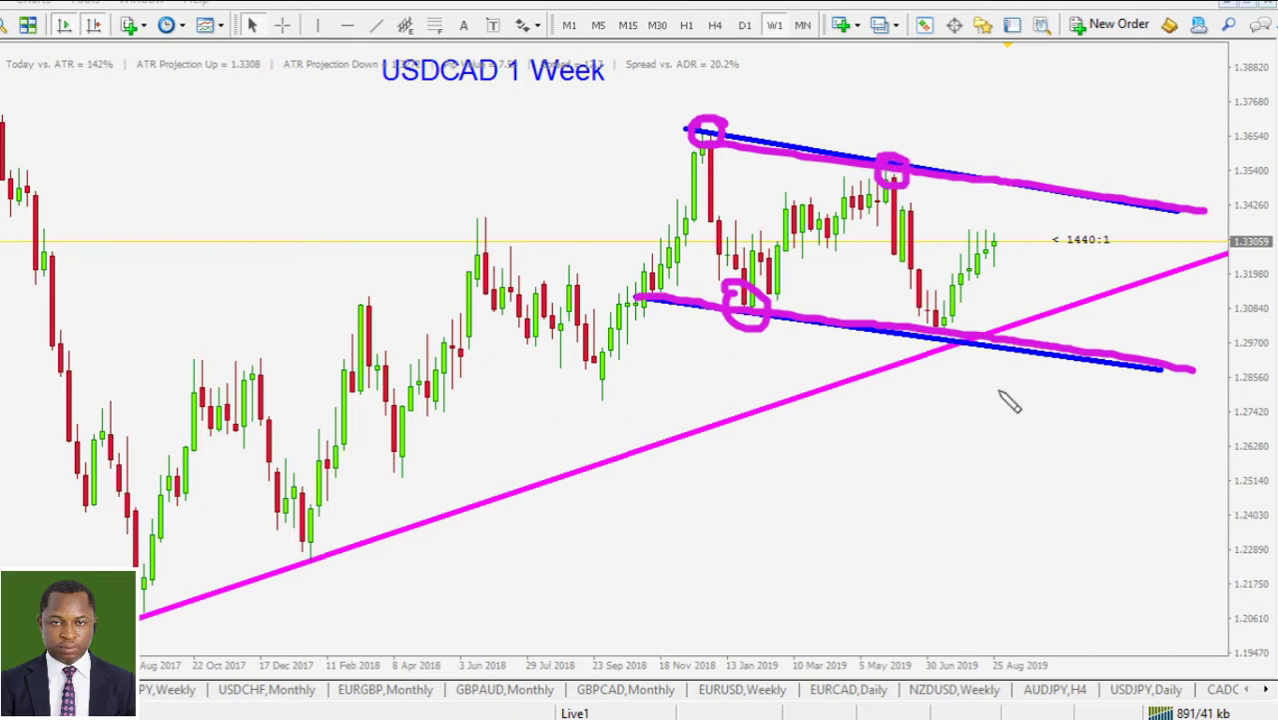
mouse_move(958, 352)
mouse_down()
mouse_move(937, 326)
mouse_move(938, 338)
mouse_up()
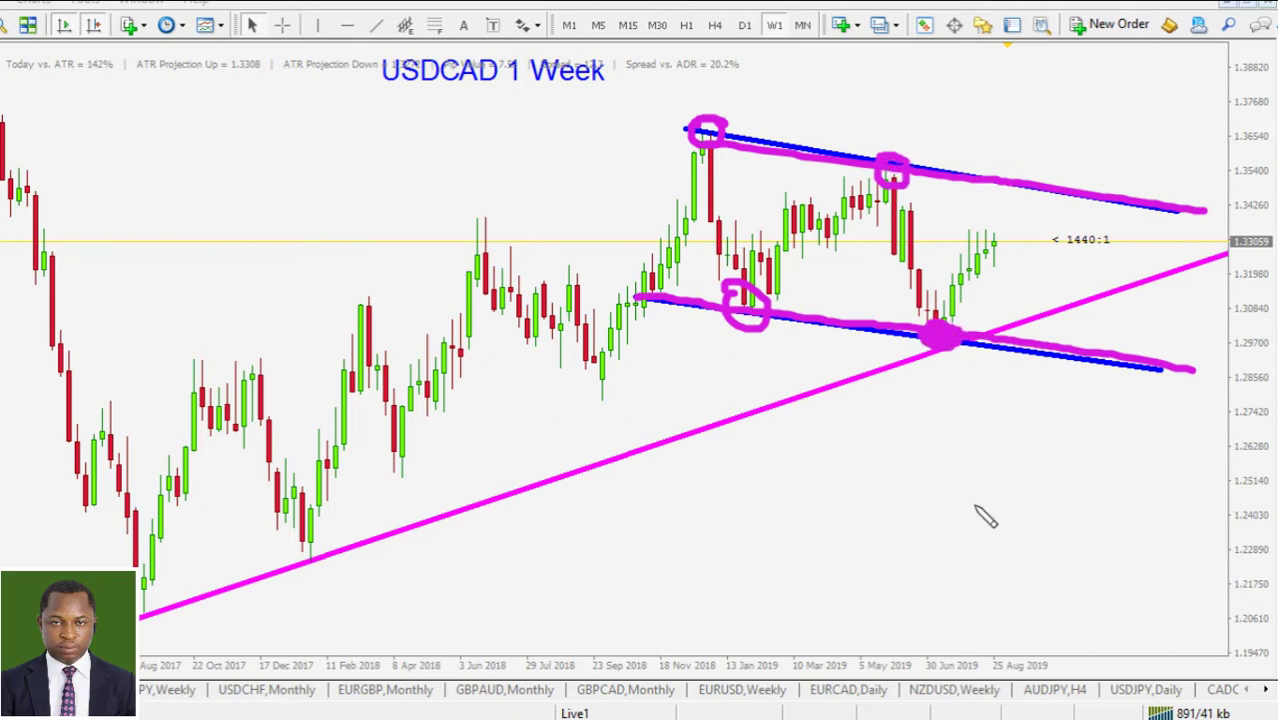
drag(909, 337, 956, 338)
Step: Draw a magenta projection from the current candle down to the lower channel line, then erase all drawings
drag(998, 232, 1048, 345)
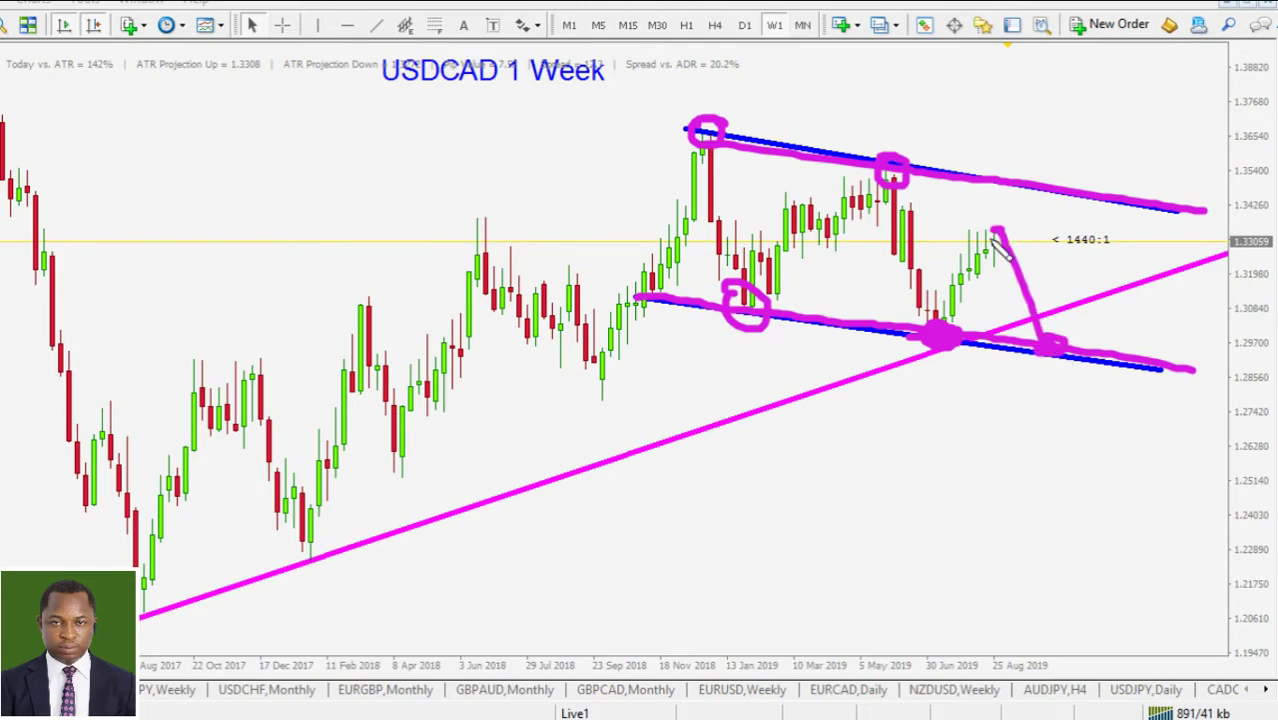
mouse_move(995, 240)
mouse_down()
mouse_move(1030, 184)
mouse_move(1068, 290)
mouse_up()
drag(1068, 290, 1082, 262)
key(Escape)
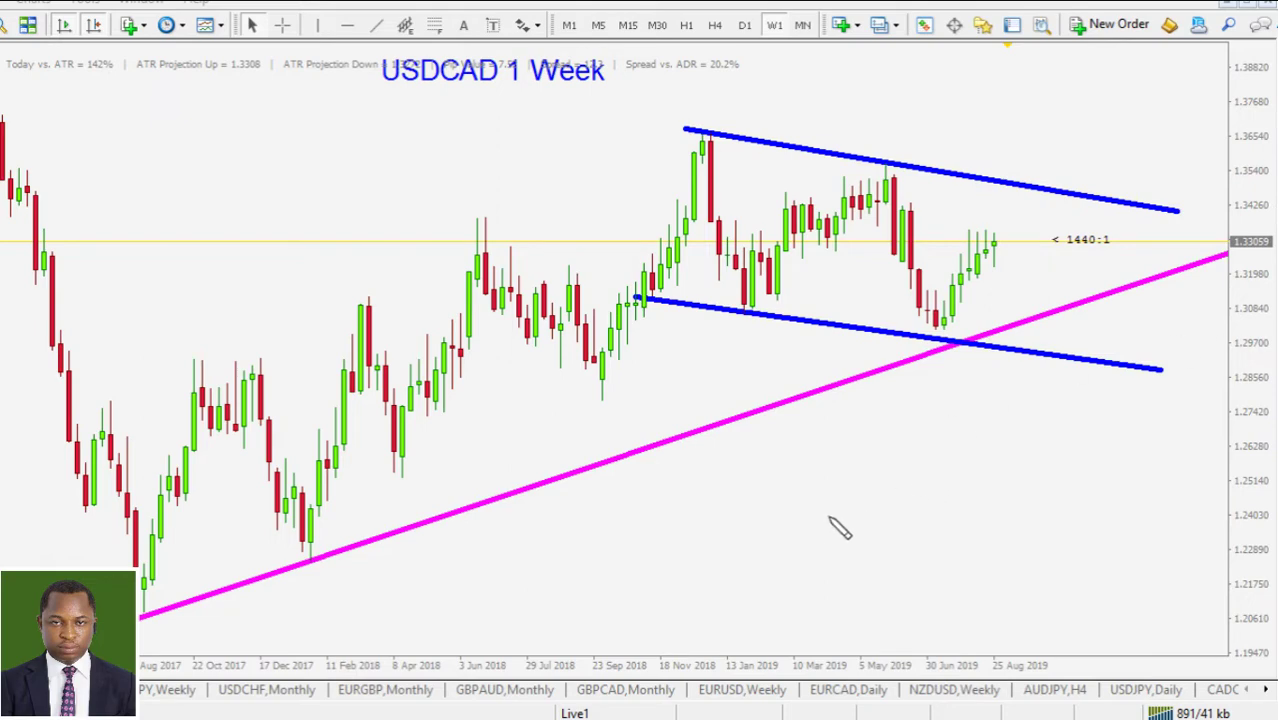
Step: Underline the USDCAD weekly chart title and box the upper channel line above the current price in magenta
drag(365, 88, 528, 89)
click(570, 88)
mouse_move(1058, 180)
mouse_down()
mouse_move(968, 168)
mouse_move(998, 206)
mouse_move(1090, 204)
mouse_up()
drag(1012, 172, 1078, 204)
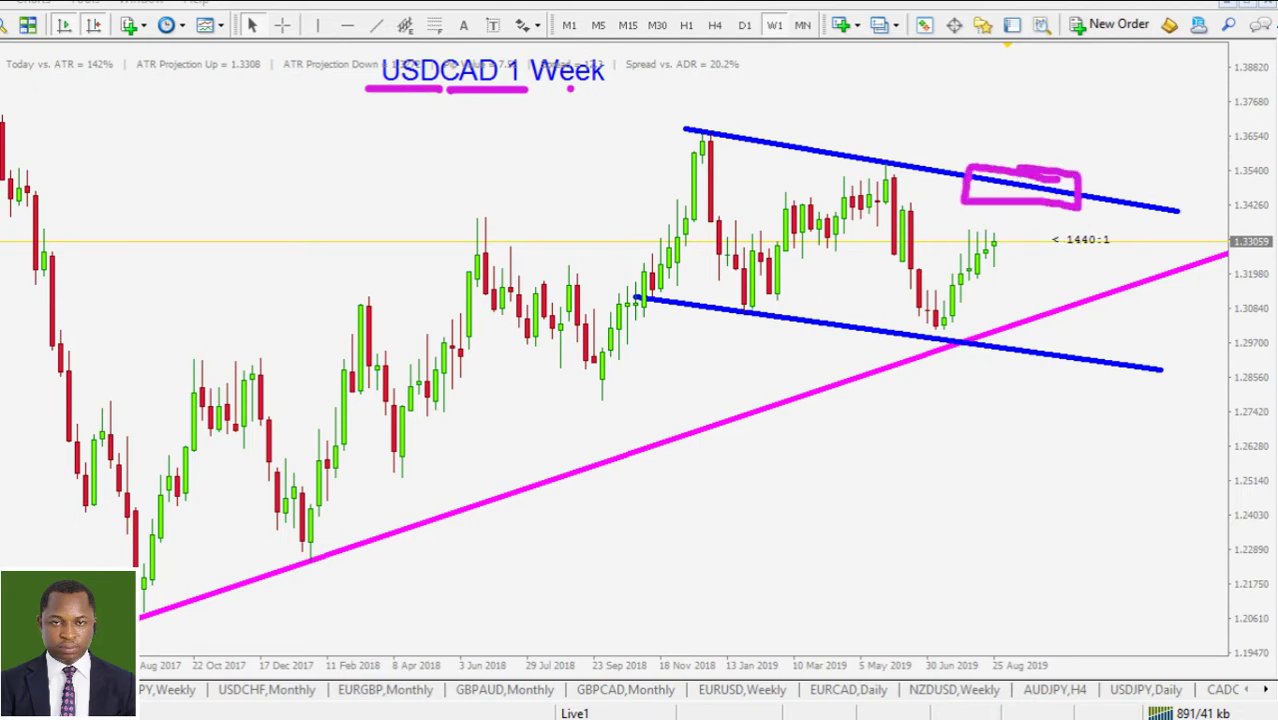
Step: Draw an orange dashed rise to a dot on the upper channel line with an arrow turning down, then erase all drawings
mouse_move(972, 268)
mouse_down()
mouse_move(1030, 190)
mouse_move(1020, 186)
mouse_move(1052, 248)
mouse_move(1062, 228)
mouse_move(1058, 250)
mouse_up()
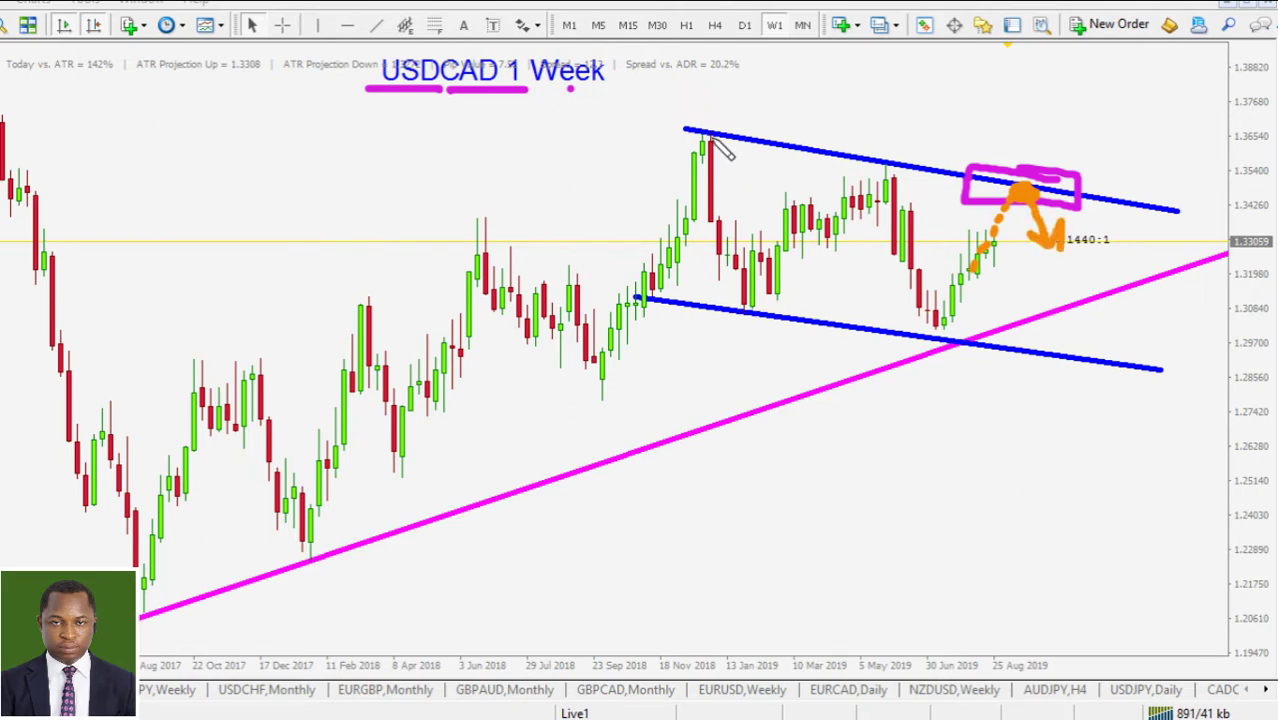
mouse_move(714, 140)
mouse_down()
mouse_move(735, 245)
mouse_move(778, 290)
mouse_move(888, 165)
mouse_move(953, 340)
mouse_move(1020, 218)
mouse_move(1035, 104)
mouse_move(1043, 115)
mouse_up()
key(e)
Step: Add short orange level marks across the arrow breaking above the channel, circle the whole channel pattern, and erase all drawings
drag(979, 145, 1052, 152)
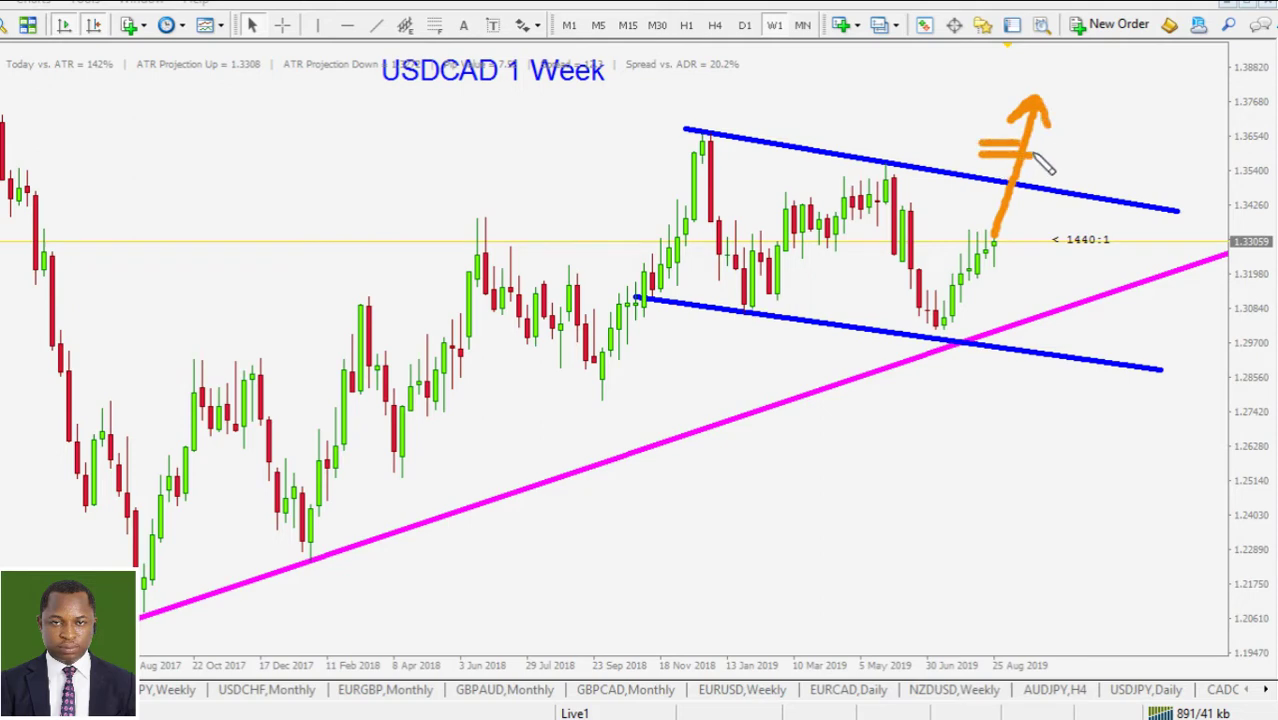
mouse_move(983, 350)
mouse_down()
mouse_move(1030, 245)
mouse_move(632, 168)
mouse_move(1000, 312)
mouse_up()
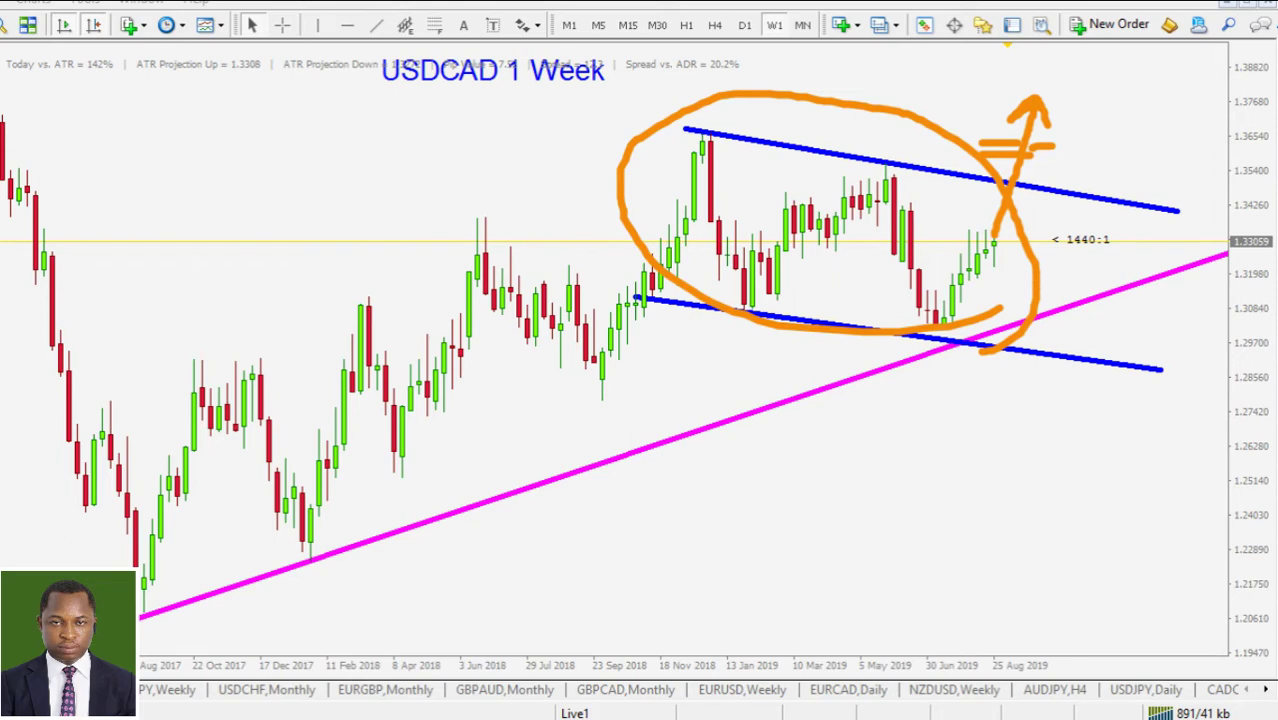
key(e)
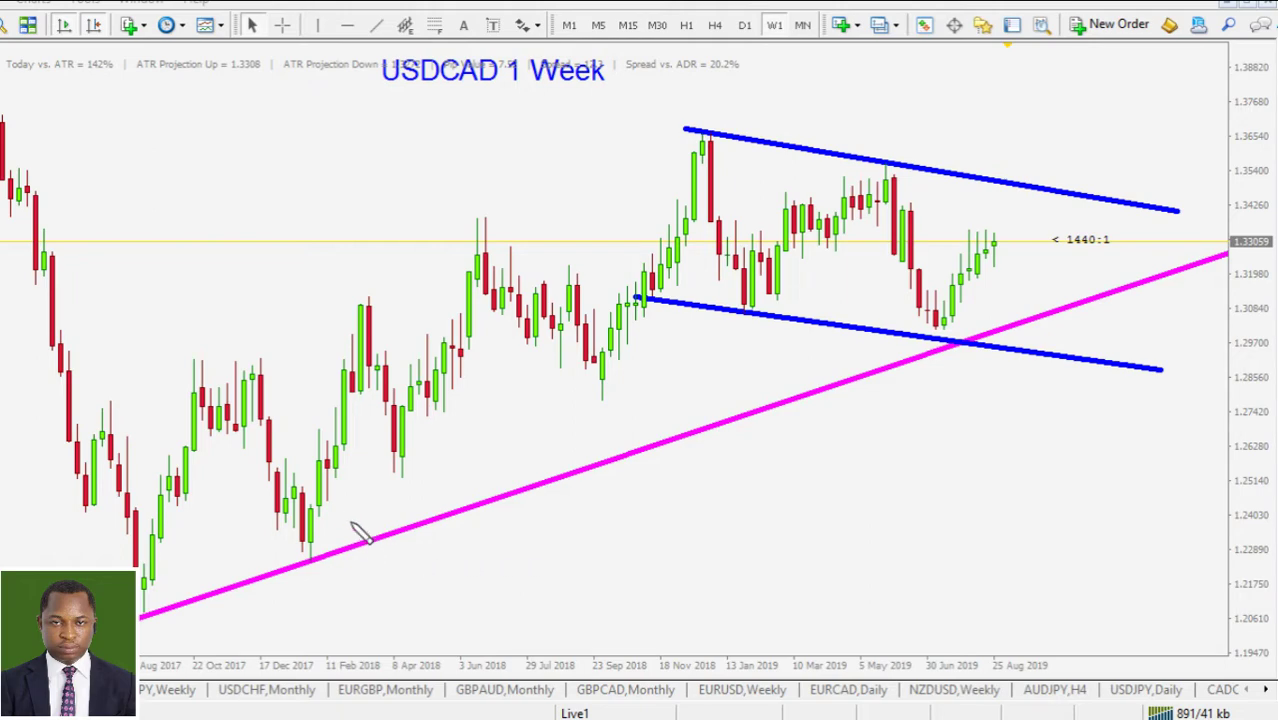
Step: Draw an orange rising line through the February 2018 and later swing lows up to the current price and circle its touch points
mouse_move(328, 508)
mouse_down()
mouse_move(928, 266)
mouse_move(1000, 220)
mouse_up()
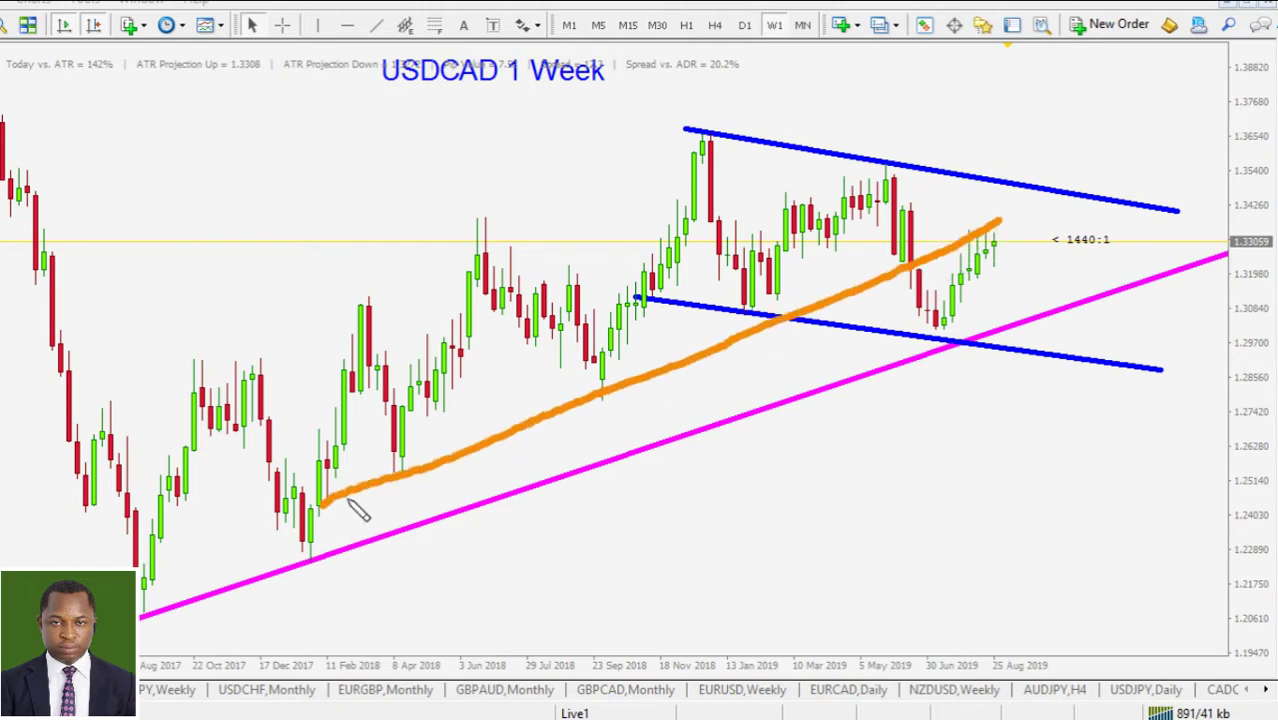
mouse_move(352, 504)
mouse_down()
mouse_move(328, 491)
mouse_move(342, 505)
mouse_move(401, 469)
mouse_up()
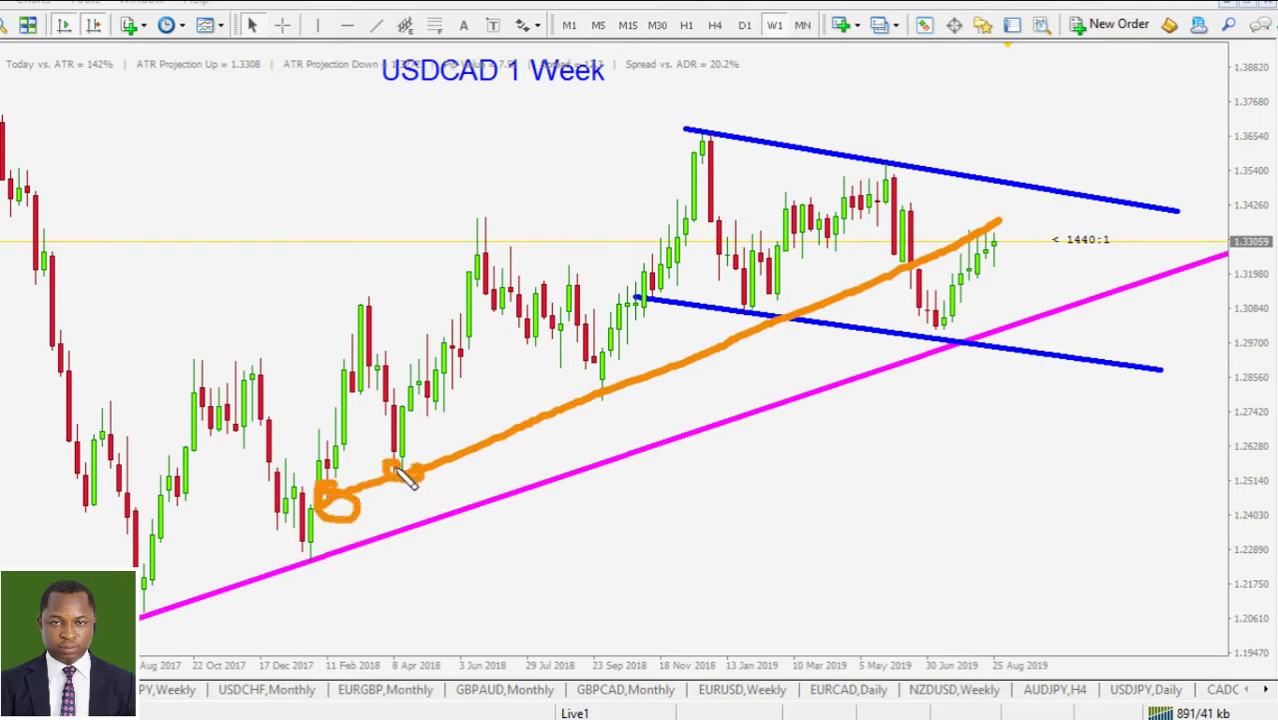
drag(604, 396, 606, 406)
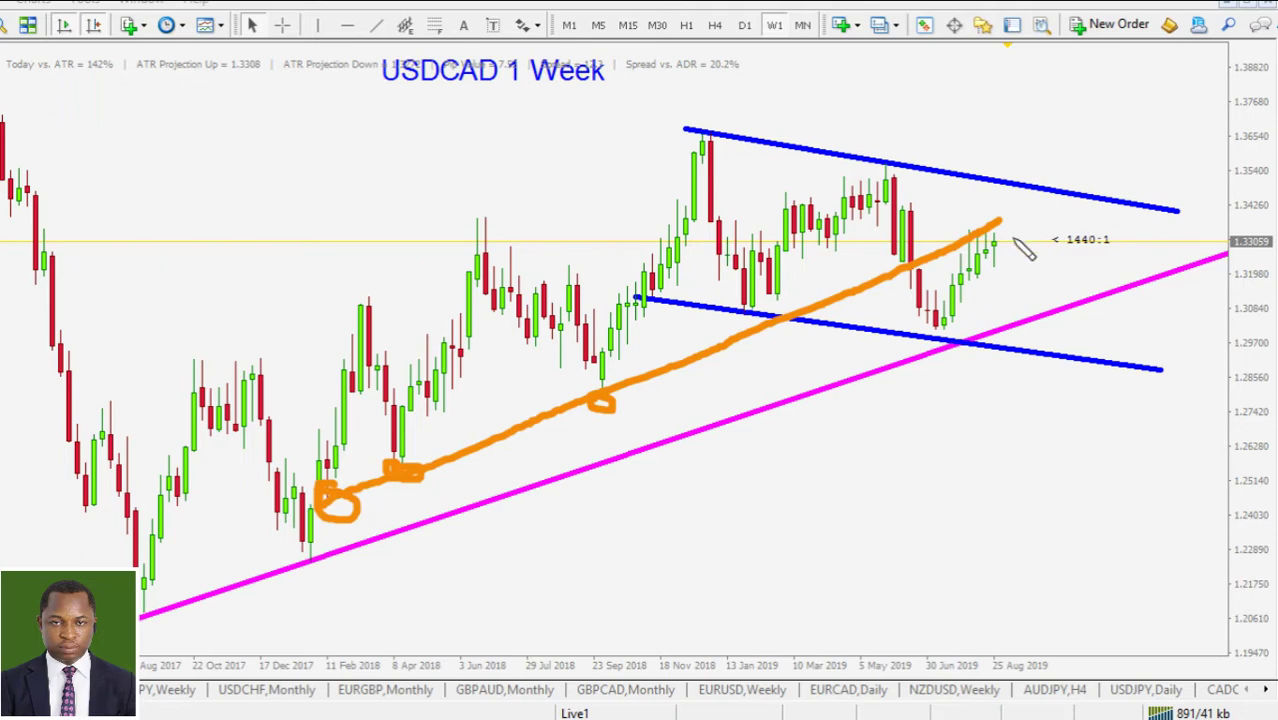
Step: Box the latest candles in magenta, draw an arrow down to the rising trend line and another back up, then erase all drawings
mouse_move(1012, 232)
mouse_down()
mouse_move(962, 226)
mouse_move(960, 258)
mouse_move(1008, 242)
mouse_move(963, 230)
mouse_move(996, 258)
mouse_move(997, 320)
mouse_move(1010, 297)
mouse_move(1040, 302)
mouse_move(1050, 224)
mouse_move(1074, 262)
mouse_up()
click(1090, 220)
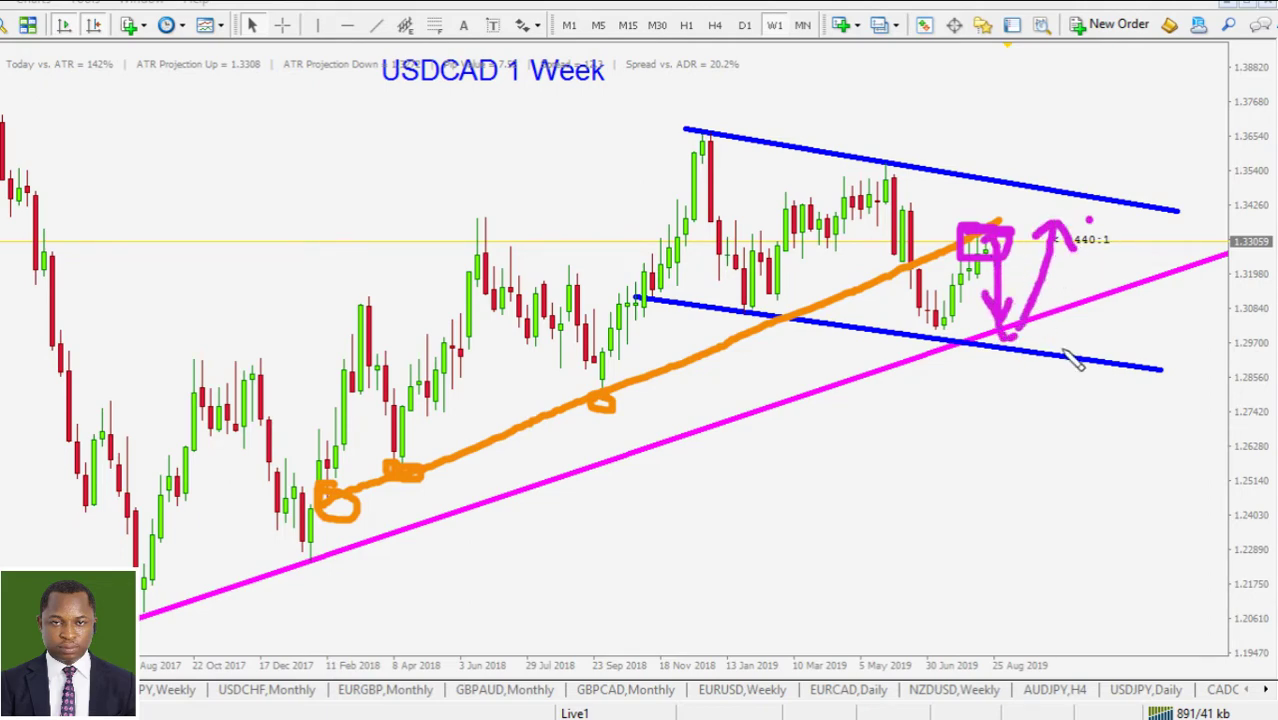
key(Escape)
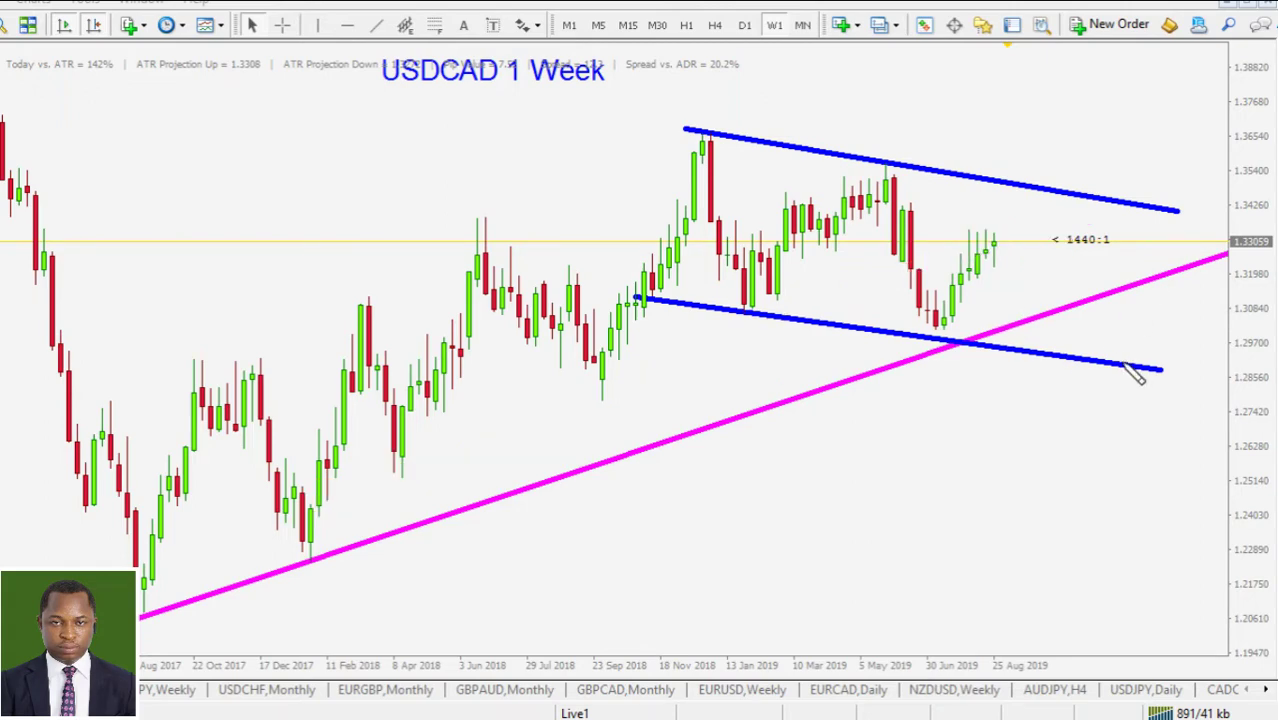
Step: Circle the latest weekly candles in magenta, erase the circle, and stretch the price scale
mouse_move(997, 232)
mouse_down()
mouse_move(960, 238)
mouse_move(1012, 258)
mouse_move(995, 228)
mouse_up()
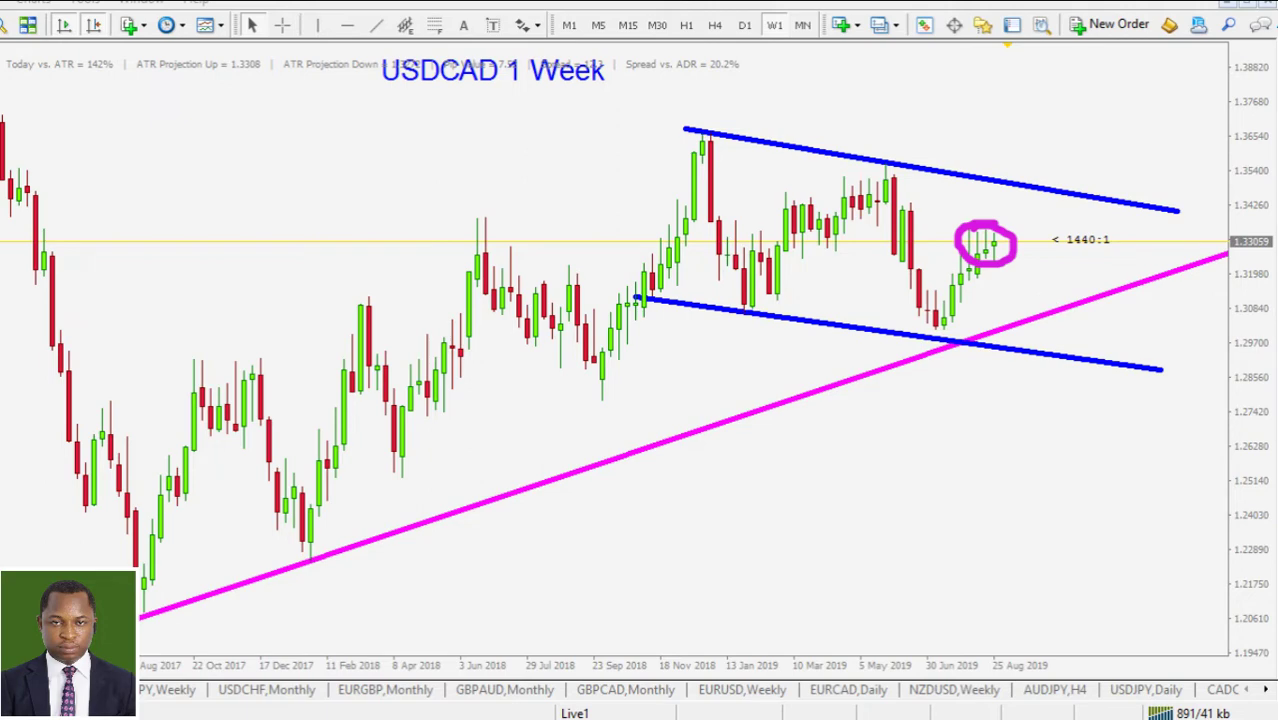
key(Escape)
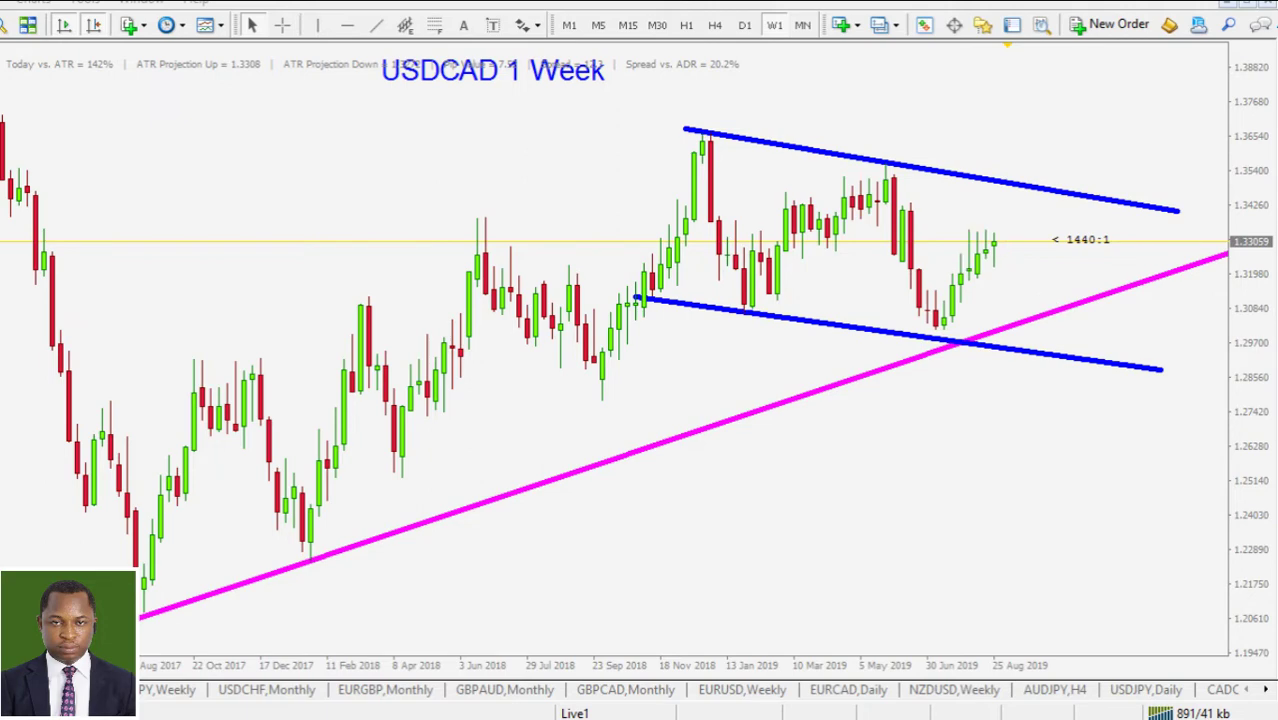
drag(1248, 512, 1252, 382)
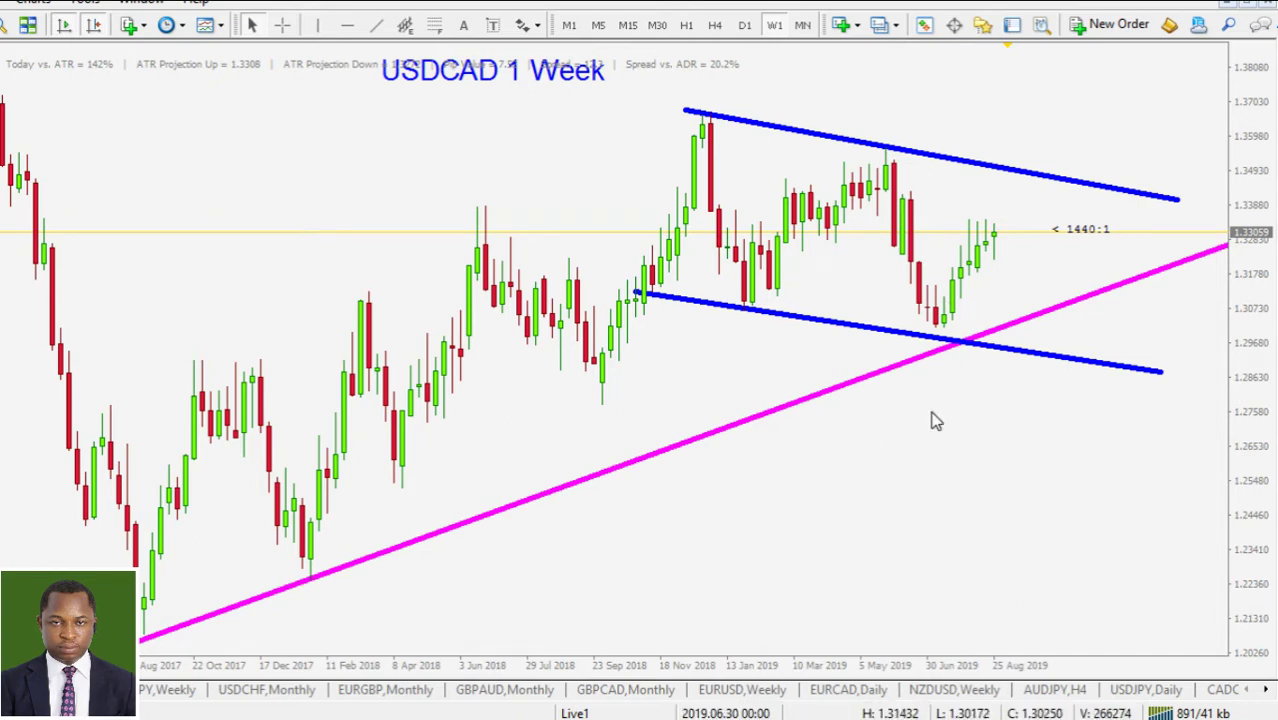
Step: Switch to the daily USDCAD chart, mark the latest candles near the end of the red trend line, and erase the marks
click(744, 26)
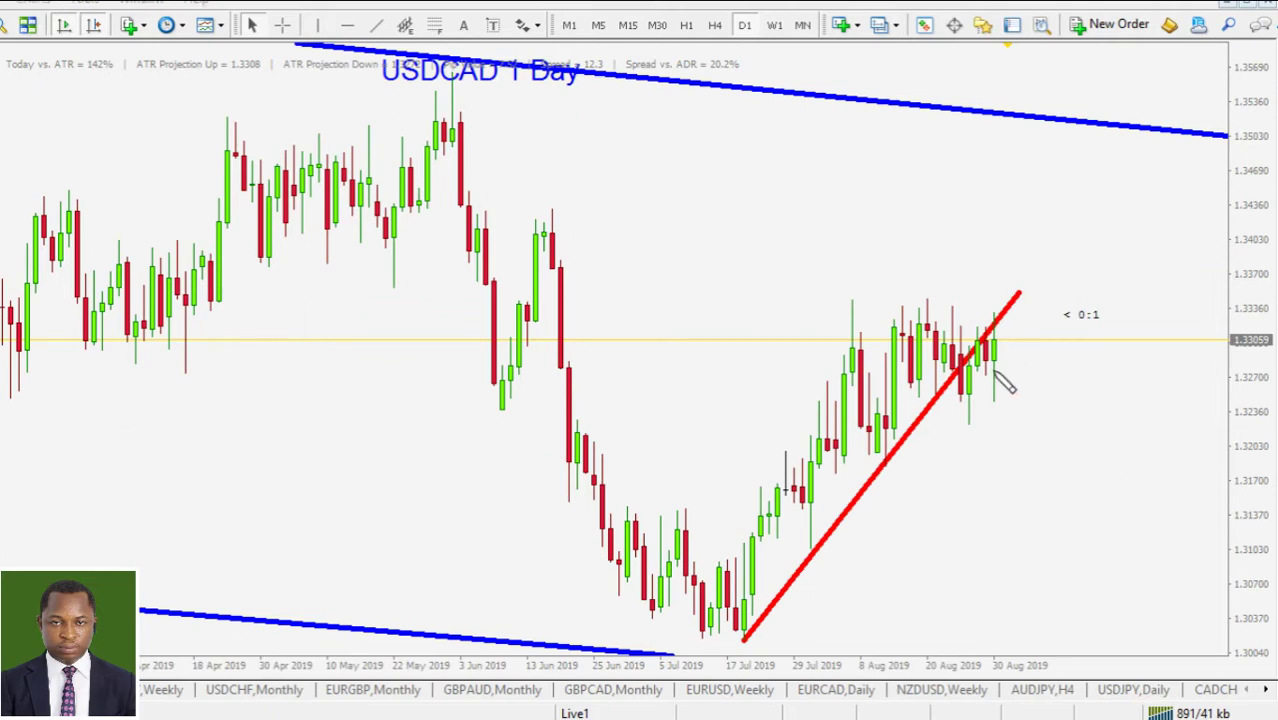
mouse_move(975, 442)
mouse_down()
mouse_move(1016, 362)
mouse_move(879, 294)
mouse_move(820, 412)
mouse_move(956, 446)
mouse_move(1000, 425)
mouse_up()
mouse_move(828, 378)
mouse_down()
mouse_move(835, 465)
mouse_move(889, 338)
mouse_move(972, 334)
mouse_move(1005, 408)
mouse_move(1000, 345)
mouse_up()
key(Escape)
Step: Circle the three lows on the red trend line, trace the latest price swings with an upward arrowhead, and erase the drawings
mouse_move(745, 622)
mouse_down()
mouse_move(730, 640)
mouse_move(758, 630)
mouse_move(746, 620)
mouse_up()
drag(803, 554, 810, 538)
mouse_move(895, 446)
mouse_down()
mouse_move(934, 407)
mouse_move(953, 345)
mouse_move(961, 416)
mouse_move(978, 341)
mouse_move(996, 416)
mouse_move(996, 302)
mouse_move(1018, 291)
mouse_move(1011, 318)
mouse_up()
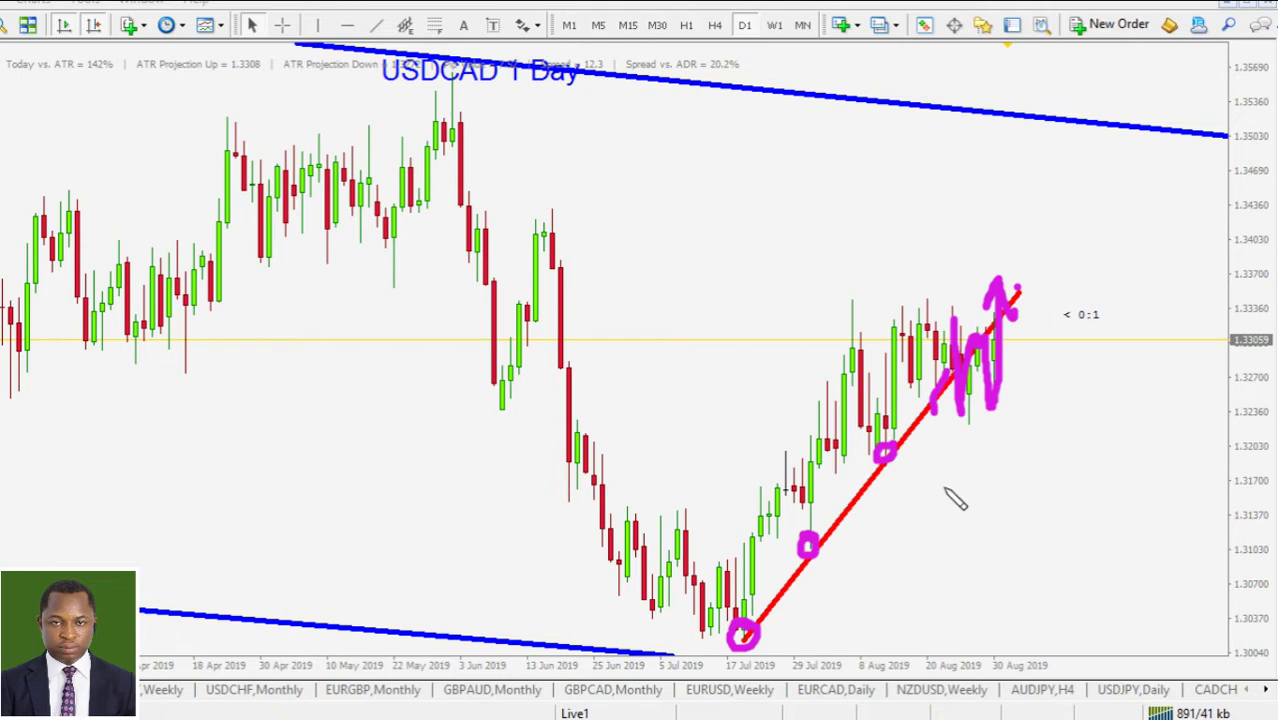
key(e)
Step: Circle the August consolidation candles, draw a sideways arrow through them, and erase the drawings
mouse_move(985, 414)
mouse_down()
mouse_move(1016, 349)
mouse_move(862, 291)
mouse_move(816, 353)
mouse_move(1021, 408)
mouse_up()
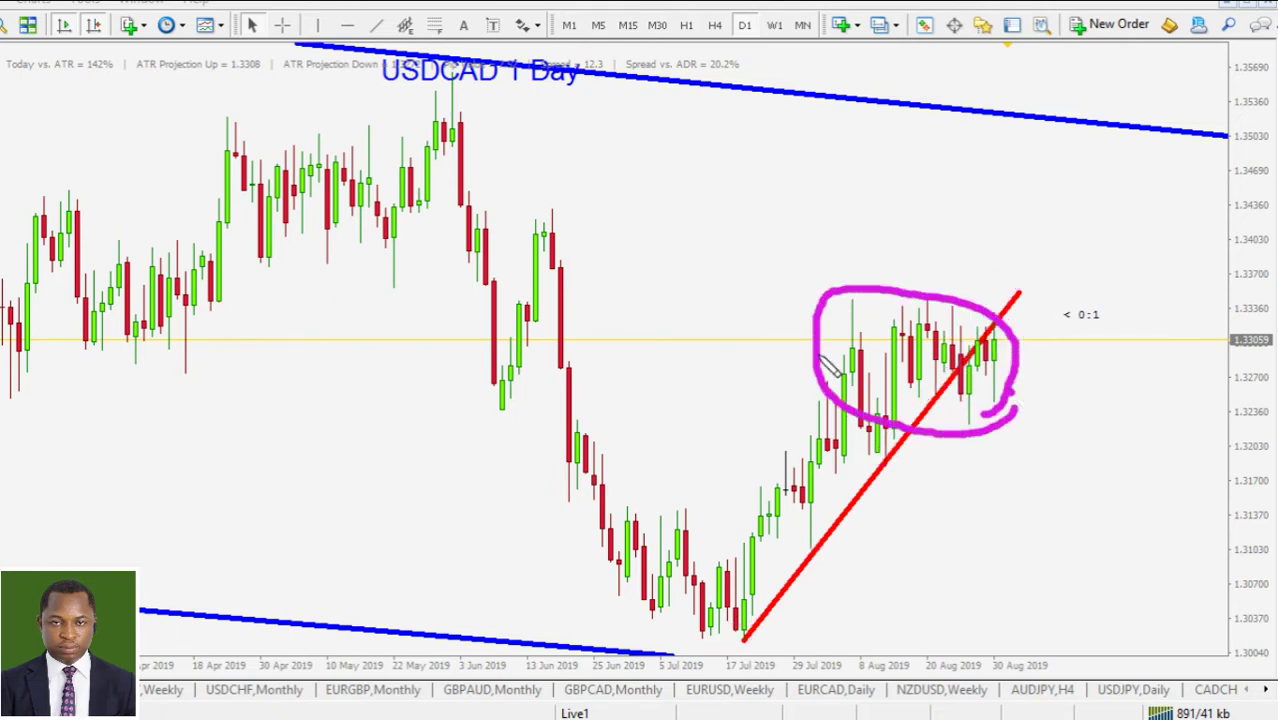
drag(790, 348, 945, 348)
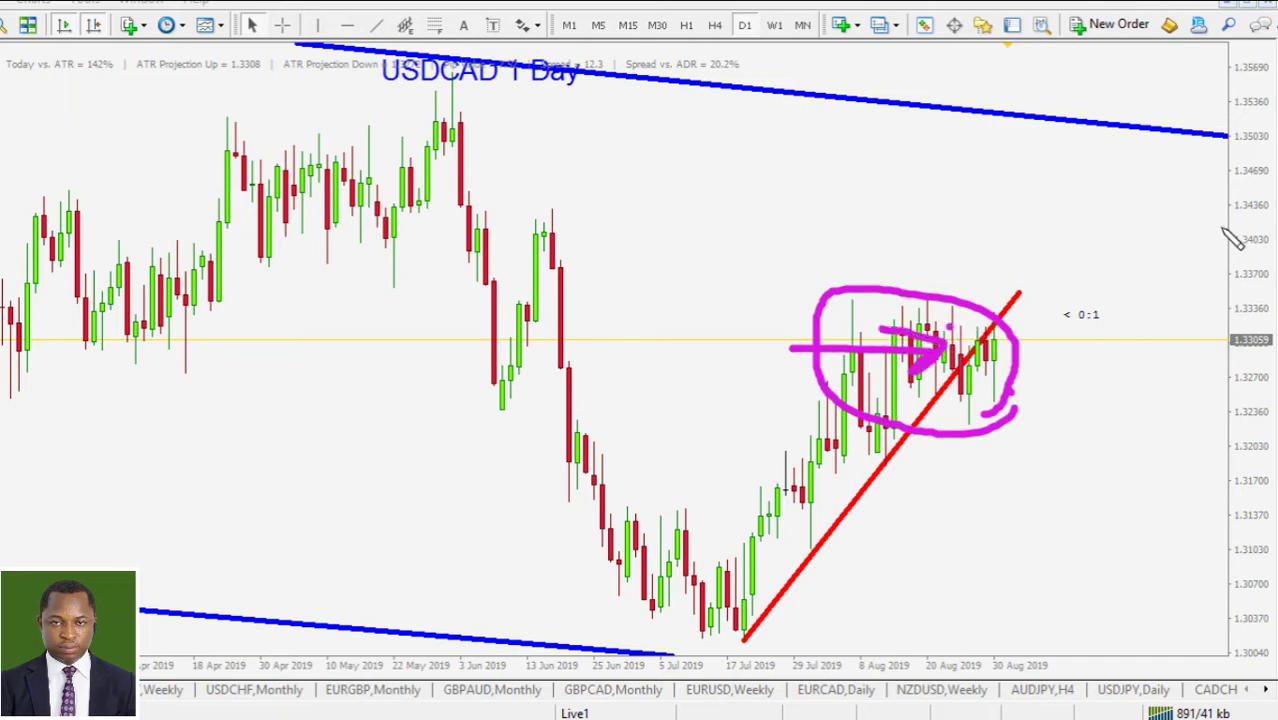
key(e)
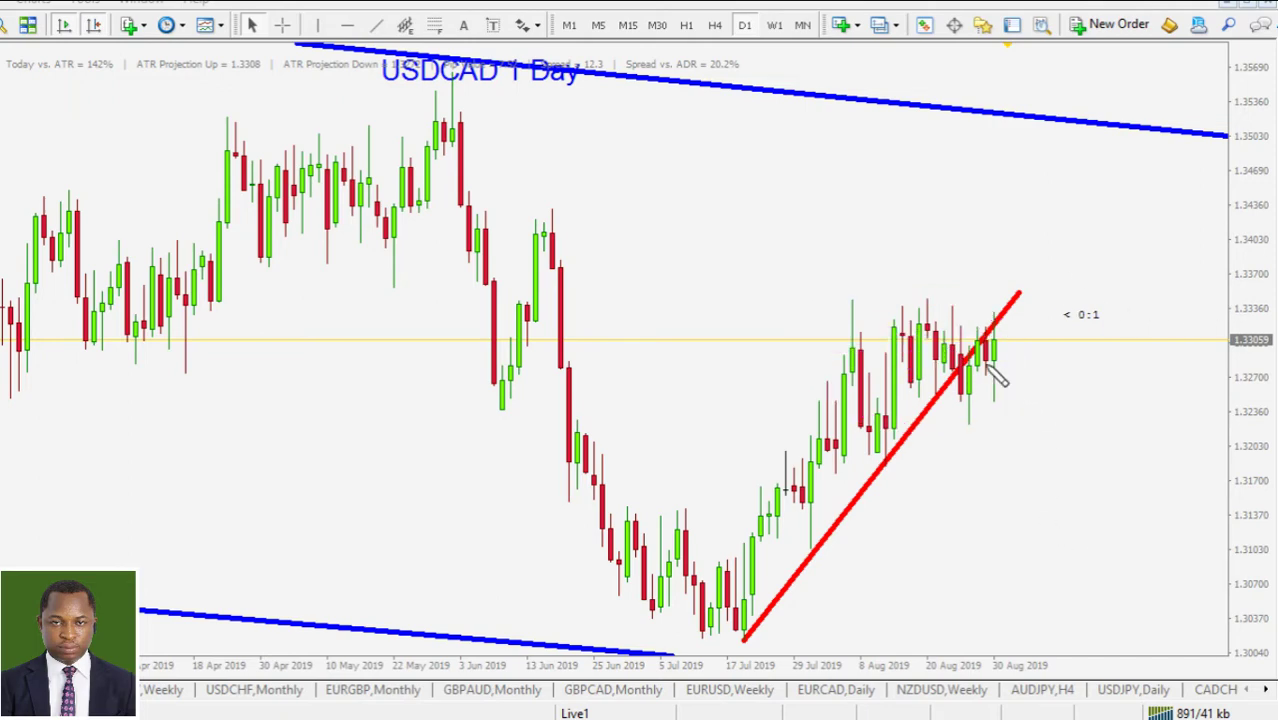
Step: Draw a horizontal resistance line along the recent highs and, after erasing it, an upward arrow from the current price, then erase that
mouse_move(848, 337)
mouse_down()
mouse_move(1035, 330)
mouse_move(958, 334)
mouse_up()
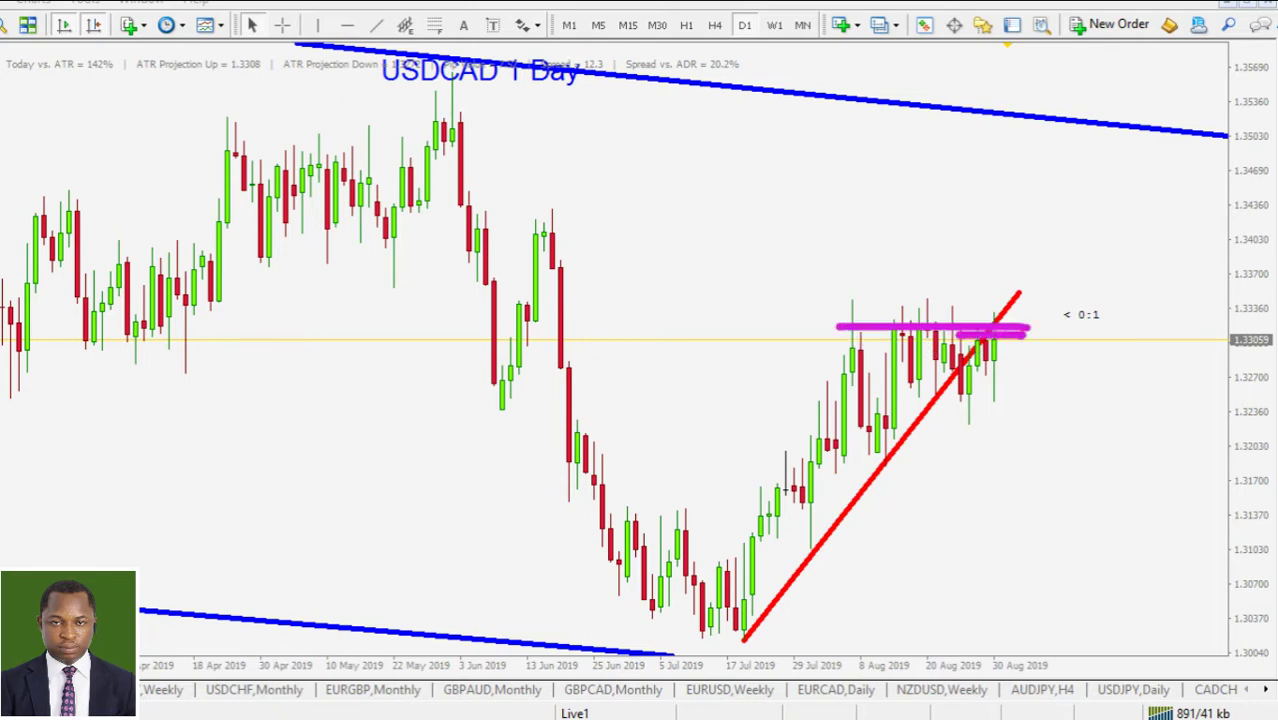
key(e)
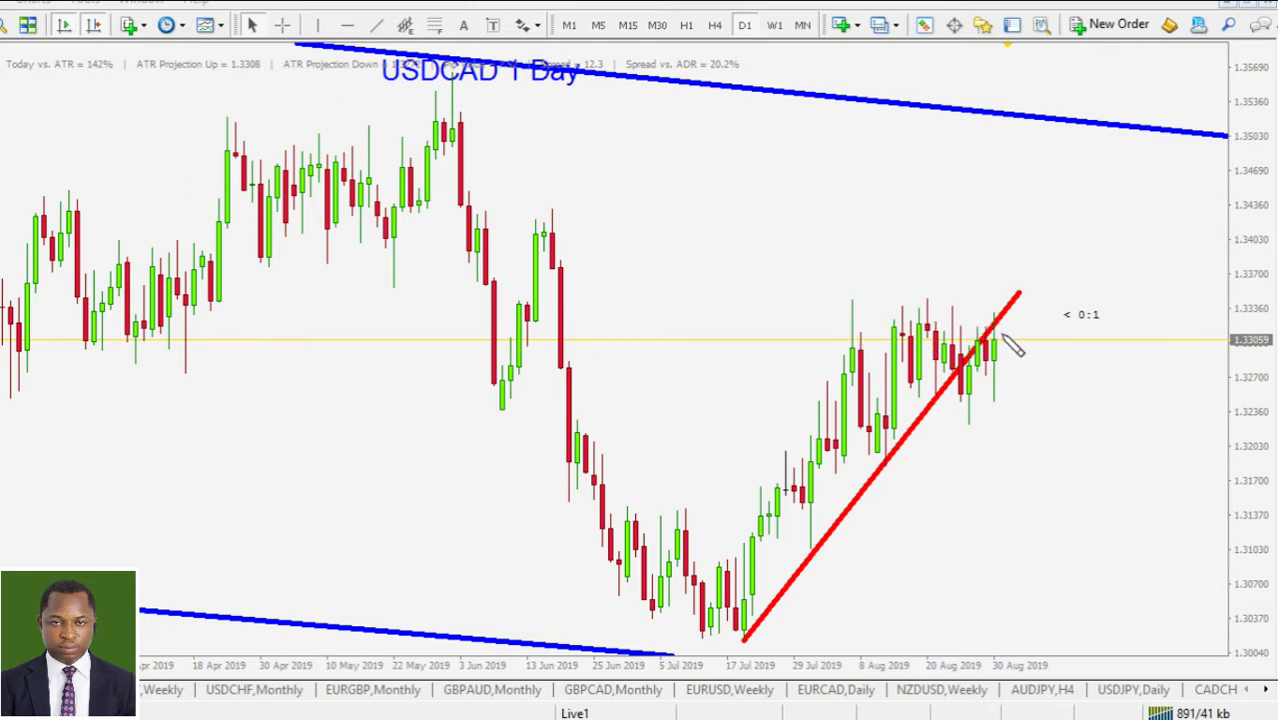
mouse_move(1010, 342)
mouse_down()
mouse_move(1005, 210)
mouse_move(982, 210)
mouse_move(1030, 198)
mouse_up()
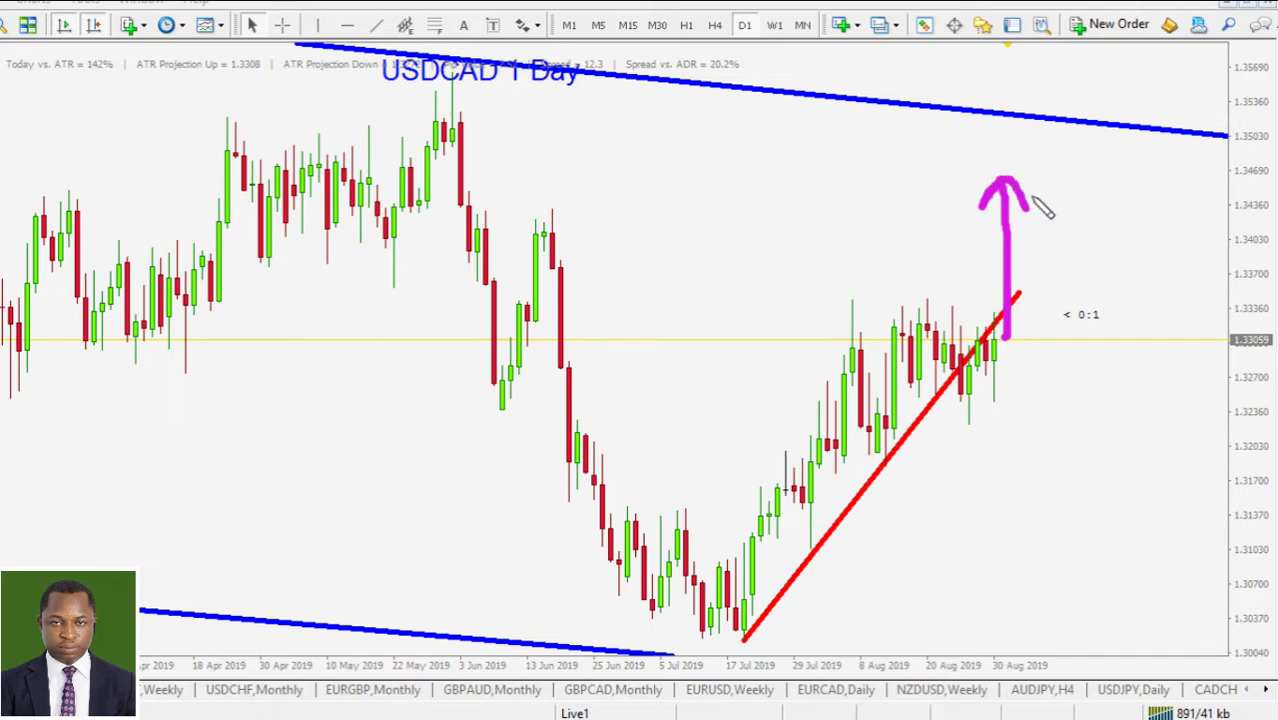
key(e)
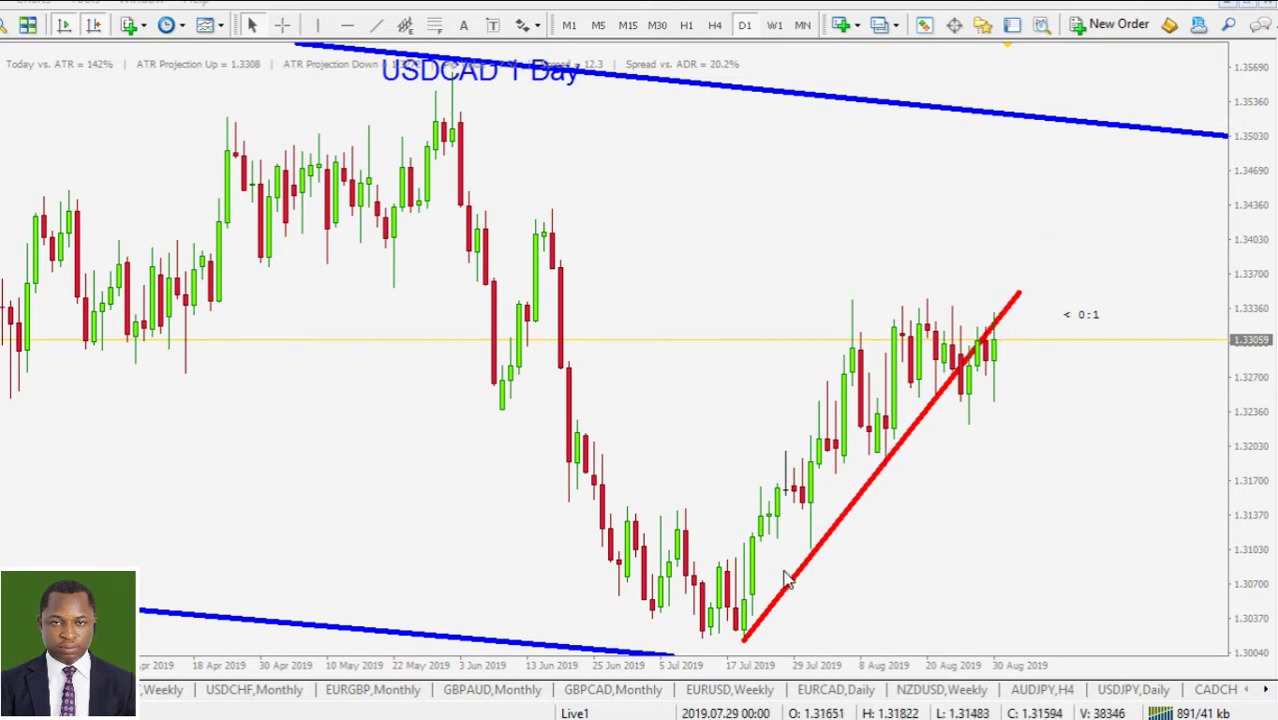
Step: Reposition the red trend line horizontally along the August highs, extend it beyond the current candle, and deselect it
double_click(753, 637)
drag(745, 638, 856, 297)
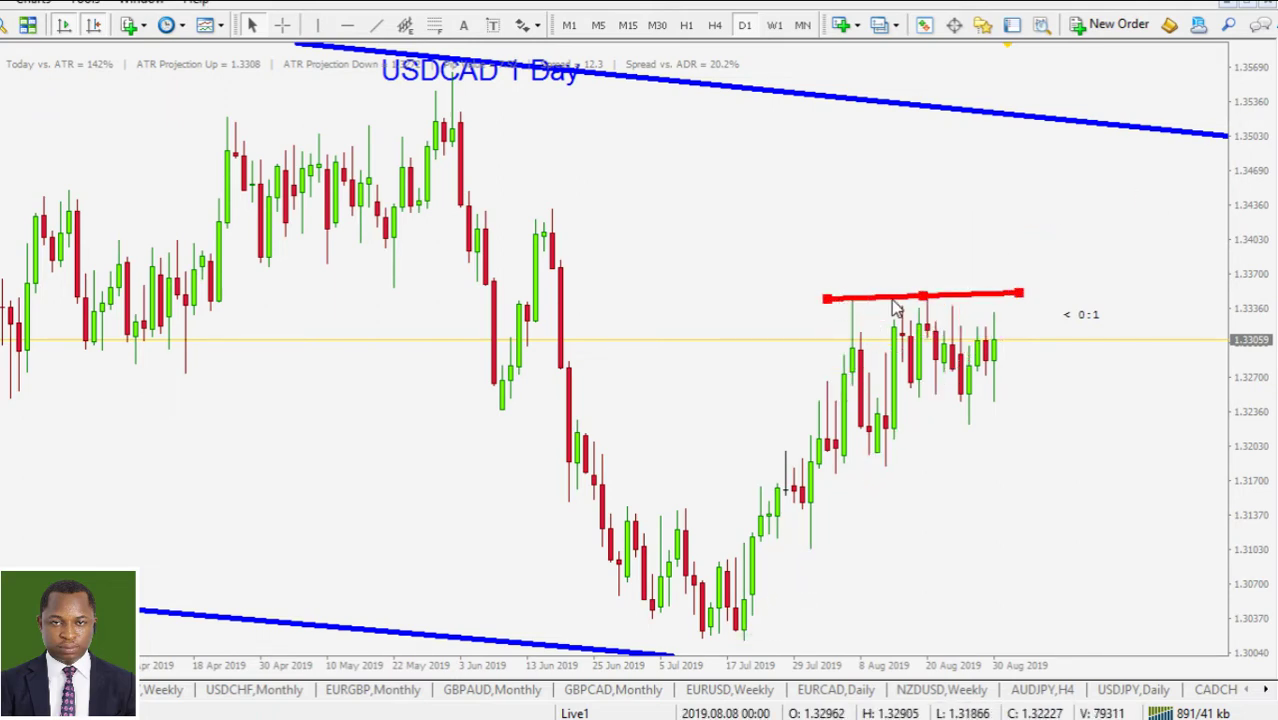
drag(1019, 293, 1072, 301)
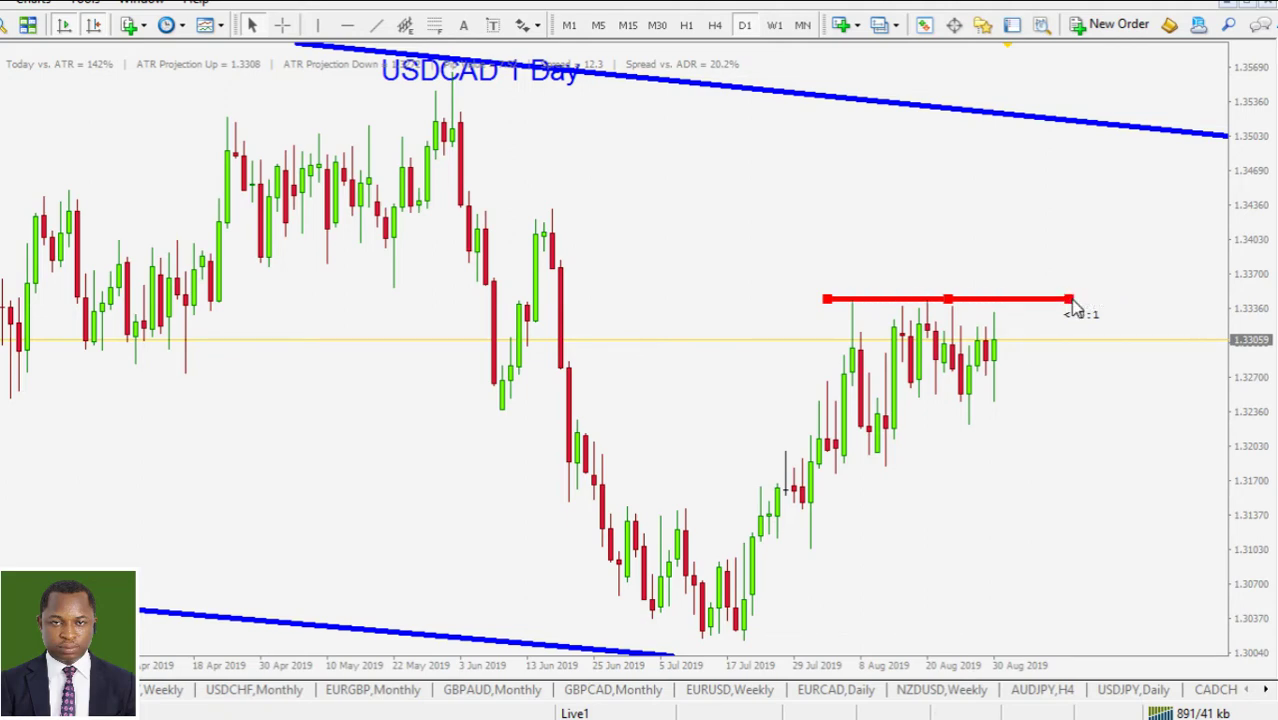
mouse_move(948, 298)
mouse_down()
mouse_move(964, 284)
mouse_move(956, 301)
mouse_up()
double_click(956, 301)
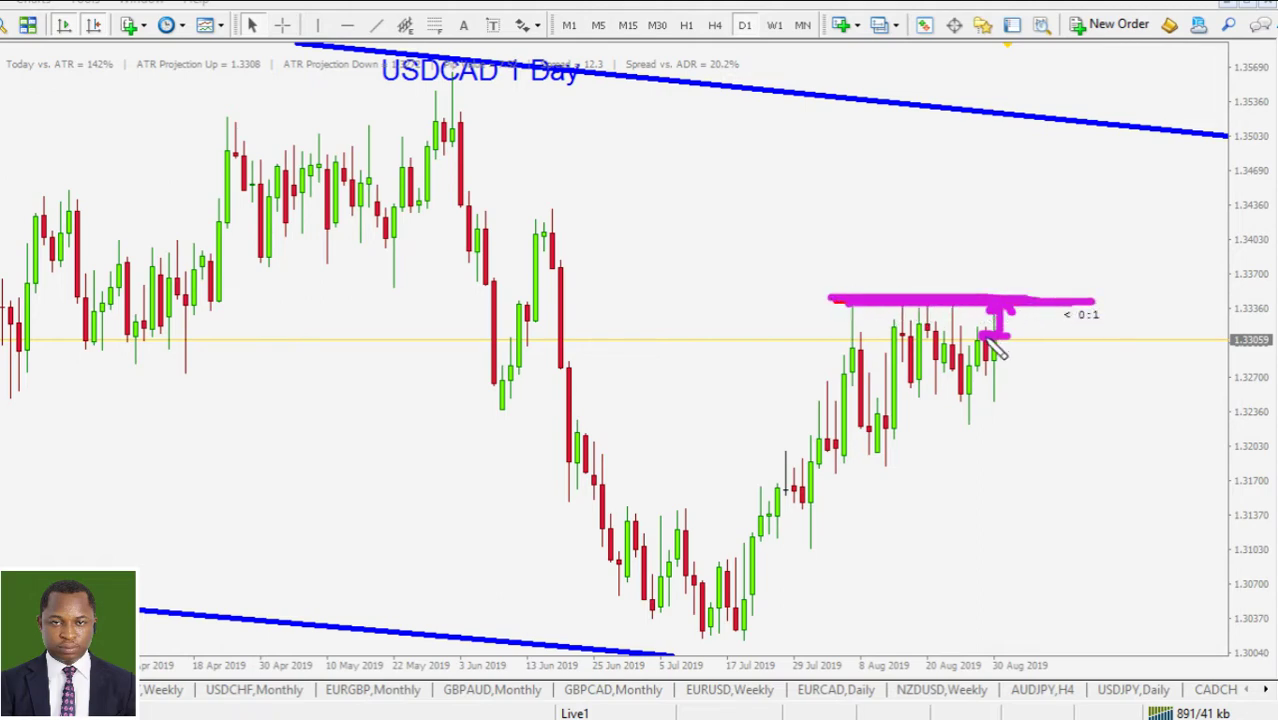
Step: Finish the magenta arrow from the current price up to the resistance line and label the line with an R above
drag(998, 307, 1012, 312)
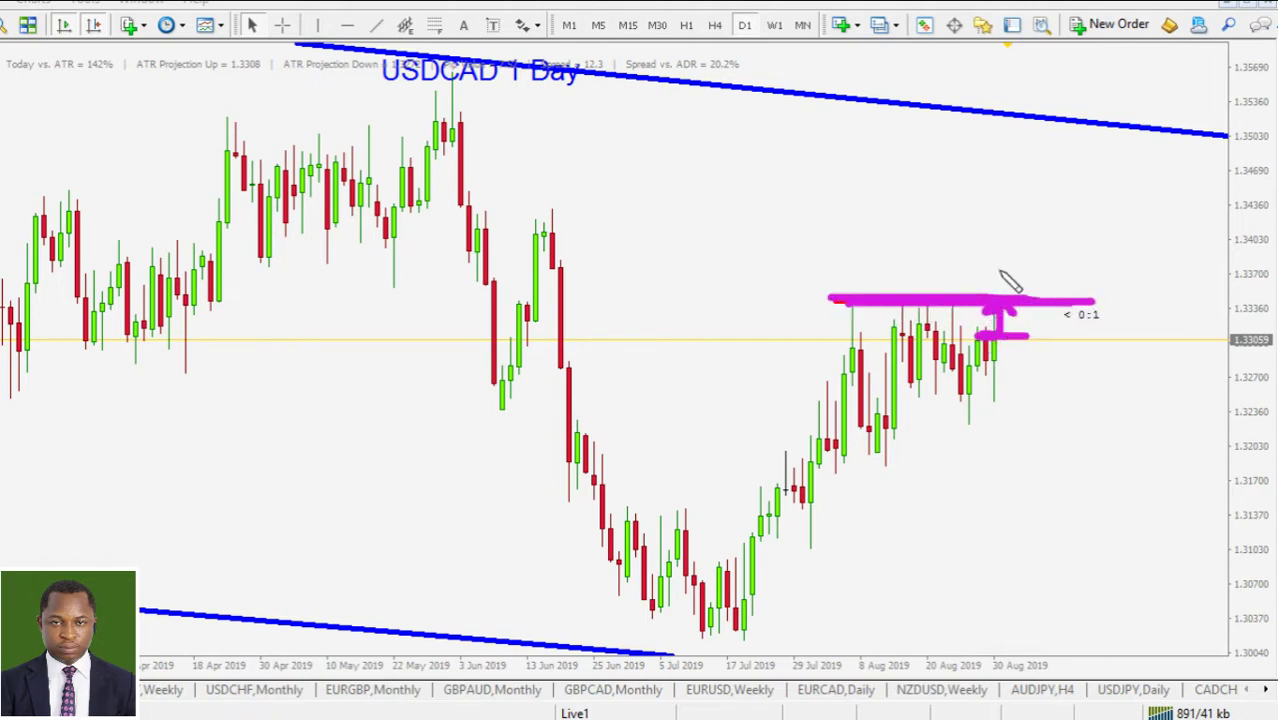
mouse_move(996, 261)
mouse_down()
mouse_move(997, 250)
mouse_move(998, 267)
mouse_move(1023, 277)
mouse_up()
drag(1022, 242, 1013, 249)
drag(1001, 242, 981, 253)
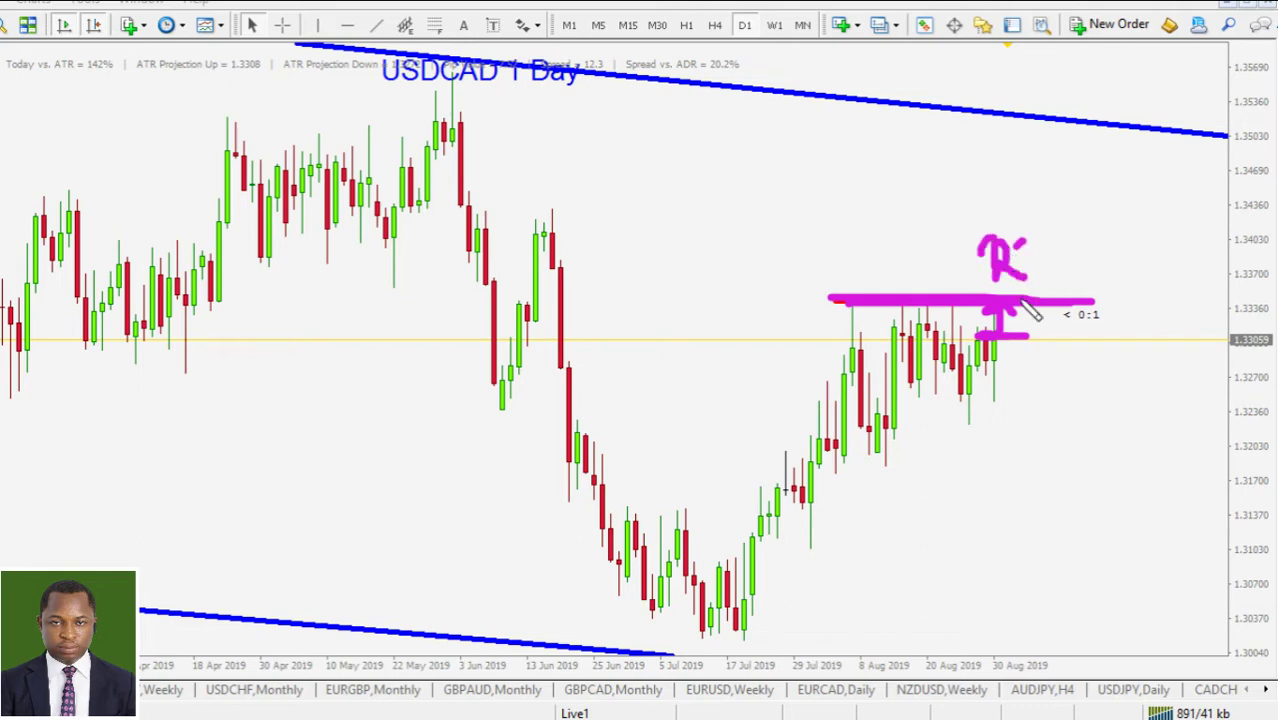
Step: Clear the magenta drawings, sketch a zigzag arrow breaking above the red resistance line and retesting it, and erase that arrow
key(e)
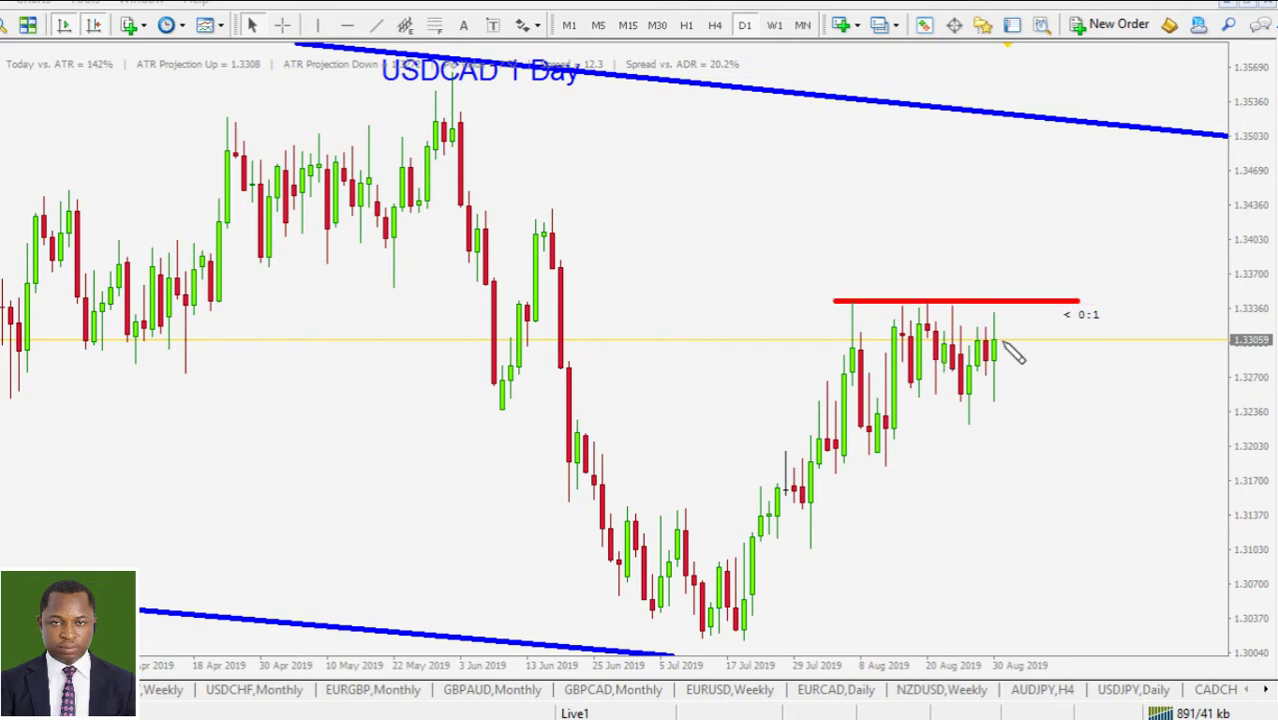
mouse_move(1002, 342)
mouse_down()
mouse_move(1008, 250)
mouse_move(1036, 294)
mouse_move(1038, 157)
mouse_move(1060, 185)
mouse_up()
click(1075, 163)
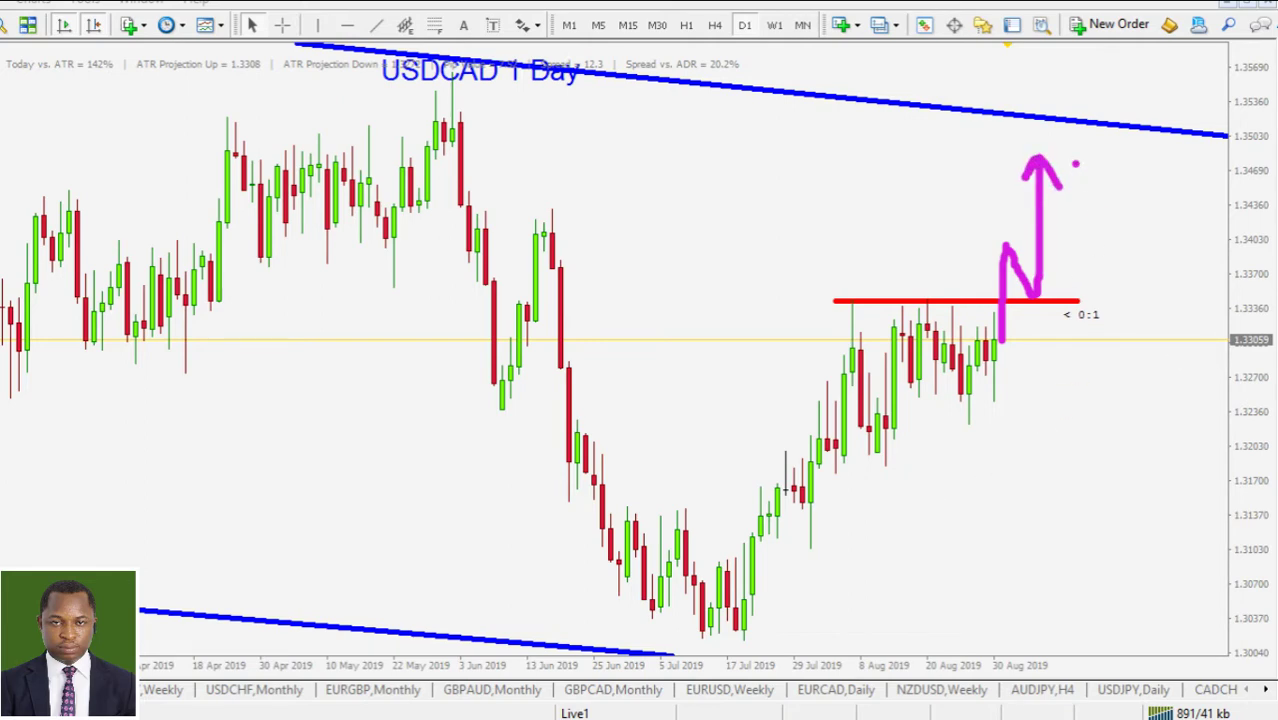
key(Escape)
Step: Duplicate the red resistance line below the candles, tilt the copy up along the rising August lows, and deselect it
double_click(960, 302)
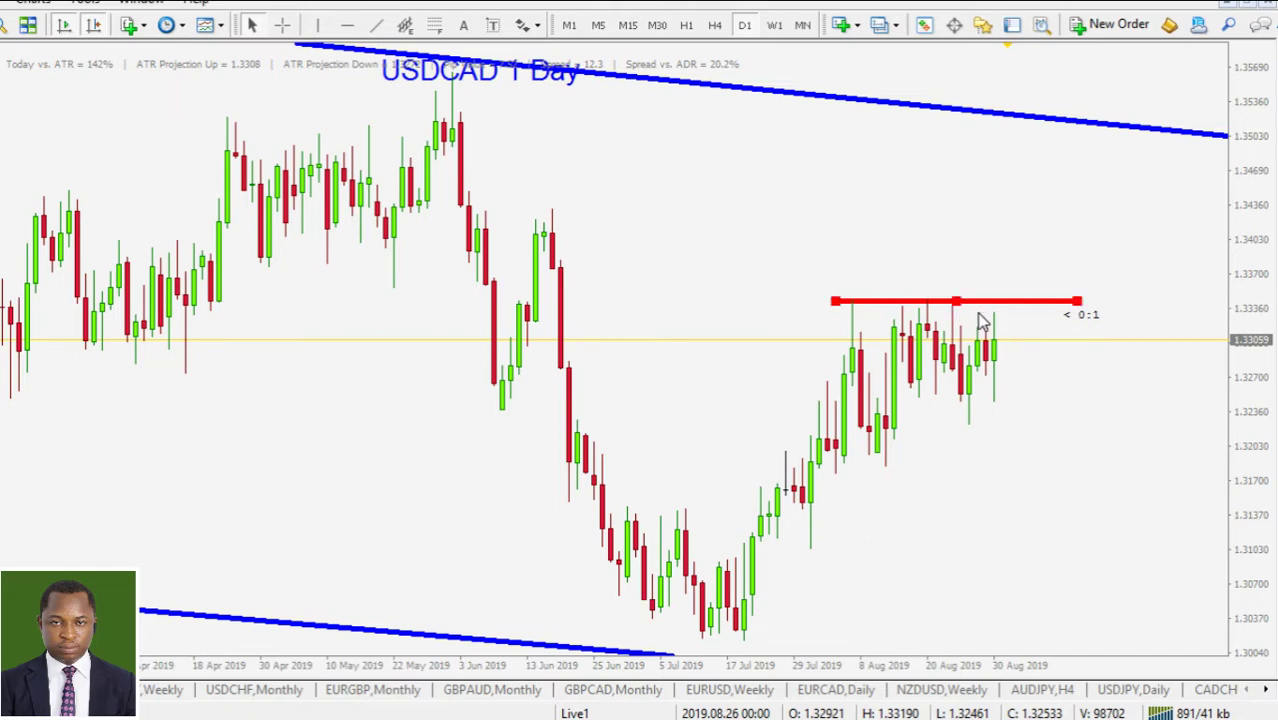
drag(964, 308, 1003, 475)
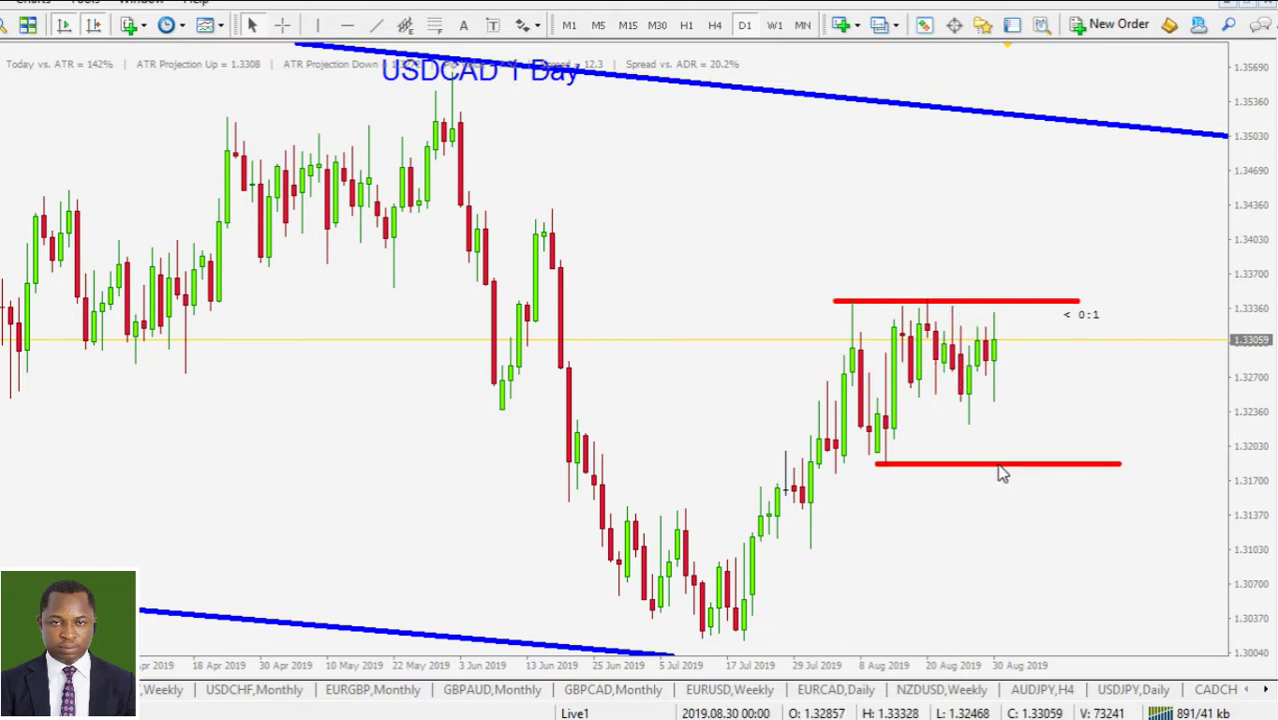
drag(1120, 464, 1089, 370)
mouse_move(985, 420)
mouse_down()
mouse_move(980, 430)
mouse_move(974, 418)
mouse_move(983, 425)
mouse_up()
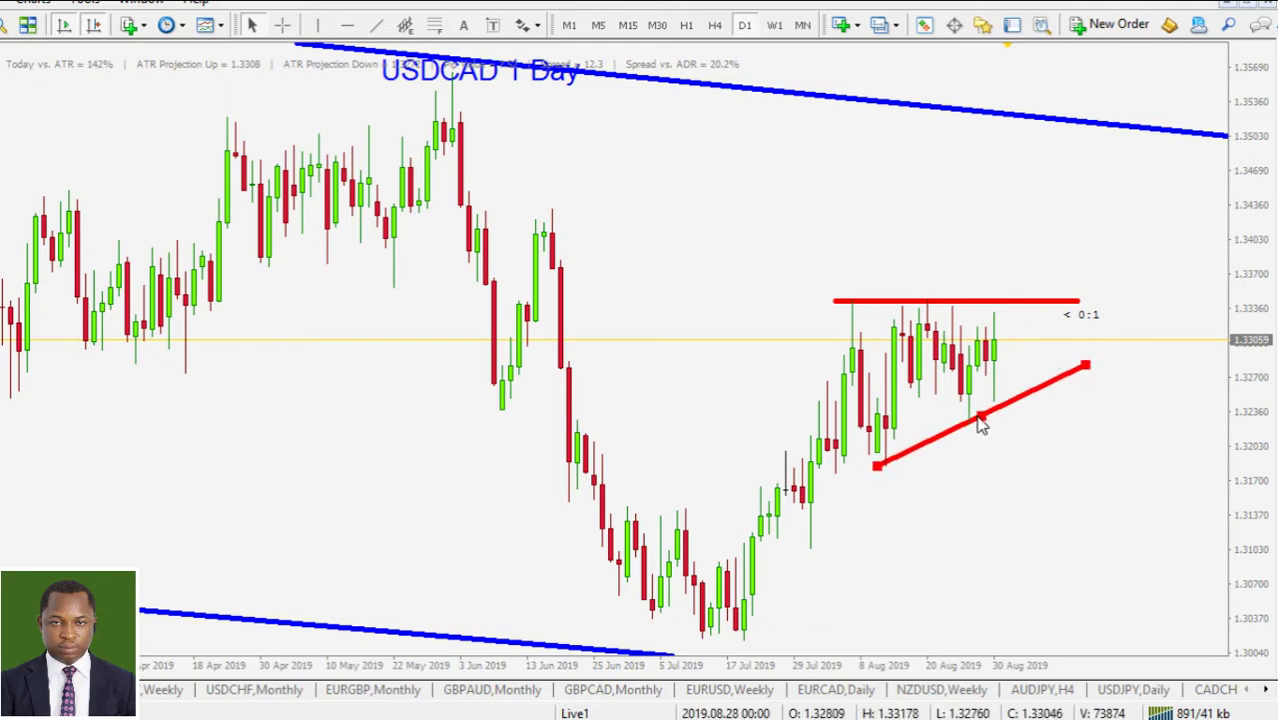
click(1106, 423)
drag(1250, 350, 1250, 370)
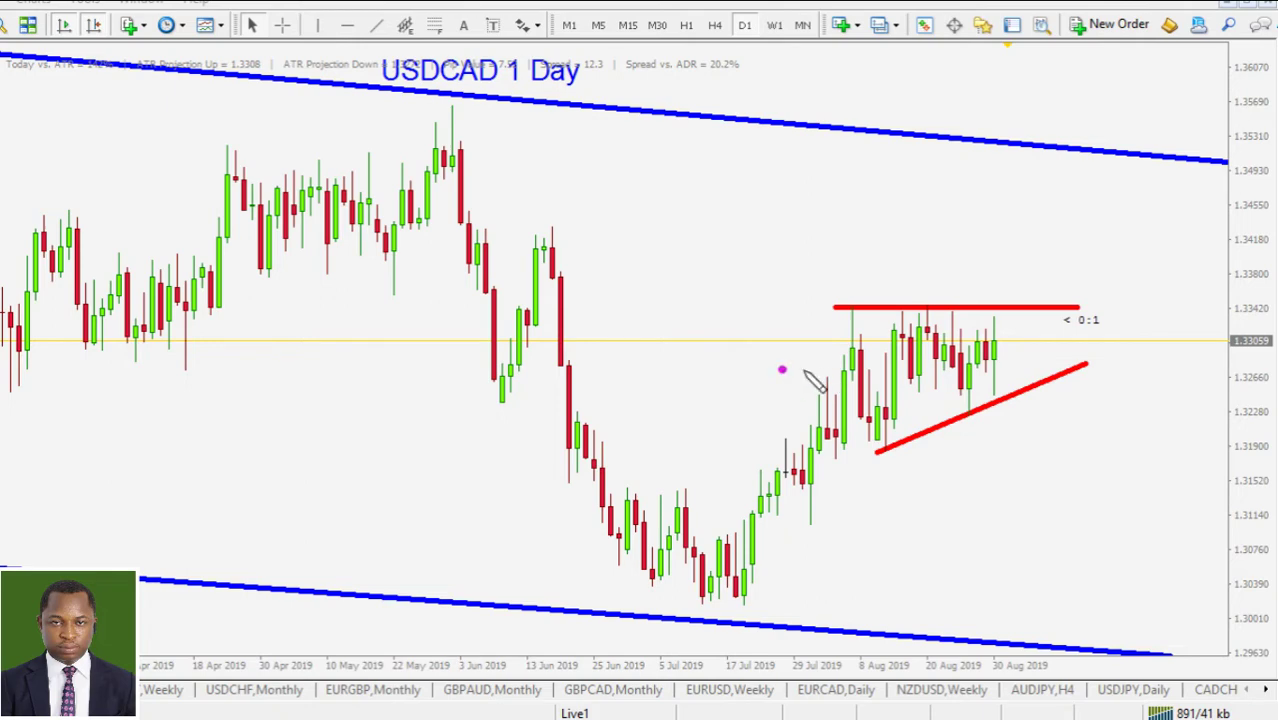
Step: Draw a magenta sideways arrow into the triangle plus upward and downward breakout arrows at the current price, and erase them all
mouse_move(780, 370)
mouse_down()
mouse_move(948, 380)
mouse_move(926, 346)
mouse_up()
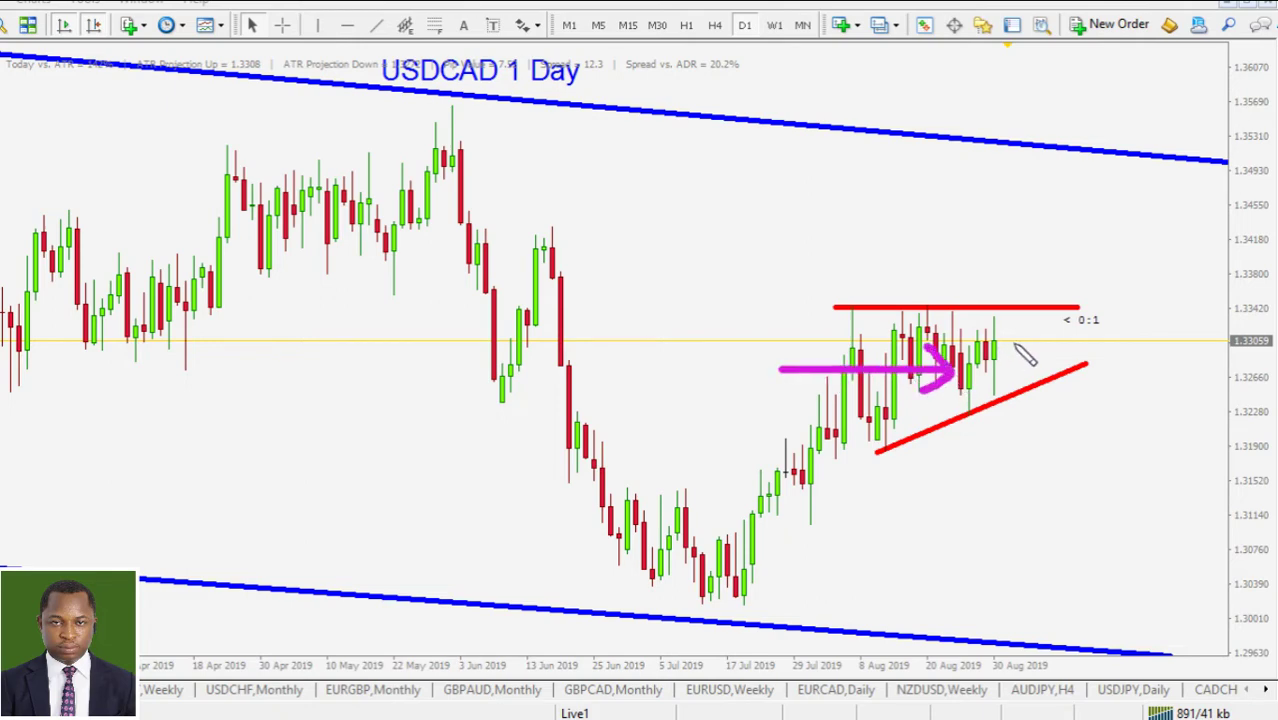
mouse_move(1010, 340)
mouse_down()
mouse_move(1011, 268)
mouse_move(1024, 284)
mouse_up()
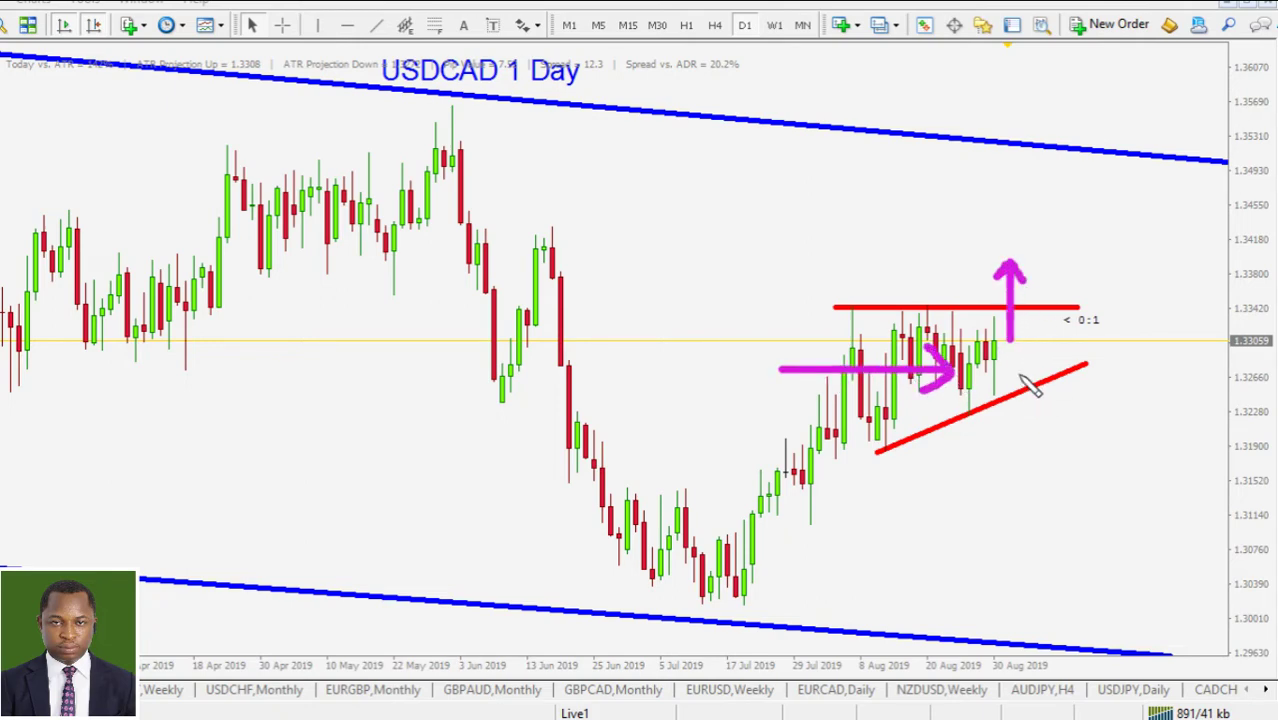
mouse_move(1017, 368)
mouse_down()
mouse_move(1018, 458)
mouse_move(1033, 450)
mouse_up()
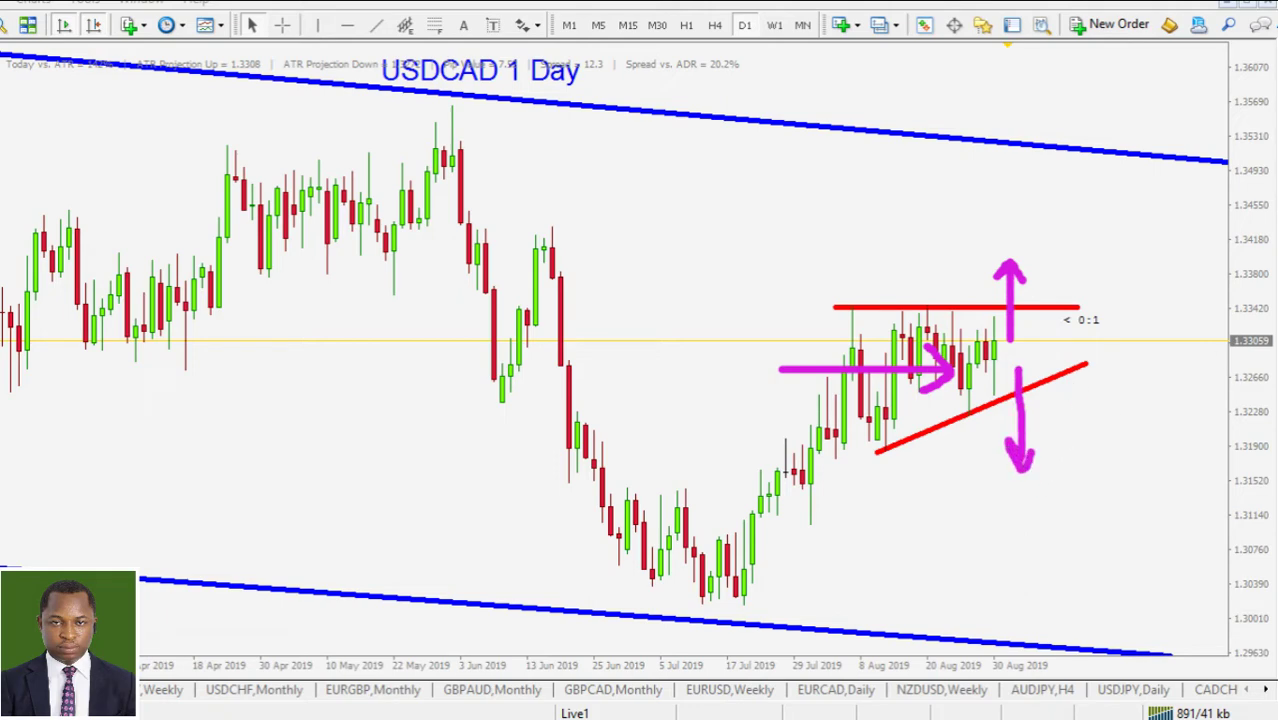
key(Escape)
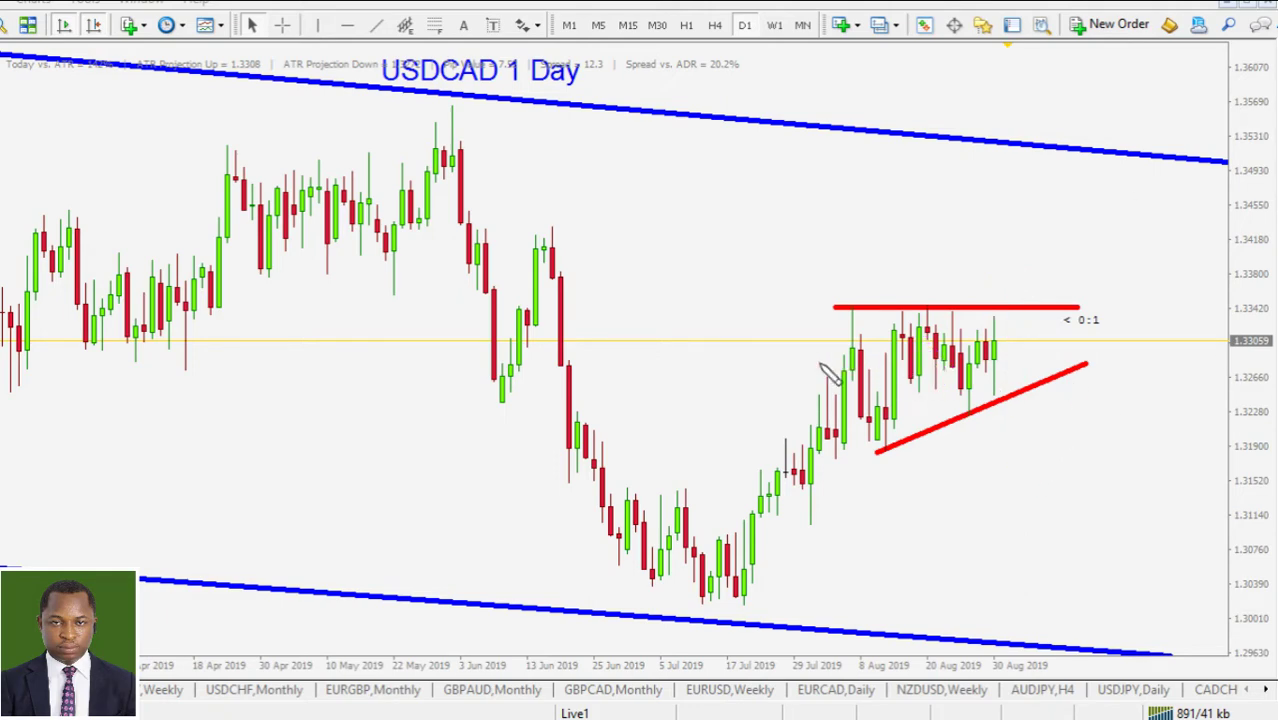
Step: Draw a blue sideways arrow through the August candles, circle the consolidation between the red lines, and erase both marks
mouse_move(796, 362)
mouse_down()
mouse_move(930, 364)
mouse_move(932, 378)
mouse_move(975, 364)
mouse_up()
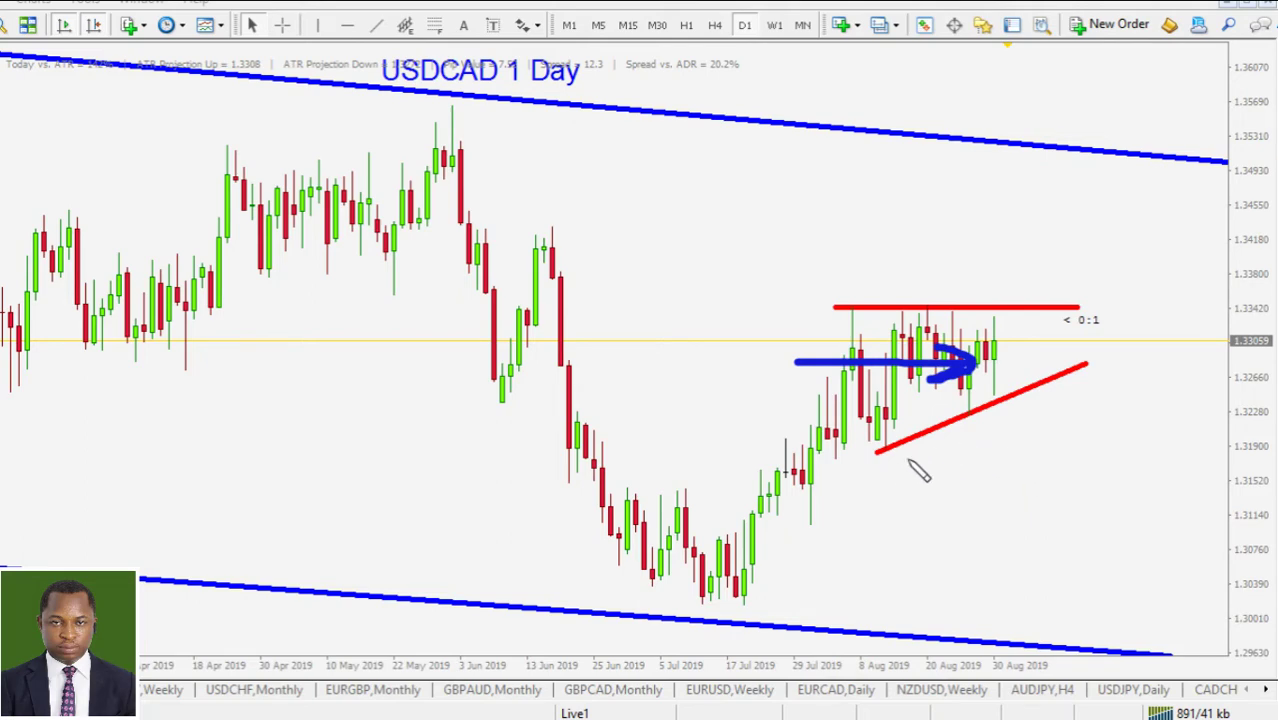
mouse_move(1000, 322)
mouse_down()
mouse_move(868, 302)
mouse_move(850, 400)
mouse_move(932, 438)
mouse_move(1016, 372)
mouse_up()
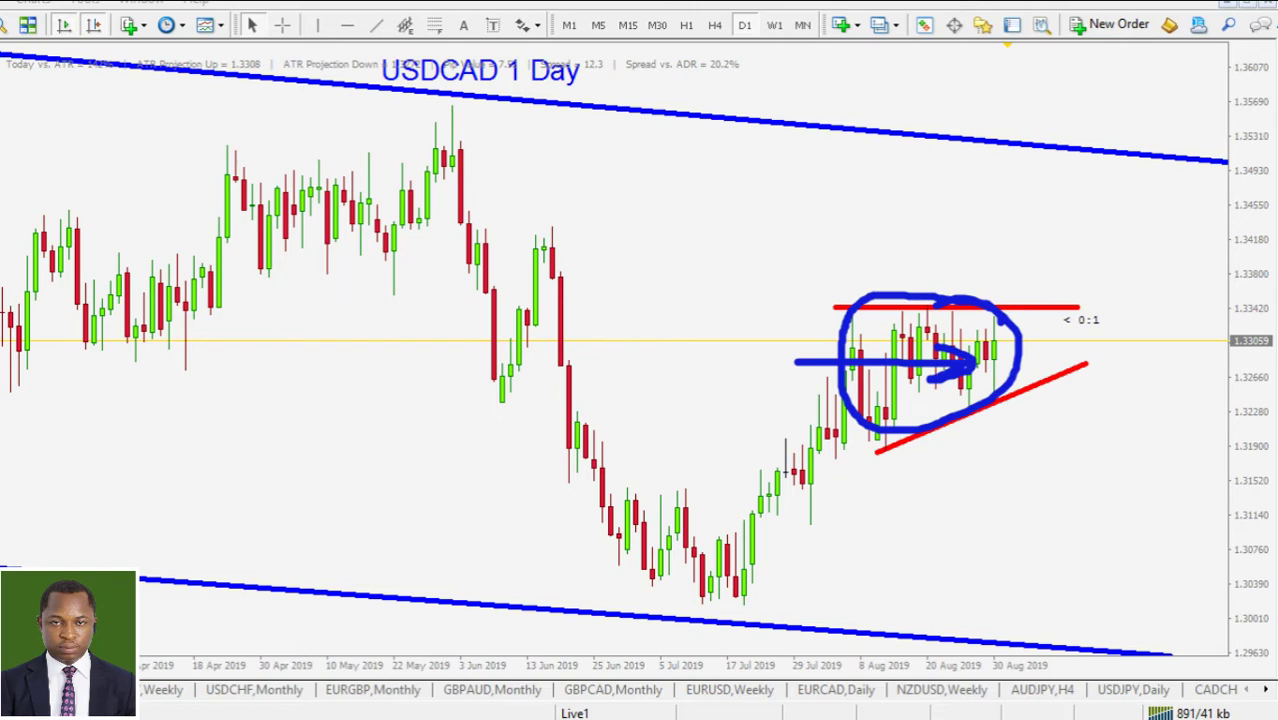
key(Escape)
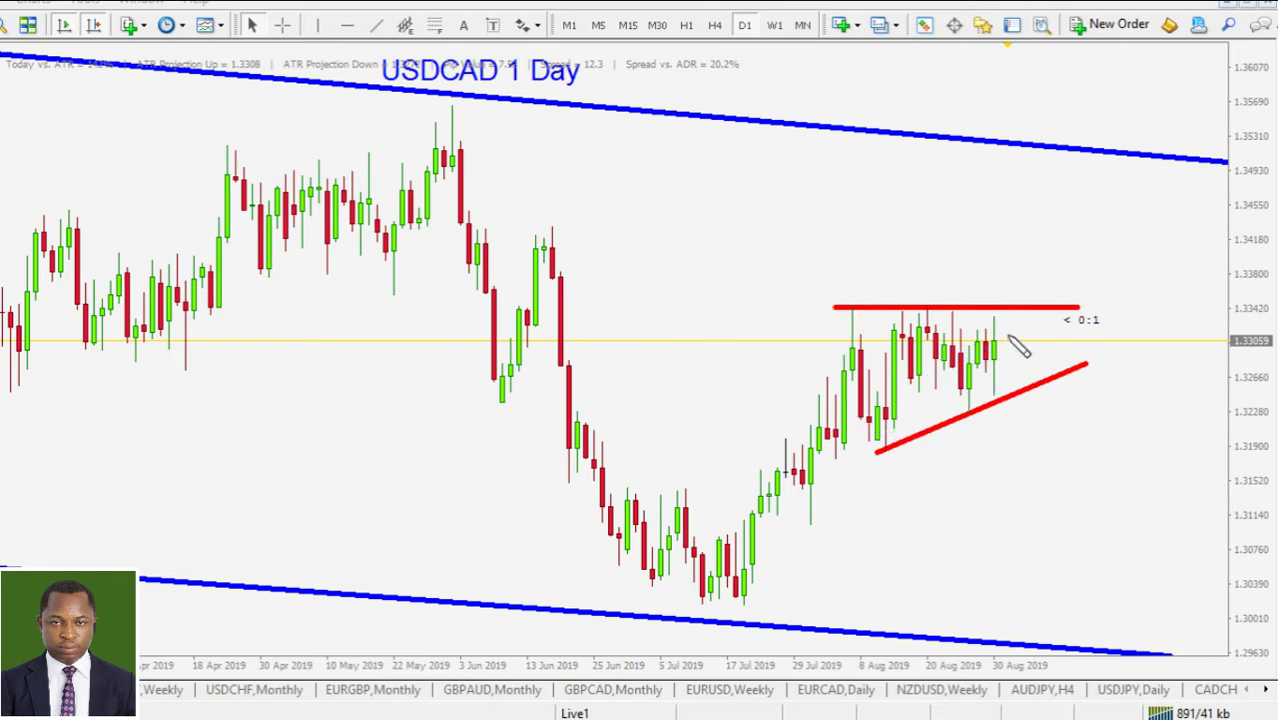
Step: Circle the consolidation in blue again, undo the circle, sketch an upward move beyond the red resistance line, and erase it
mouse_move(1008, 337)
mouse_down()
mouse_move(900, 312)
mouse_move(862, 430)
mouse_move(1020, 375)
mouse_move(950, 302)
mouse_up()
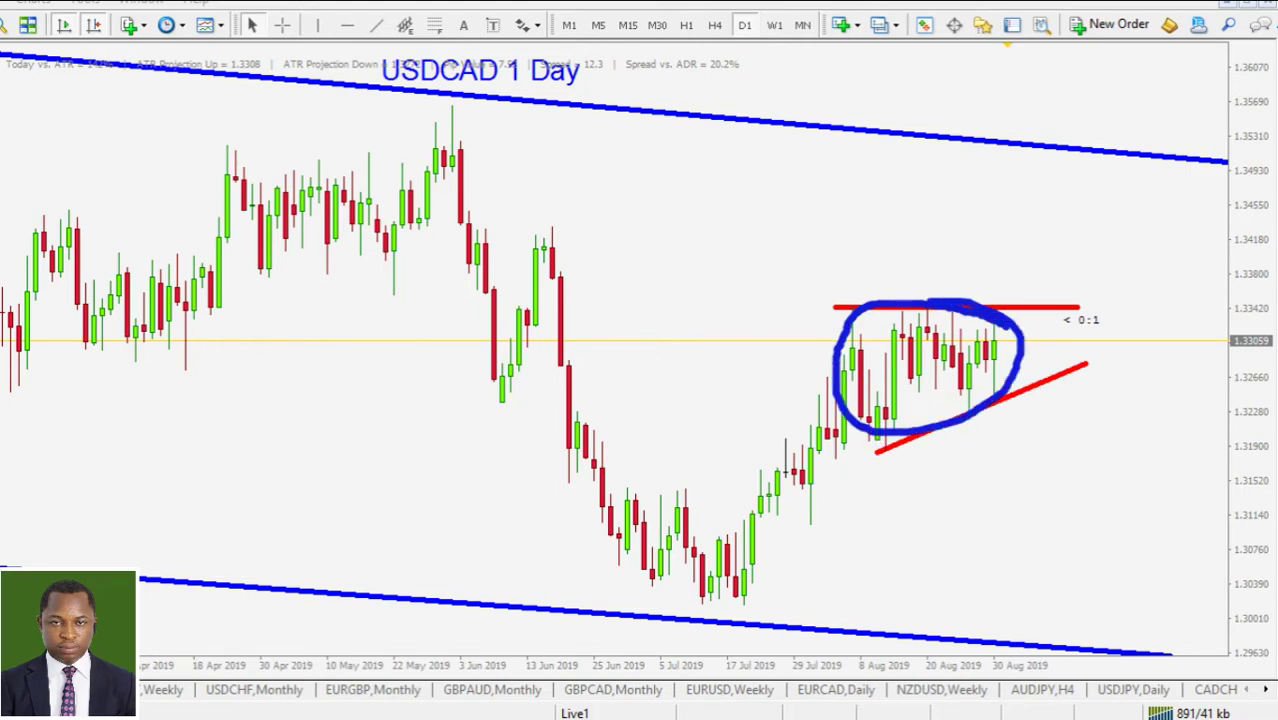
key(ctrl+z)
mouse_move(838, 313)
mouse_down()
mouse_move(979, 318)
mouse_move(1012, 340)
mouse_move(993, 258)
mouse_move(1014, 294)
mouse_move(1030, 200)
mouse_move(1093, 157)
mouse_move(968, 157)
mouse_move(1100, 150)
mouse_move(1040, 148)
mouse_move(1080, 160)
mouse_up()
key(e)
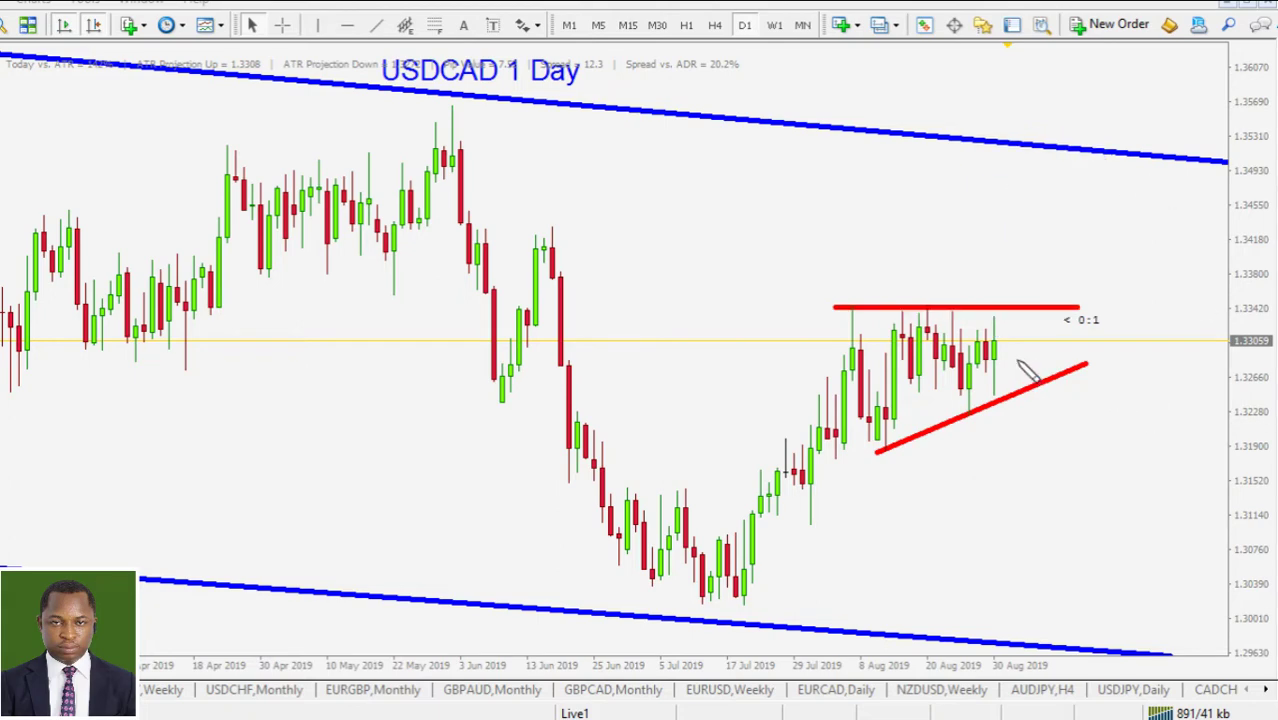
Step: Sketch a bearish path with arrows from the current price down through the rising red line toward the July lows, and erase it
mouse_move(1010, 338)
mouse_down()
mouse_move(1004, 454)
mouse_move(1029, 398)
mouse_move(1030, 524)
mouse_move(1051, 488)
mouse_up()
click(1095, 449)
click(1040, 543)
drag(1040, 543, 1052, 628)
mouse_move(1033, 603)
mouse_down()
mouse_move(1052, 630)
mouse_move(1072, 602)
mouse_up()
mouse_move(631, 607)
mouse_down()
mouse_move(1093, 613)
mouse_move(1051, 588)
mouse_up()
key(Escape)
Step: Switch USDCAD to the 4-hour chart, draw blue horizontal strokes through the ranging candles, and erase them
click(715, 25)
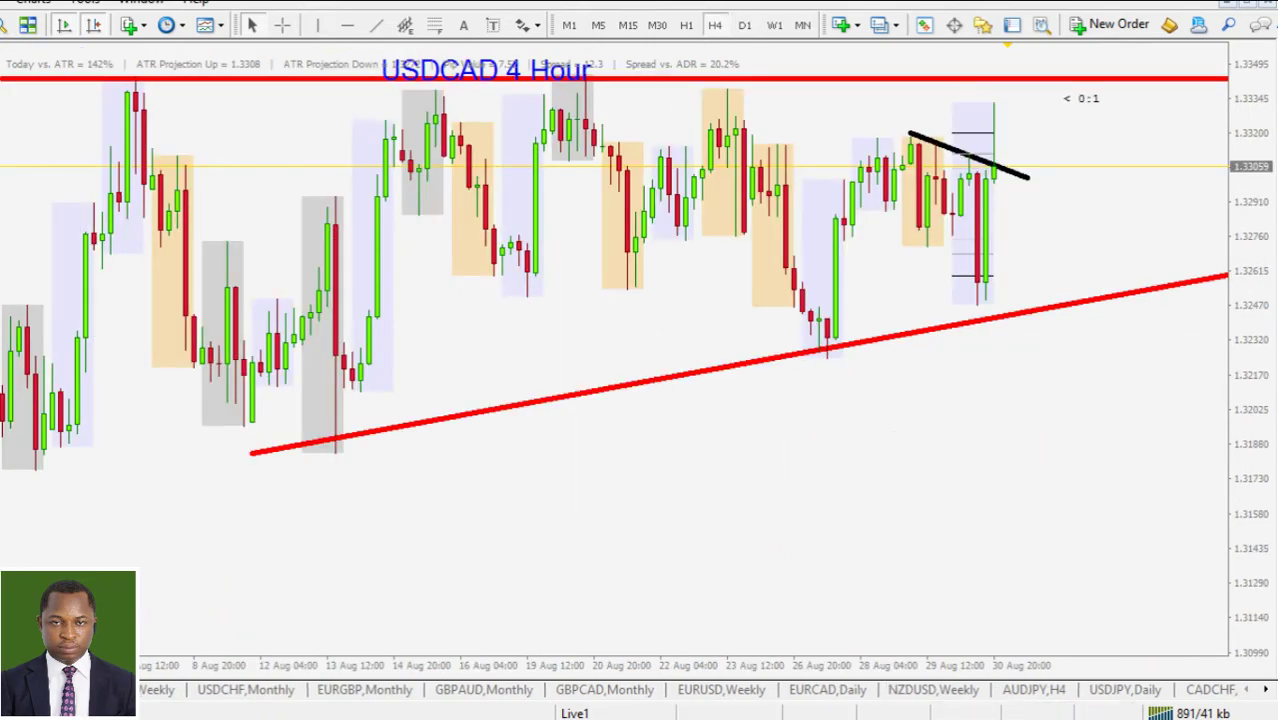
drag(28, 229, 463, 229)
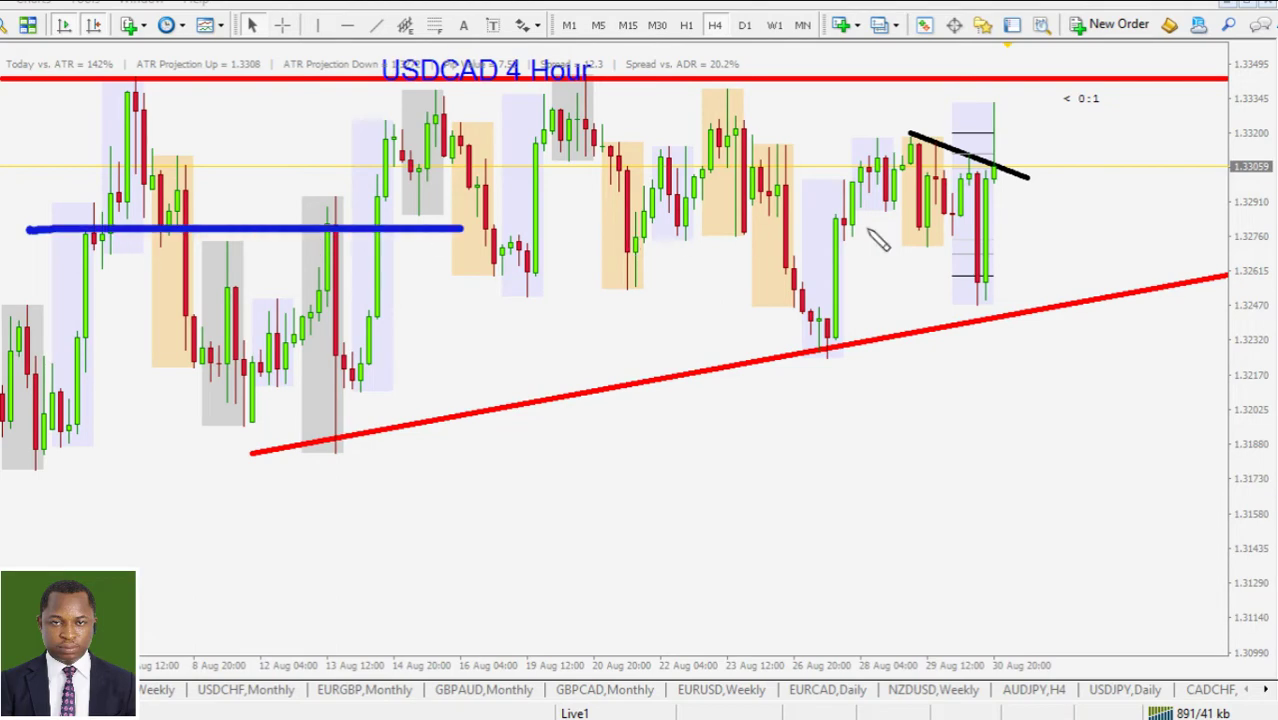
mouse_move(868, 229)
mouse_down()
mouse_move(852, 238)
mouse_move(782, 212)
mouse_up()
key(Escape)
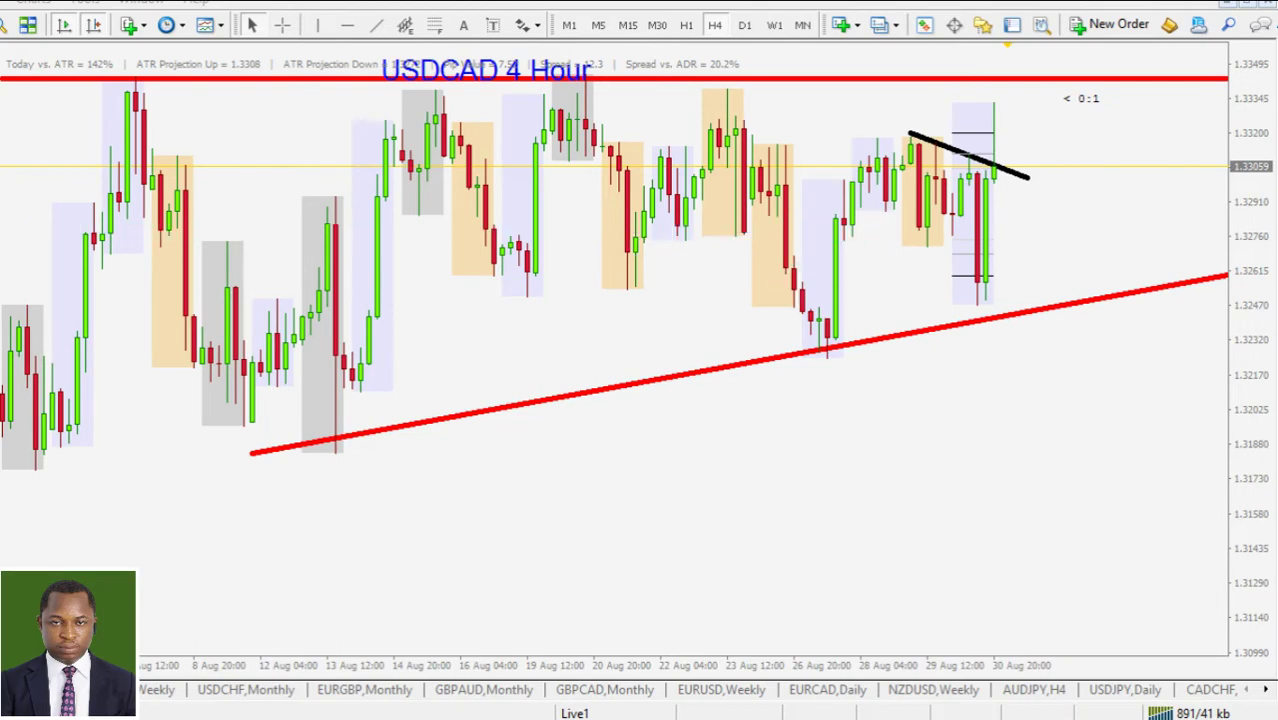
Step: Switch USDCAD to the 1-hour chart and extend the black descending trend line further past the current candle
click(686, 25)
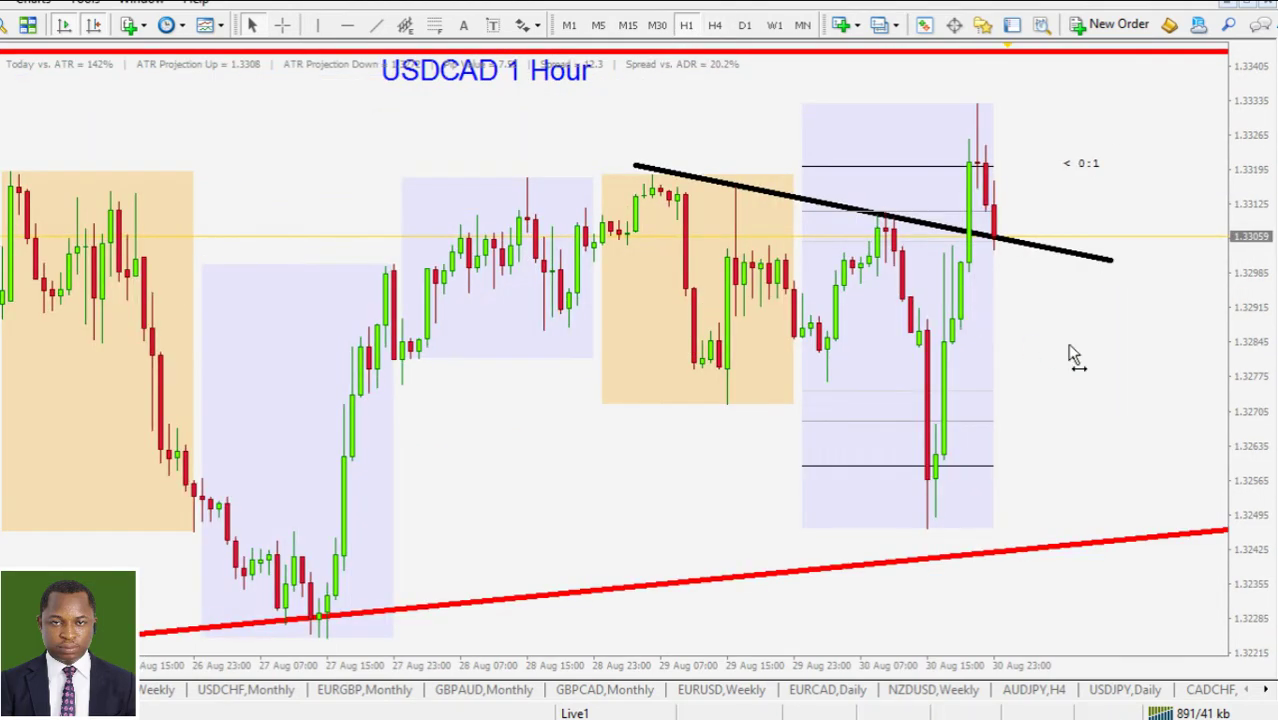
drag(1110, 261, 1137, 265)
Step: Mark three touch points on the black trend line, trace the retest with an upward bounce arrow in blue, and erase everything
mouse_move(668, 174)
mouse_down()
mouse_move(645, 169)
mouse_move(664, 172)
mouse_up()
drag(748, 189, 755, 191)
drag(879, 219, 877, 217)
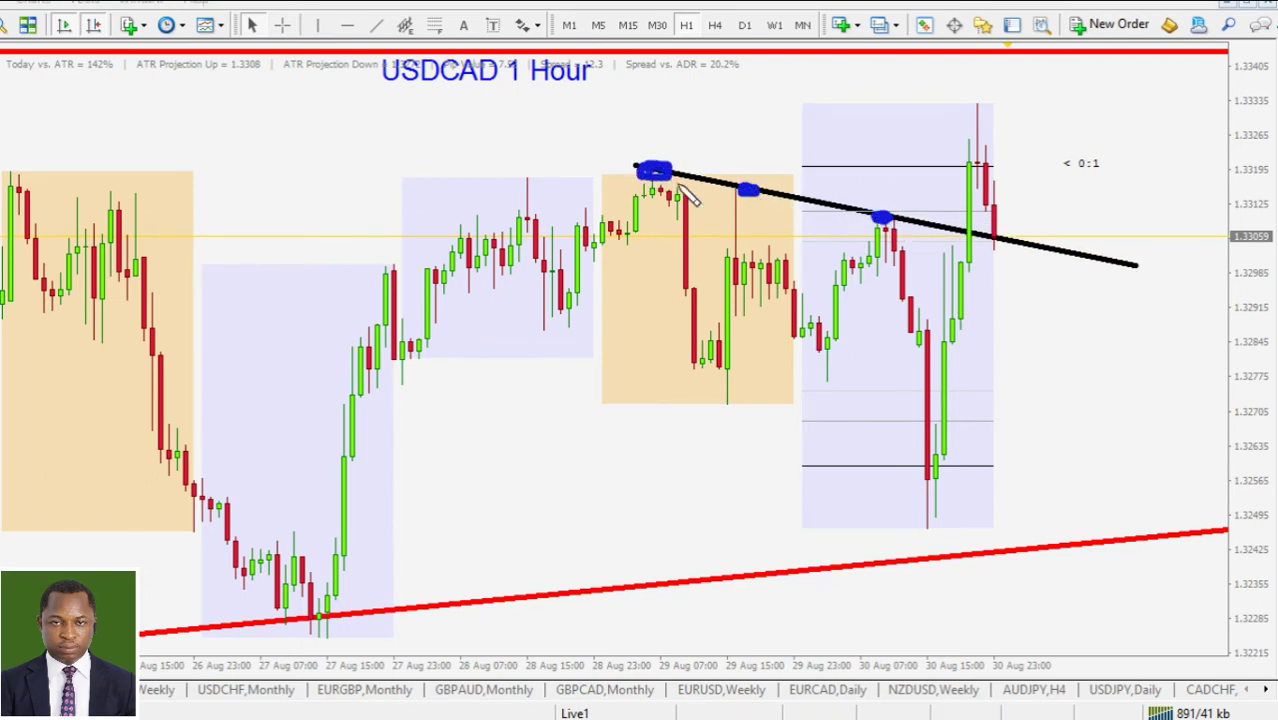
mouse_move(688, 195)
mouse_down()
mouse_move(1008, 246)
mouse_move(968, 124)
mouse_move(1002, 244)
mouse_move(1030, 110)
mouse_move(1050, 133)
mouse_up()
click(1058, 102)
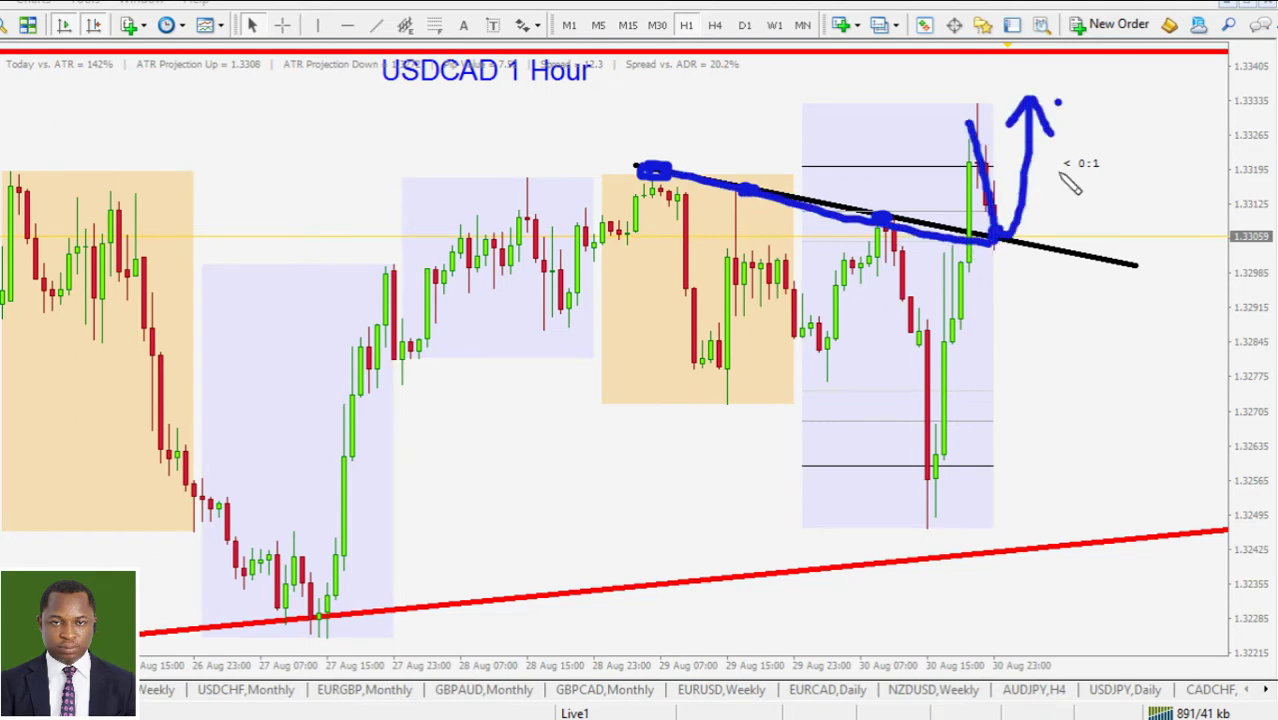
key(e)
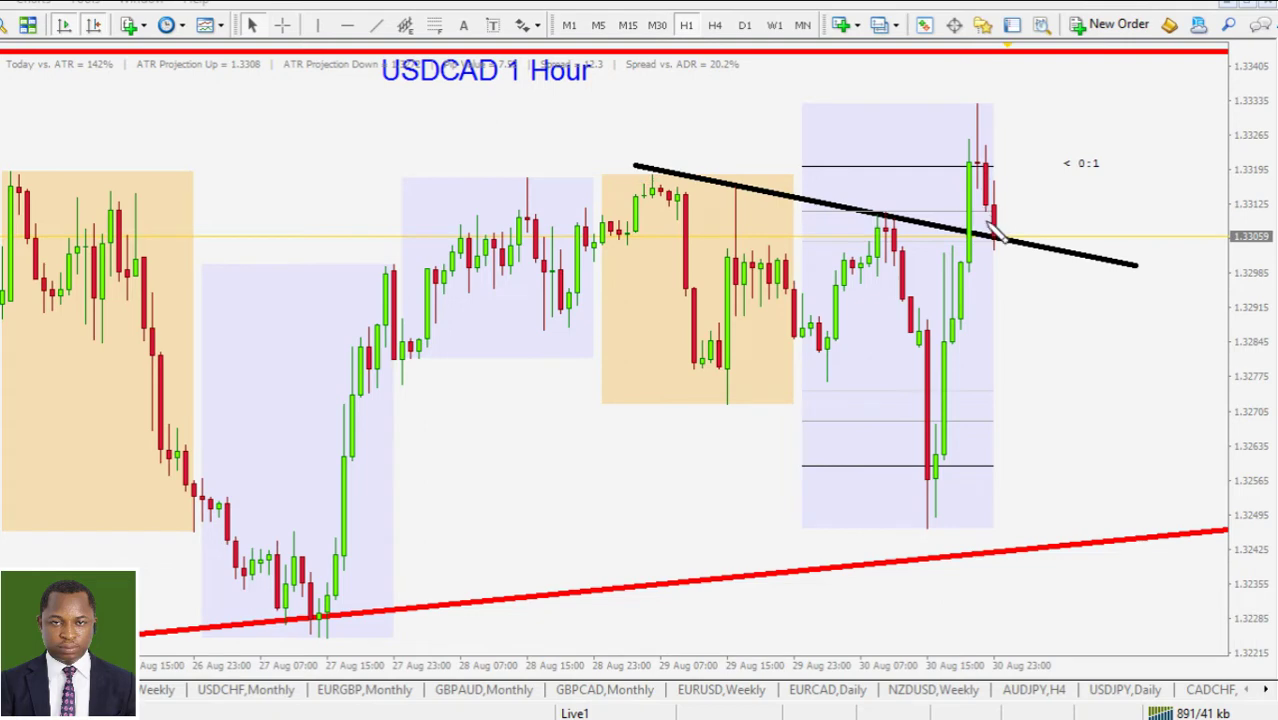
Step: Draw a short blue line at the current price and a zigzag labelled R beneath the red resistance line, and erase them
drag(947, 234, 1057, 233)
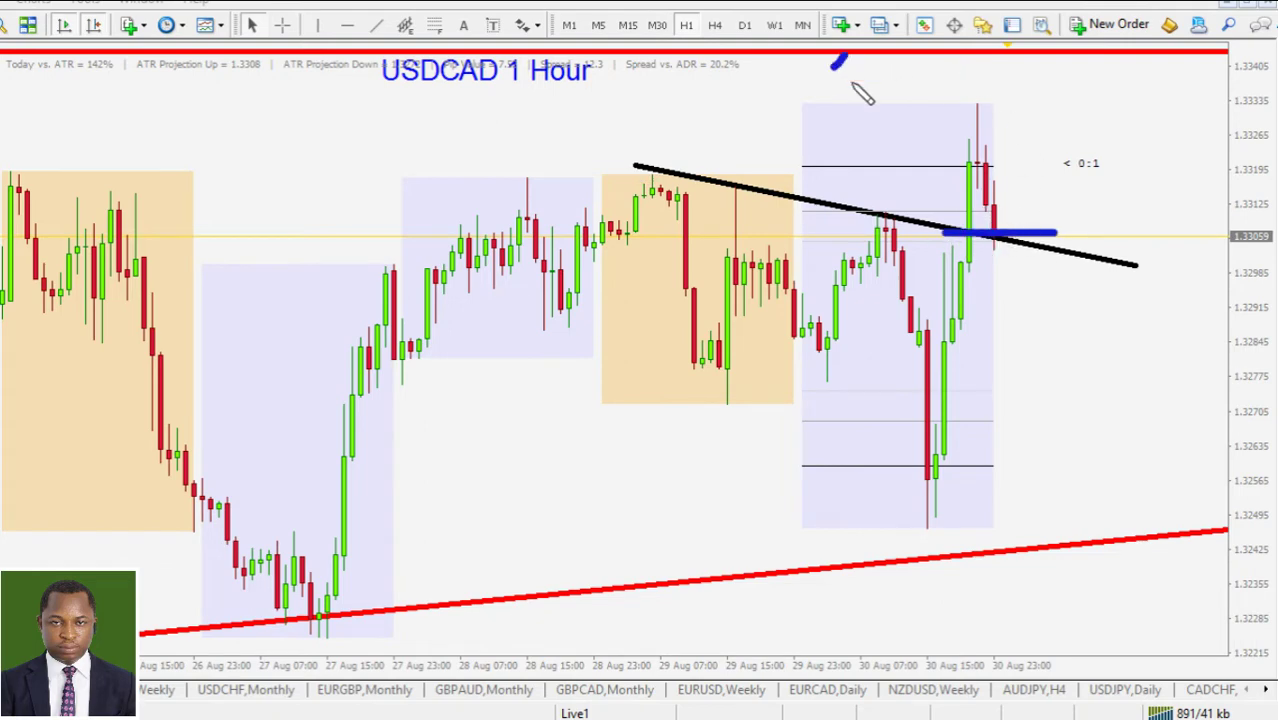
mouse_move(836, 58)
mouse_down()
mouse_move(945, 50)
mouse_move(1121, 86)
mouse_move(1215, 68)
mouse_move(1230, 96)
mouse_up()
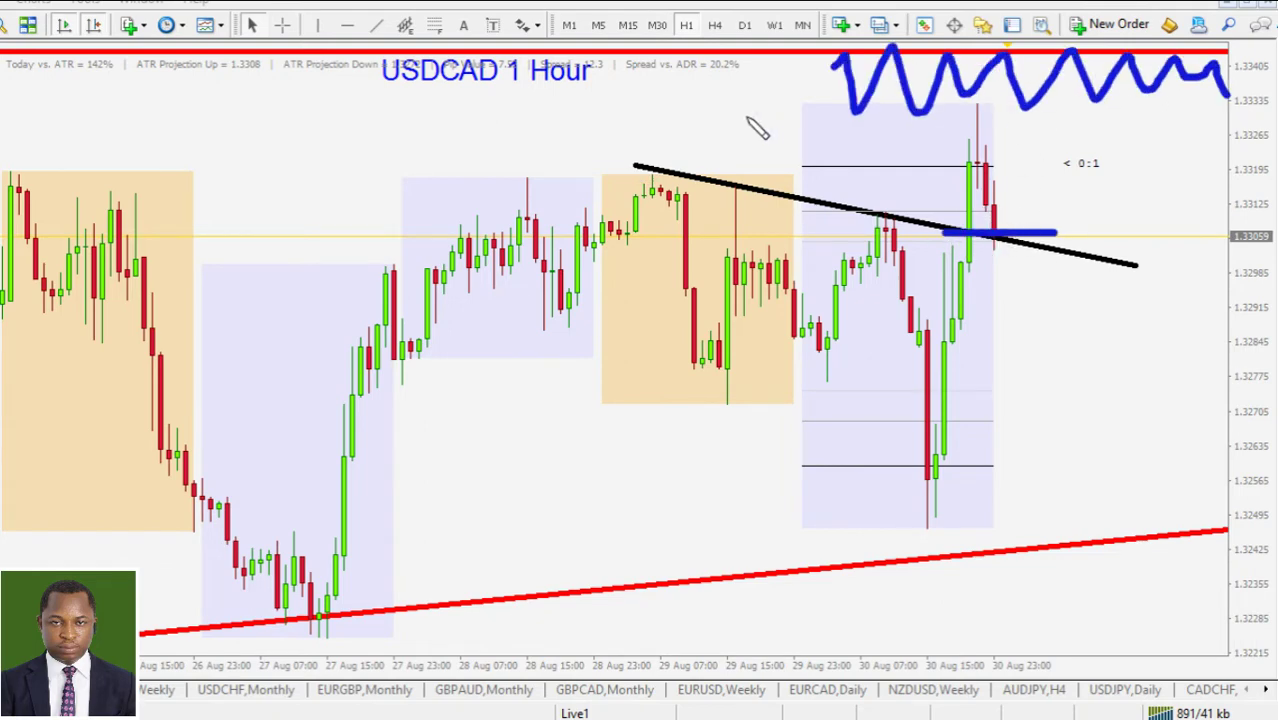
mouse_move(742, 125)
mouse_down()
mouse_move(742, 78)
mouse_move(776, 57)
mouse_move(750, 115)
mouse_move(798, 145)
mouse_move(741, 172)
mouse_up()
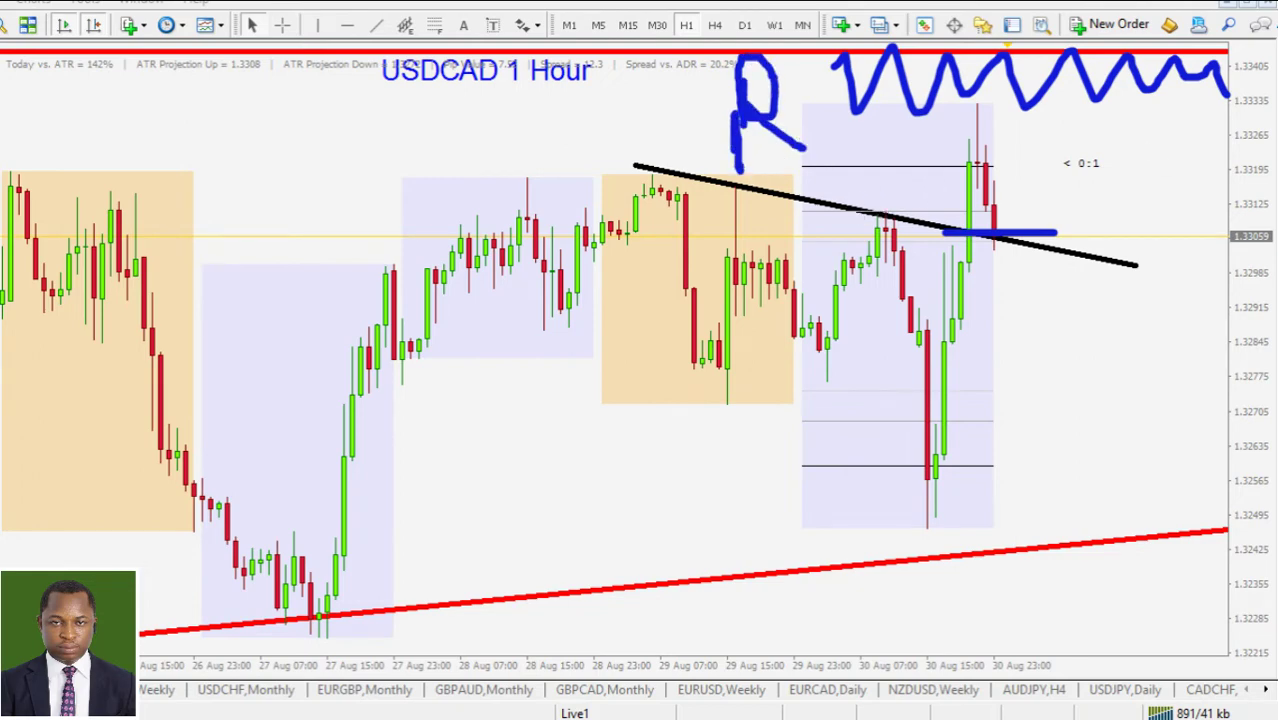
key(Escape)
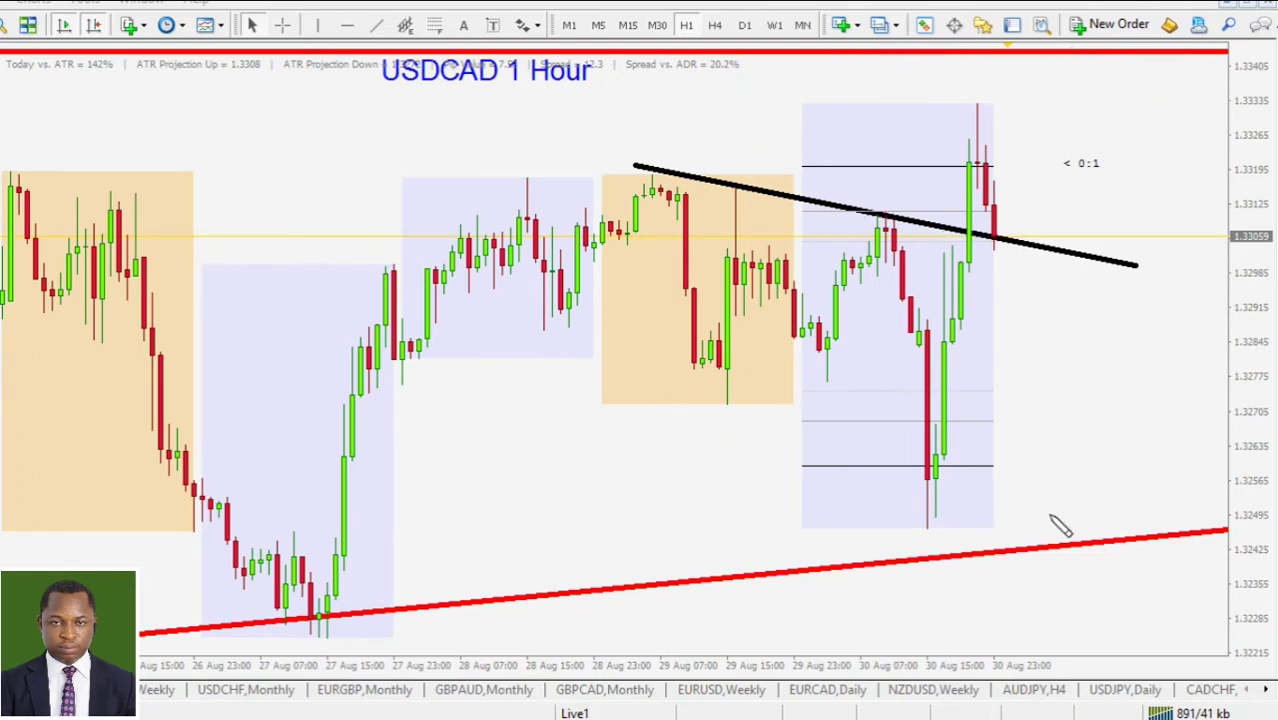
Step: Circle the whole 1-hour price range in blue, draw a sideways arrow through it, and erase the drawings
mouse_move(946, 540)
mouse_down()
mouse_move(962, 107)
mouse_move(22, 370)
mouse_move(880, 458)
mouse_move(858, 492)
mouse_up()
drag(20, 372, 870, 362)
drag(766, 333, 862, 355)
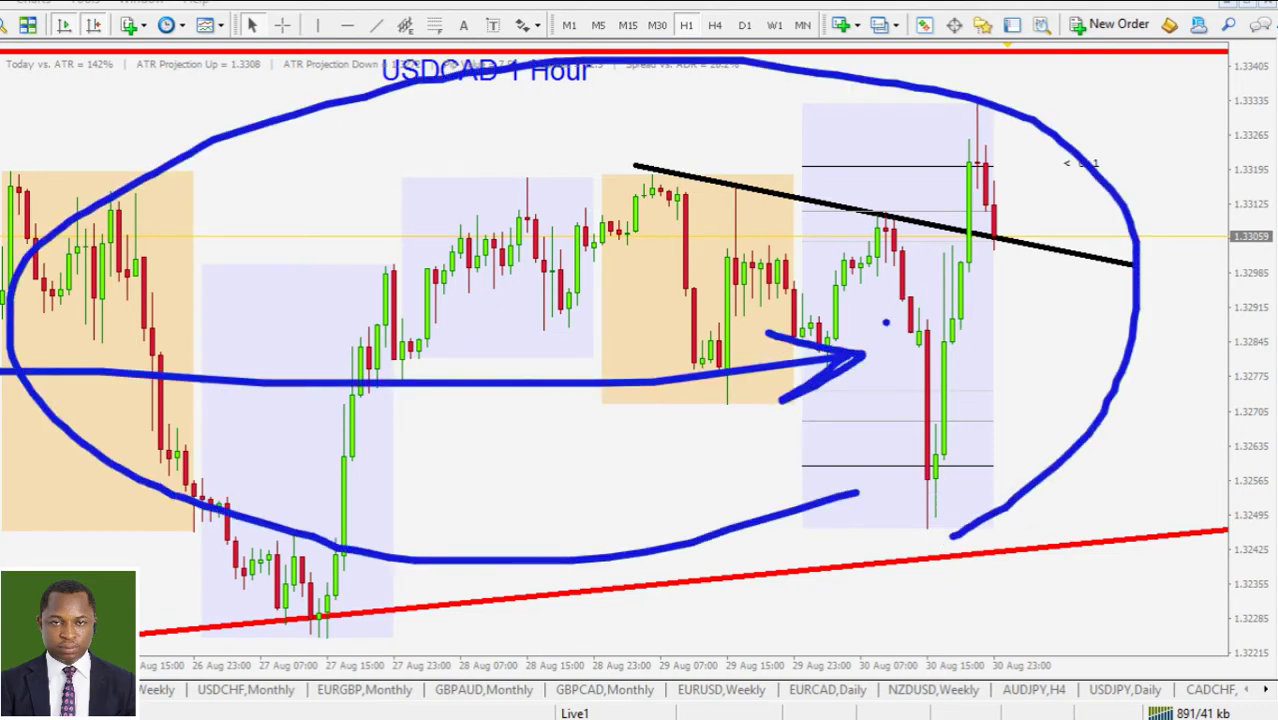
key(e)
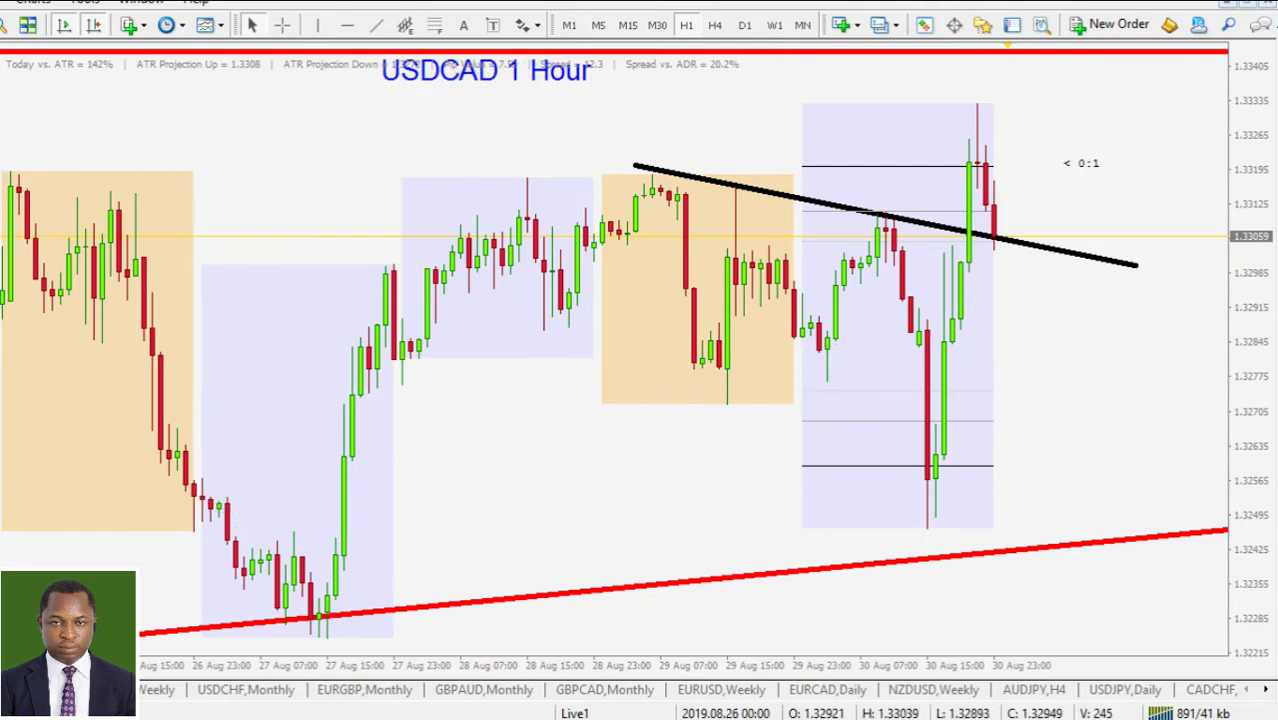
Step: Open the USDMXN monthly chart, compress its price scale slightly, and underline USD and MXN in the title before erasing the underlines
click(60, 689)
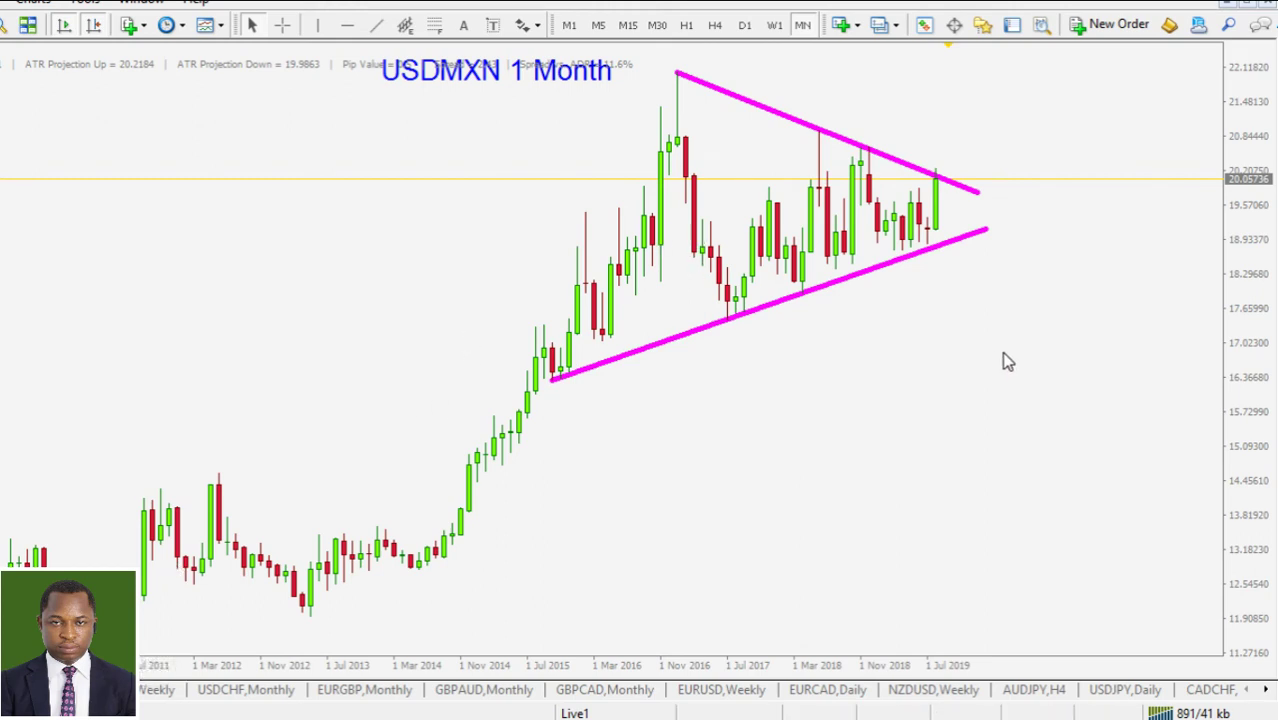
drag(1247, 240, 1241, 294)
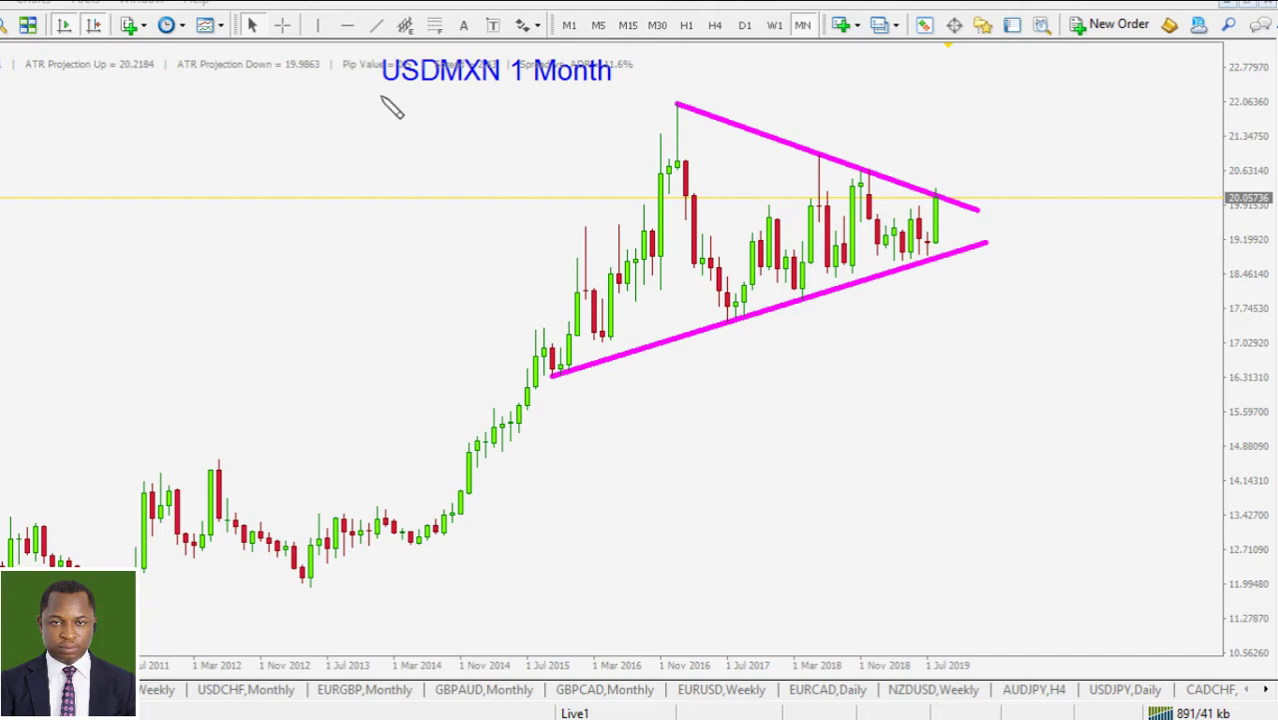
drag(376, 92, 490, 91)
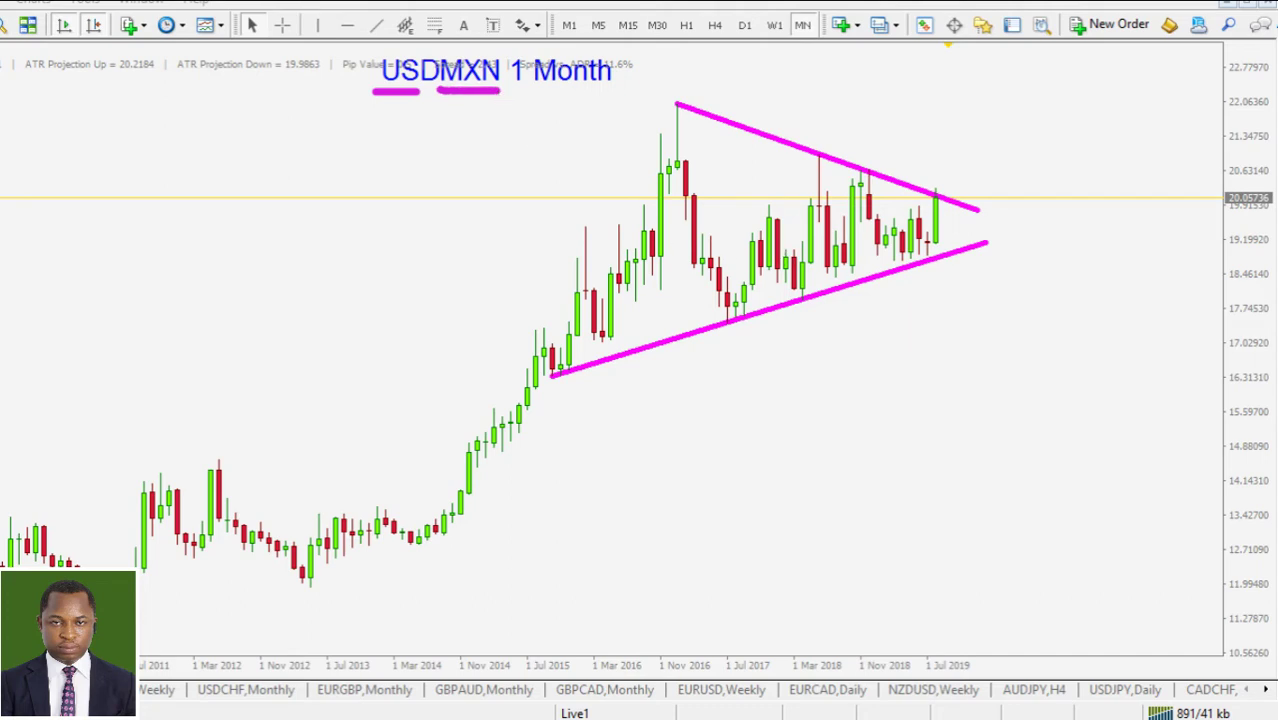
key(Escape)
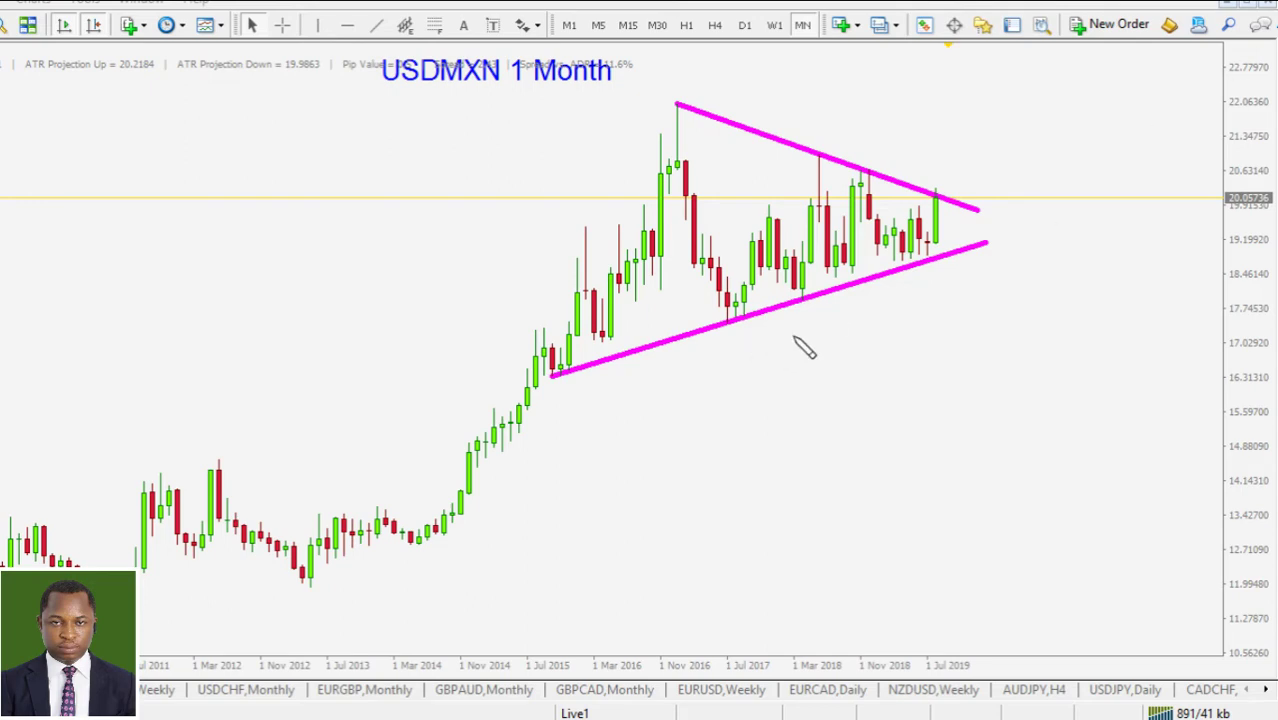
Step: Outline the USDMXN triangle in green, tracing its steep rising side, the descending upper trend line and the ascending lower trend line
mouse_move(562, 378)
mouse_down()
mouse_move(980, 254)
mouse_move(864, 158)
mouse_move(692, 114)
mouse_move(556, 372)
mouse_up()
key(Escape)
drag(678, 106, 546, 372)
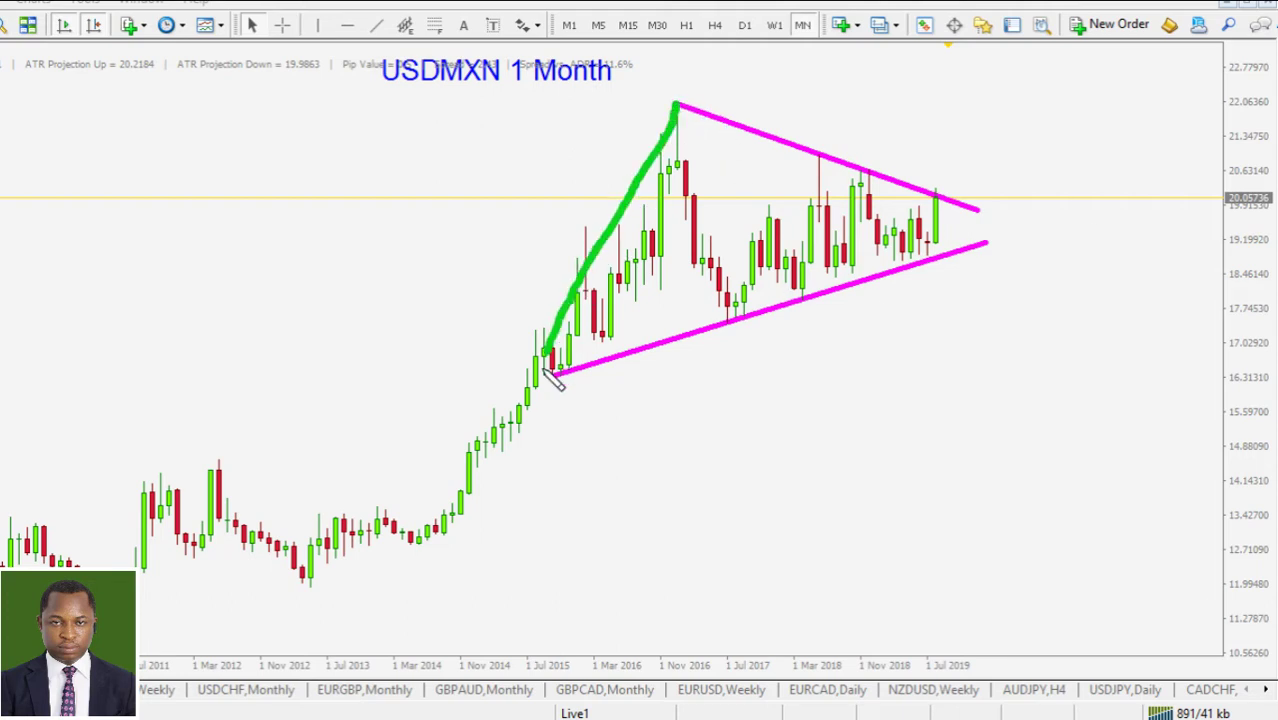
drag(680, 104, 982, 208)
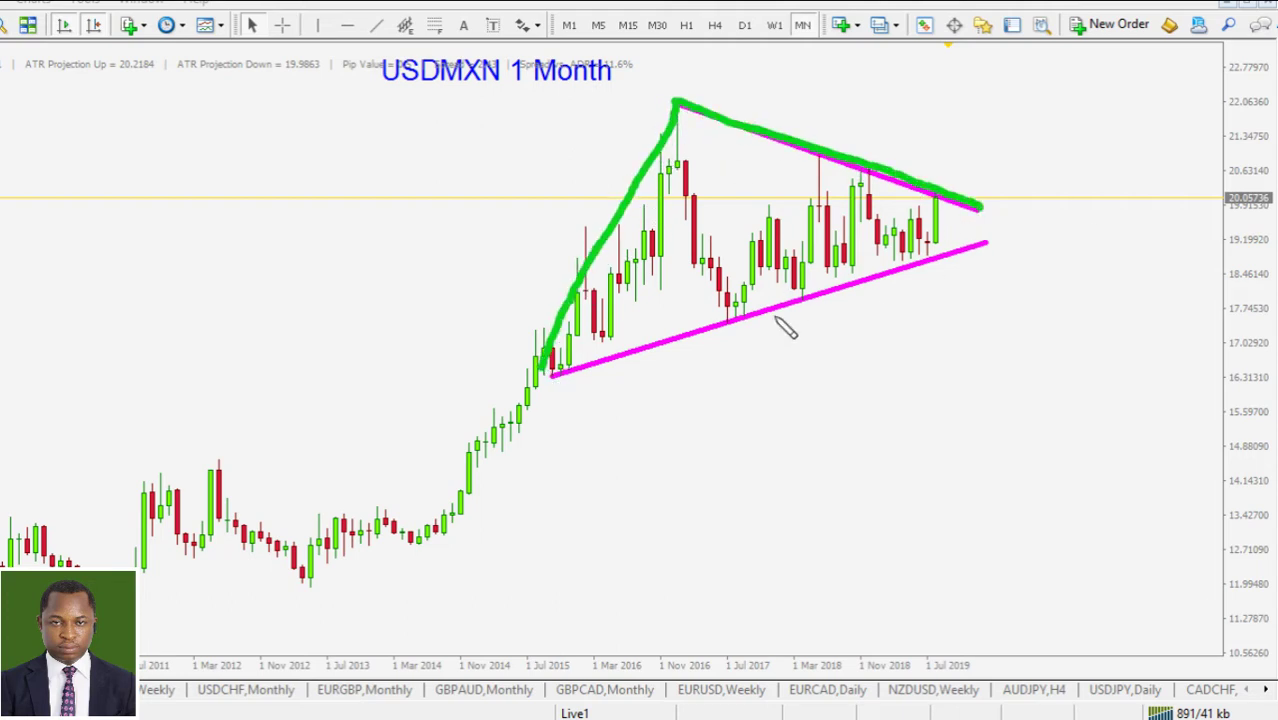
drag(556, 378, 688, 334)
mouse_move(766, 314)
mouse_down()
mouse_move(938, 262)
mouse_move(956, 212)
mouse_move(1001, 234)
mouse_up()
mouse_move(679, 118)
mouse_down()
mouse_move(600, 285)
mouse_move(535, 378)
mouse_up()
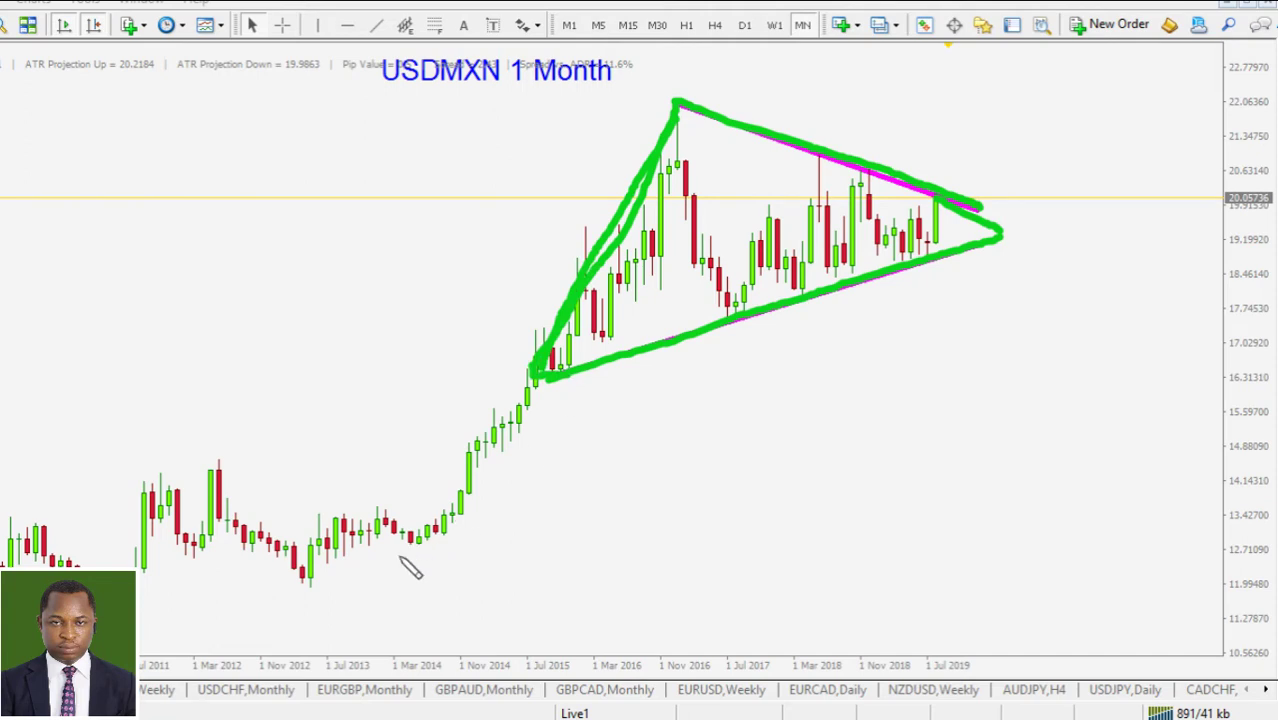
Step: Draw a green arrow along the price rise leading into the triangle, retrace the triangle's outline, and erase the green drawings
mouse_move(398, 562)
mouse_down()
mouse_move(499, 431)
mouse_move(522, 368)
mouse_move(530, 402)
mouse_up()
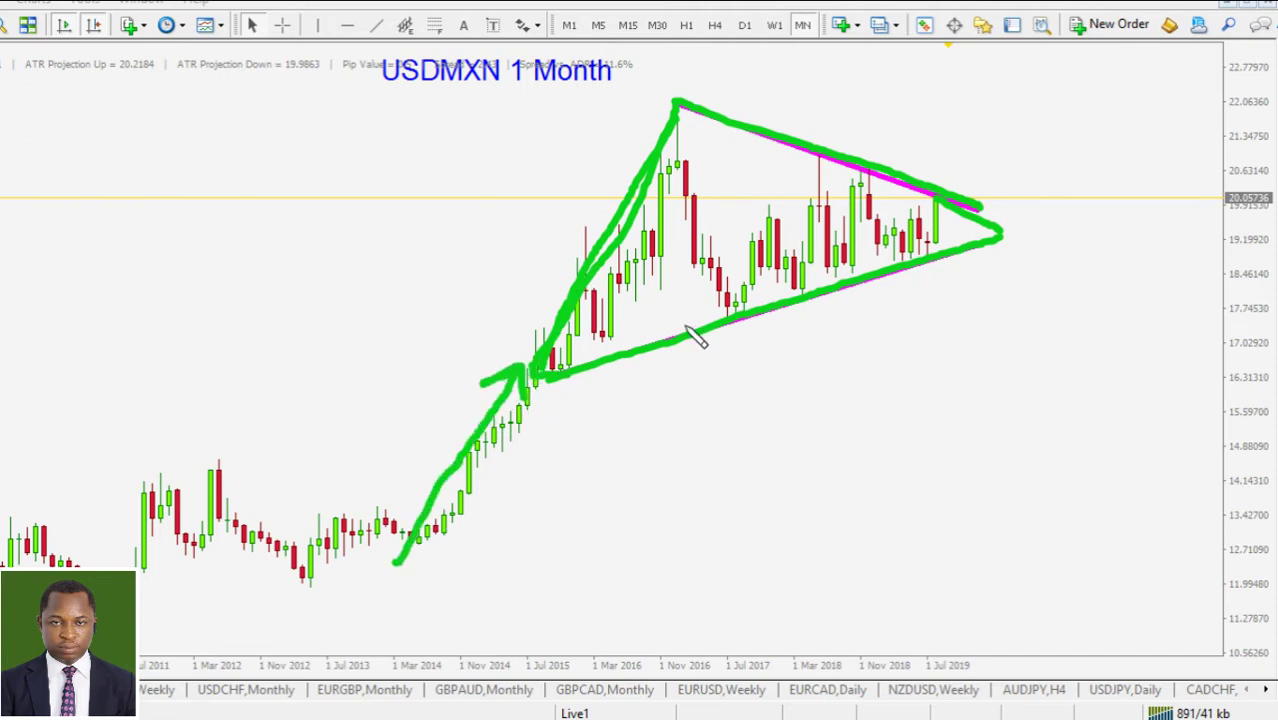
mouse_move(687, 125)
mouse_down()
mouse_move(552, 382)
mouse_move(993, 251)
mouse_move(1005, 230)
mouse_move(680, 106)
mouse_up()
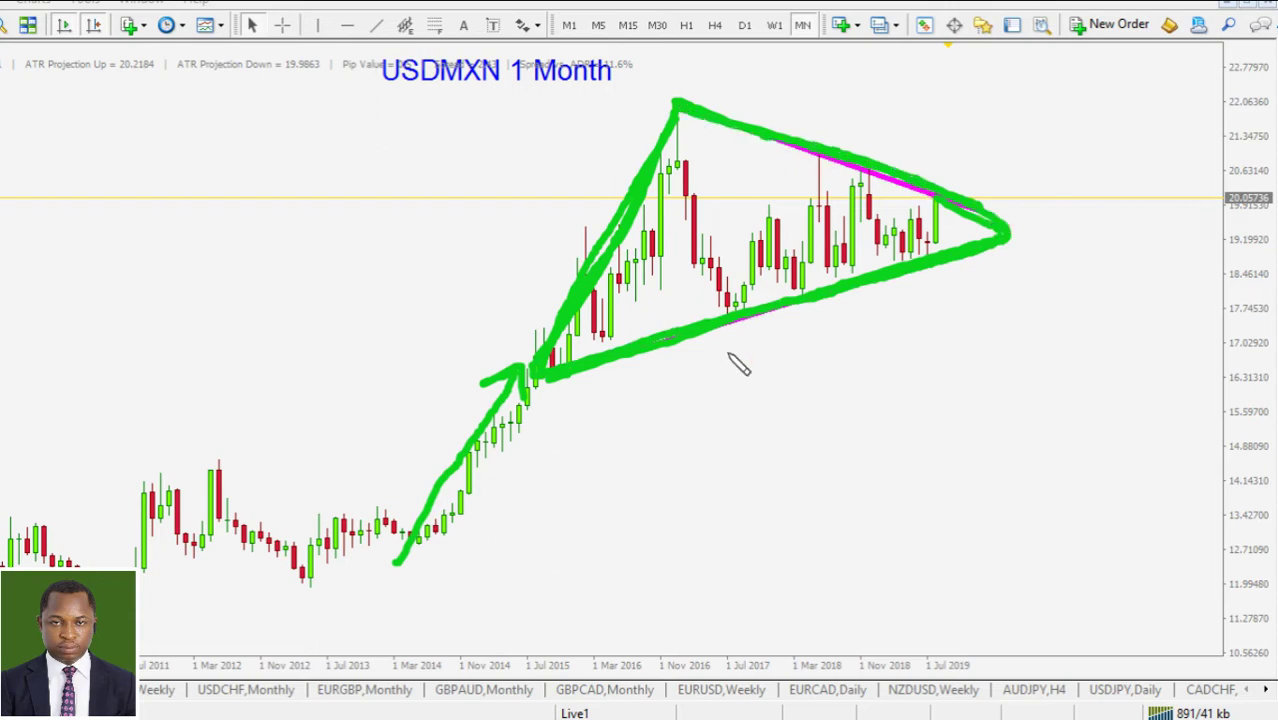
key(Escape)
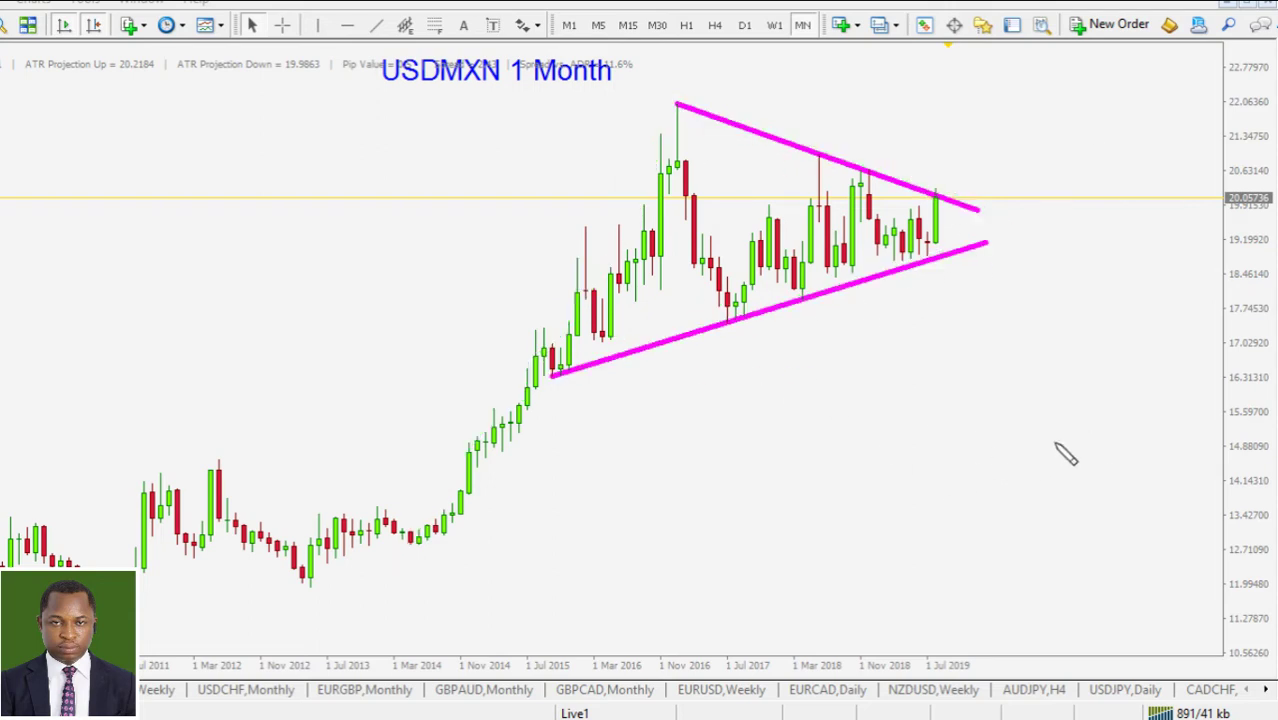
Step: Trace the triangle's upper line in magenta labelled R and its lower line labelled S, and erase the markings
drag(679, 105, 1002, 218)
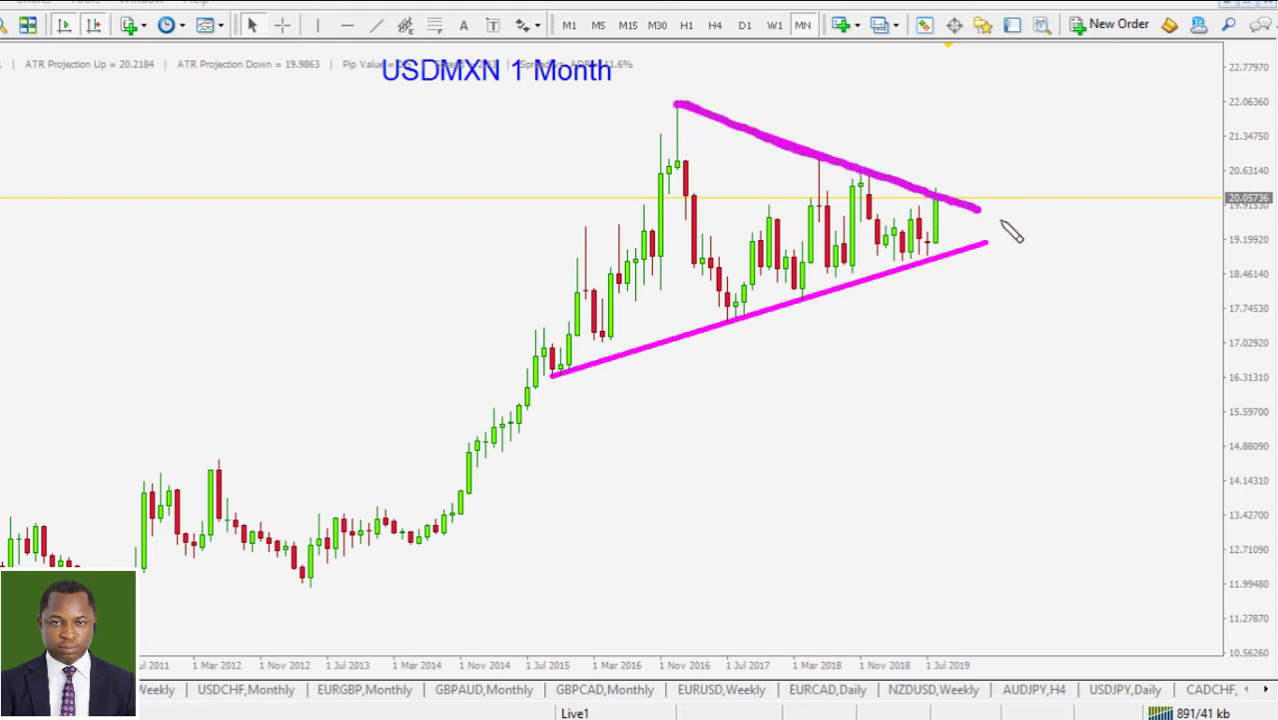
mouse_move(933, 148)
mouse_down()
mouse_move(934, 170)
mouse_move(940, 127)
mouse_move(985, 192)
mouse_up()
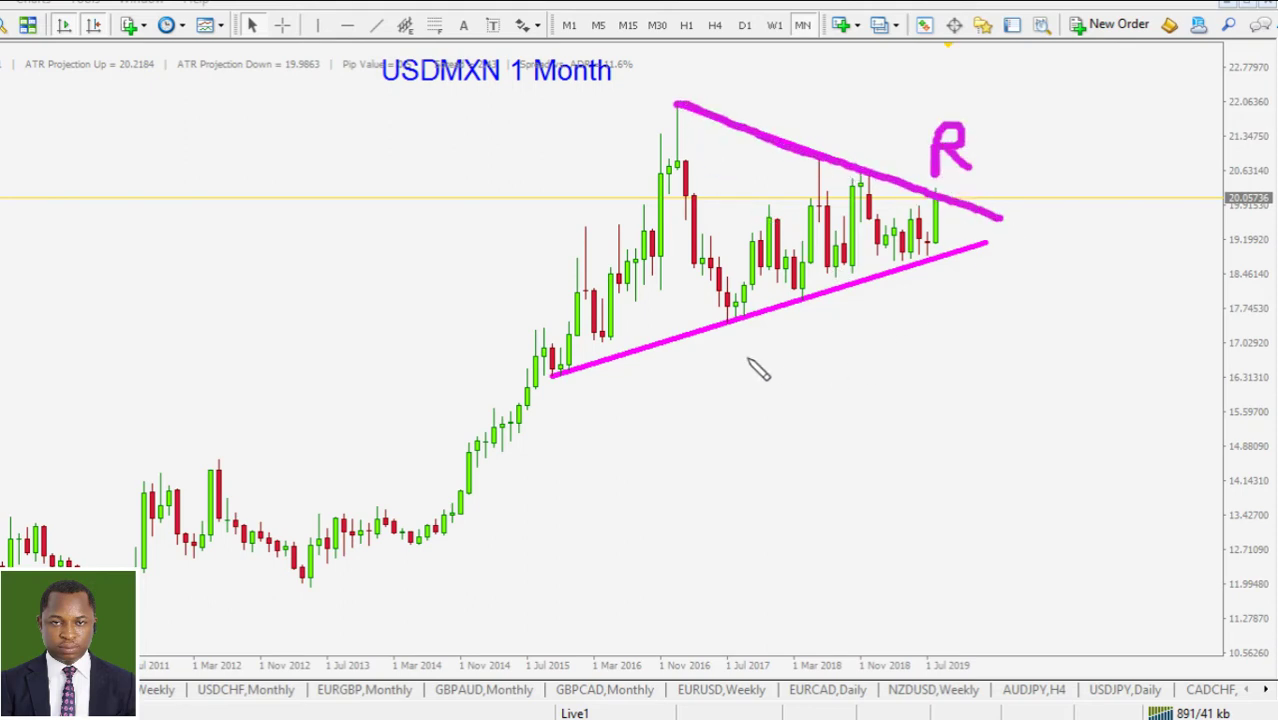
mouse_move(556, 377)
mouse_down()
mouse_move(752, 326)
mouse_move(988, 240)
mouse_up()
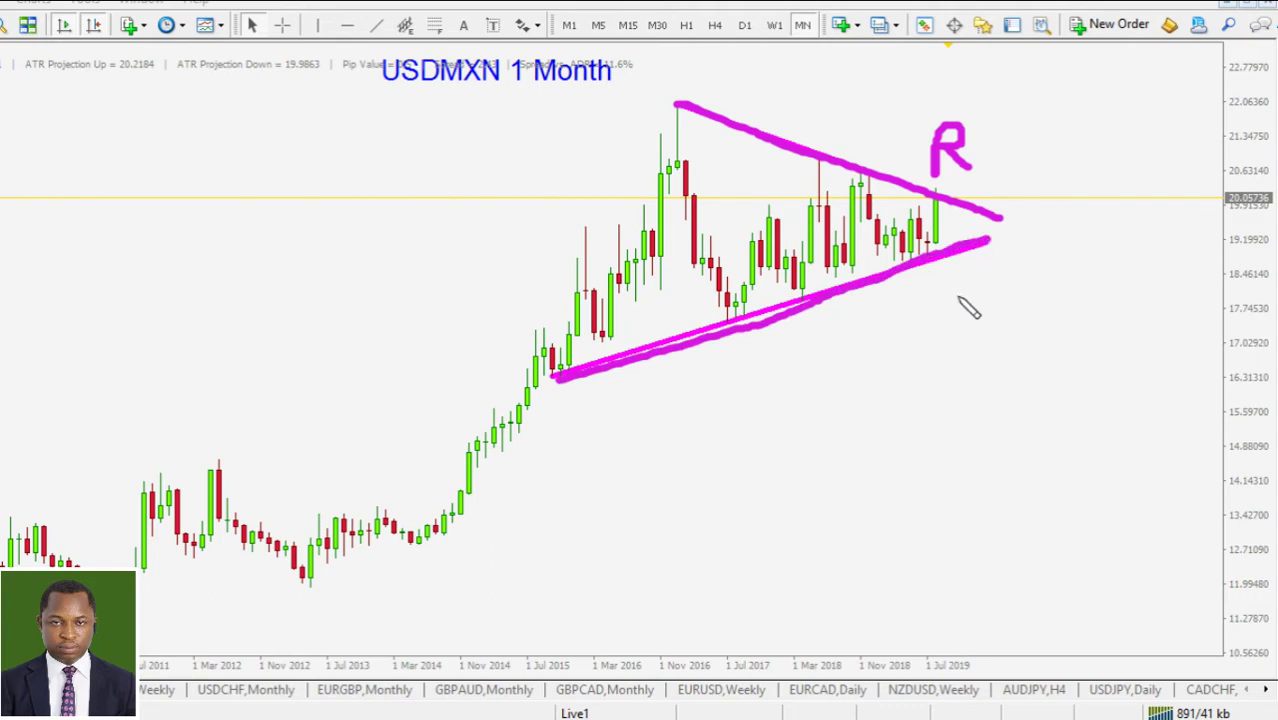
click(960, 286)
drag(948, 295, 935, 328)
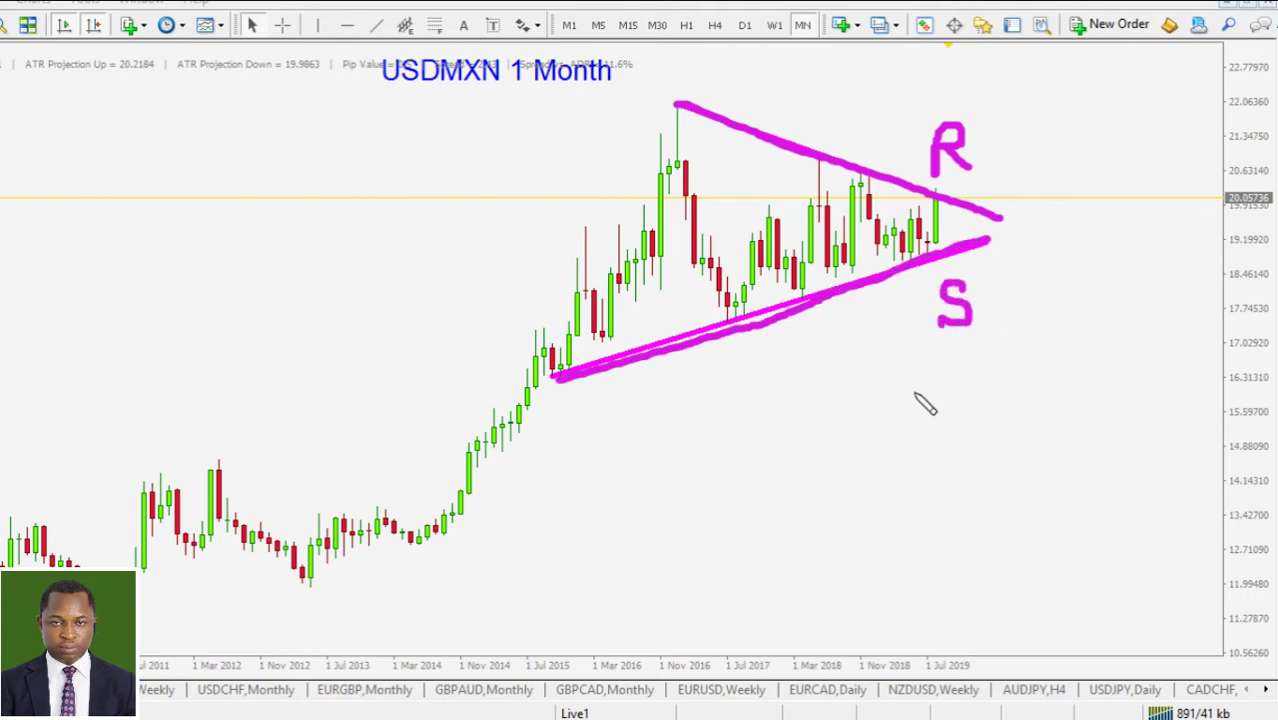
key(Escape)
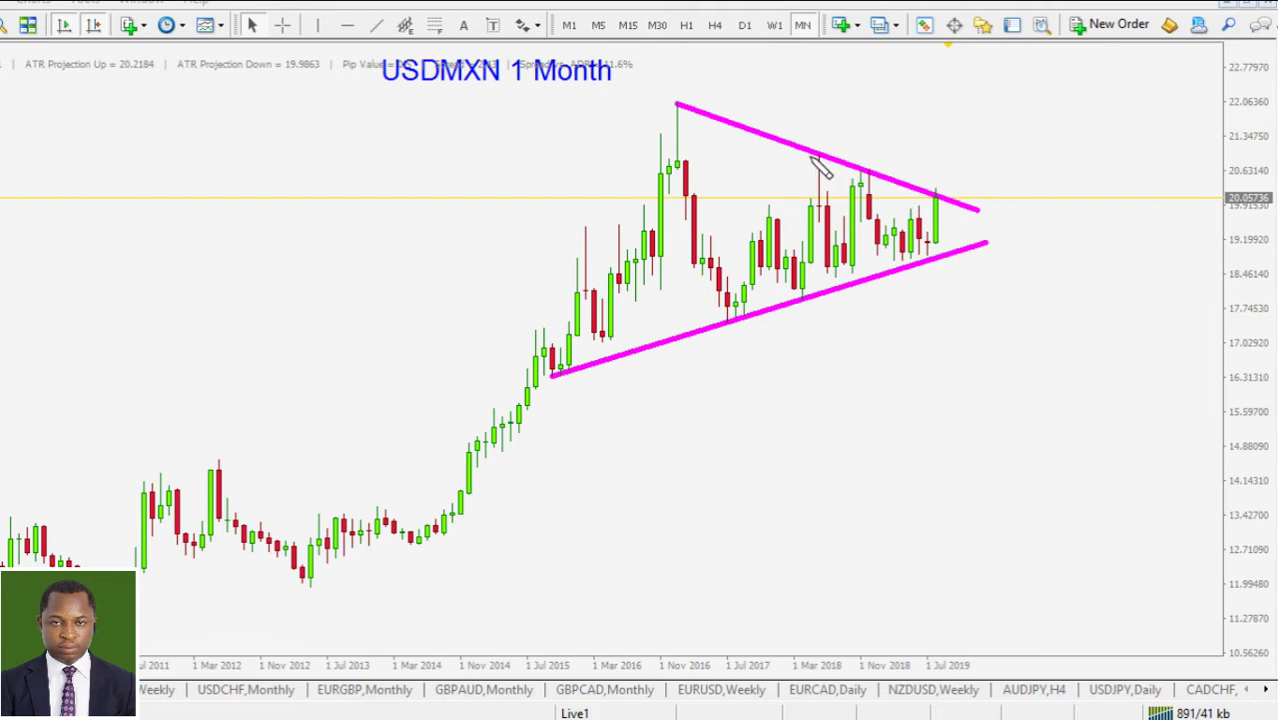
Step: Trace the triangle's descending upper trend line in blue and erase the tracing
drag(812, 158, 957, 200)
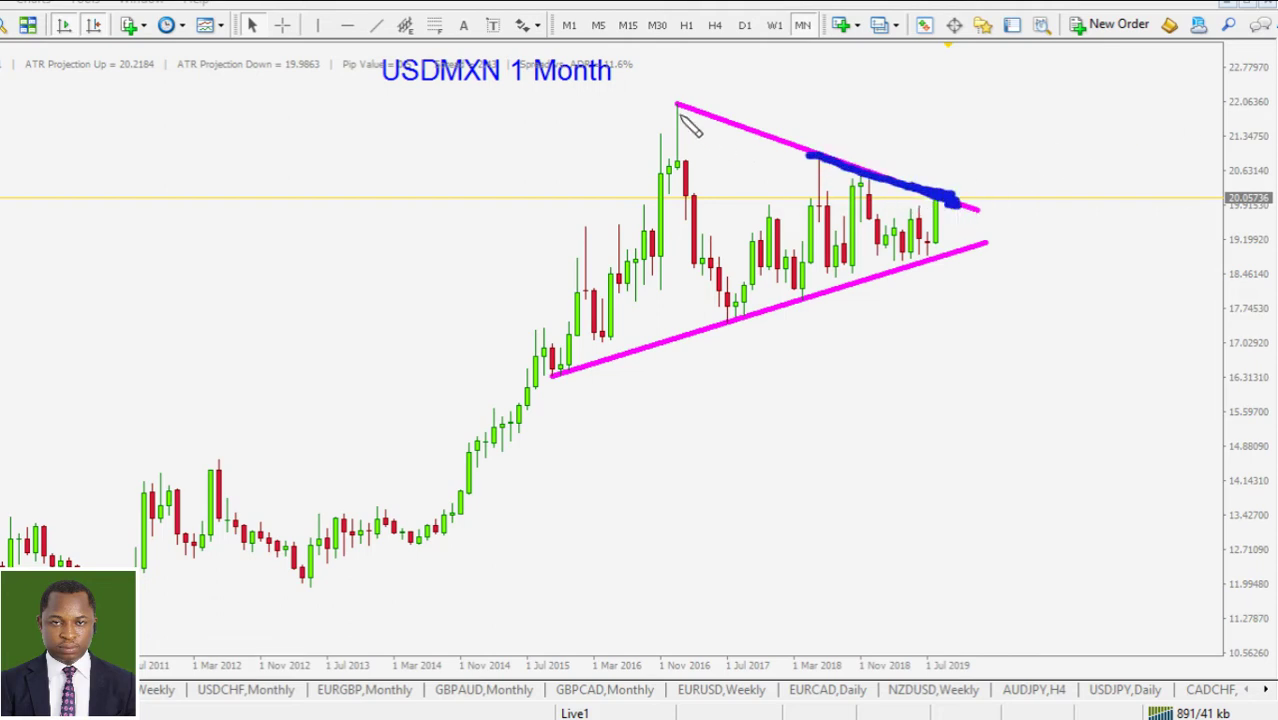
drag(668, 105, 980, 213)
key(Escape)
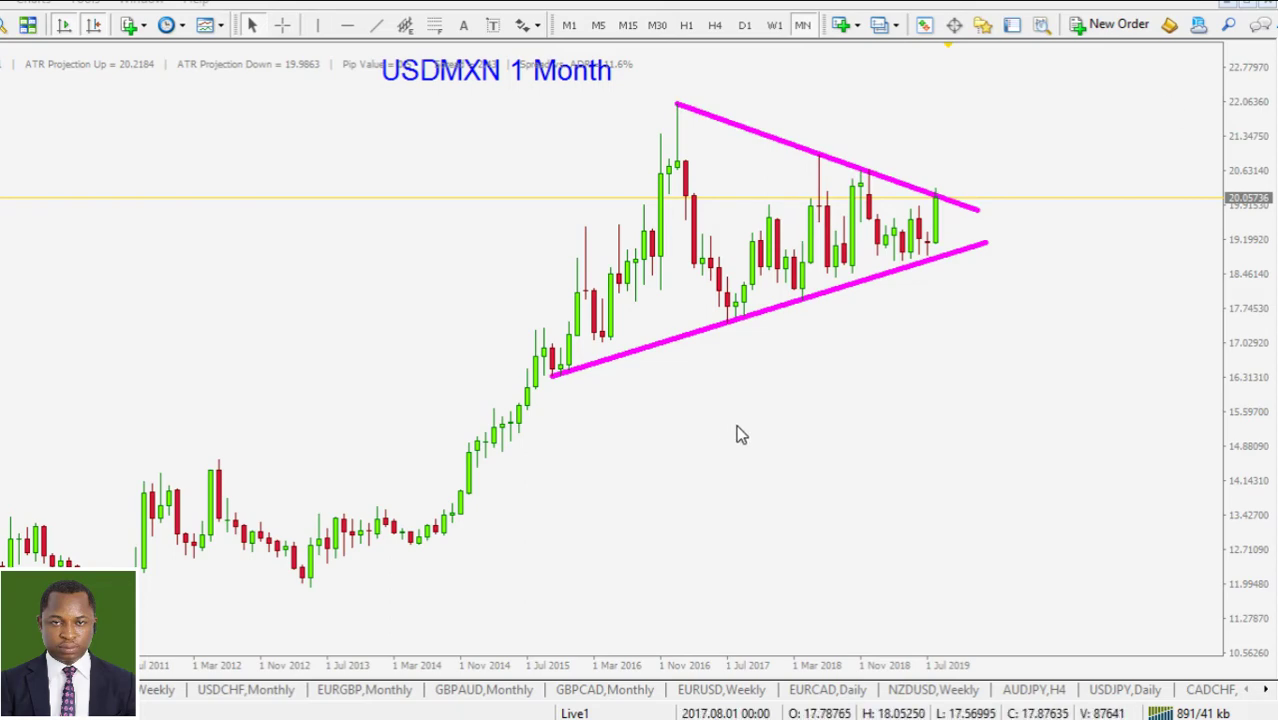
Step: Open the USDMXN weekly chart with a stretched price scale, mark the upper red line's touch points in blue, and trace both red lines
click(774, 25)
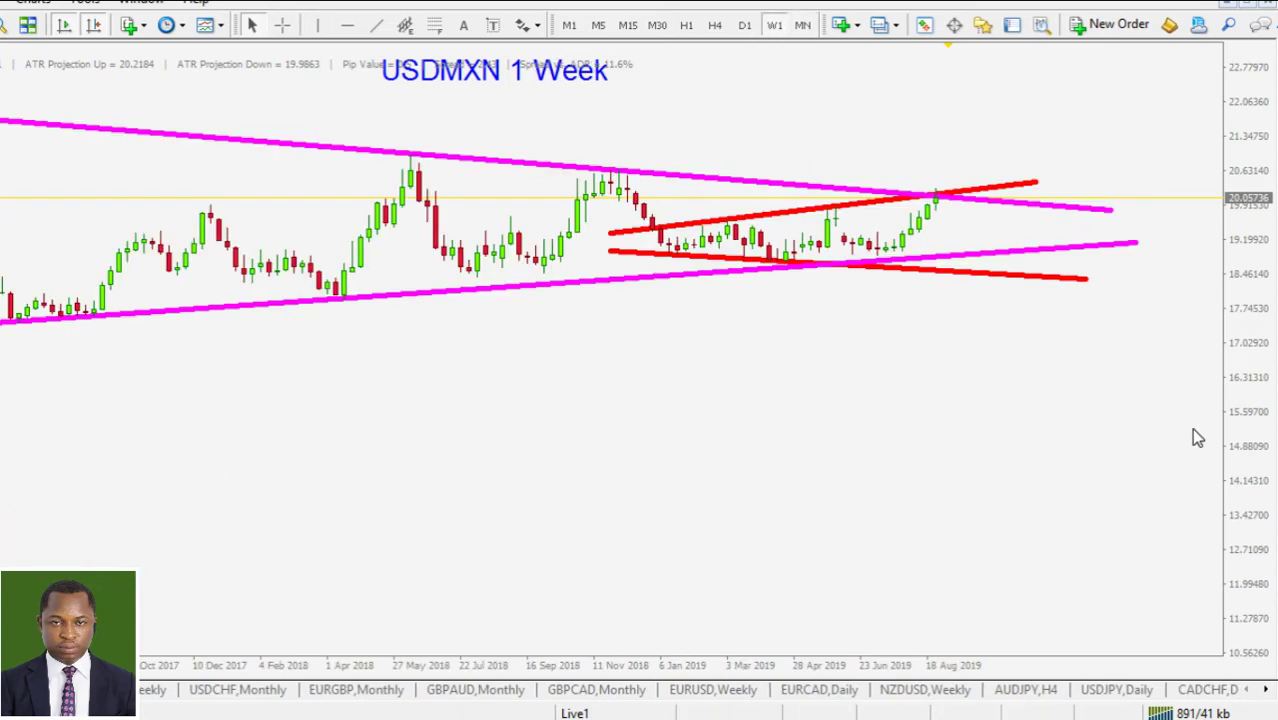
drag(1236, 467, 1236, 345)
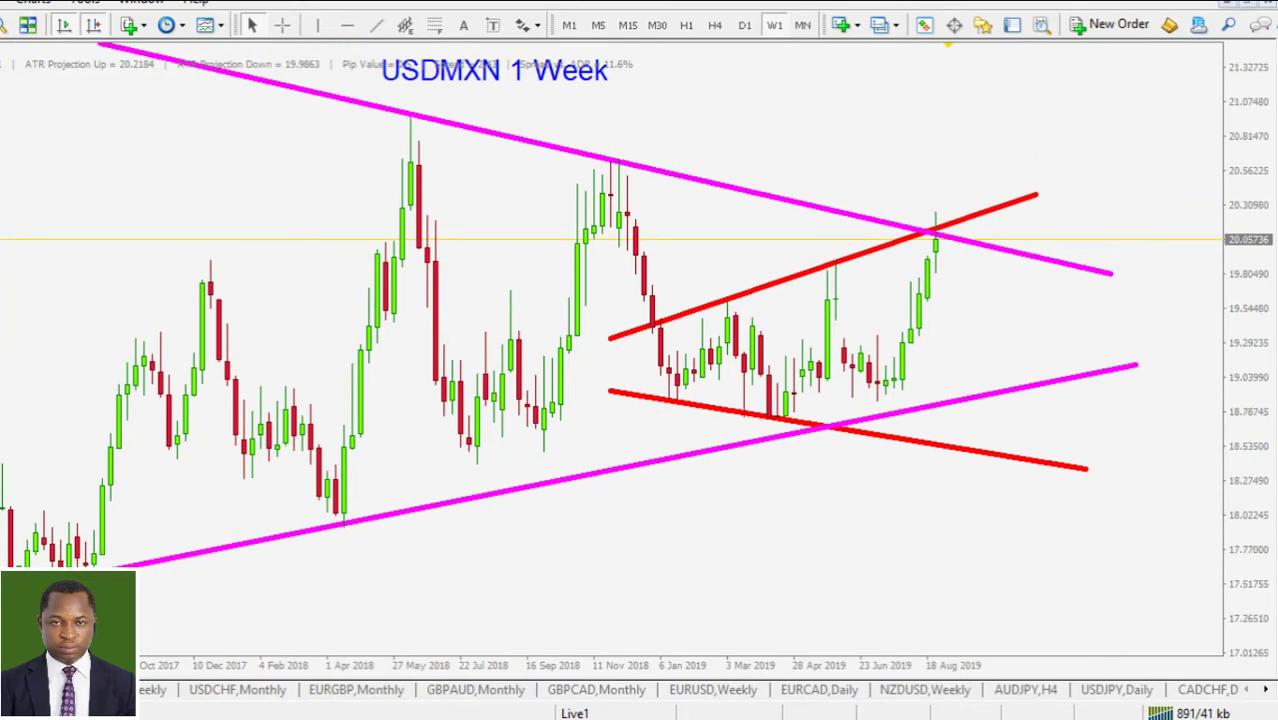
drag(733, 296, 726, 292)
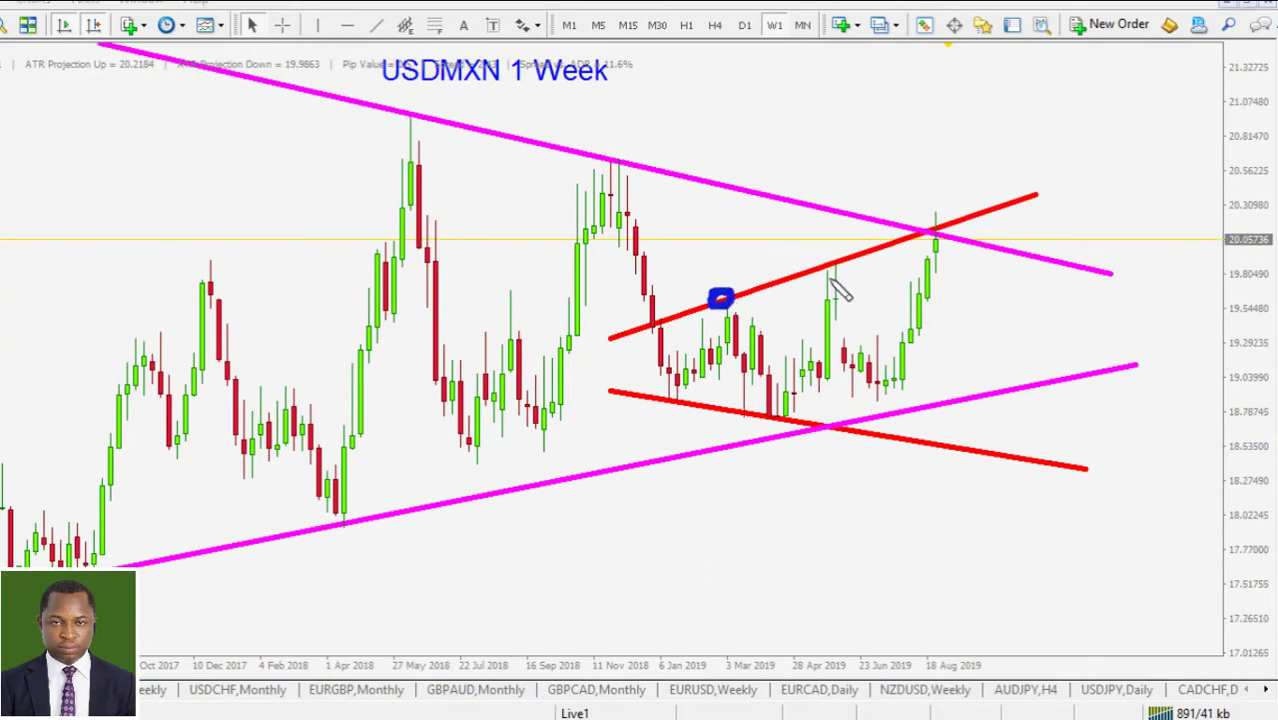
drag(838, 262, 842, 266)
drag(642, 387, 1078, 475)
mouse_move(664, 306)
mouse_down()
mouse_move(956, 228)
mouse_move(935, 222)
mouse_up()
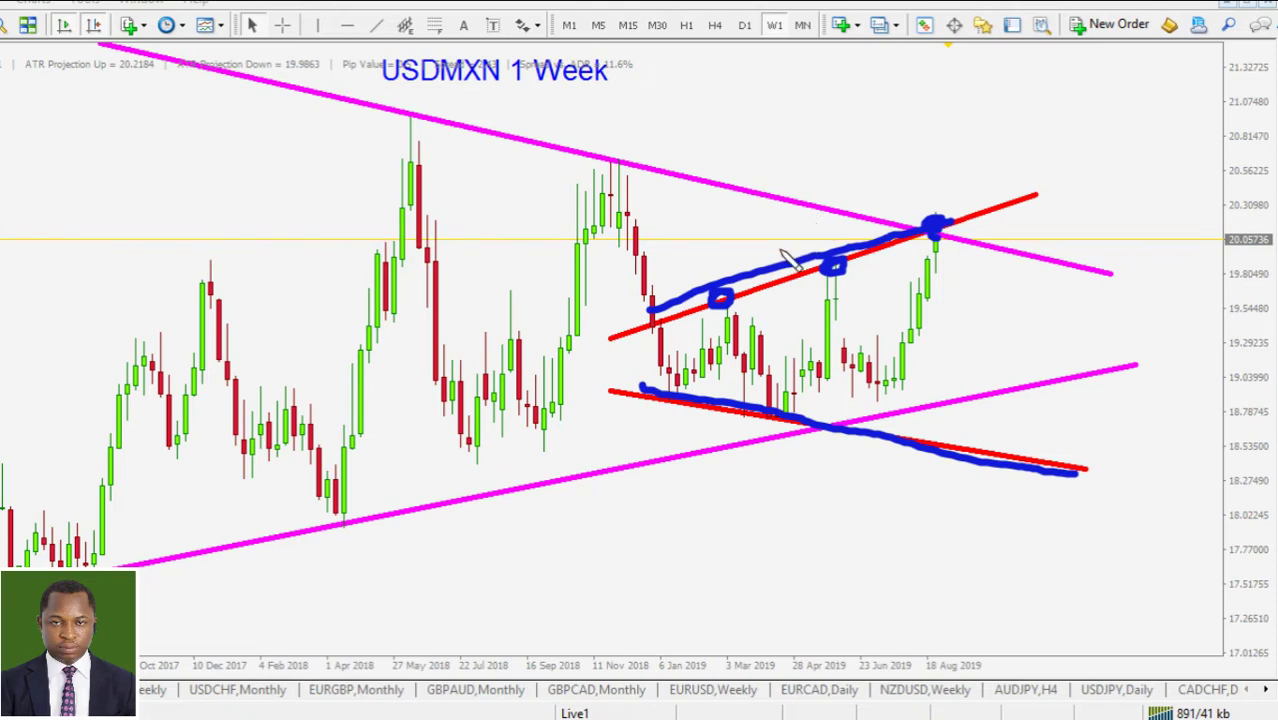
Step: Trace the descending magenta line and the upper red line to their crossing in blue, add marks above it, and erase all drawings
drag(400, 120, 940, 232)
drag(605, 336, 955, 244)
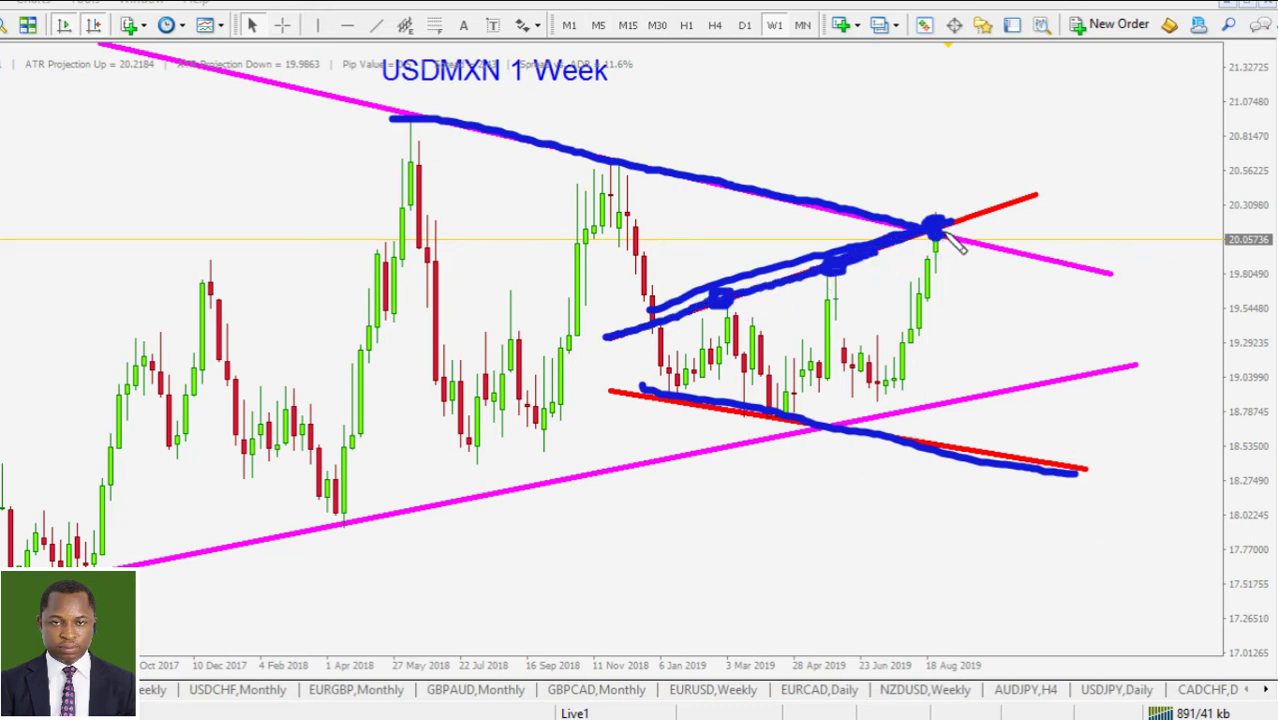
mouse_move(931, 158)
mouse_down()
mouse_move(932, 195)
mouse_move(940, 175)
mouse_move(968, 185)
mouse_up()
drag(884, 118, 885, 140)
key(Escape)
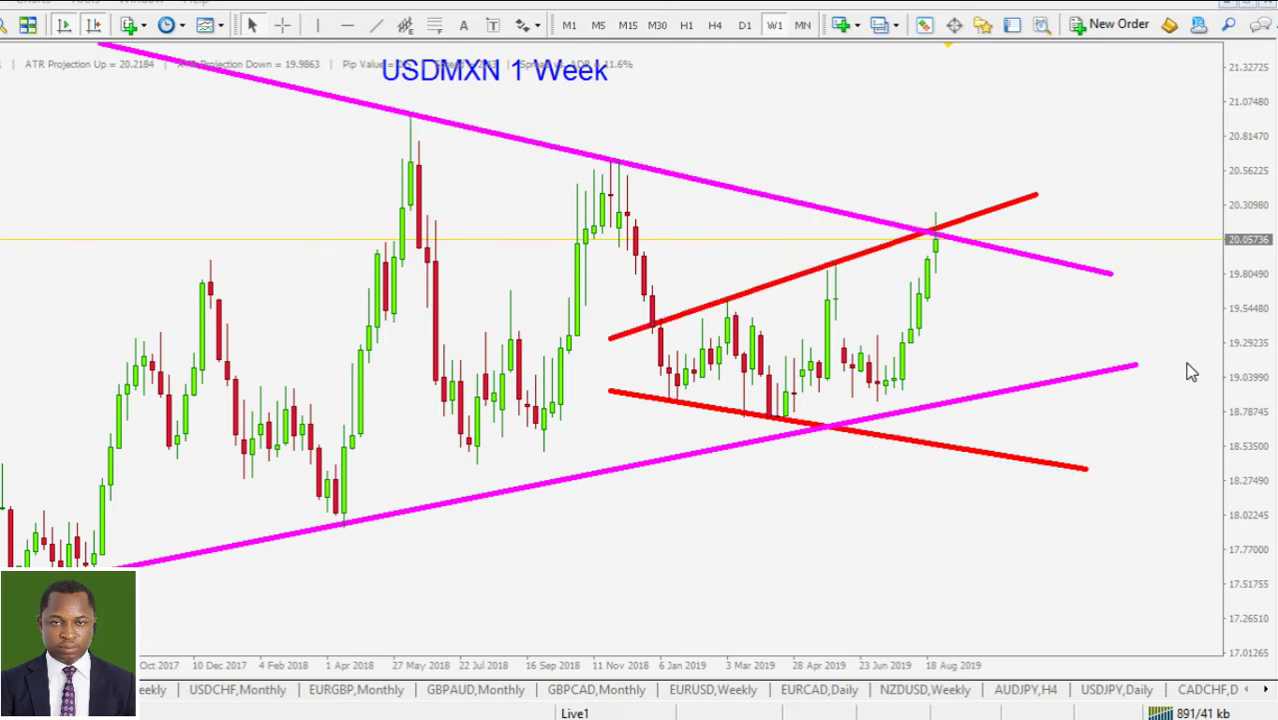
Step: Change the colour of the rising upper red trendline on the weekly chart to blue
drag(1263, 315, 1263, 335)
double_click(866, 234)
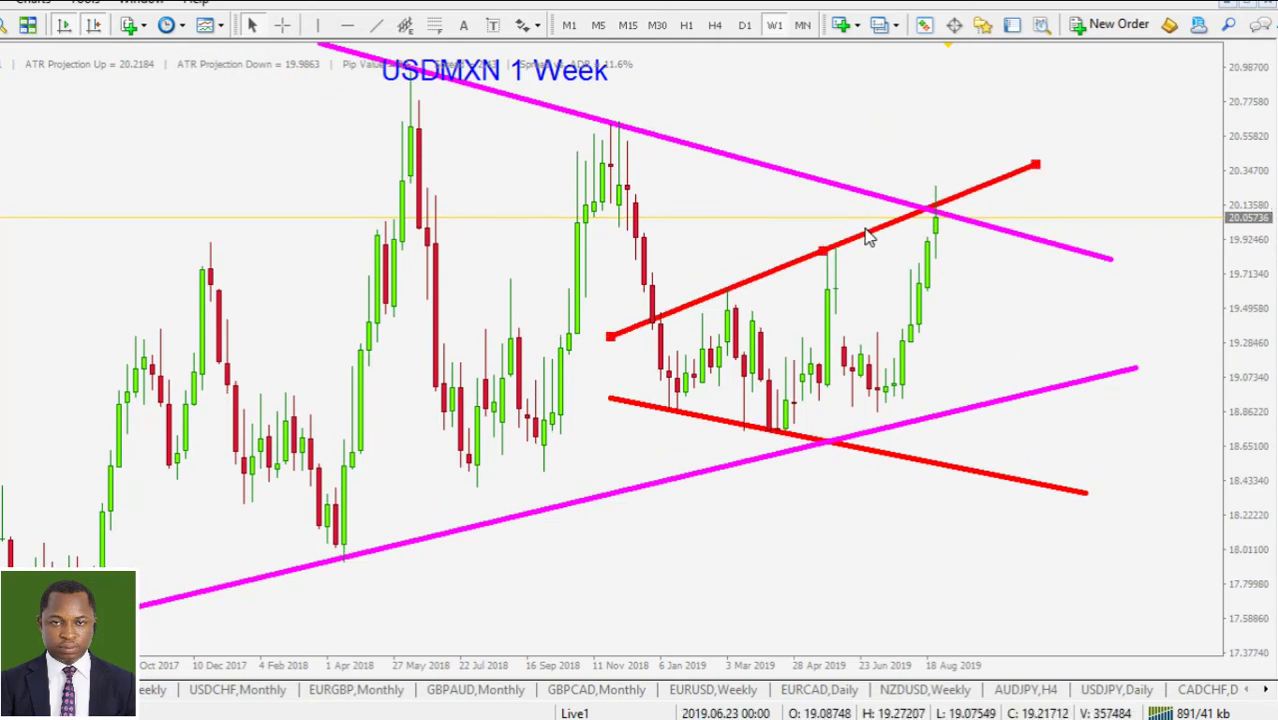
right_click(866, 232)
click(892, 244)
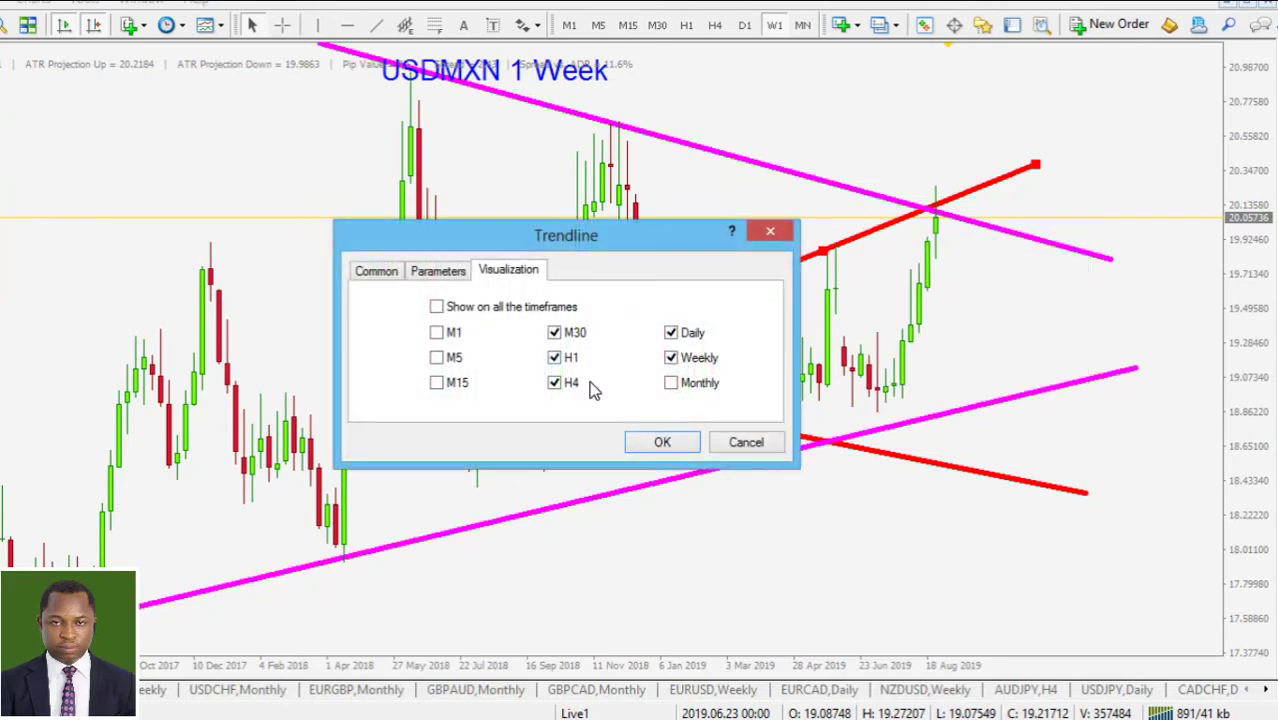
click(377, 271)
click(584, 370)
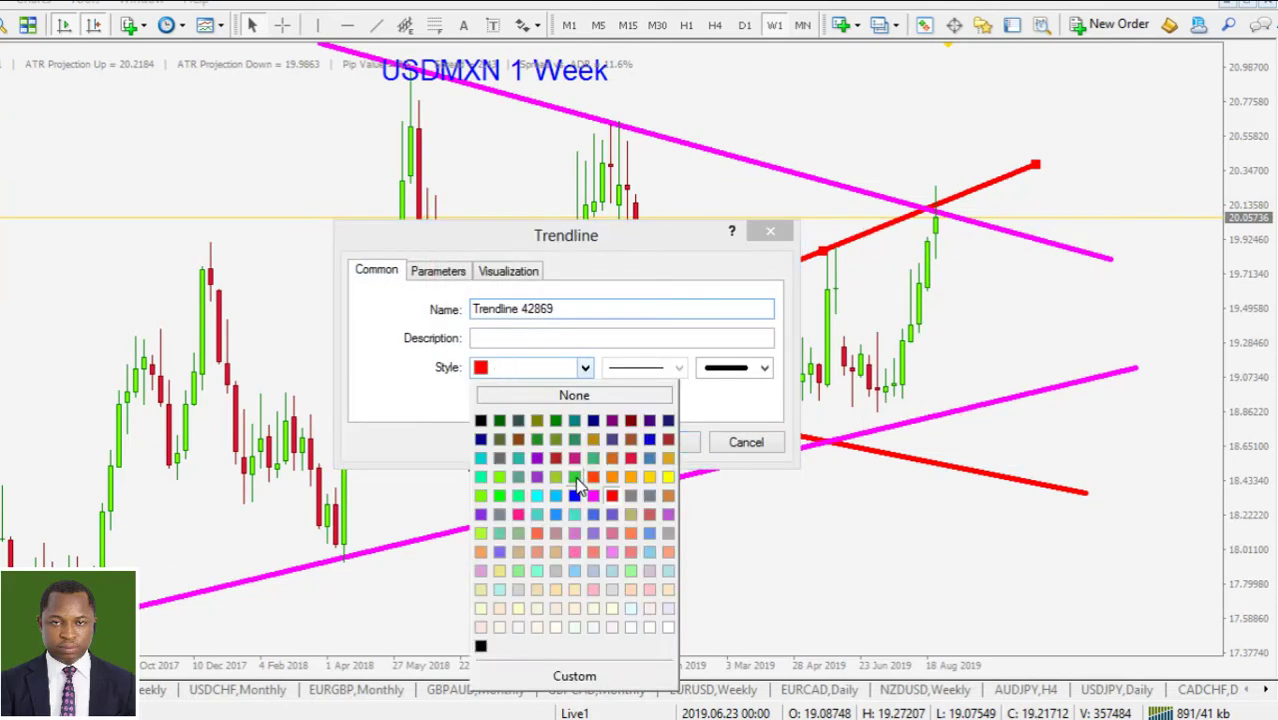
click(580, 505)
click(662, 442)
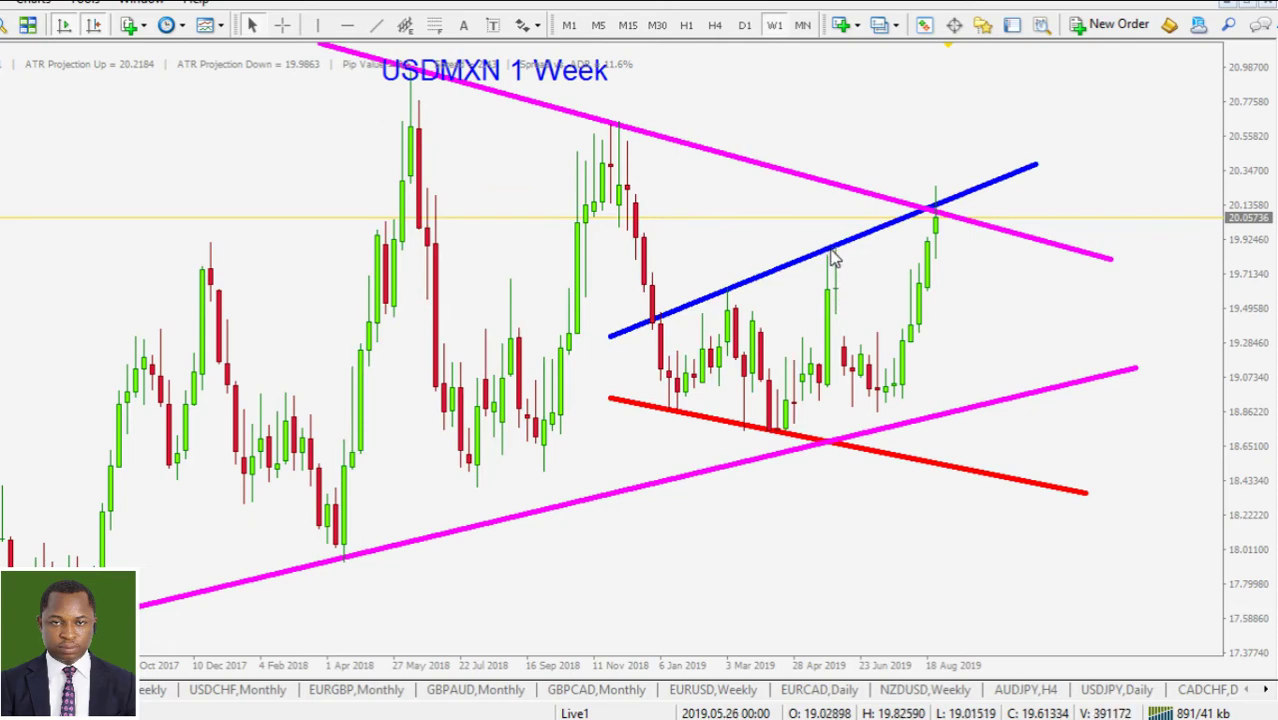
Step: Change the colour of the descending lower red trendline on the weekly chart to blue
right_click(891, 453)
click(961, 468)
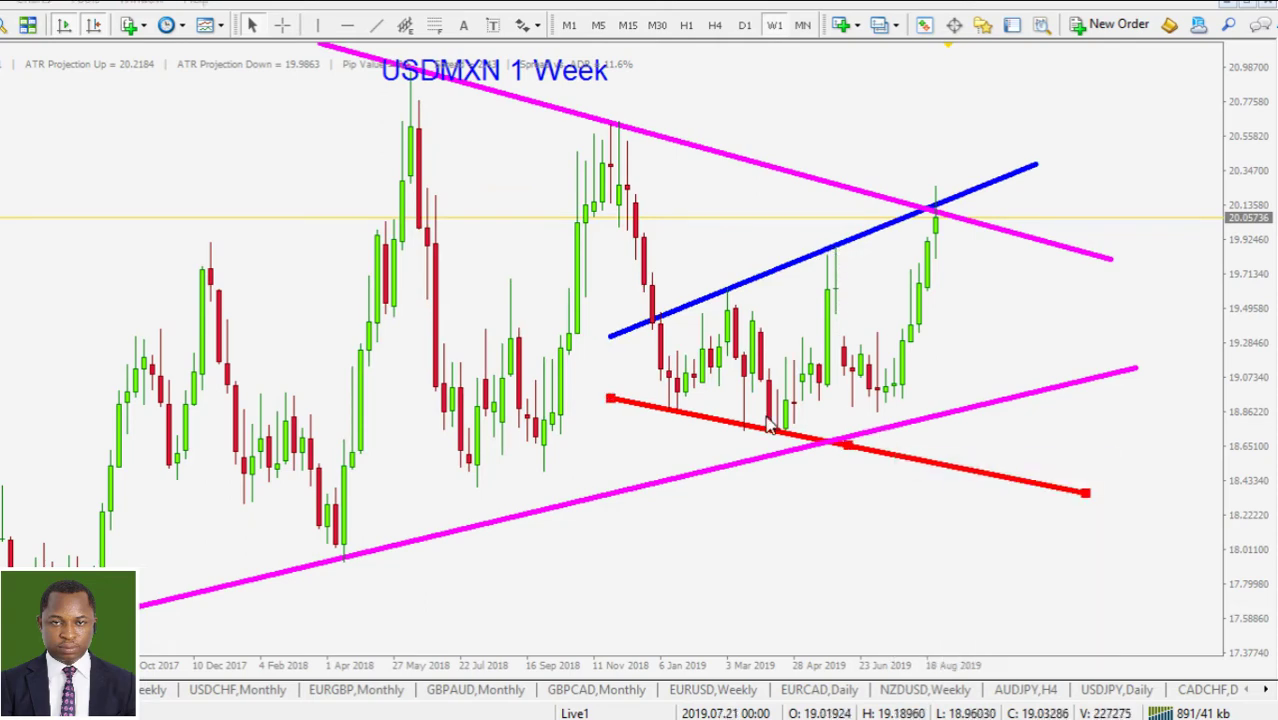
double_click(770, 425)
click(585, 368)
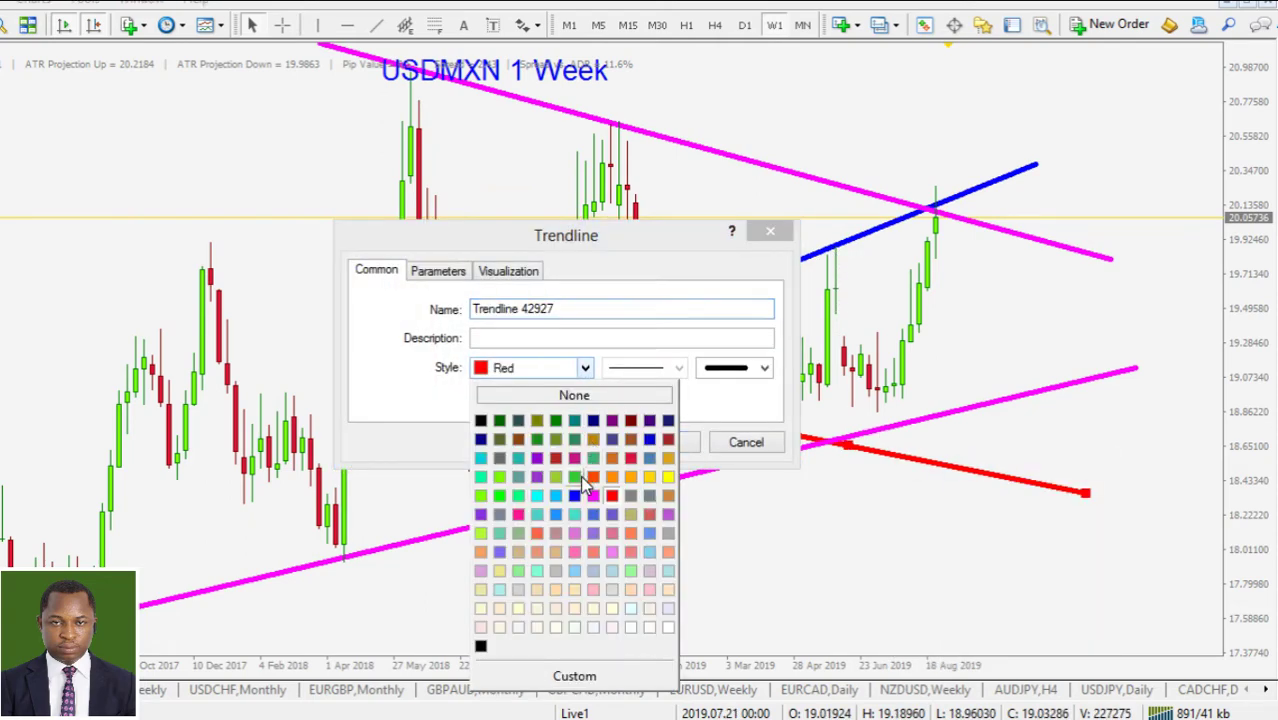
click(639, 484)
click(665, 443)
double_click(944, 467)
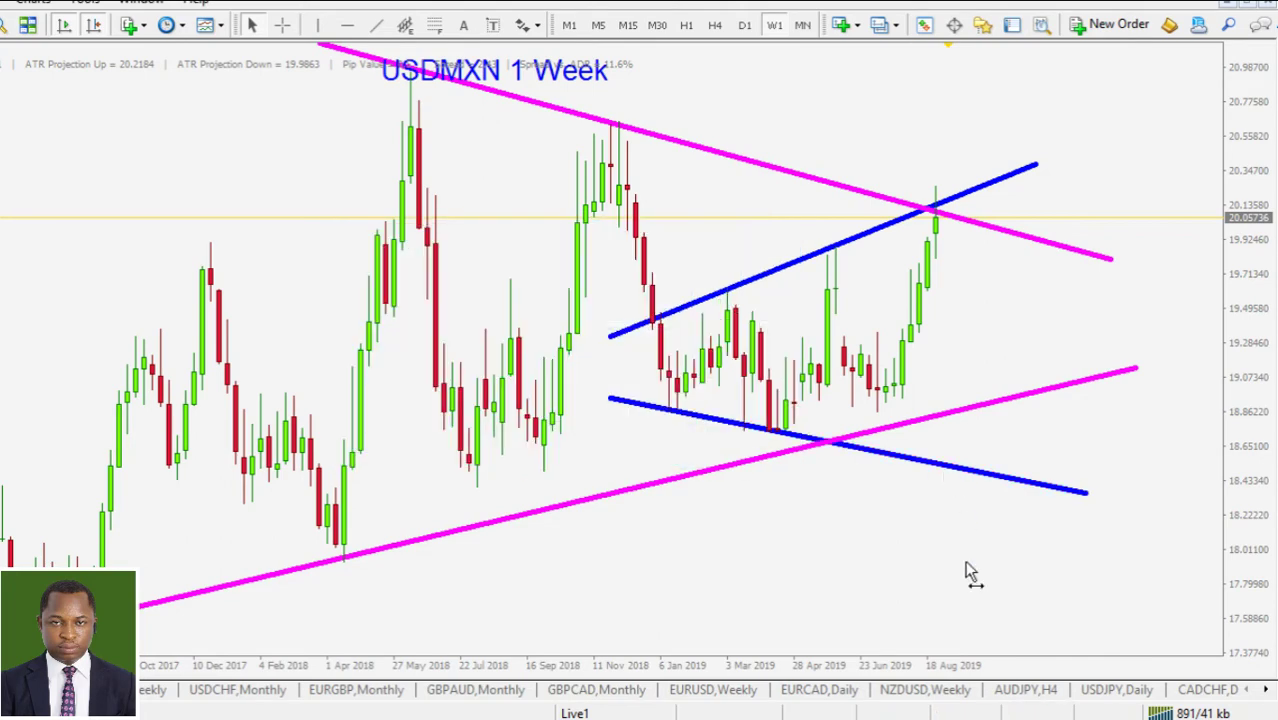
Step: Box the crossing of the upper blue and magenta lines in orange, draw a downward arrow from it, and erase the drawings
drag(970, 570, 995, 570)
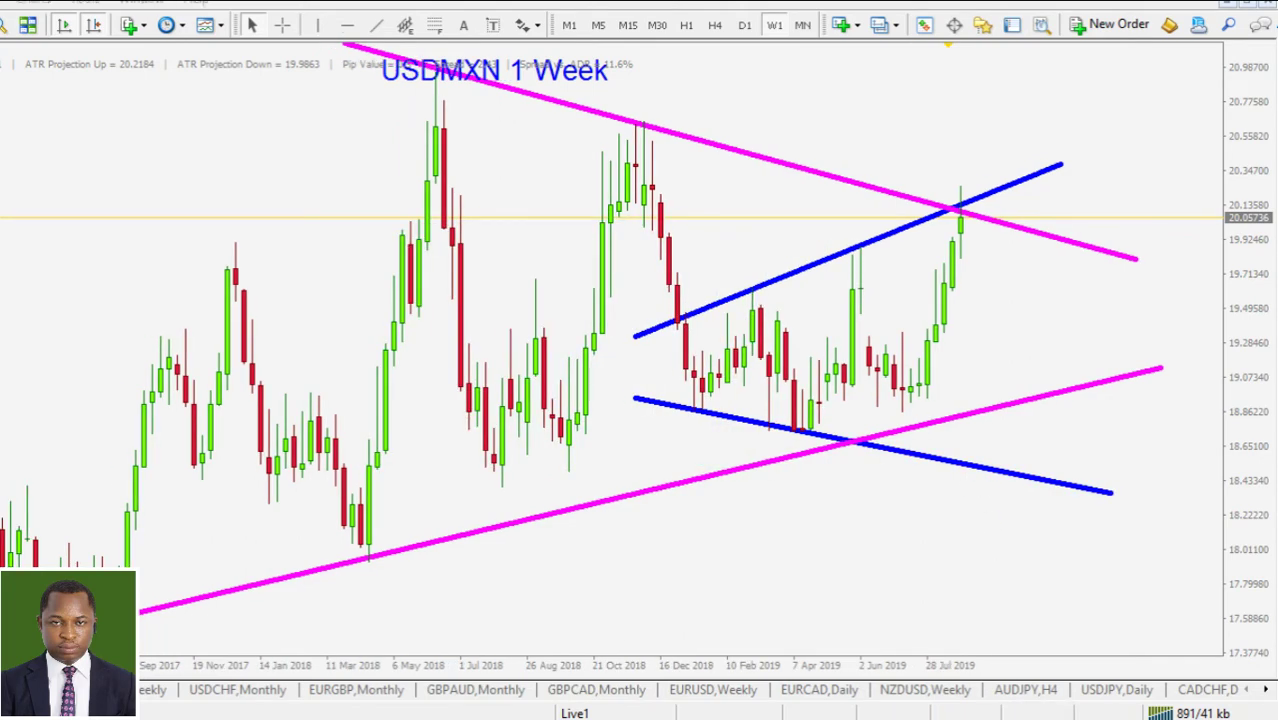
mouse_move(990, 200)
mouse_down()
mouse_move(935, 205)
mouse_move(980, 228)
mouse_move(975, 200)
mouse_move(1012, 338)
mouse_move(985, 318)
mouse_move(1025, 309)
mouse_up()
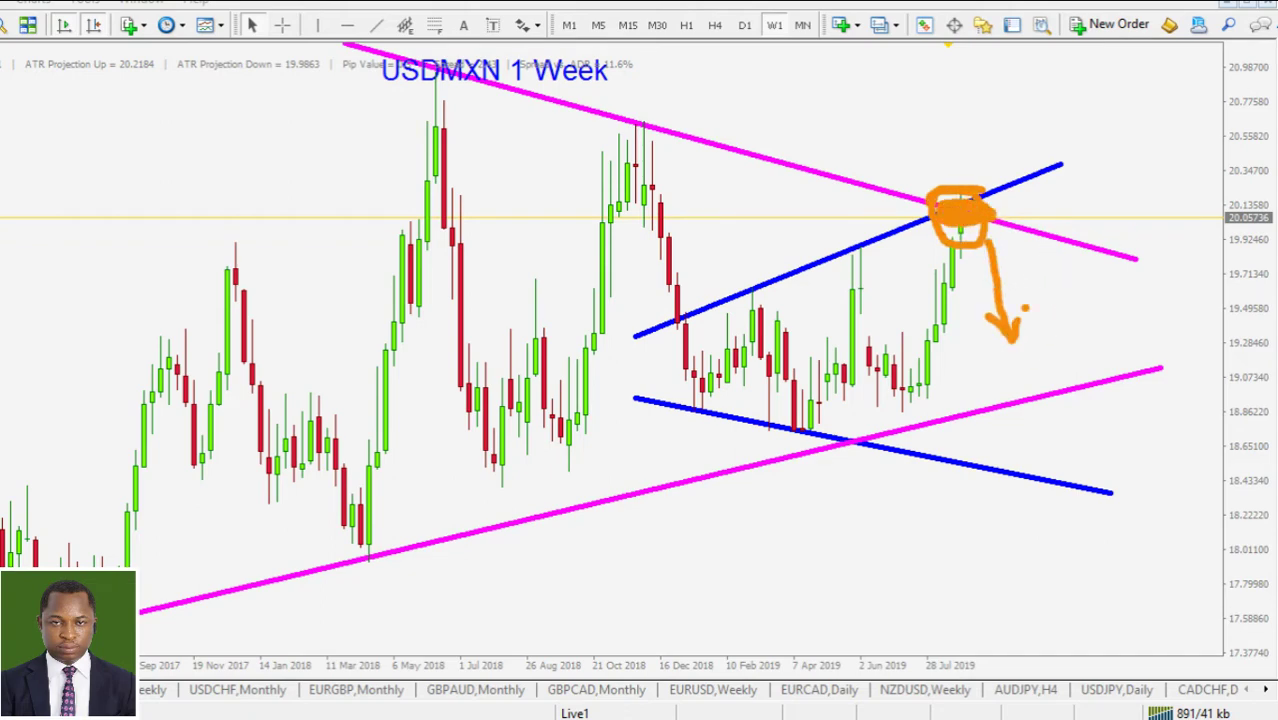
key(Escape)
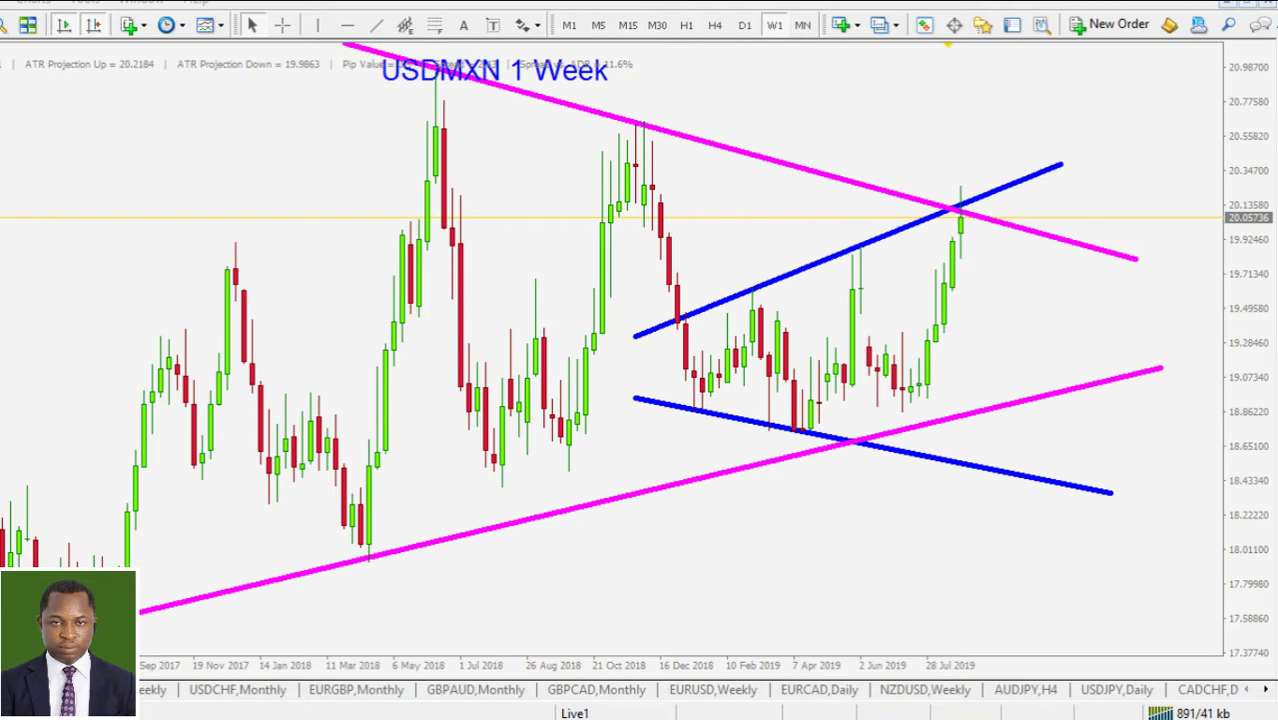
Step: Shade the upper trendline crossing in orange with a check mark beside it, erase it, and shade and erase the zone near the lower crossing
mouse_move(978, 197)
mouse_down()
mouse_move(945, 232)
mouse_move(980, 200)
mouse_move(948, 228)
mouse_move(962, 230)
mouse_up()
mouse_move(1052, 188)
mouse_down()
mouse_move(1066, 200)
mouse_move(1137, 100)
mouse_up()
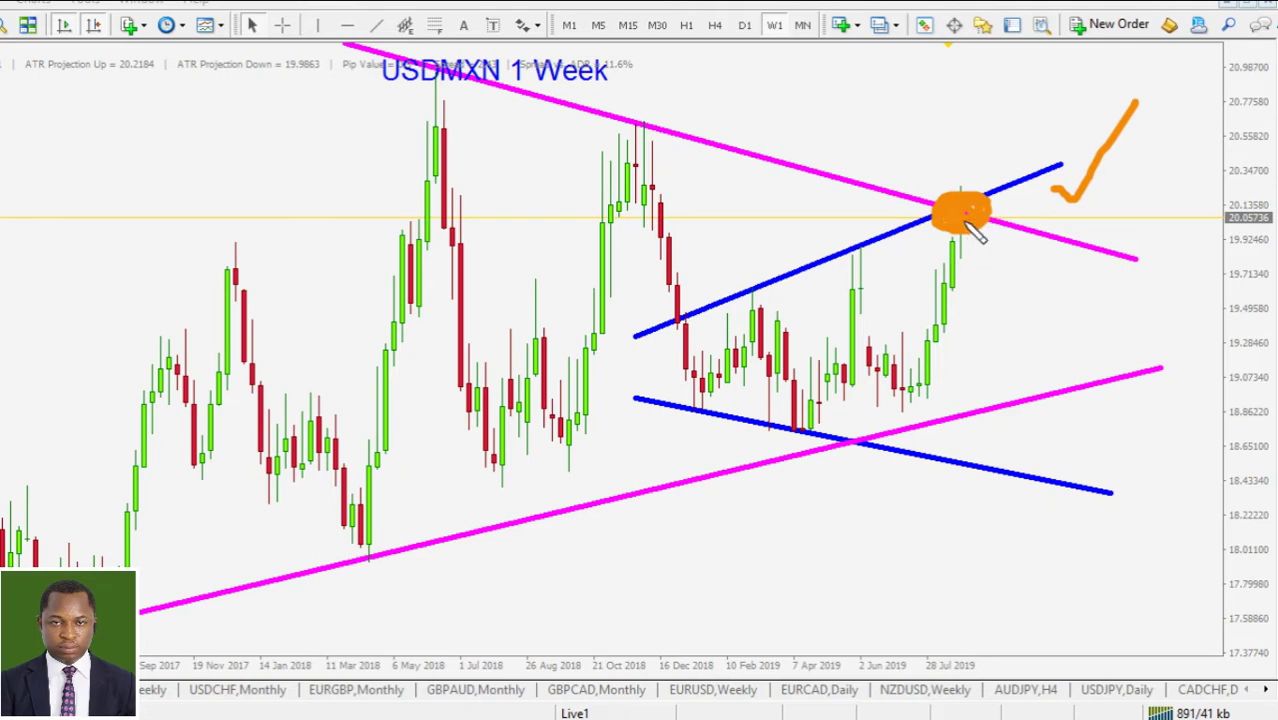
mouse_move(988, 232)
mouse_down()
mouse_move(1004, 300)
mouse_move(1013, 262)
mouse_up()
key(e)
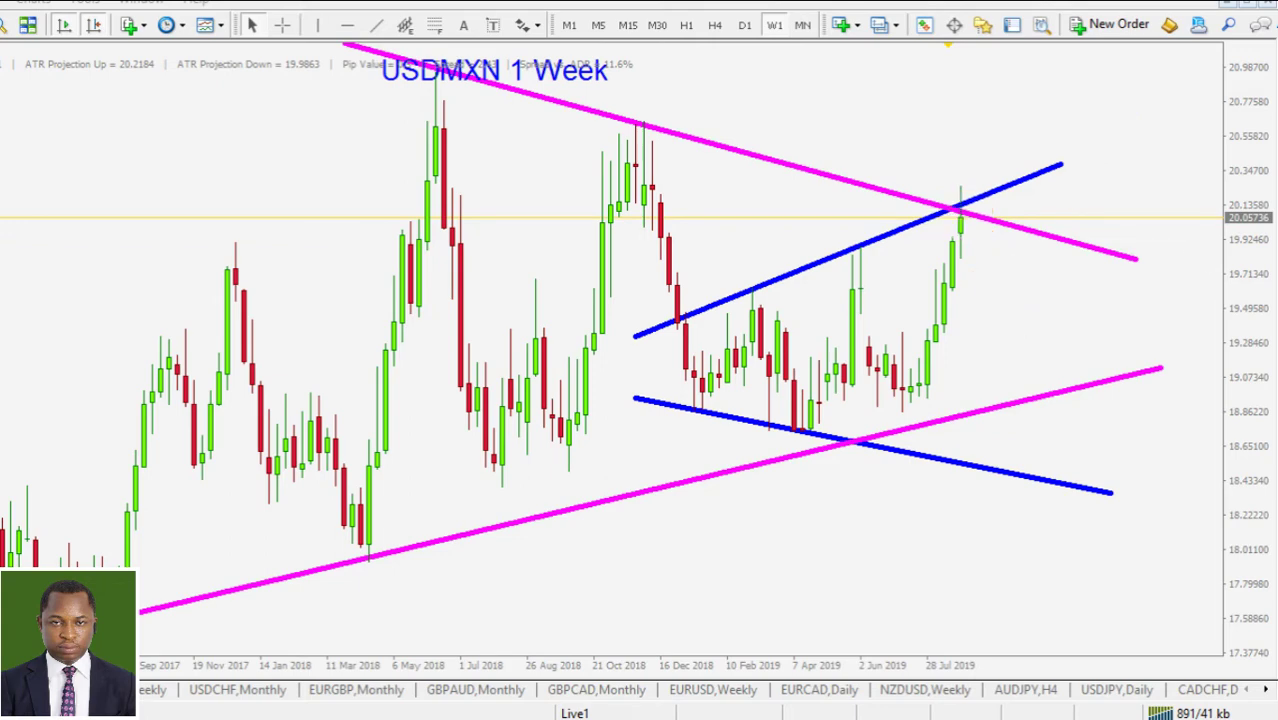
mouse_move(930, 422)
mouse_down()
mouse_move(842, 420)
mouse_move(995, 465)
mouse_move(886, 427)
mouse_move(985, 455)
mouse_up()
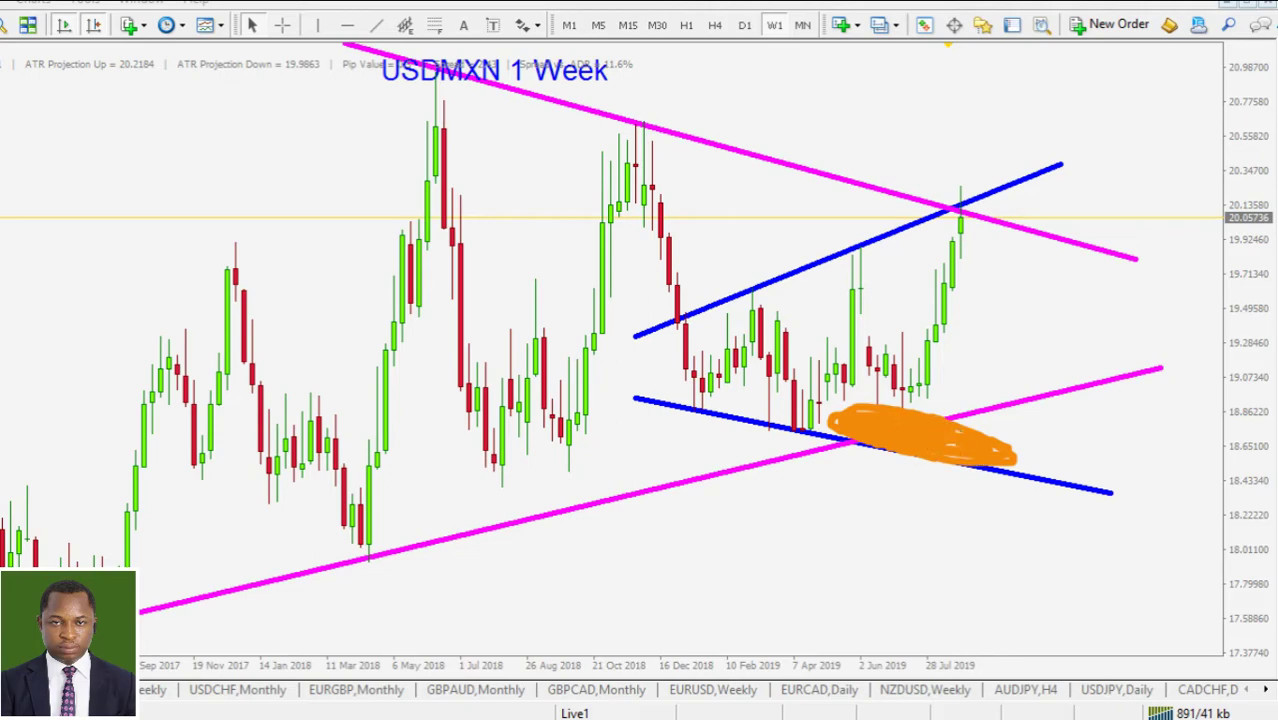
key(Escape)
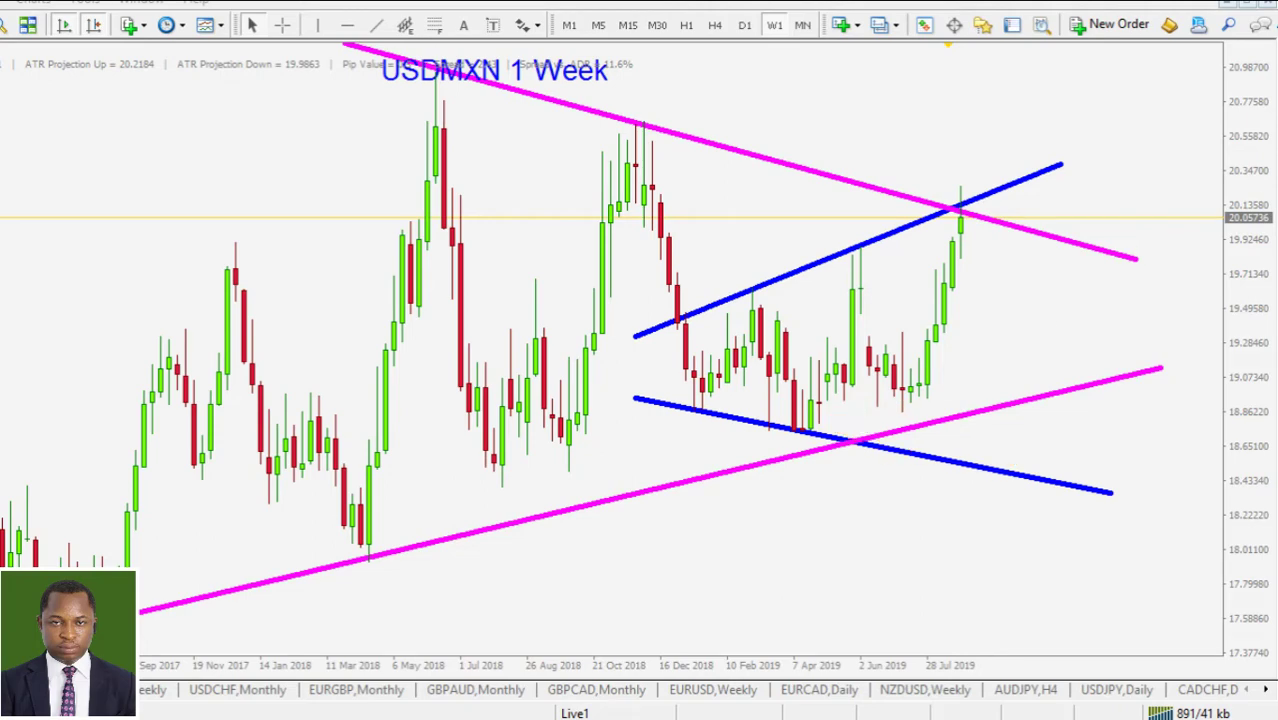
Step: View USDMXN on the daily and 4-hour timeframes with the price scale adjusted, and return to the daily chart
click(744, 25)
drag(1255, 328, 1255, 356)
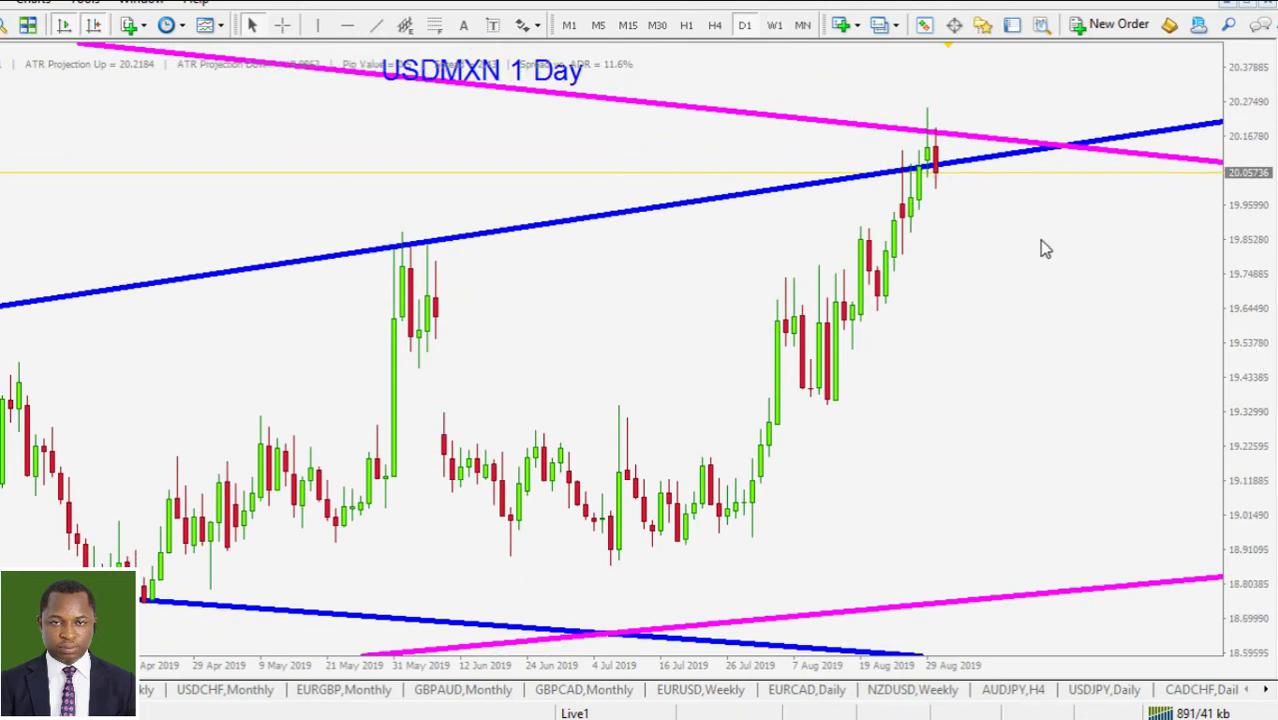
click(715, 27)
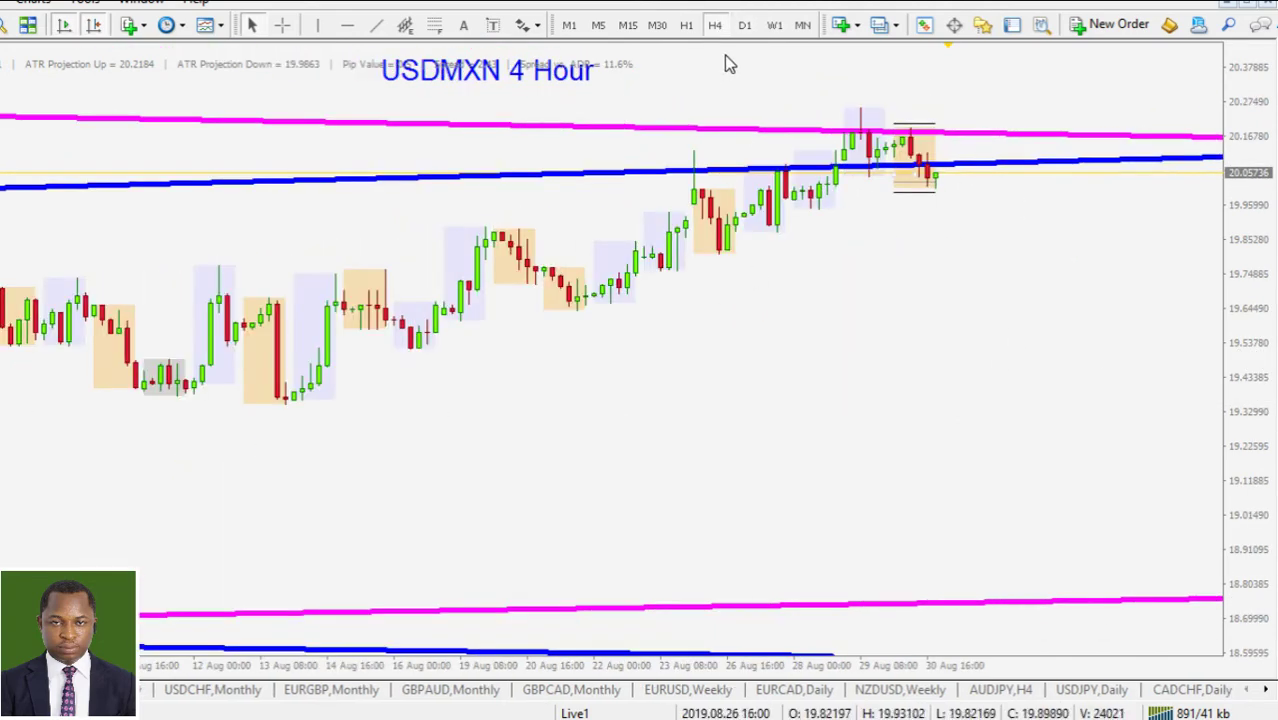
click(744, 25)
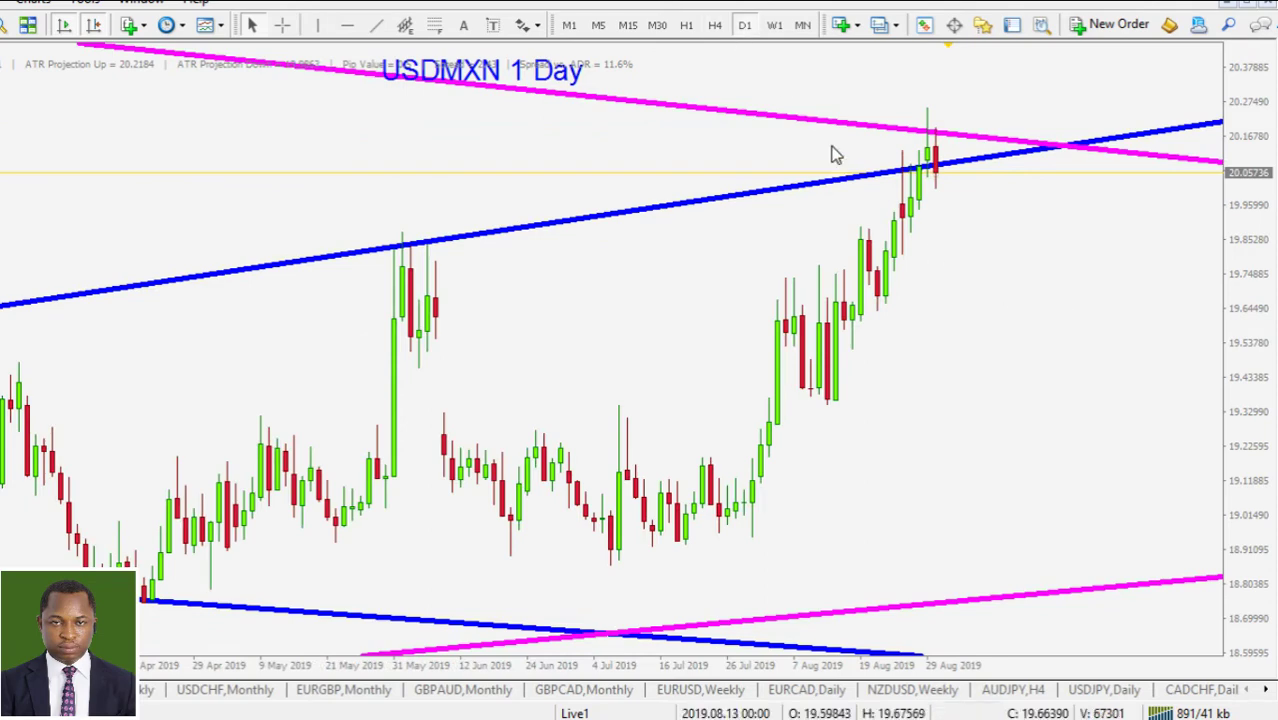
Step: Return to the USDMXN weekly chart and circle the crossing of the upper blue and magenta trendlines in orange
click(775, 26)
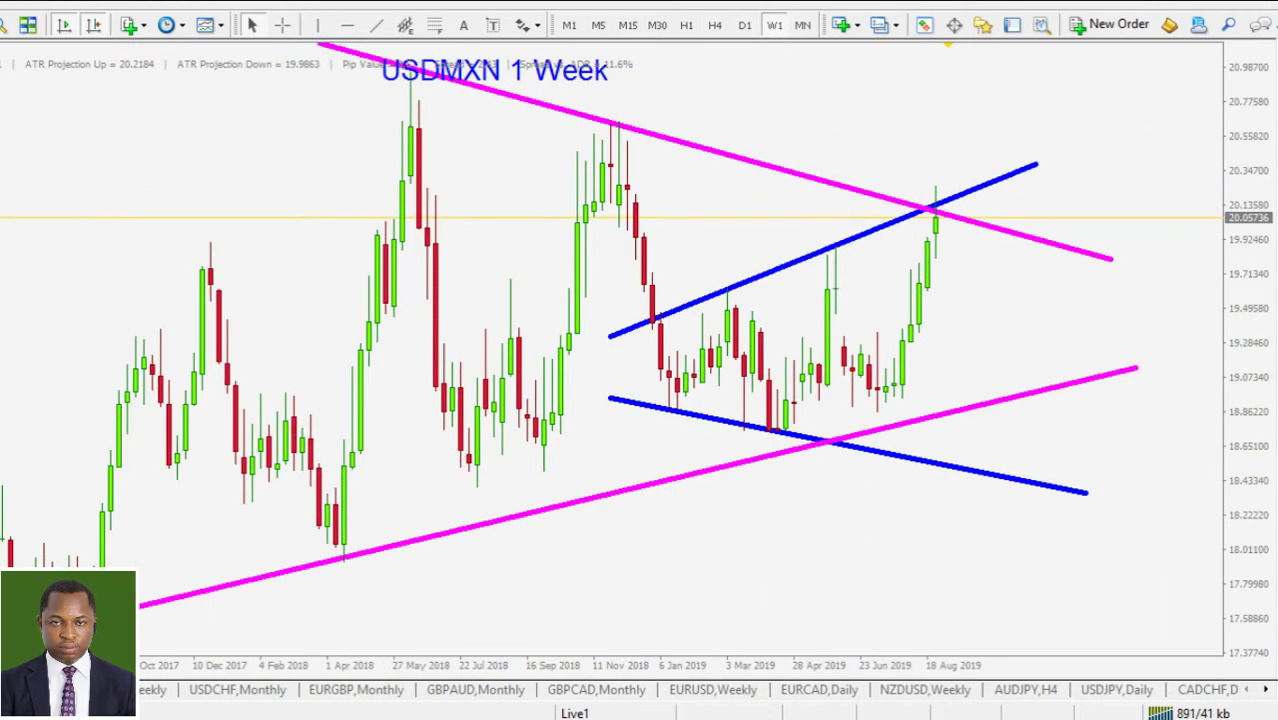
mouse_move(953, 243)
mouse_down()
mouse_move(955, 182)
mouse_move(895, 210)
mouse_move(992, 215)
mouse_up()
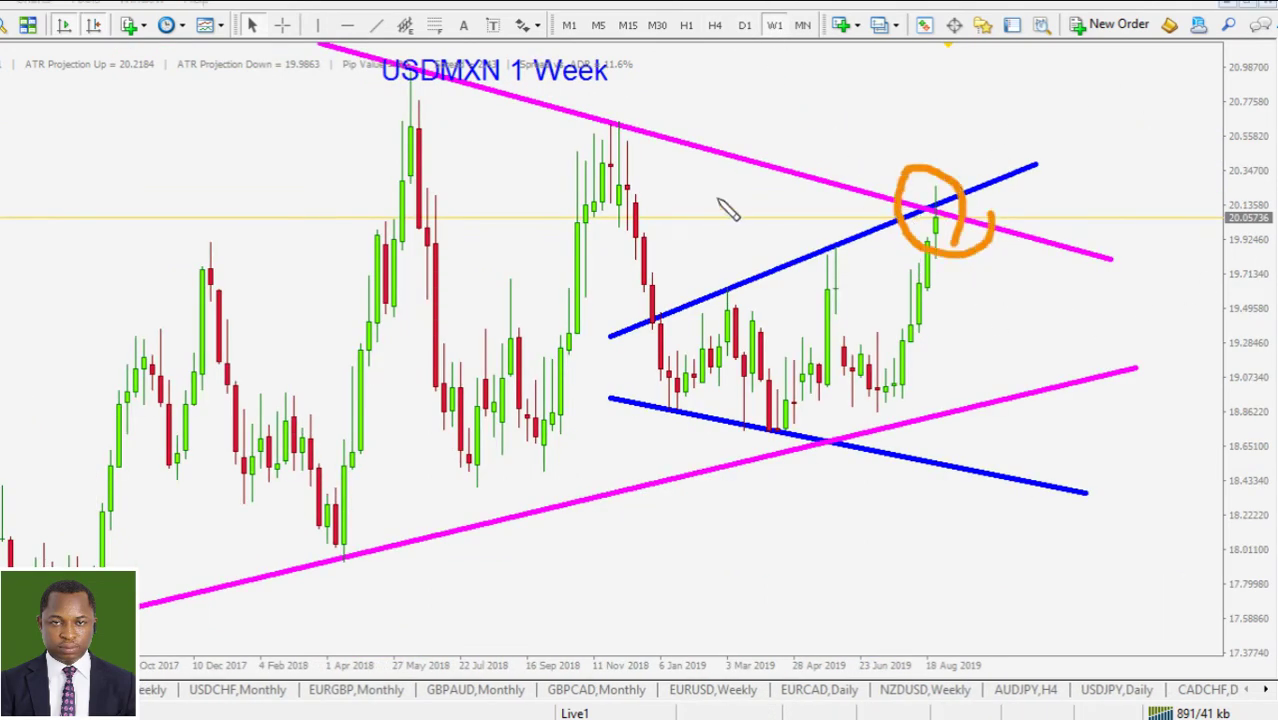
Step: Add a last mark at the USDMXN trendline crossing, erase the drawings, and switch to the CHFJPY weekly chart with its price scale adjusted
mouse_move(918, 227)
mouse_down()
mouse_move(958, 224)
mouse_move(970, 362)
mouse_move(988, 312)
mouse_up()
key(Escape)
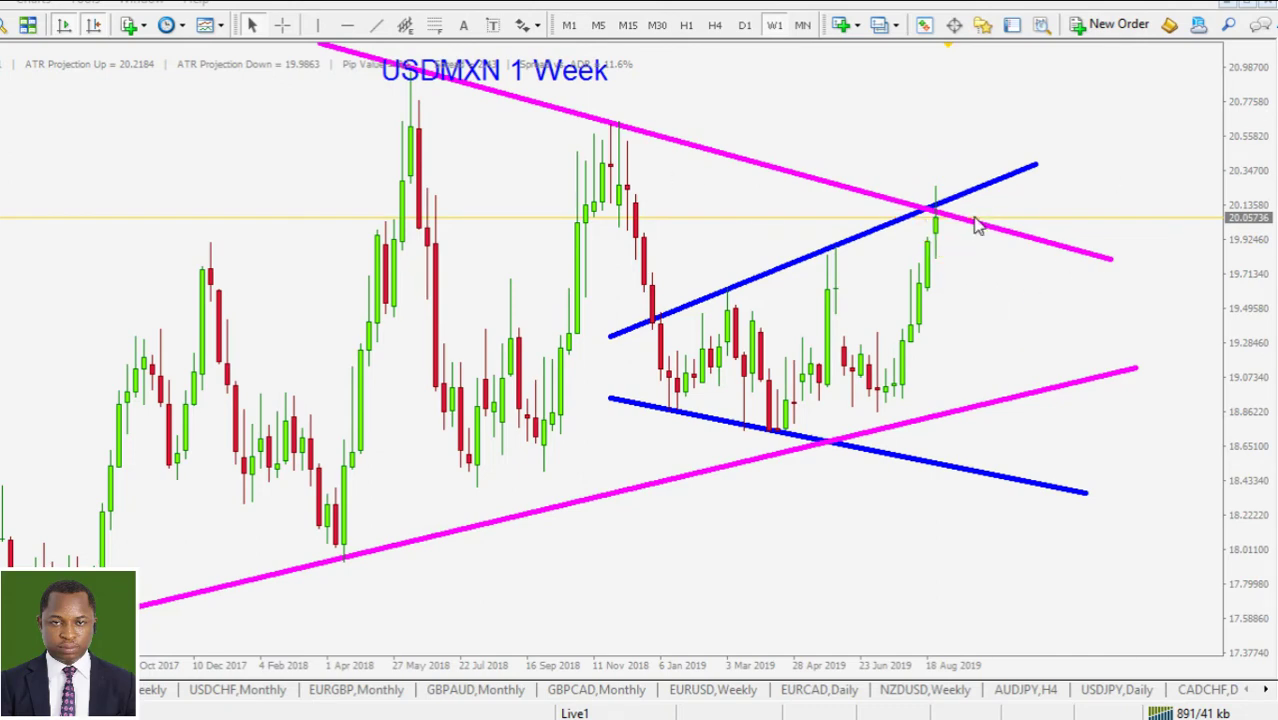
click(120, 712)
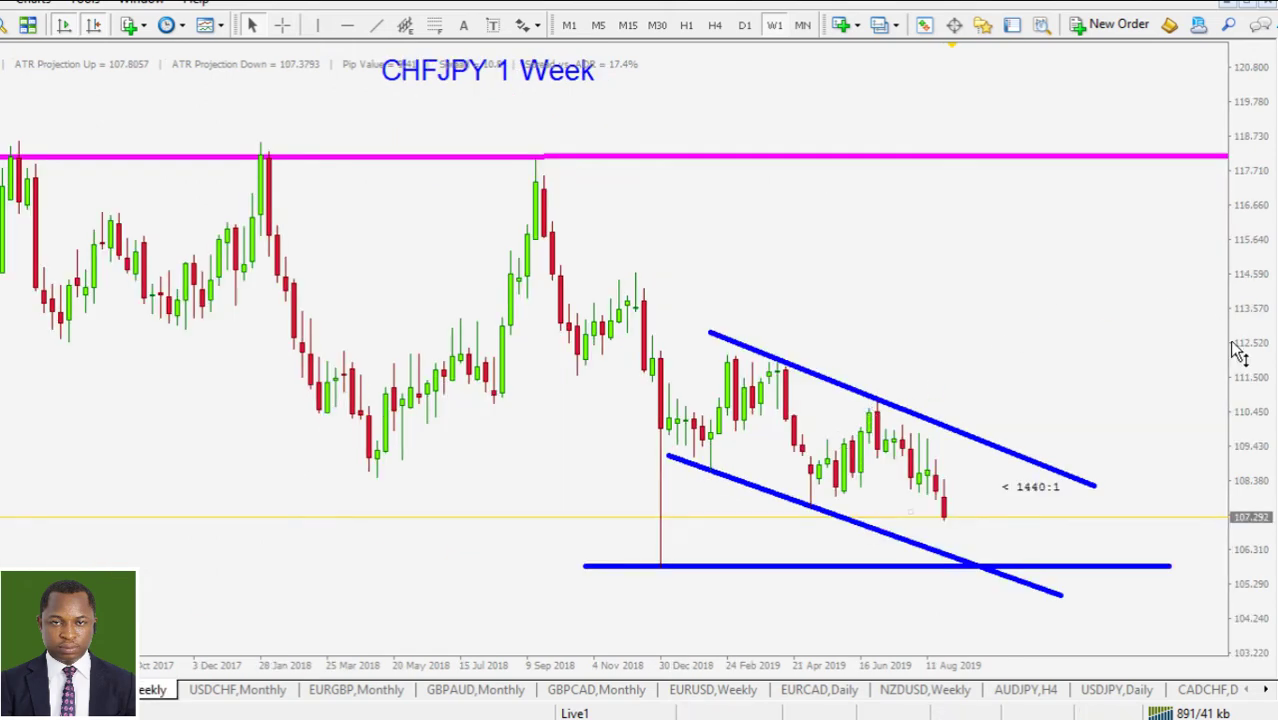
drag(1237, 350, 1255, 248)
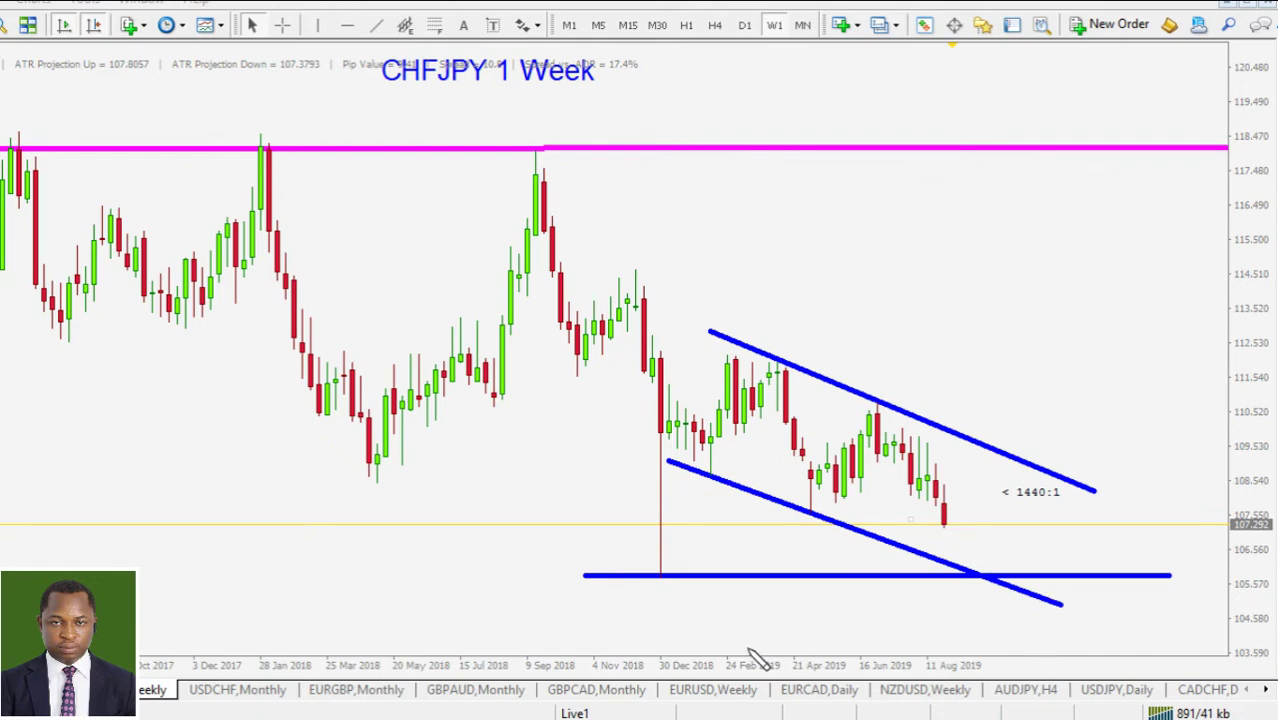
Step: Underline CHF and JPY in the chart title in orange, mark the horizontal blue support line from the long lower wick, and erase the marks
drag(379, 89, 481, 89)
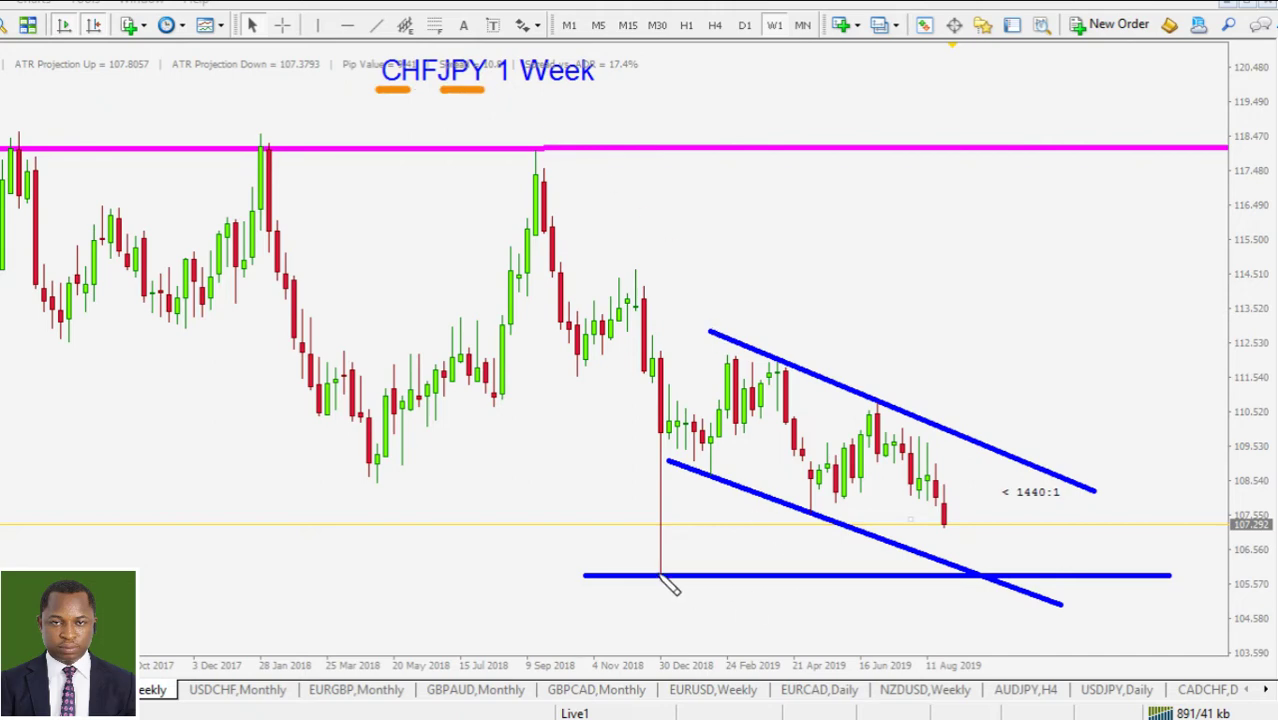
mouse_move(643, 570)
mouse_down()
mouse_move(978, 573)
mouse_move(1001, 625)
mouse_move(1012, 618)
mouse_up()
key(e)
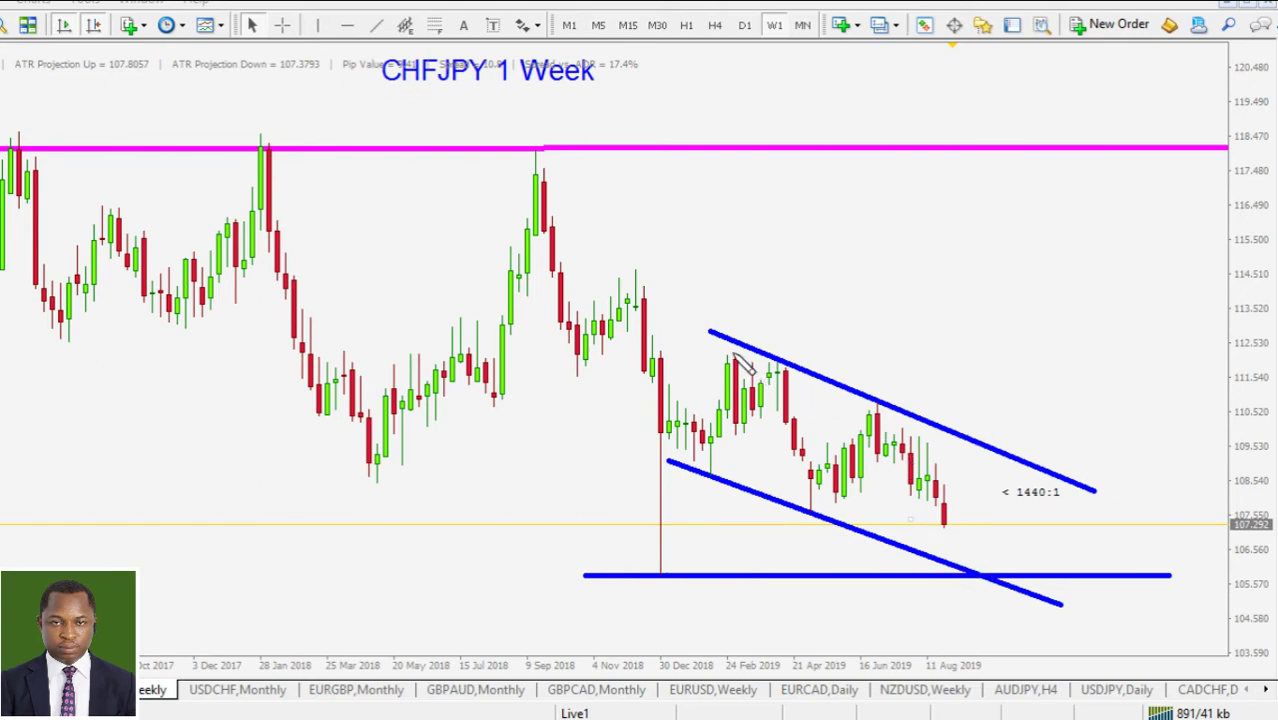
Step: Trace both descending blue channel lines in orange, bracket the gap from the current price down to the horizontal blue support, and erase the drawings
drag(728, 340, 1128, 506)
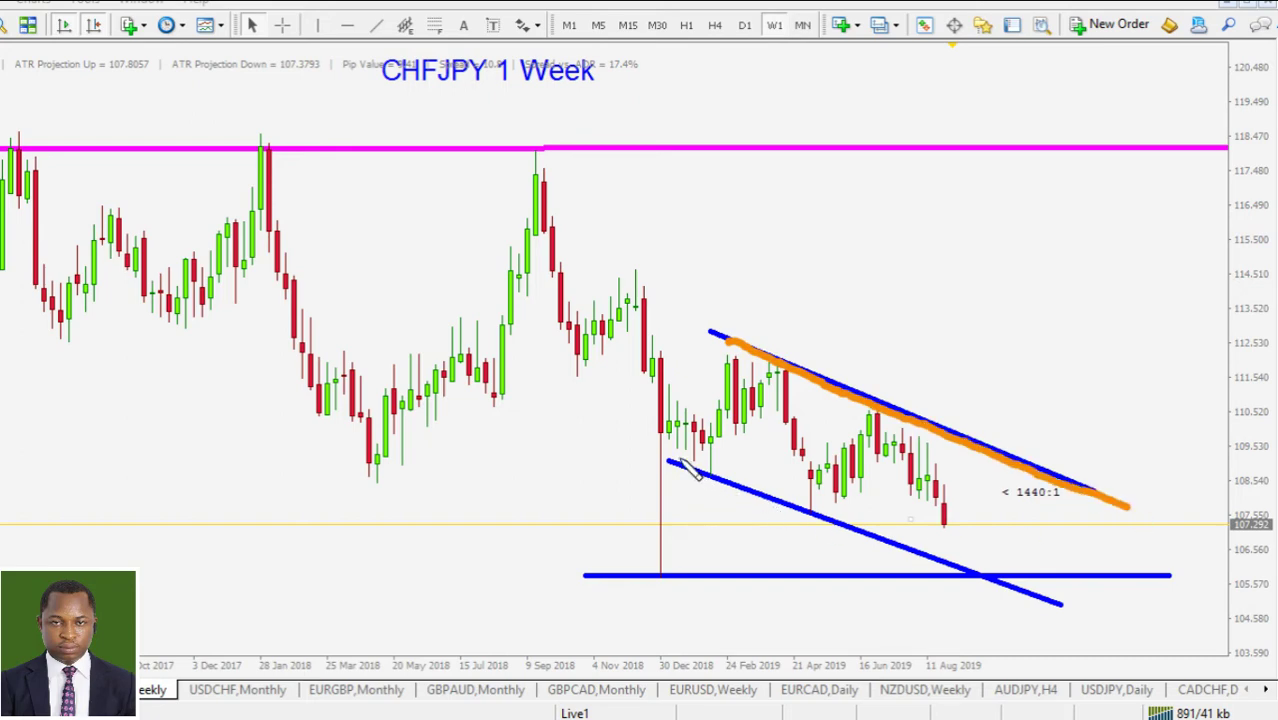
drag(680, 463, 1058, 602)
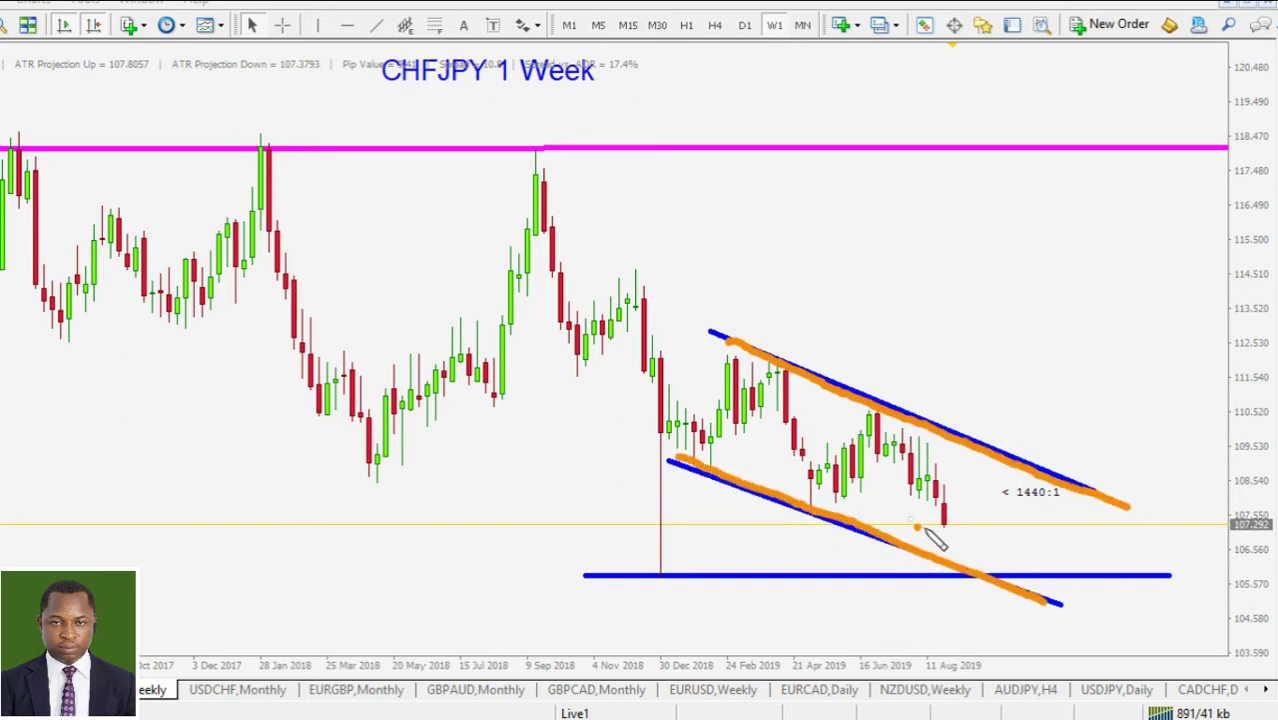
mouse_move(916, 527)
mouse_down()
mouse_move(1050, 527)
mouse_move(984, 572)
mouse_move(1040, 572)
mouse_up()
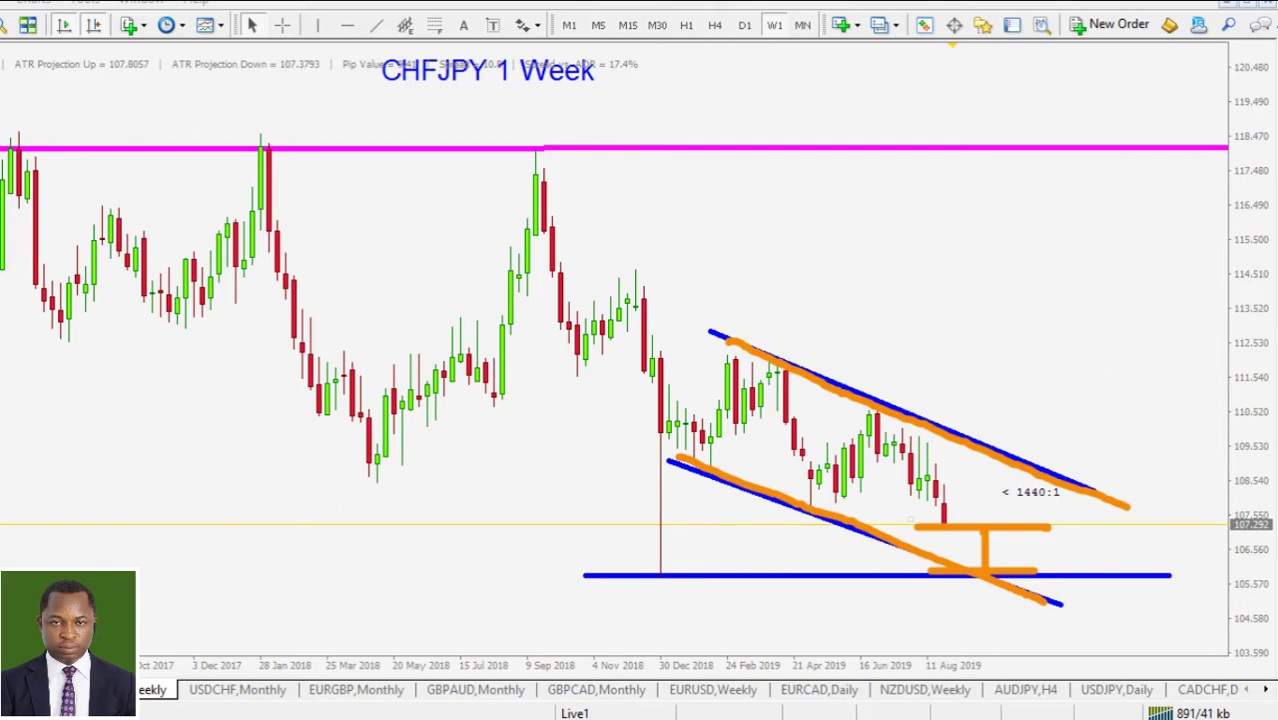
key(Escape)
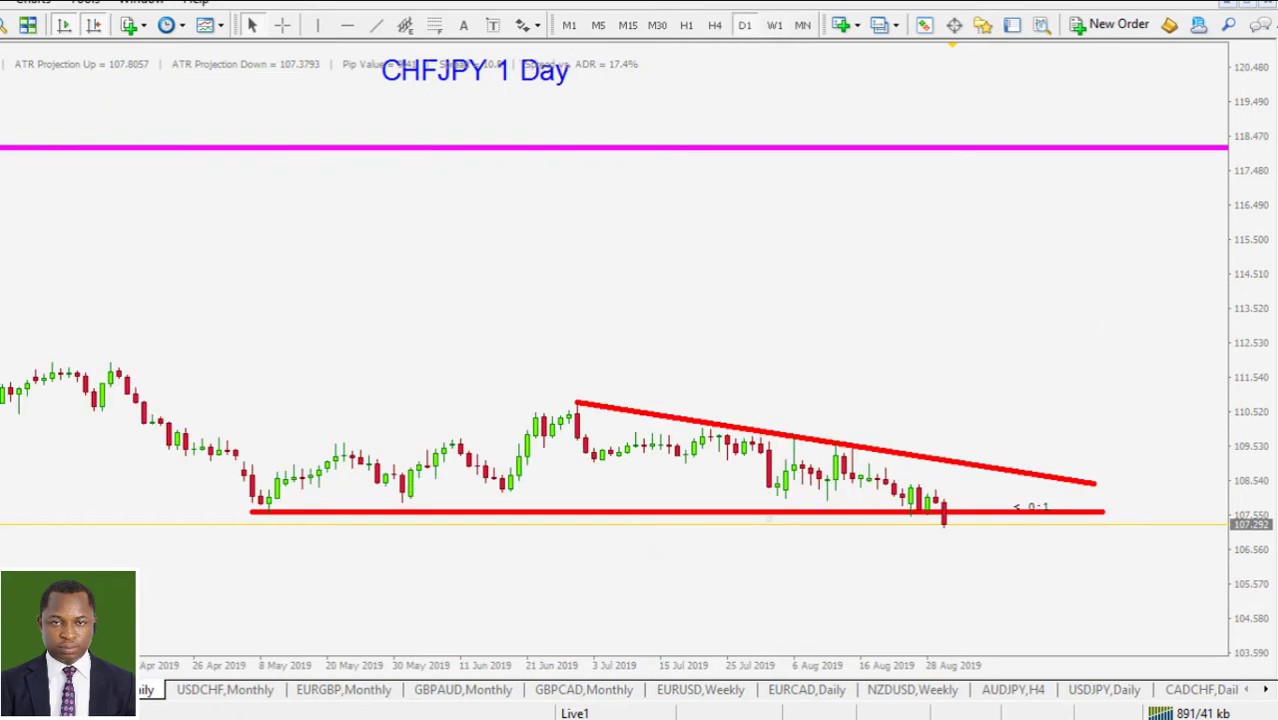
Step: Show CHFJPY on the daily timeframe, trace the horizontal red support line in orange up to the latest candles, and erase the tracing
drag(1258, 470, 1250, 245)
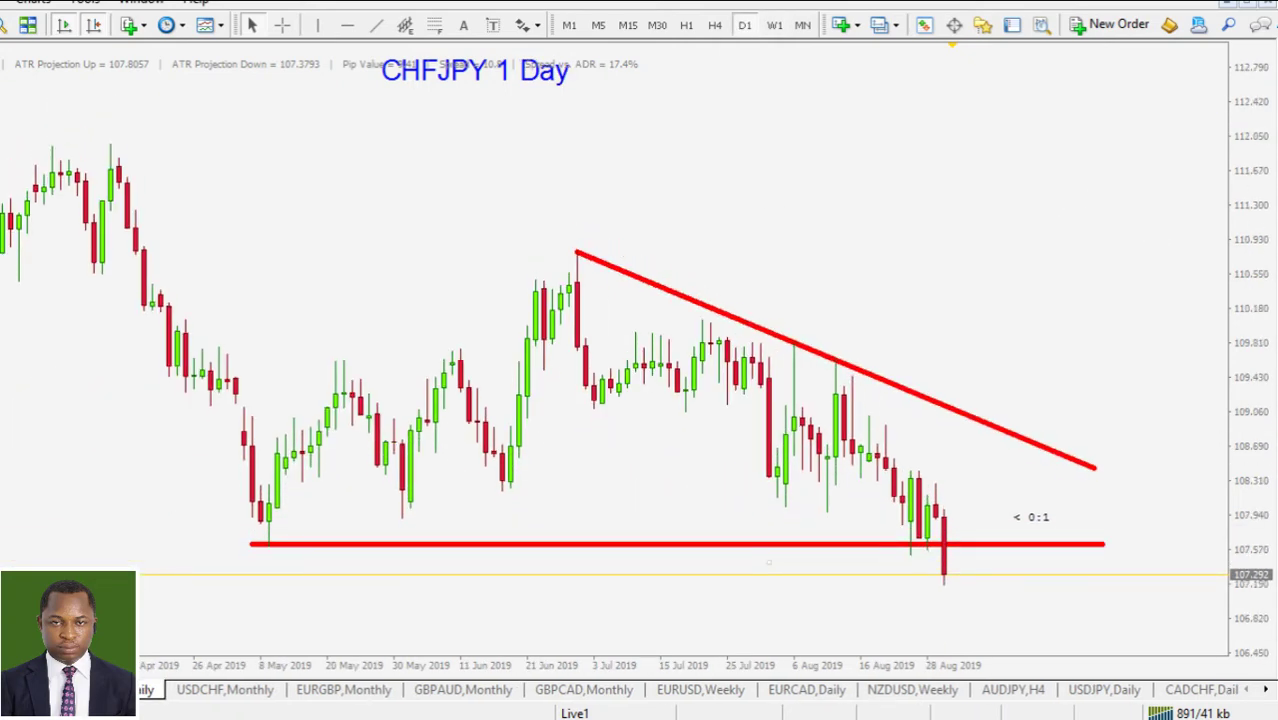
drag(272, 541, 908, 543)
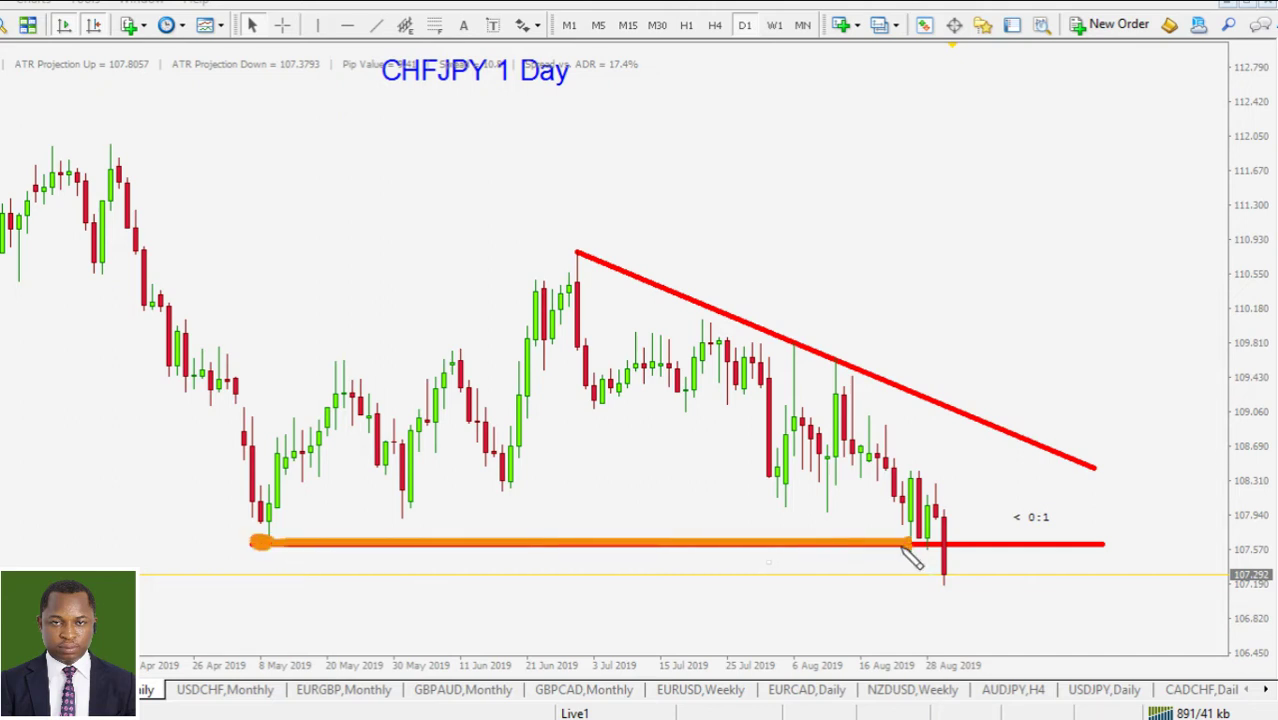
mouse_move(960, 593)
mouse_down()
mouse_move(940, 510)
mouse_move(925, 586)
mouse_move(960, 592)
mouse_up()
key(Escape)
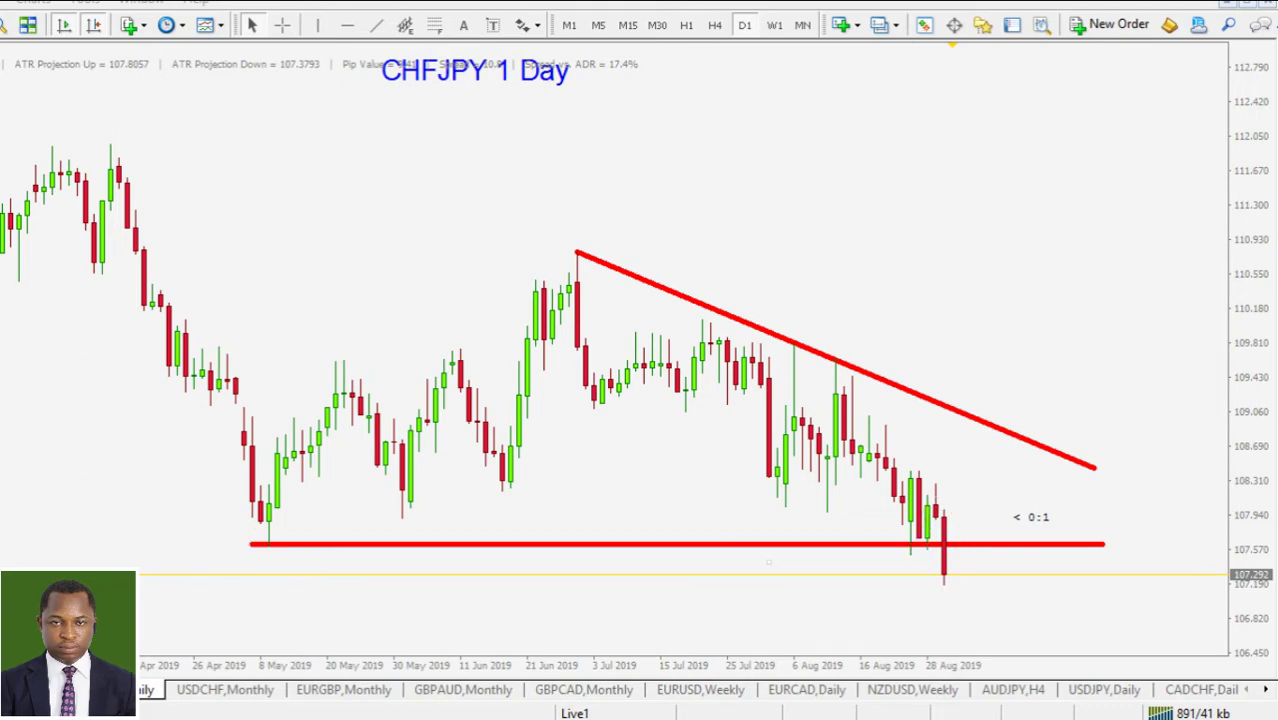
Step: Box the latest bearish daily candle in magenta and erase the box, and draw a blue downward arrow beside that candle and erase it
key(plus)
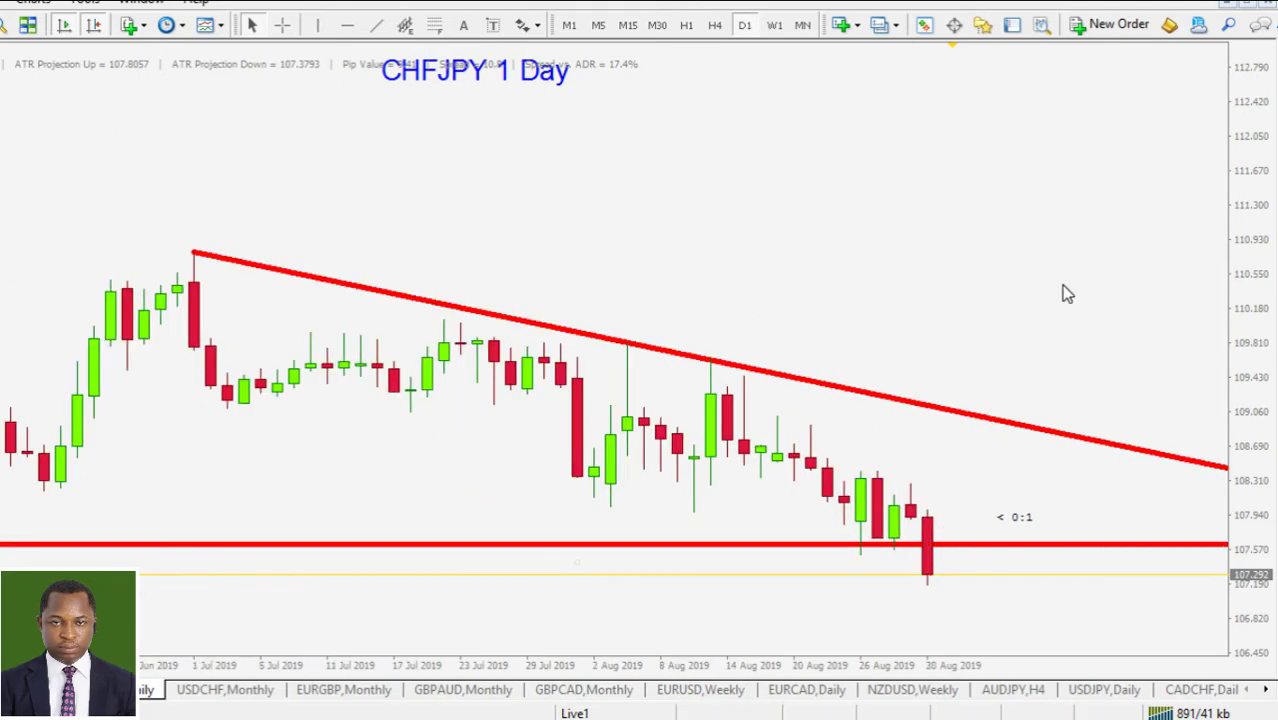
scroll(1061, 288, up, 1)
drag(1255, 440, 1248, 250)
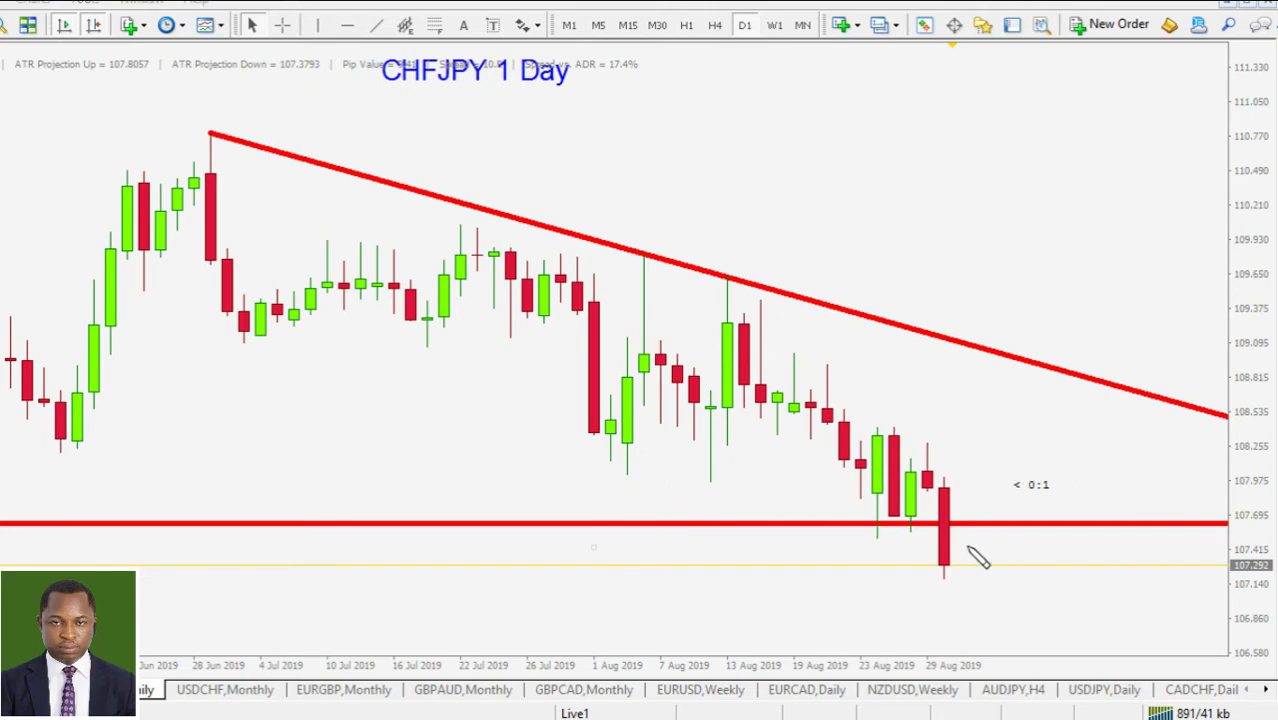
mouse_move(959, 572)
mouse_down()
mouse_move(961, 480)
mouse_move(927, 504)
mouse_move(930, 571)
mouse_move(959, 588)
mouse_move(960, 575)
mouse_up()
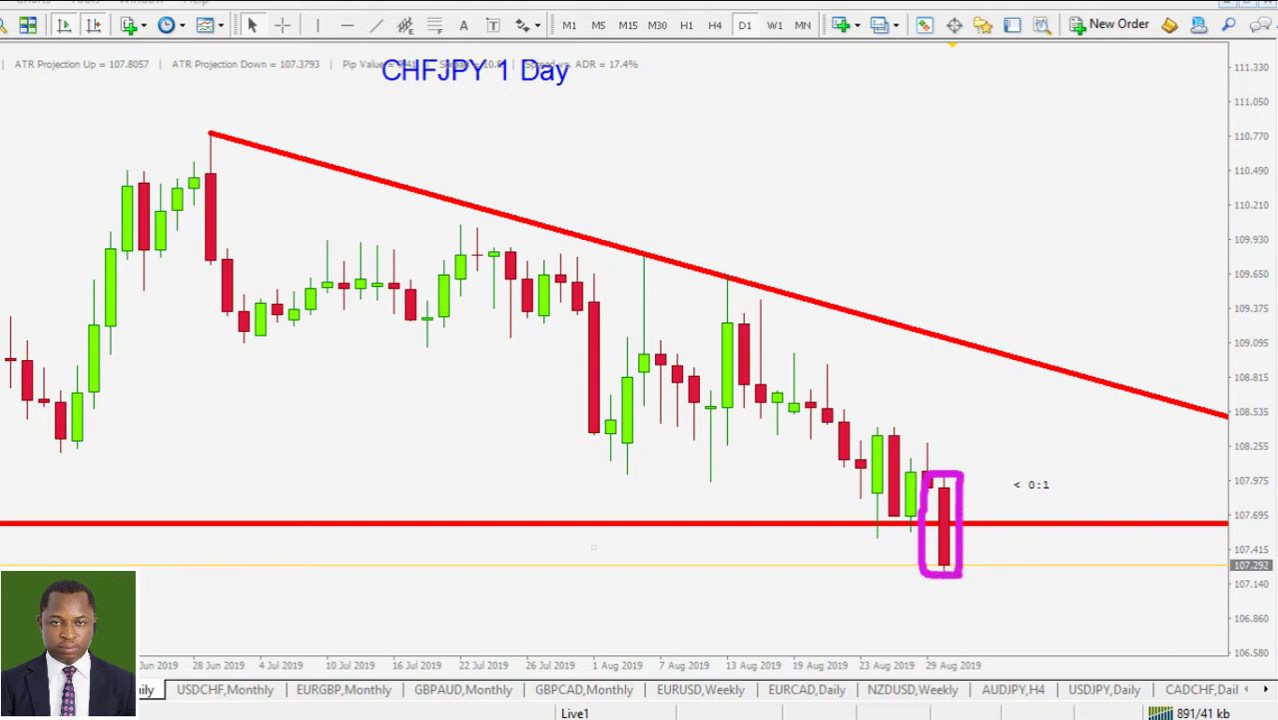
key(e)
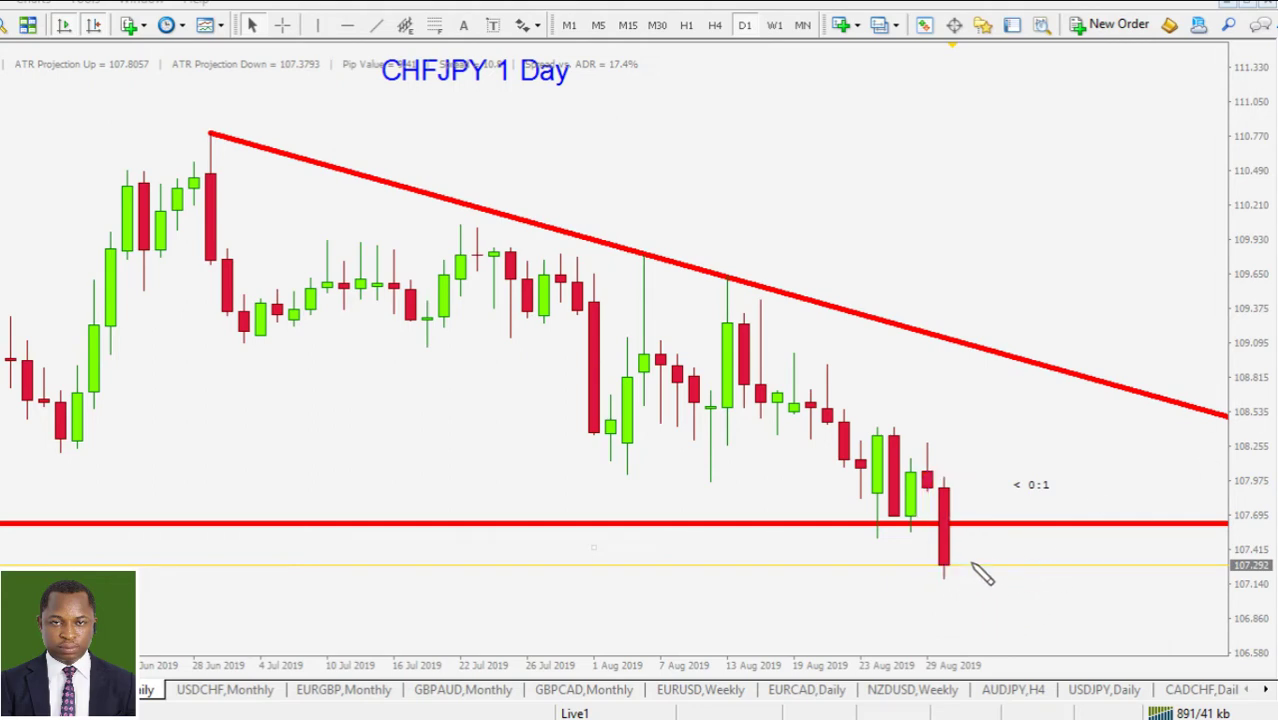
mouse_move(954, 569)
mouse_down()
mouse_move(962, 536)
mouse_move(956, 646)
mouse_move(1004, 593)
mouse_up()
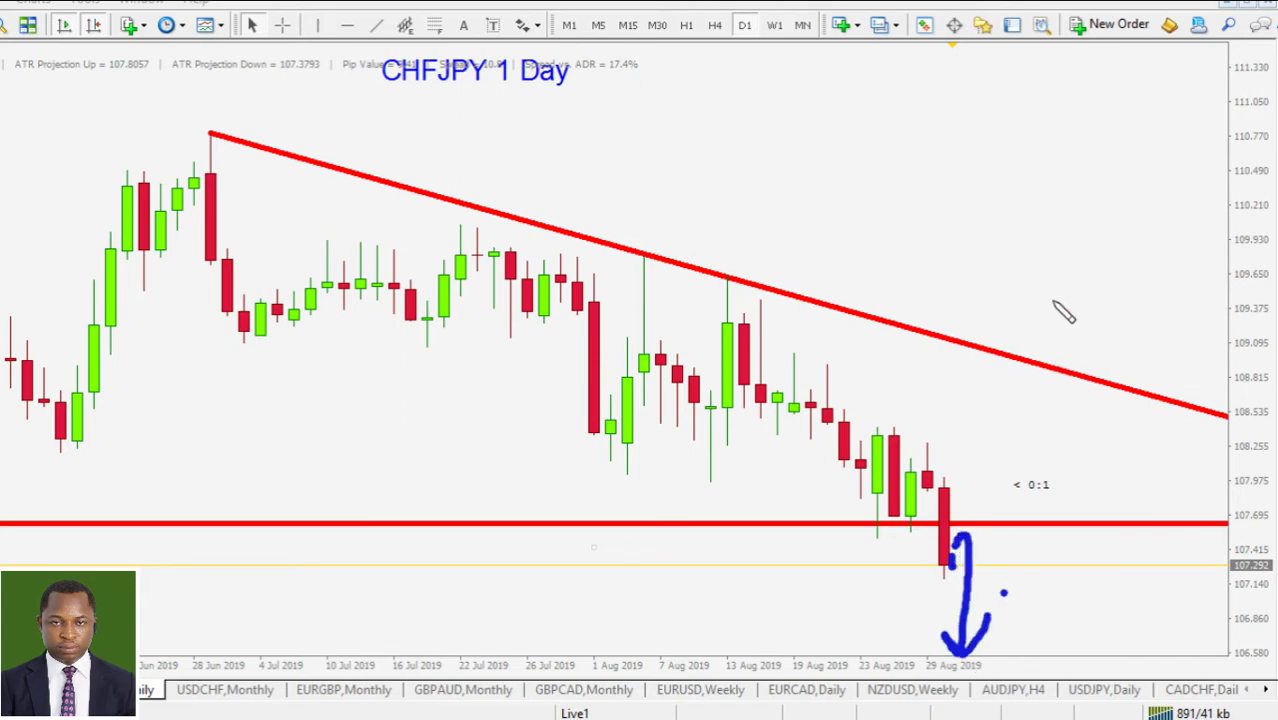
key(Escape)
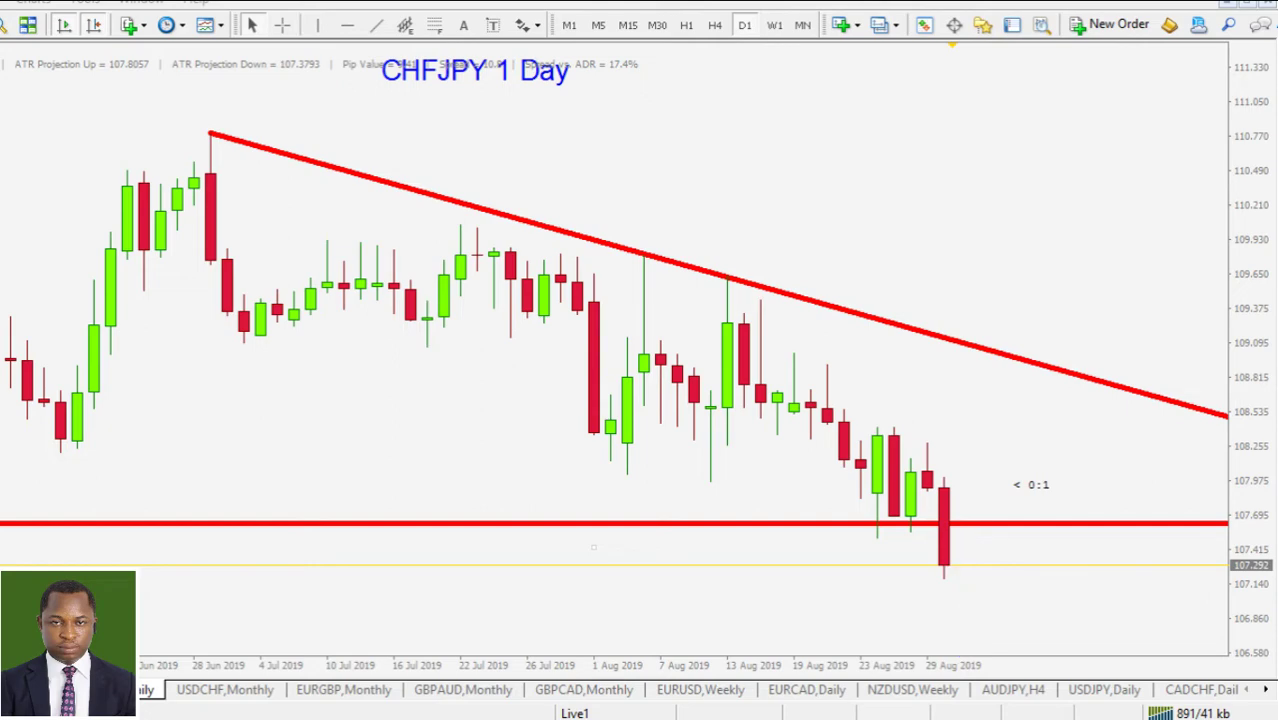
Step: Switch CHFJPY to the 4-hour timeframe and extend the lower black trendline farther beyond the latest candle
click(3, 27)
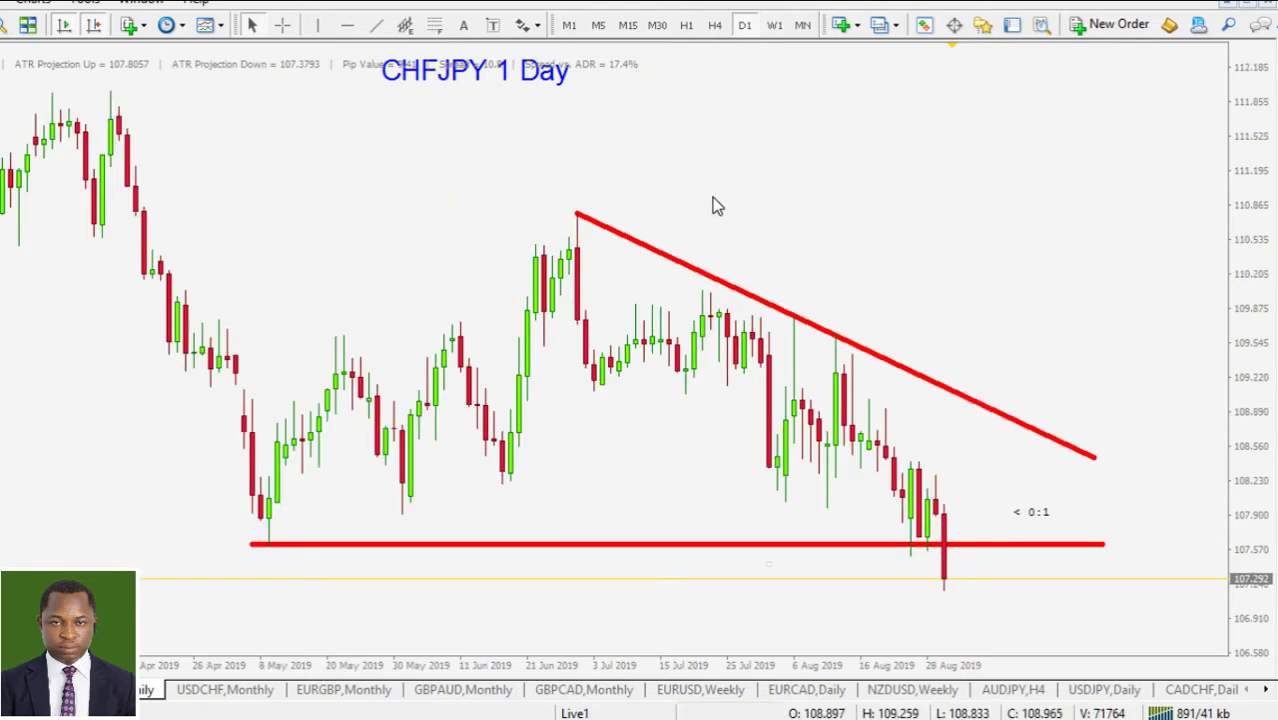
click(714, 25)
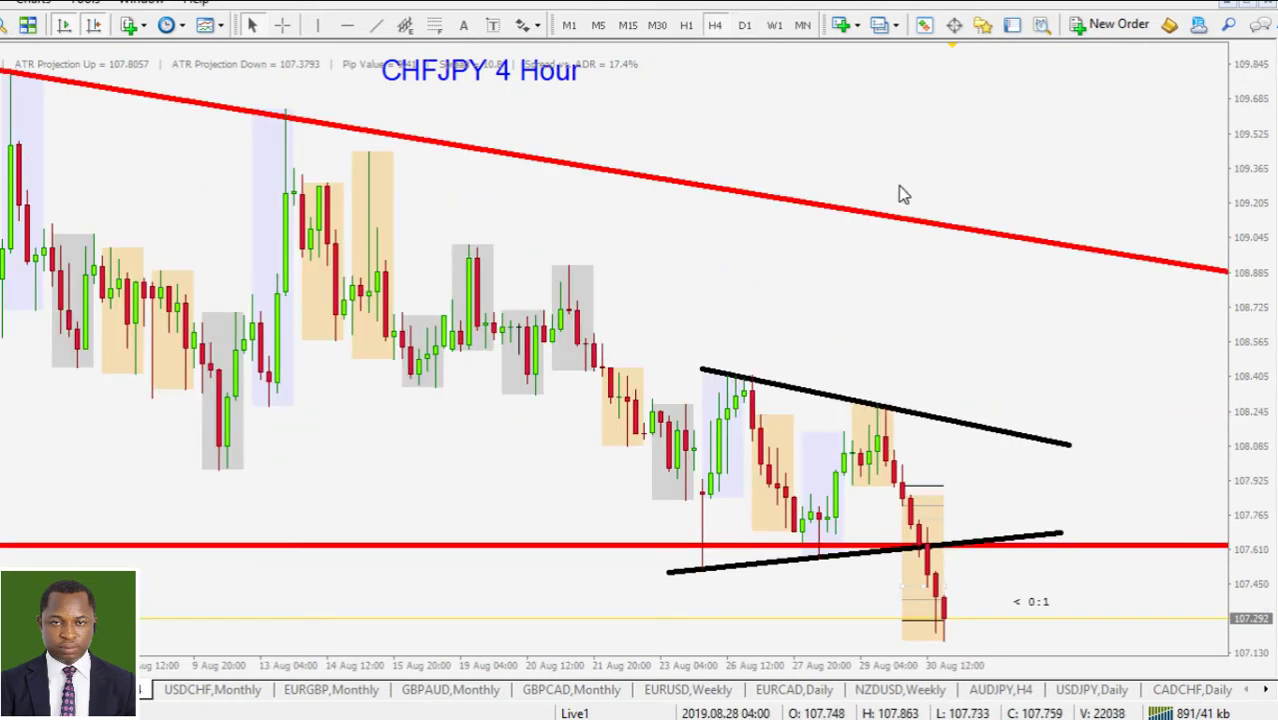
drag(1060, 540, 1087, 526)
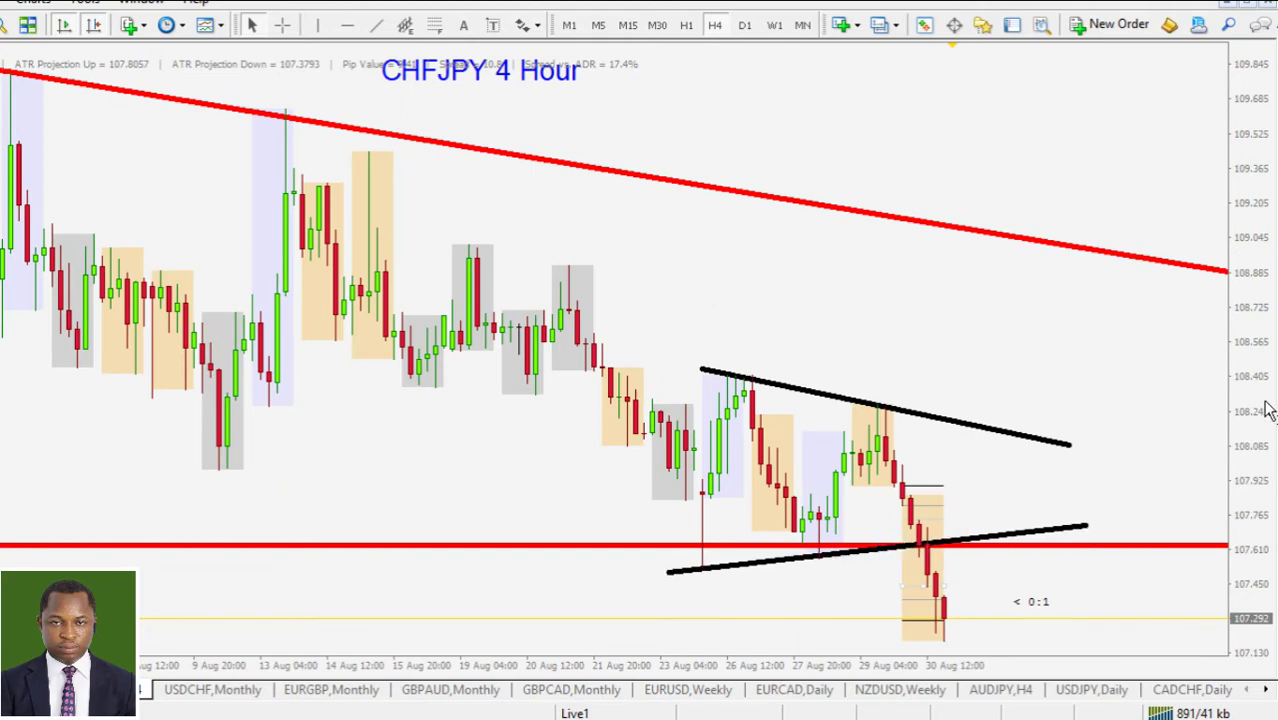
drag(1268, 410, 1252, 424)
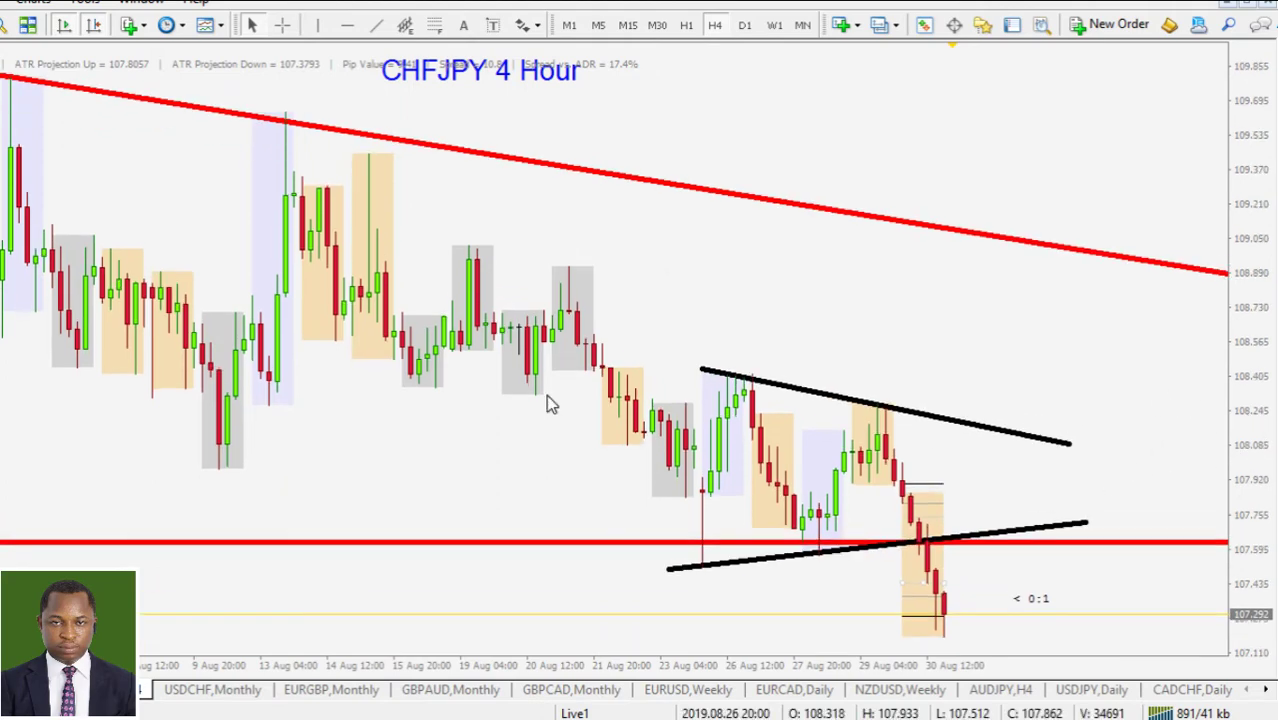
Step: Hide the horizontal red trendline on the H4 timeframe through its visualization properties
right_click(666, 558)
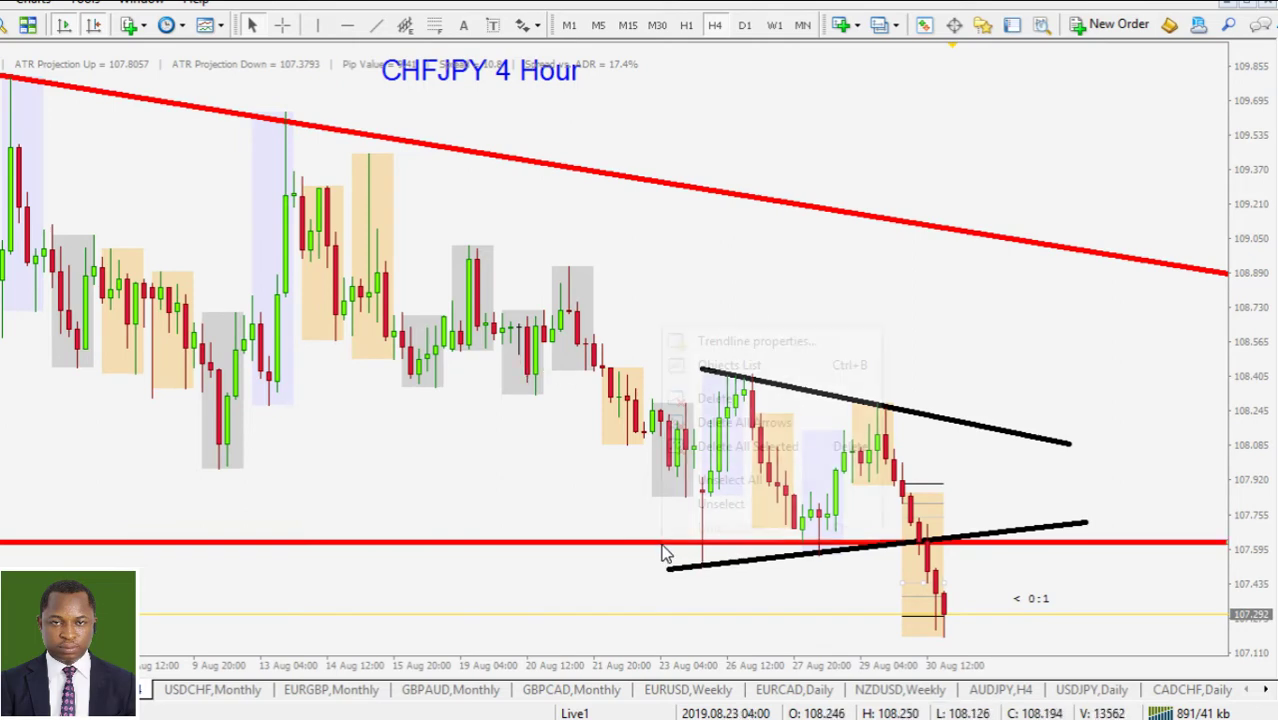
click(748, 343)
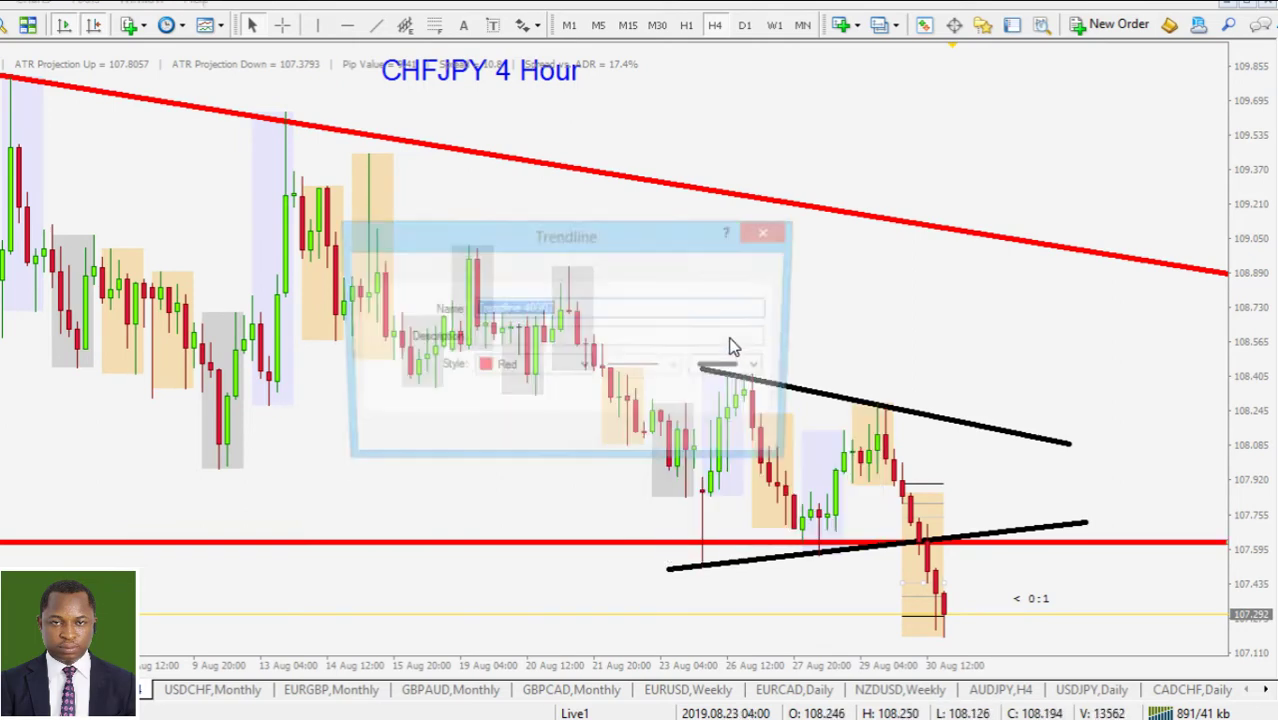
click(502, 271)
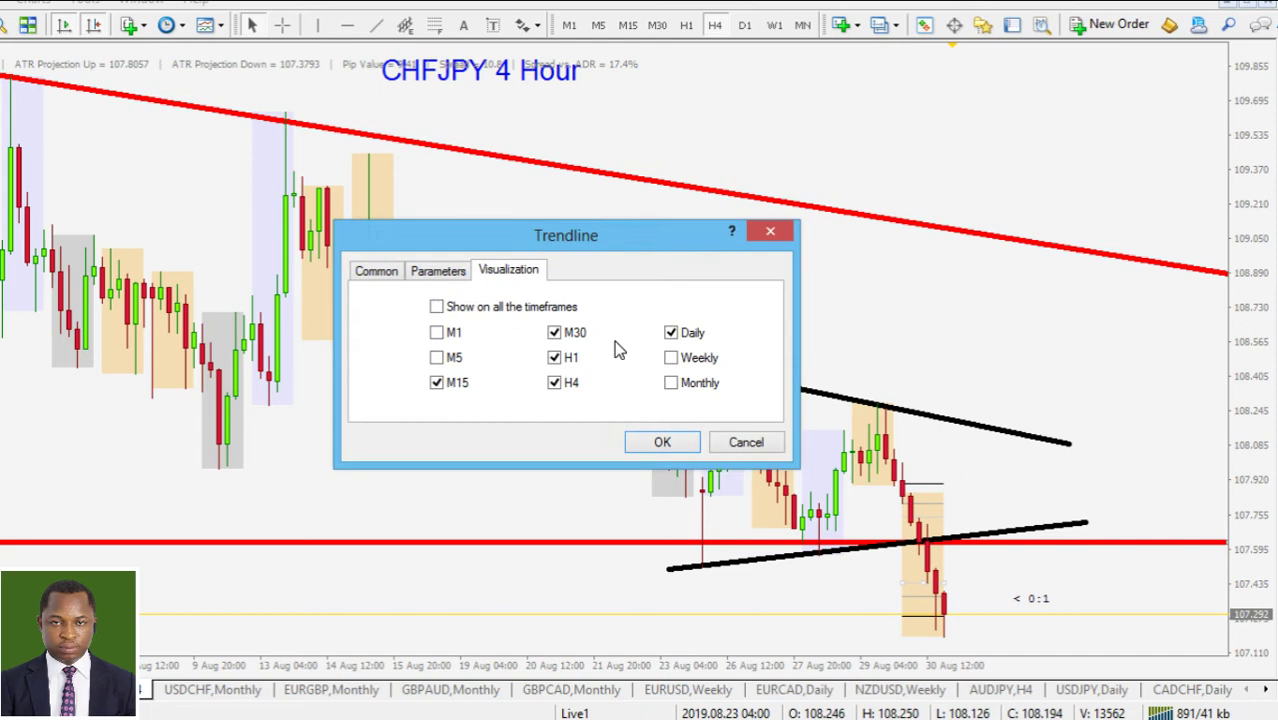
click(554, 382)
click(668, 443)
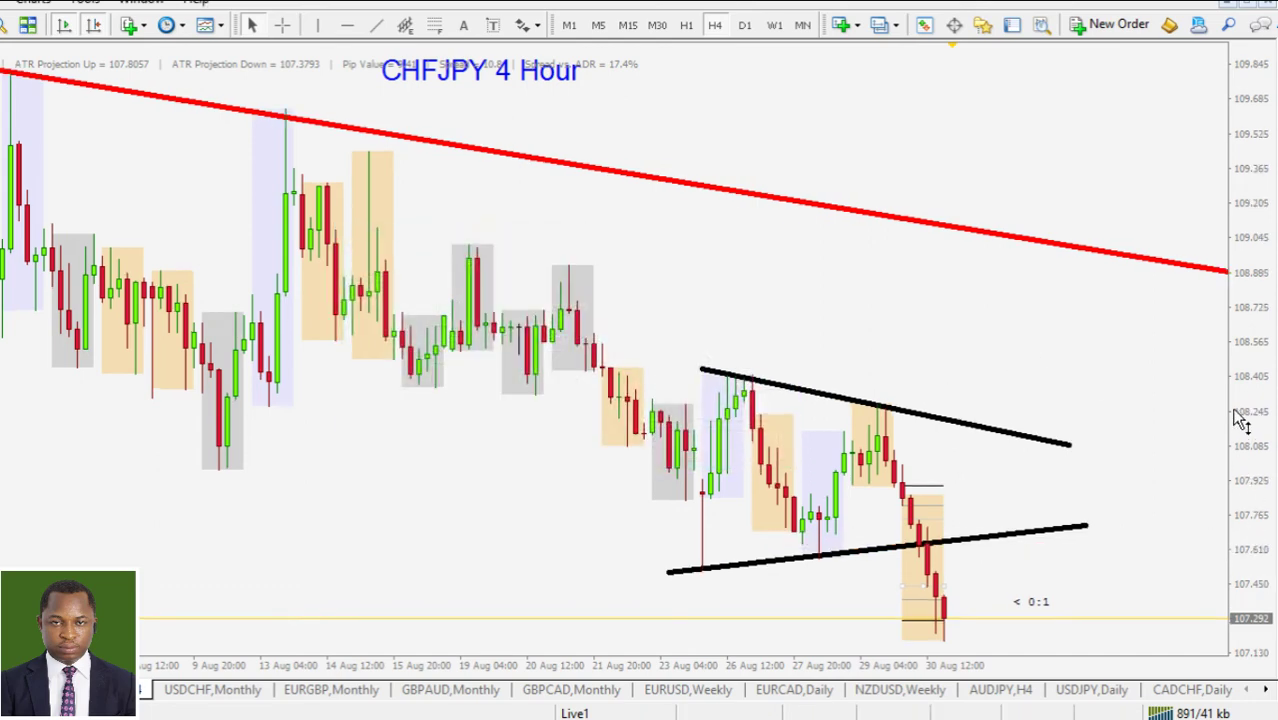
Step: Show the Navigator, apply the moving average and band indicators to the CHFJPY 4-hour chart, and close the Navigator
click(983, 25)
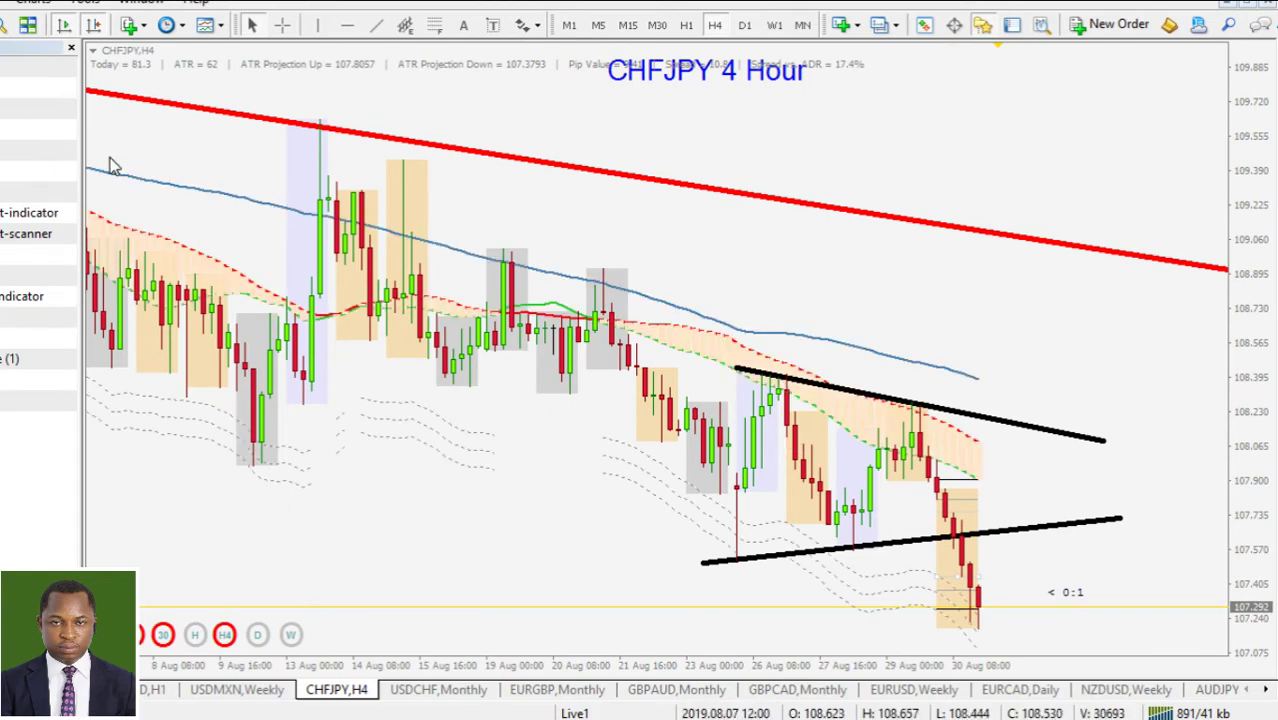
click(71, 47)
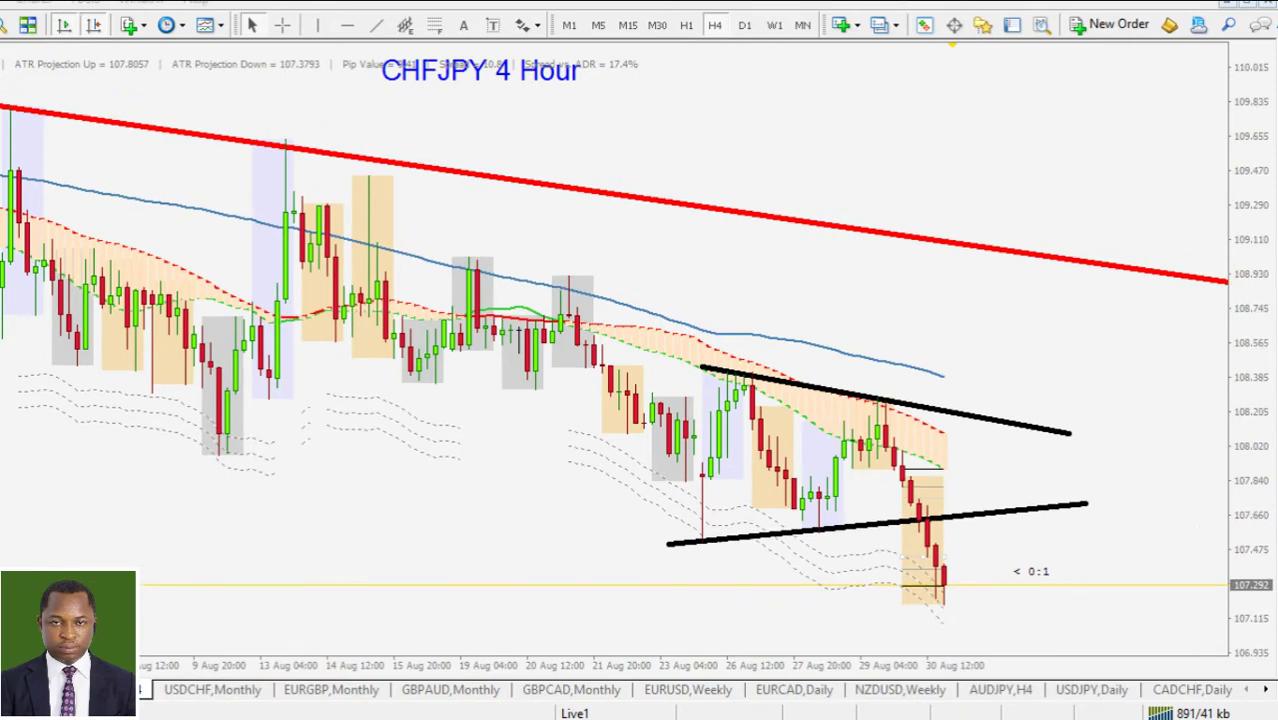
Step: Trace the upper and lower black trendlines of the 4-hour pattern in magenta, marking the upper line again above the last swing high
drag(702, 365, 940, 402)
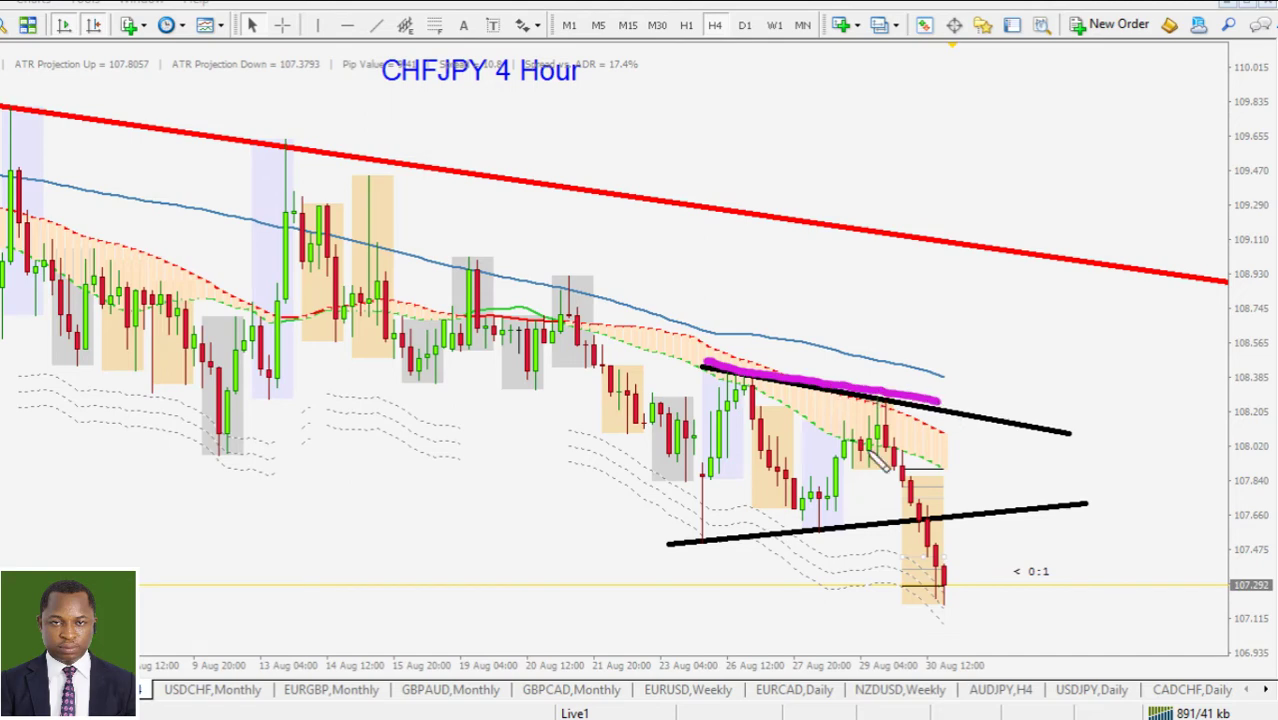
drag(668, 546, 1034, 512)
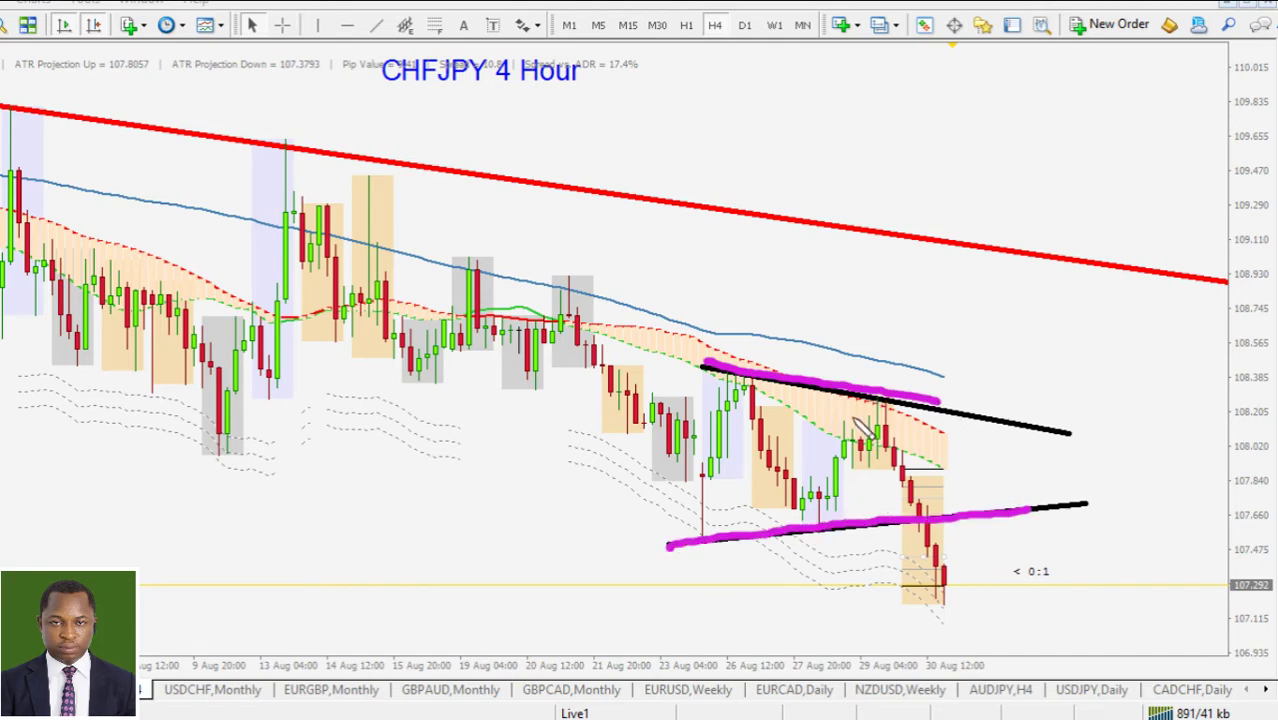
drag(850, 400, 990, 420)
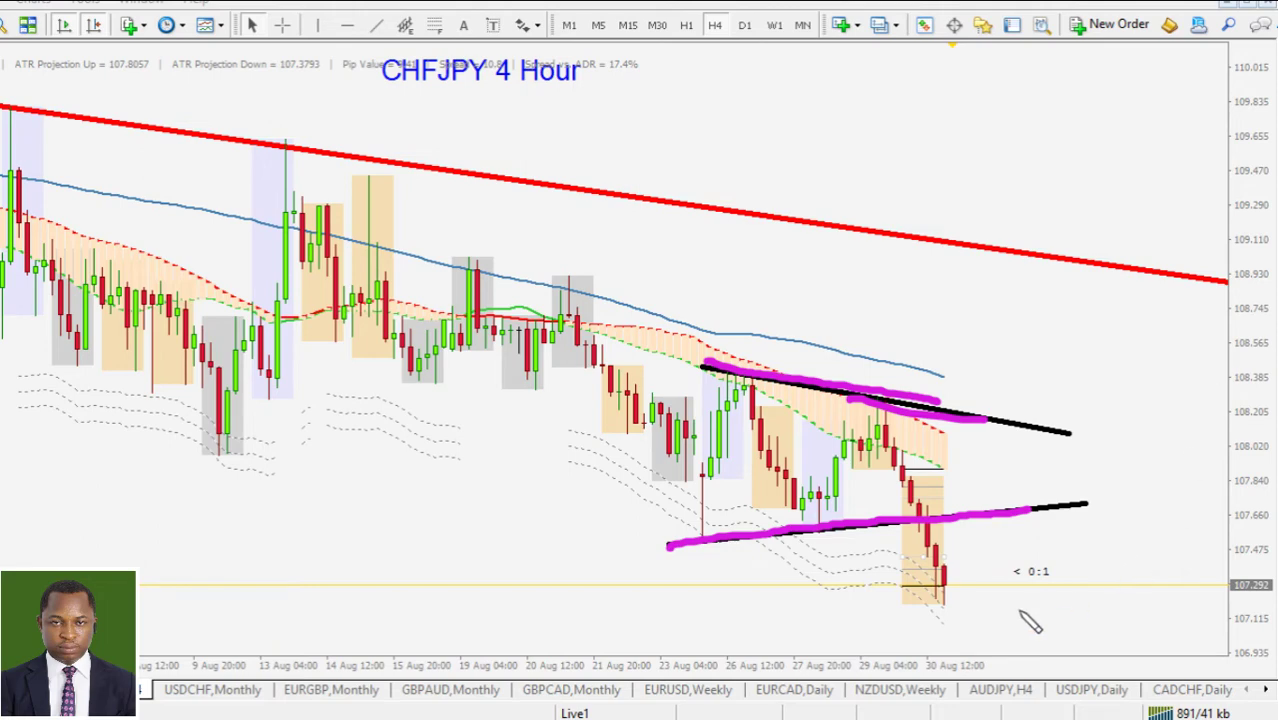
Step: Sketch in blue a dashed retest of the boxed lower black trendline with a downward arrow, add a check mark, underline the title, and erase everything
mouse_move(942, 586)
mouse_down()
mouse_move(956, 622)
mouse_move(1004, 536)
mouse_move(1058, 512)
mouse_move(978, 522)
mouse_move(1052, 513)
mouse_up()
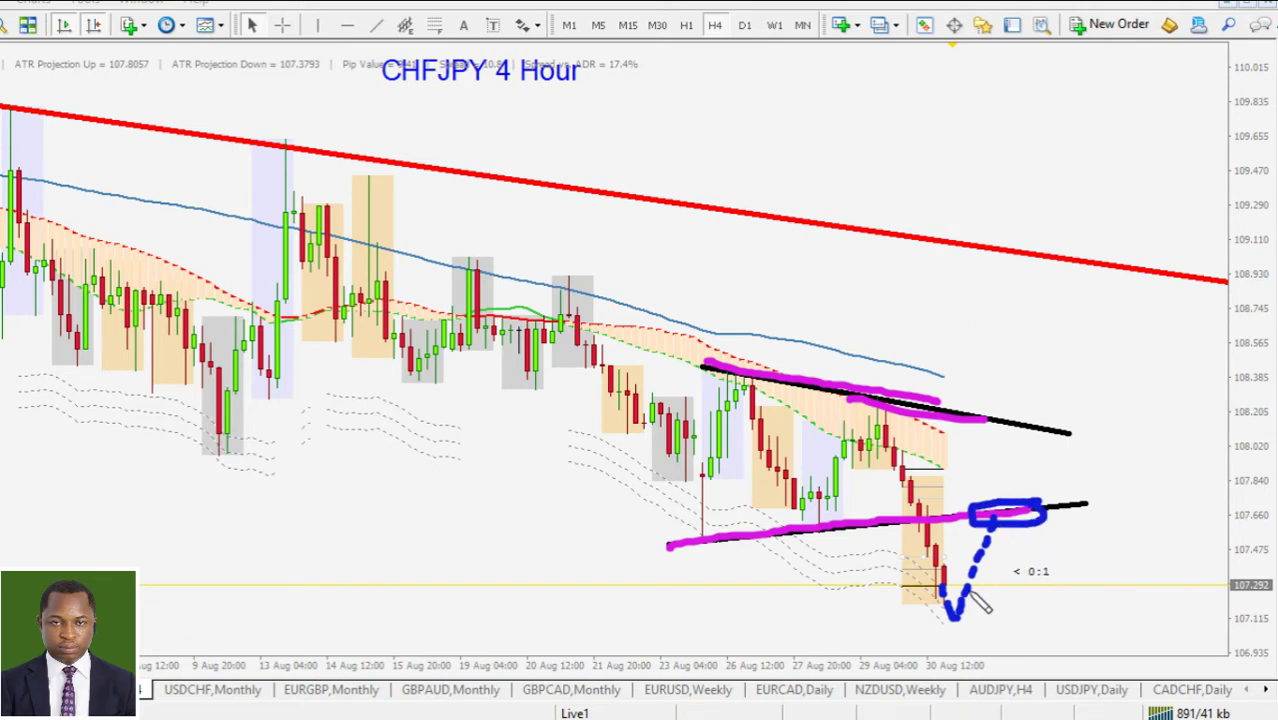
mouse_move(1011, 520)
mouse_down()
mouse_move(1010, 555)
mouse_move(1045, 556)
mouse_move(1022, 645)
mouse_move(1053, 626)
mouse_up()
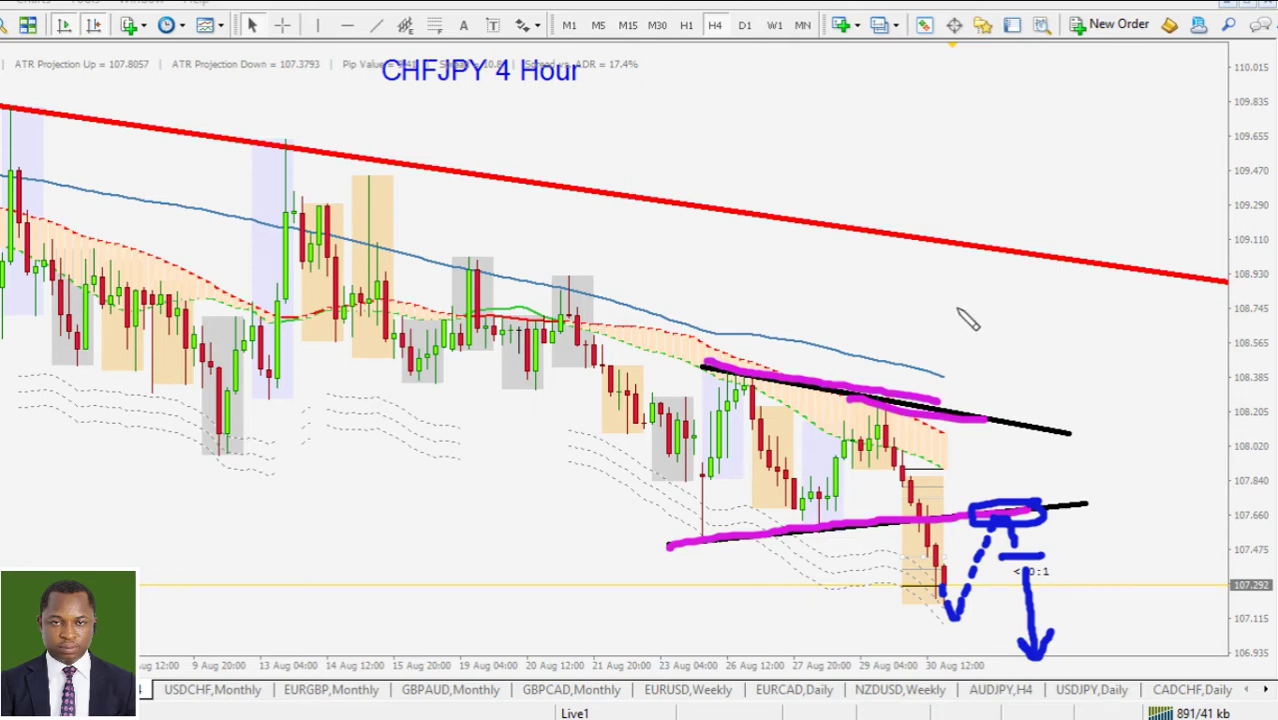
mouse_move(932, 343)
mouse_down()
mouse_move(995, 297)
mouse_move(1035, 205)
mouse_up()
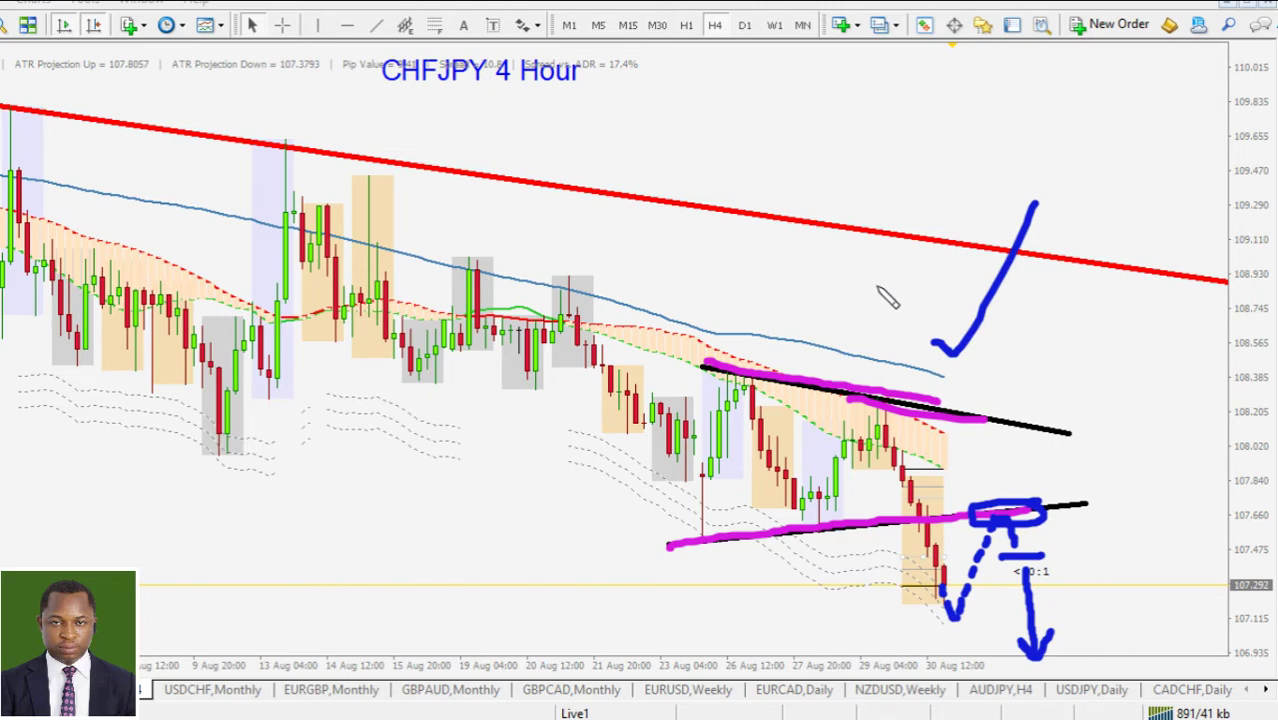
drag(385, 102, 597, 102)
key(Escape)
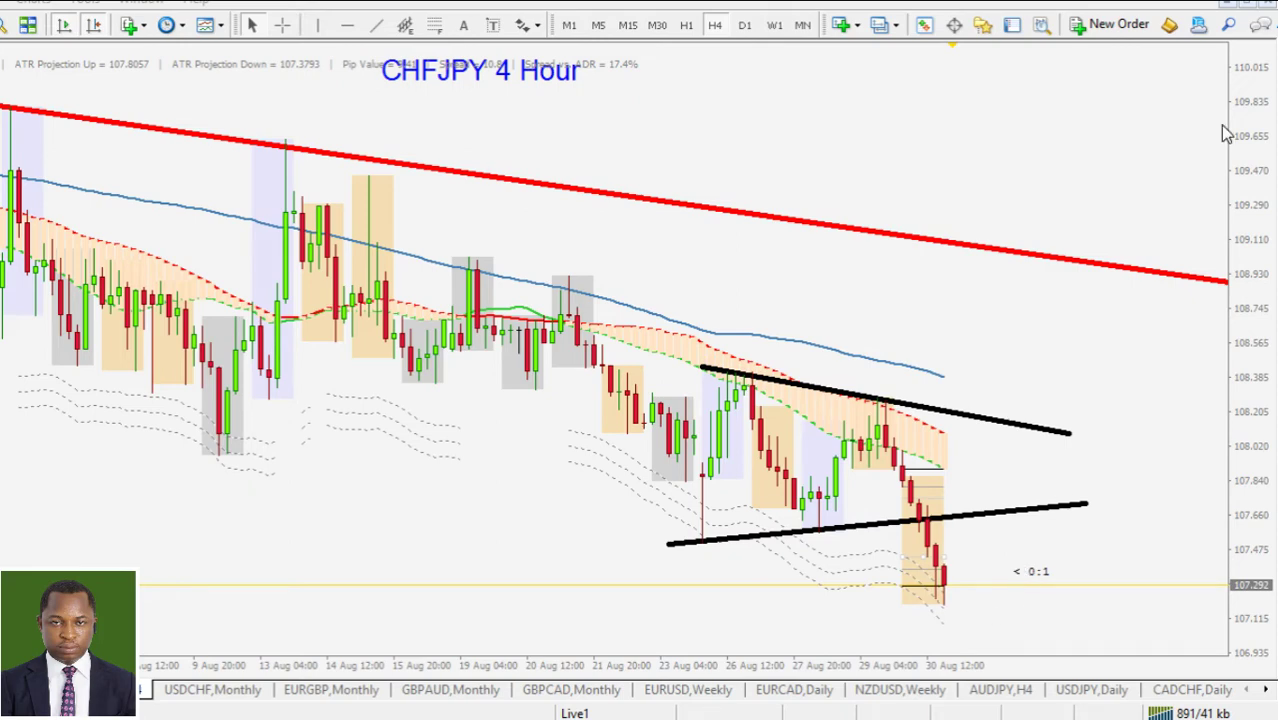
Step: Remove the moving average and band indicators from the CHFJPY 4-hour chart
drag(1252, 350, 1262, 206)
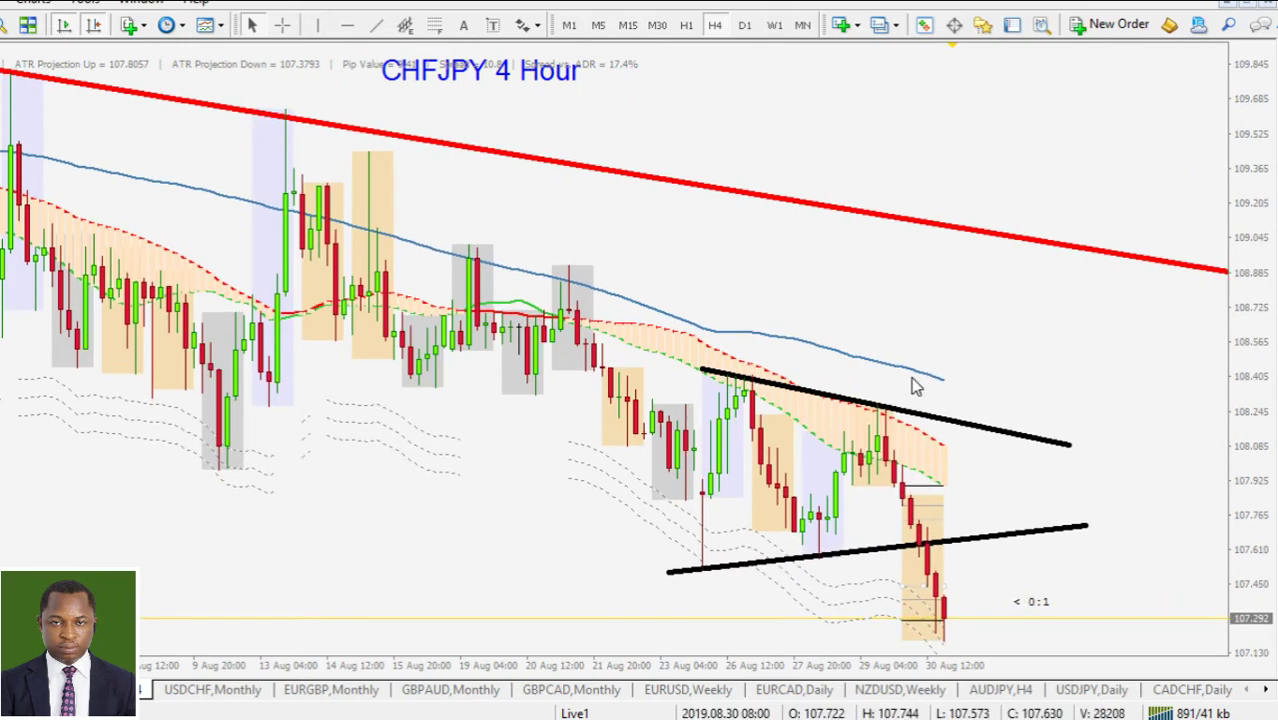
right_click(818, 418)
click(850, 449)
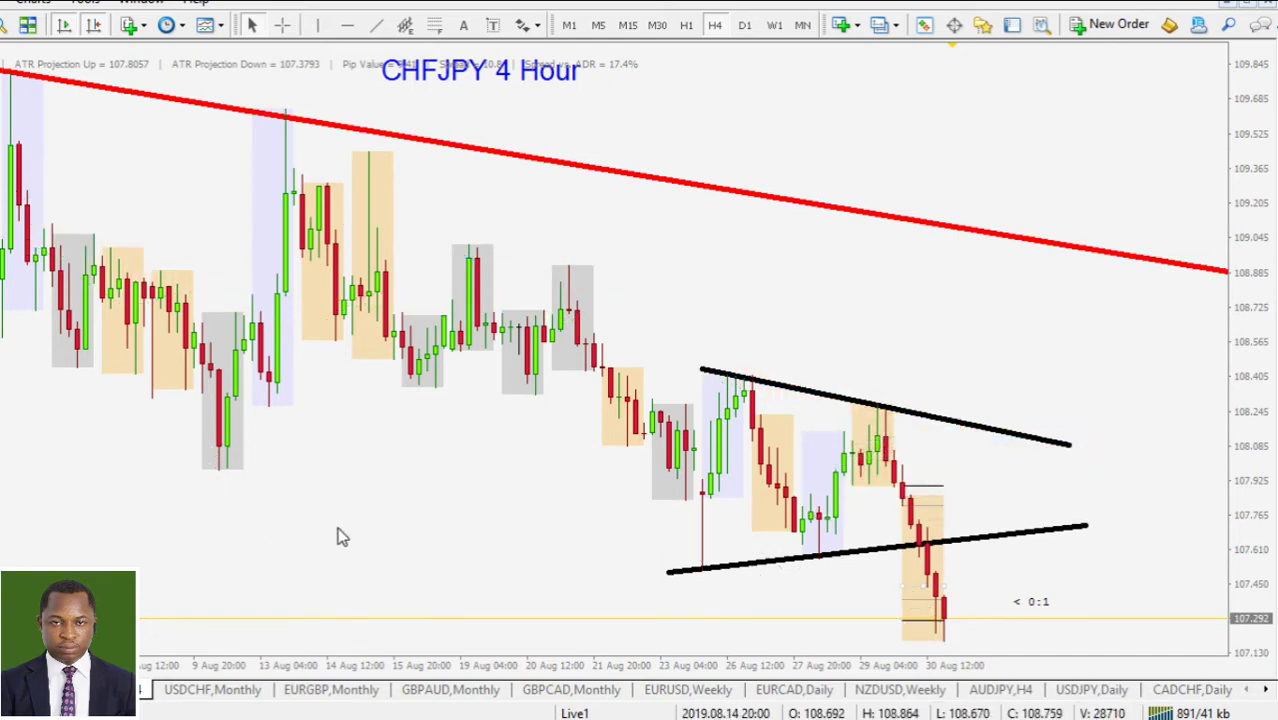
Step: Open the USDCHF monthly chart, sketch a blue horizontal arrow through the range between the magenta lines, and erase it
click(212, 689)
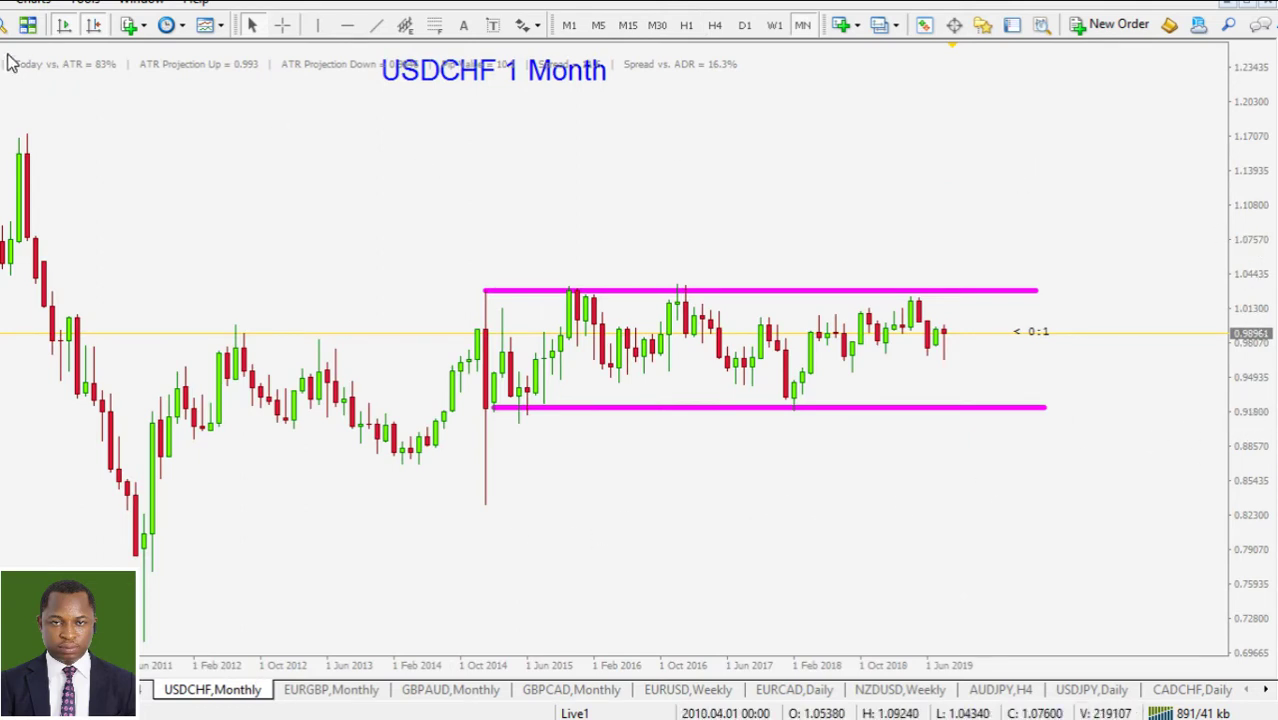
key(plus)
drag(1236, 296, 1242, 324)
drag(676, 326, 860, 331)
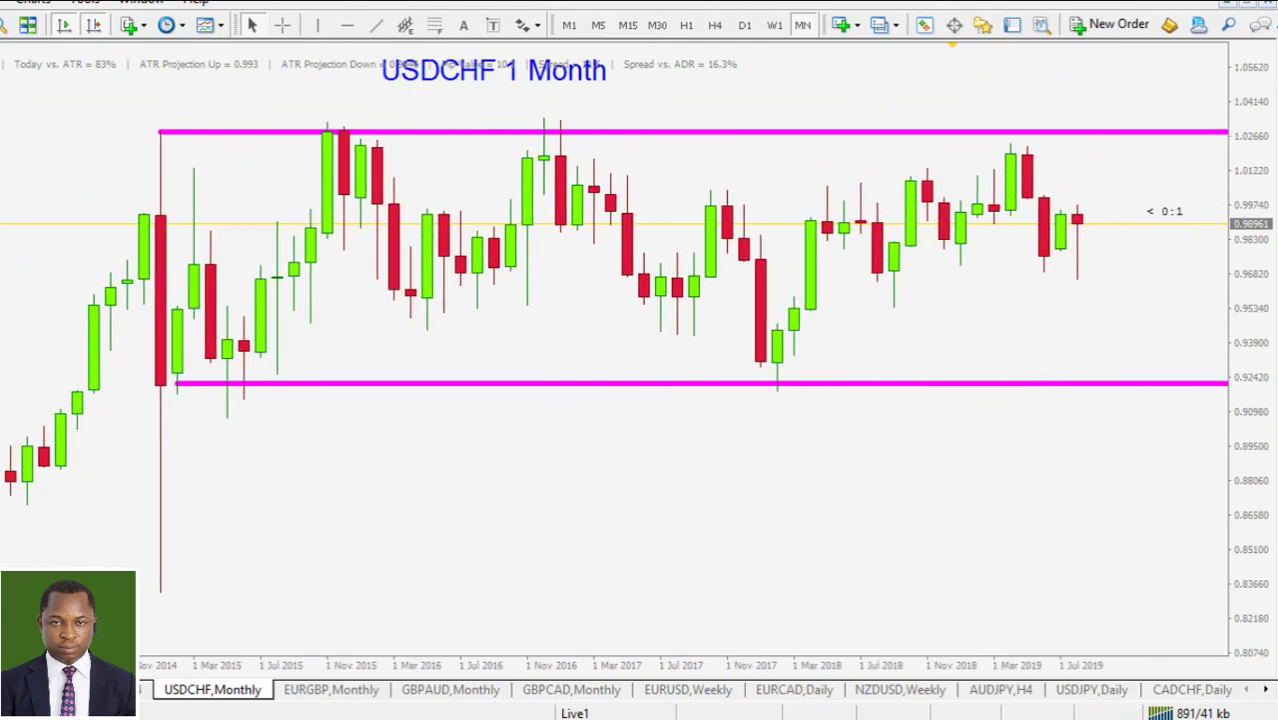
mouse_move(90, 263)
mouse_down()
mouse_move(964, 277)
mouse_move(928, 250)
mouse_up()
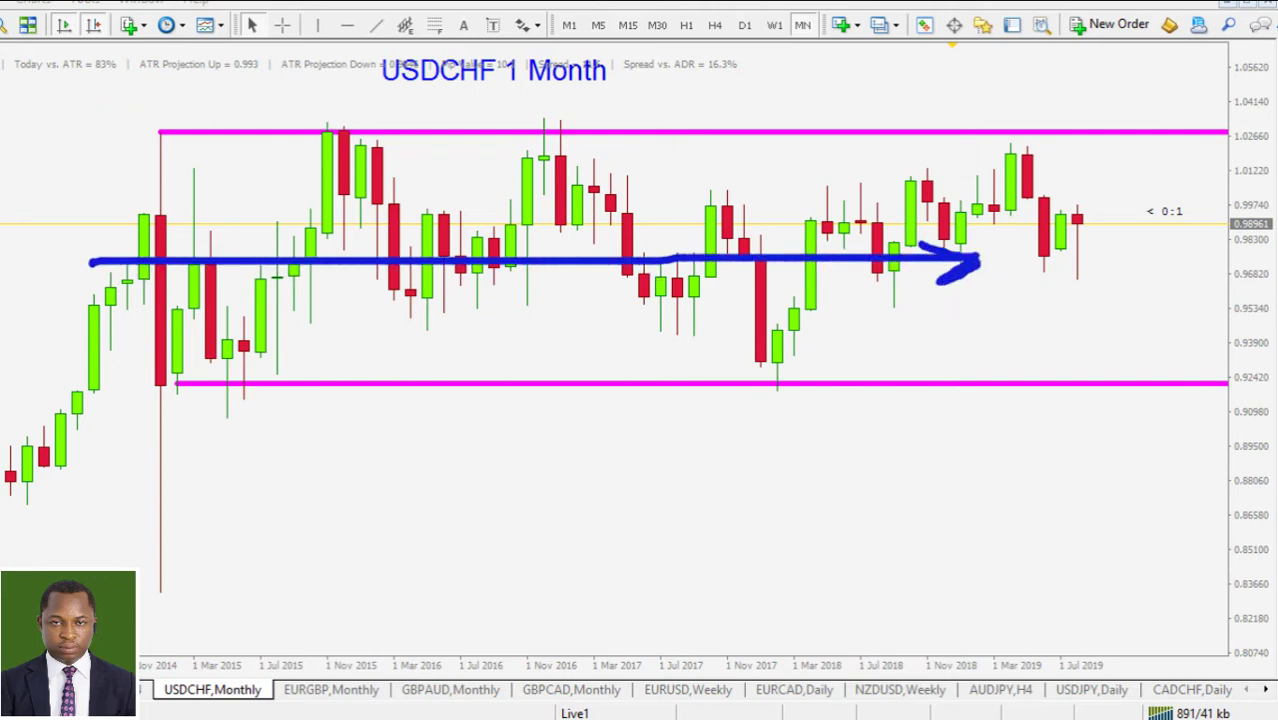
key(e)
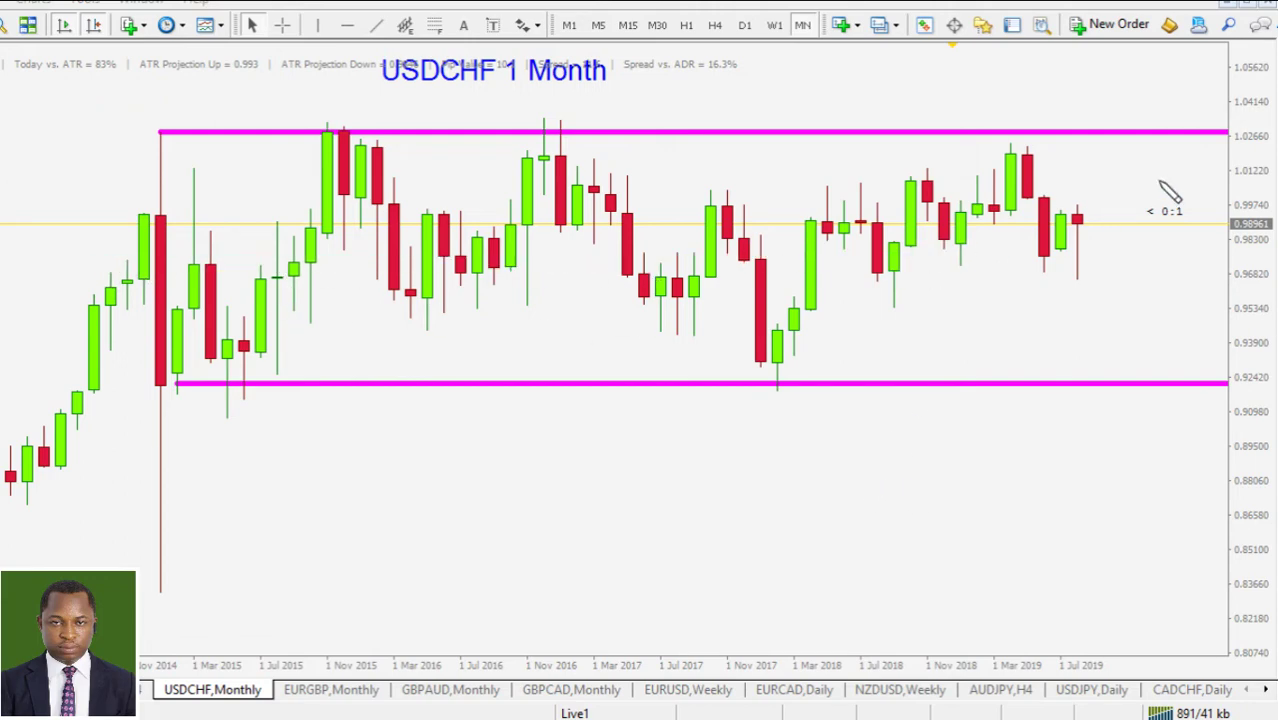
Step: Sketch the blue zigzag of swings between the two magenta range lines, ending in a downward arrow at the lower line, and erase it
mouse_move(1127, 143)
mouse_down()
mouse_move(1044, 128)
mouse_move(1095, 240)
mouse_move(1193, 157)
mouse_move(1066, 145)
mouse_up()
key(Escape)
mouse_move(155, 150)
mouse_down()
mouse_move(176, 224)
mouse_move(258, 364)
mouse_move(444, 322)
mouse_move(566, 188)
mouse_move(765, 340)
mouse_move(890, 285)
mouse_move(993, 158)
mouse_move(1060, 215)
mouse_move(1085, 378)
mouse_move(1117, 343)
mouse_up()
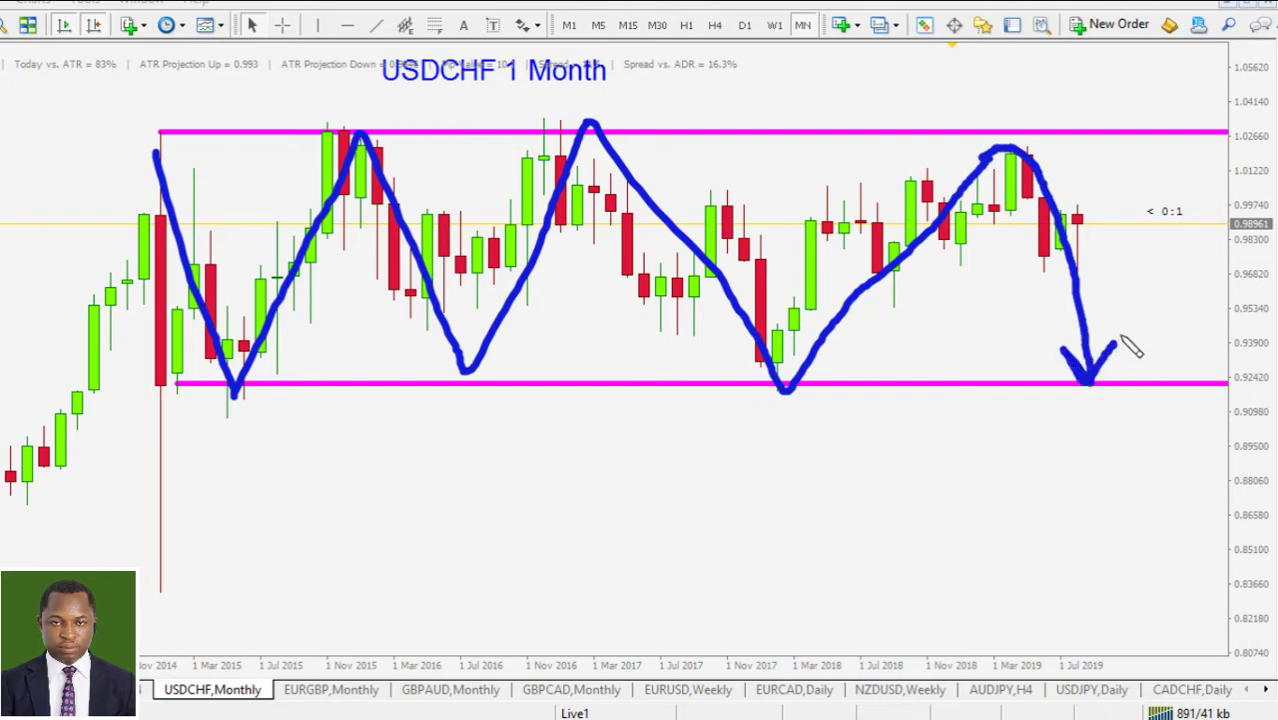
key(e)
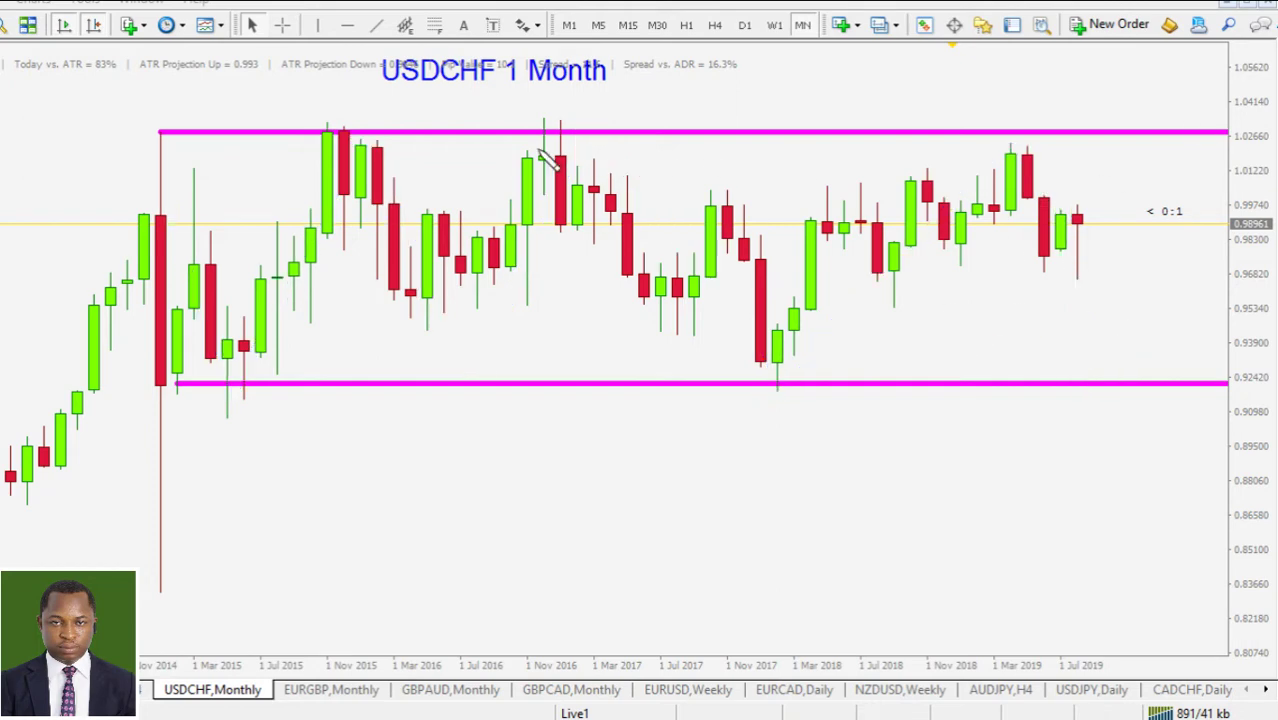
Step: Underline USD and CHF in the title, sketch a blue downward arrow from the last candle towards the lower magenta line, and erase both
drag(362, 101, 507, 95)
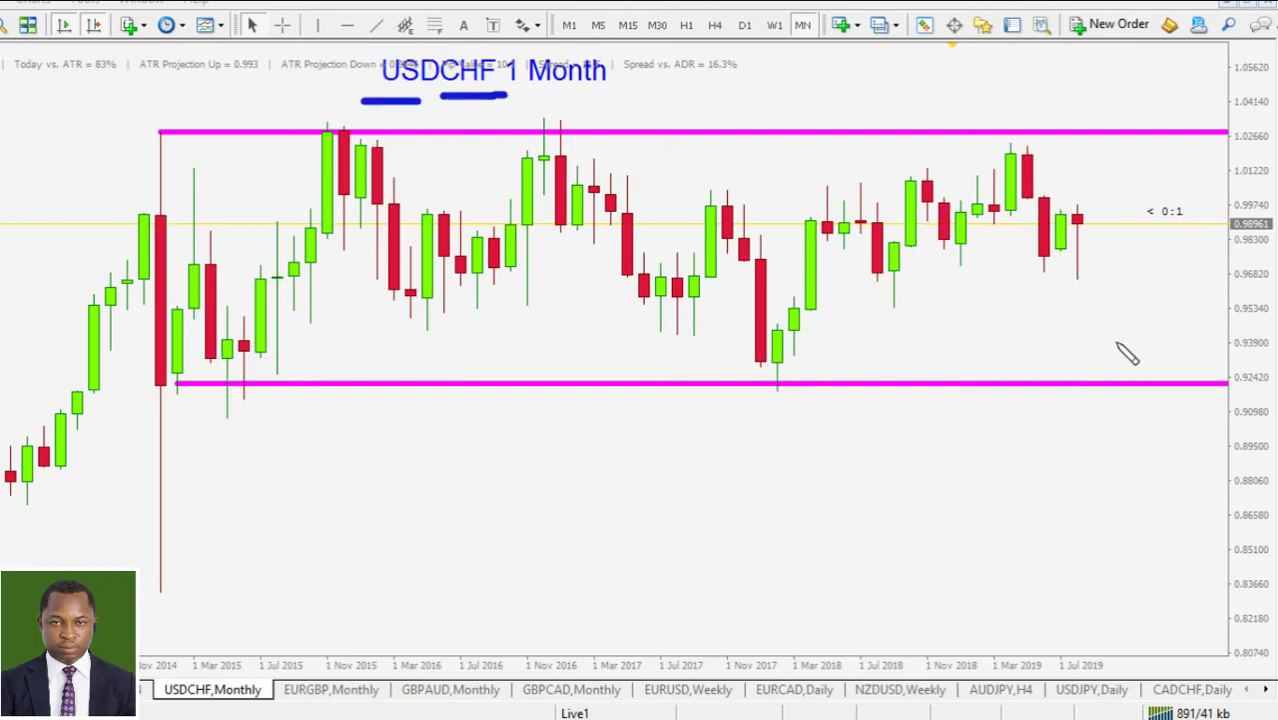
mouse_move(1085, 220)
mouse_down()
mouse_move(1110, 348)
mouse_move(1128, 305)
mouse_up()
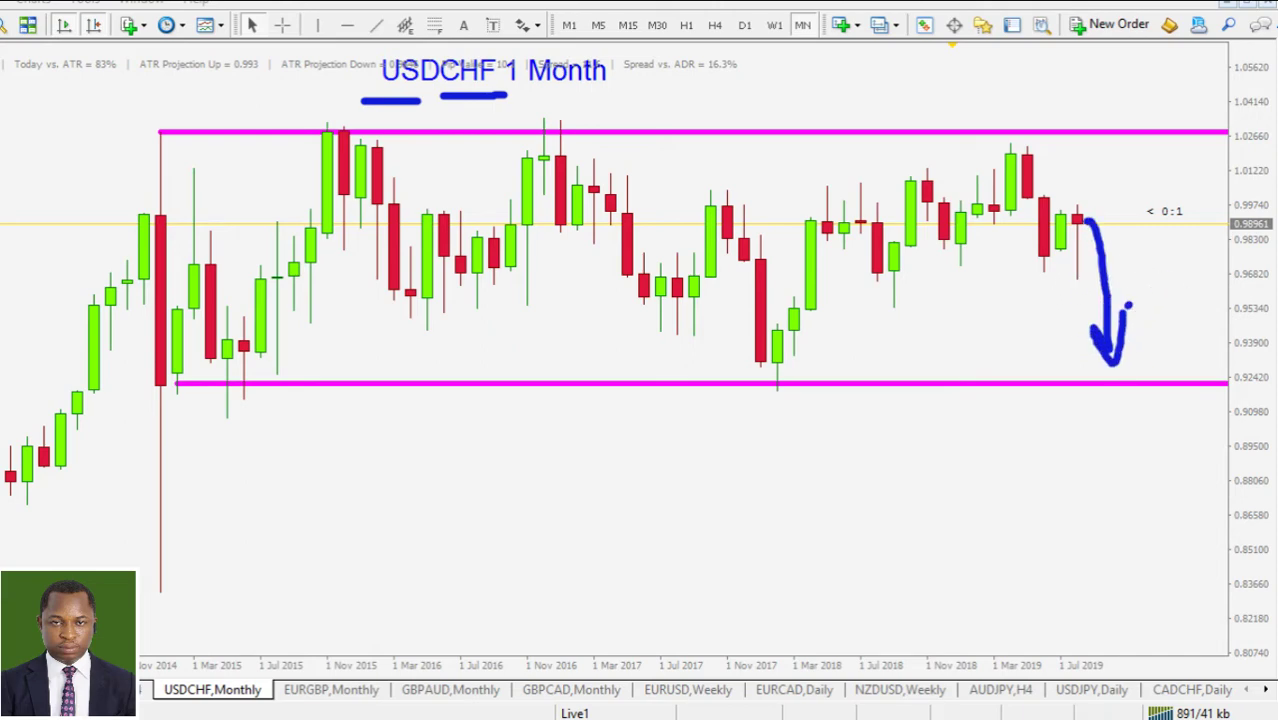
key(Escape)
Step: Sketch a blue rising trendline from the range low with its break, boxed retest and downward arrow in orange, then erase everything
mouse_move(777, 386)
mouse_down()
mouse_move(890, 322)
mouse_move(1088, 172)
mouse_up()
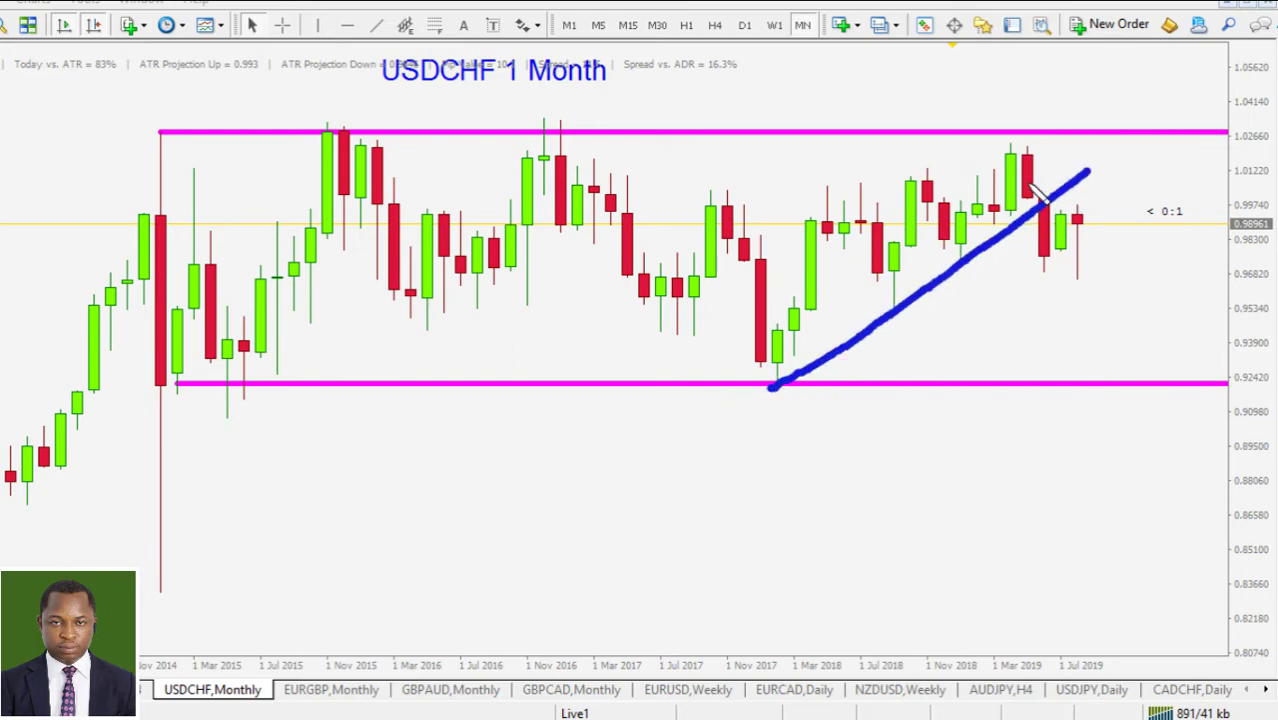
mouse_move(1016, 143)
mouse_down()
mouse_move(1047, 258)
mouse_move(1057, 200)
mouse_move(1079, 216)
mouse_move(1078, 194)
mouse_move(1107, 294)
mouse_move(1110, 372)
mouse_move(1127, 318)
mouse_up()
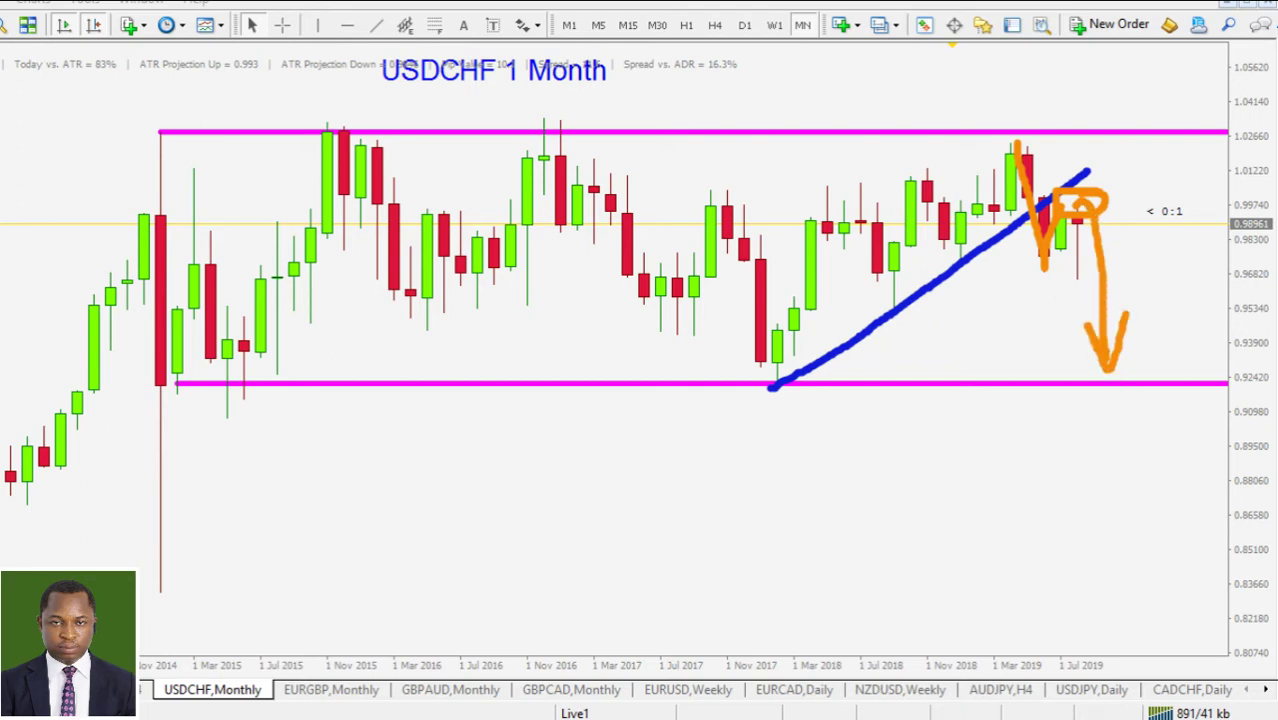
key(Escape)
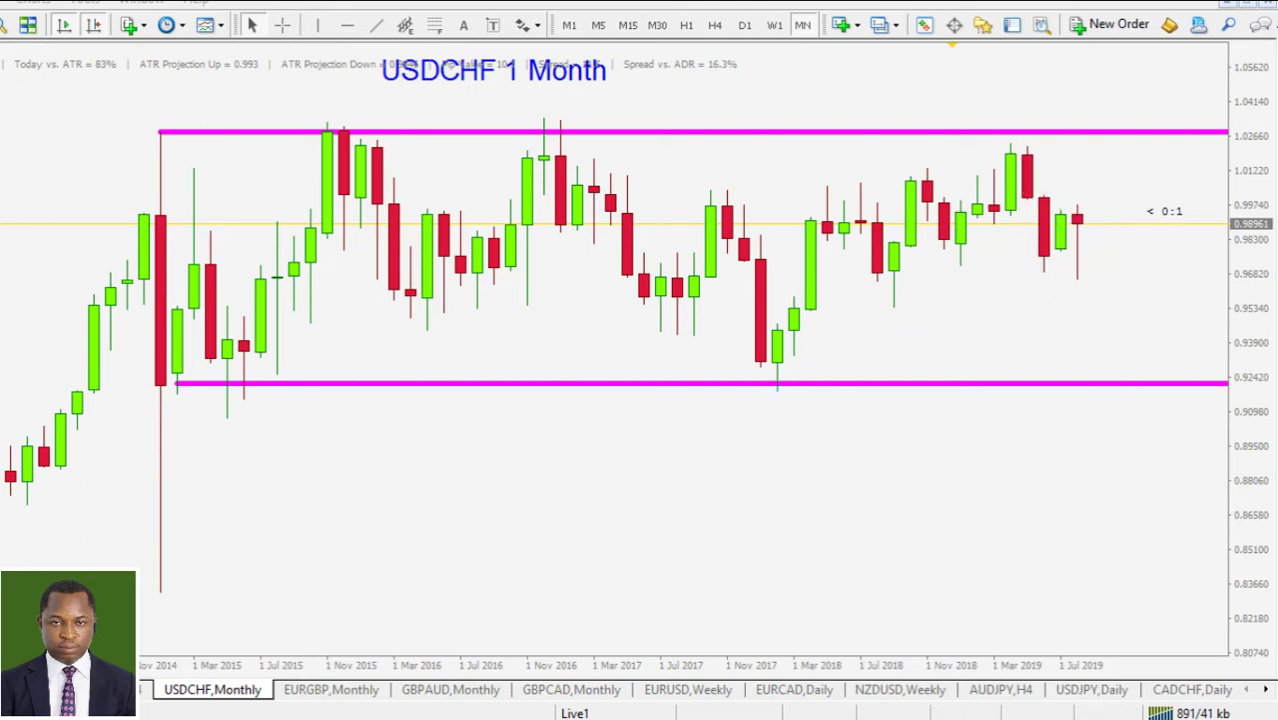
click(3, 26)
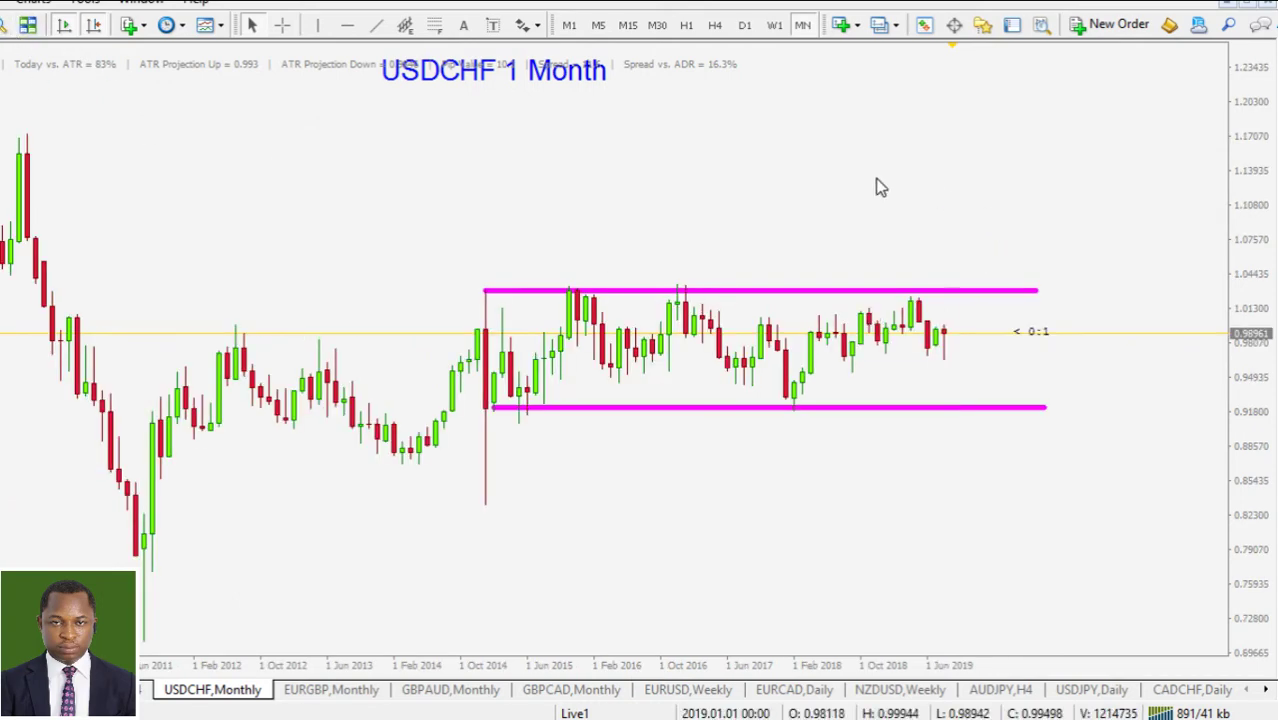
Step: Switch USDCHF to the weekly timeframe, trace the upper blue trendline in orange, and label it with an R
click(774, 24)
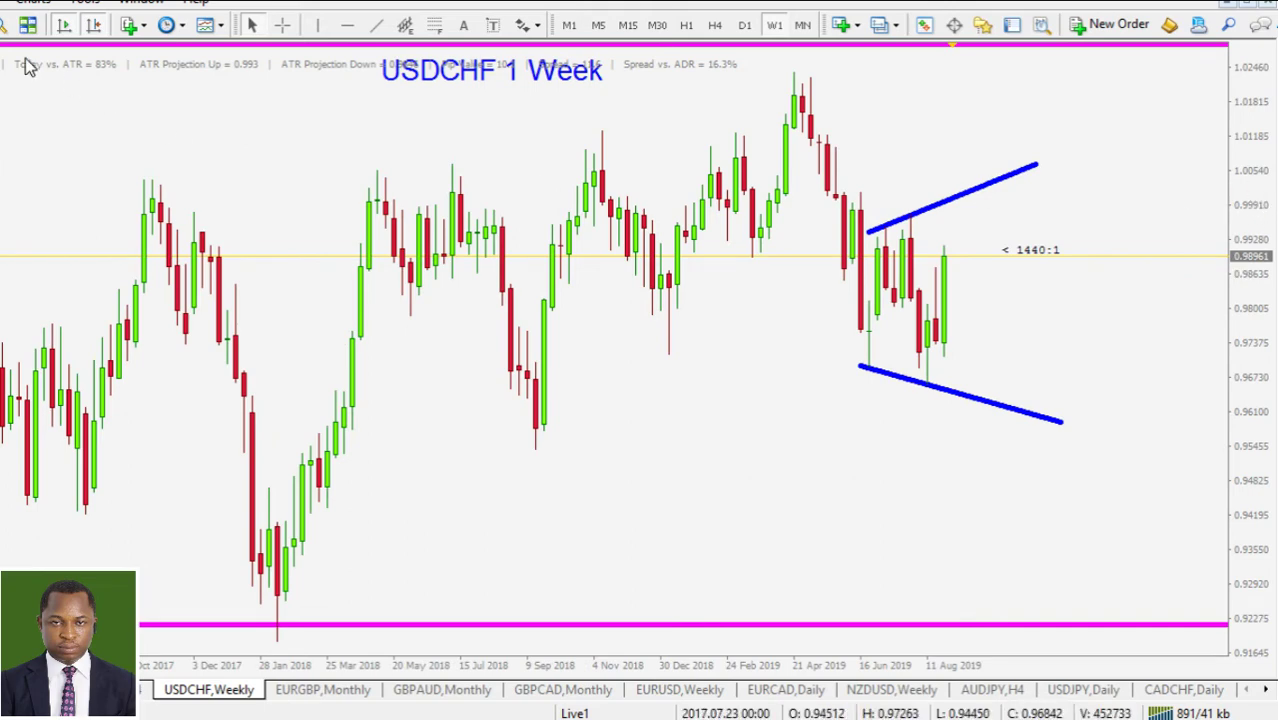
key(plus)
scroll(1150, 425, up, 1)
drag(1250, 371, 1247, 460)
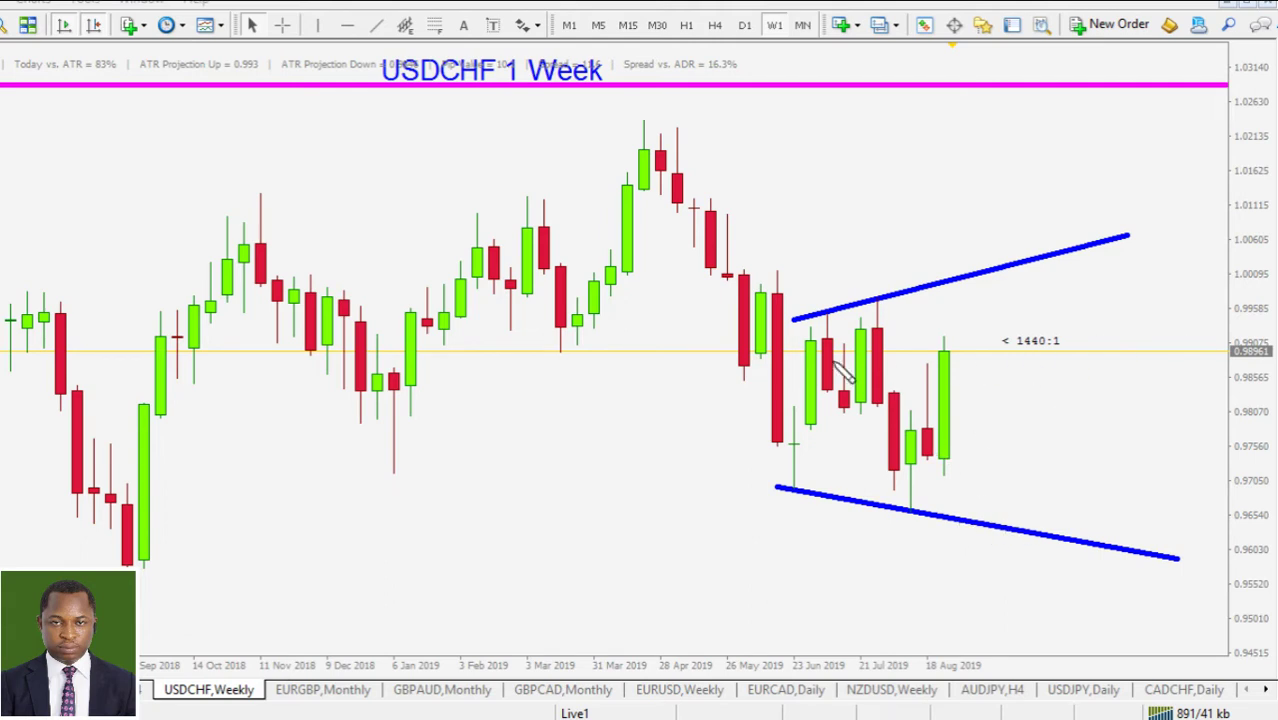
mouse_move(787, 324)
mouse_down()
mouse_move(833, 299)
mouse_move(1138, 233)
mouse_up()
mouse_move(992, 182)
mouse_down()
mouse_move(992, 236)
mouse_move(1002, 175)
mouse_move(1037, 233)
mouse_up()
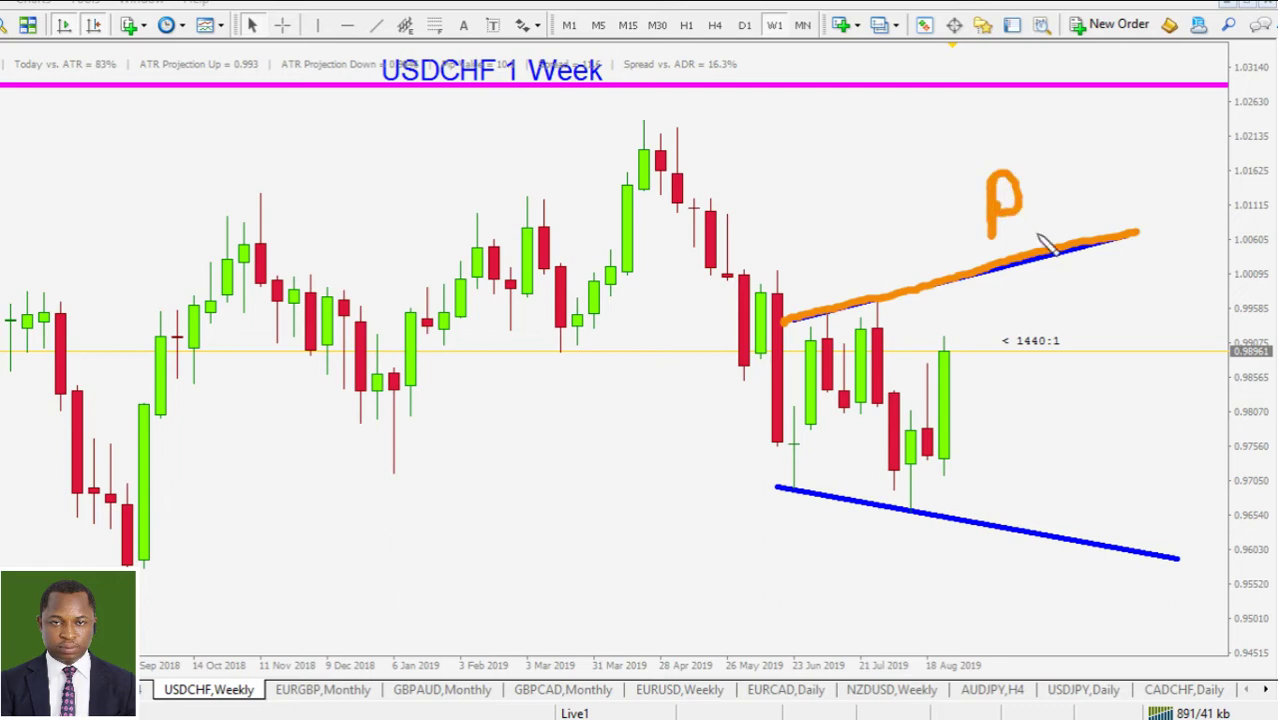
click(1033, 163)
drag(989, 151, 972, 156)
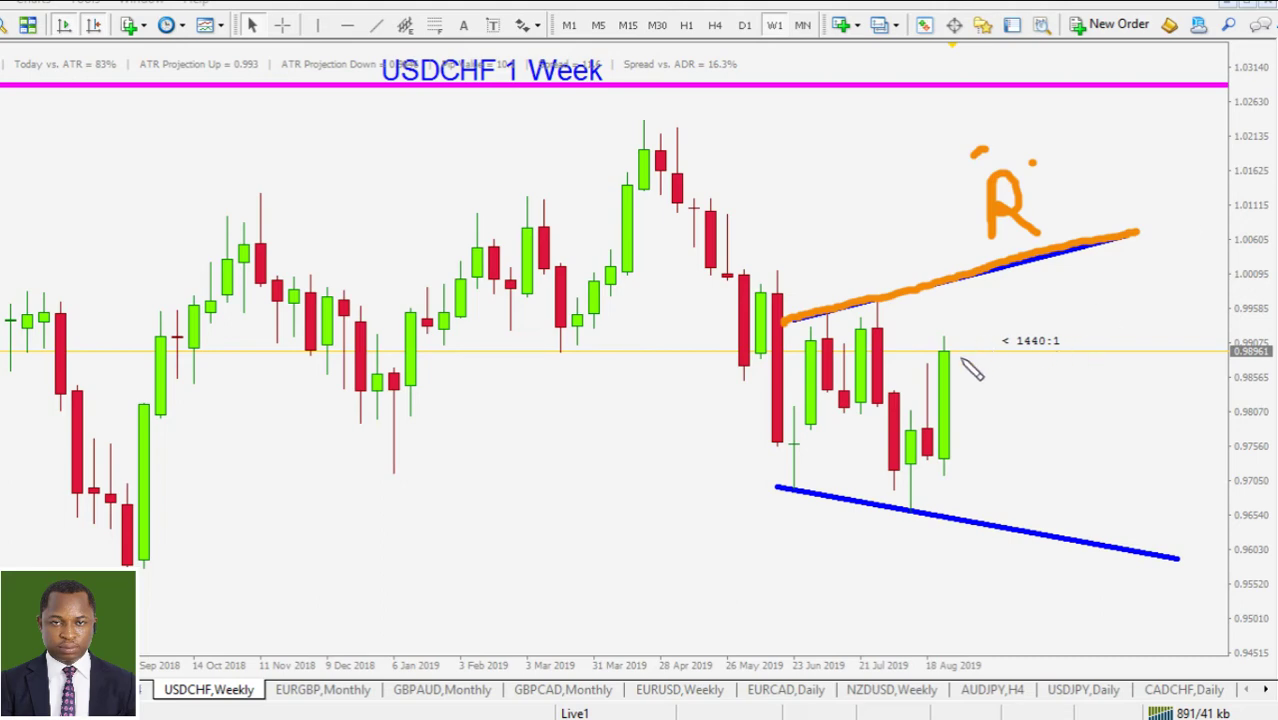
Step: Sketch in red a dashed rise to a boxed area on the upper trendline with a downward arrow, retrace the trendline, and erase everything
mouse_move(946, 356)
mouse_down()
mouse_move(970, 318)
mouse_move(1010, 318)
mouse_move(1042, 266)
mouse_move(1035, 245)
mouse_move(993, 262)
mouse_move(1060, 254)
mouse_move(1033, 268)
mouse_move(1072, 510)
mouse_move(1052, 470)
mouse_move(1095, 460)
mouse_up()
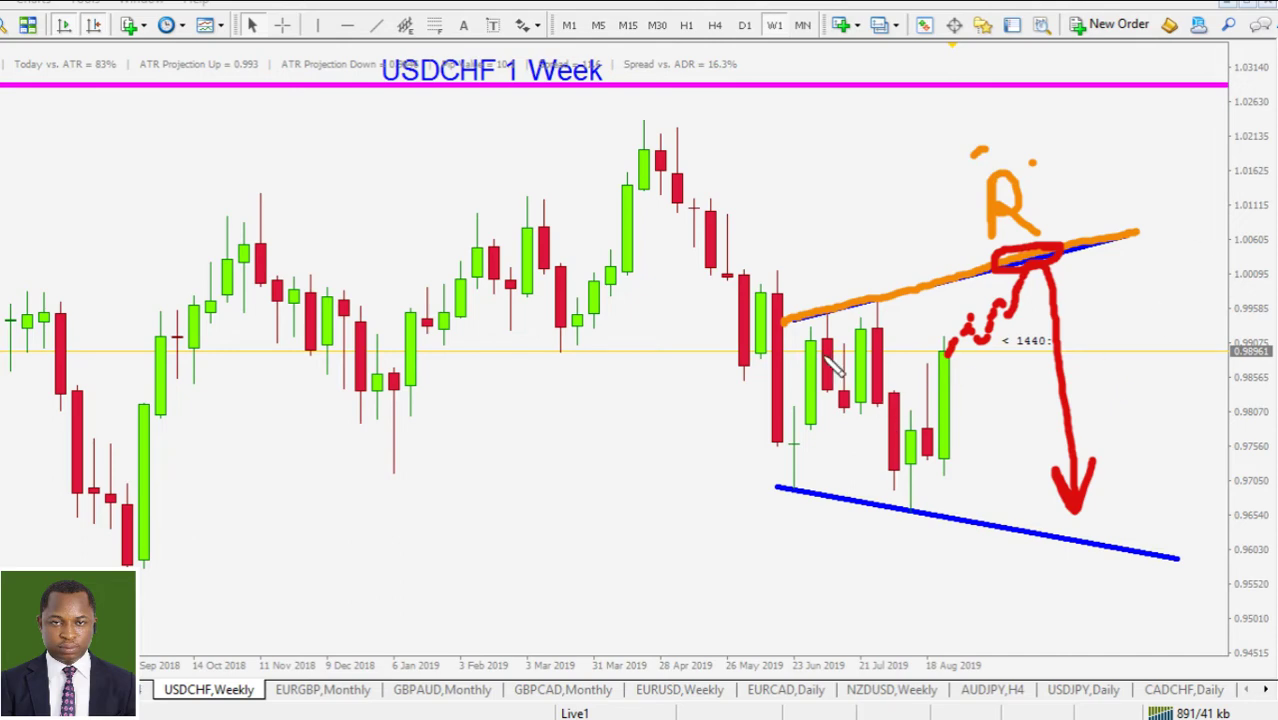
drag(784, 325, 1128, 240)
key(Escape)
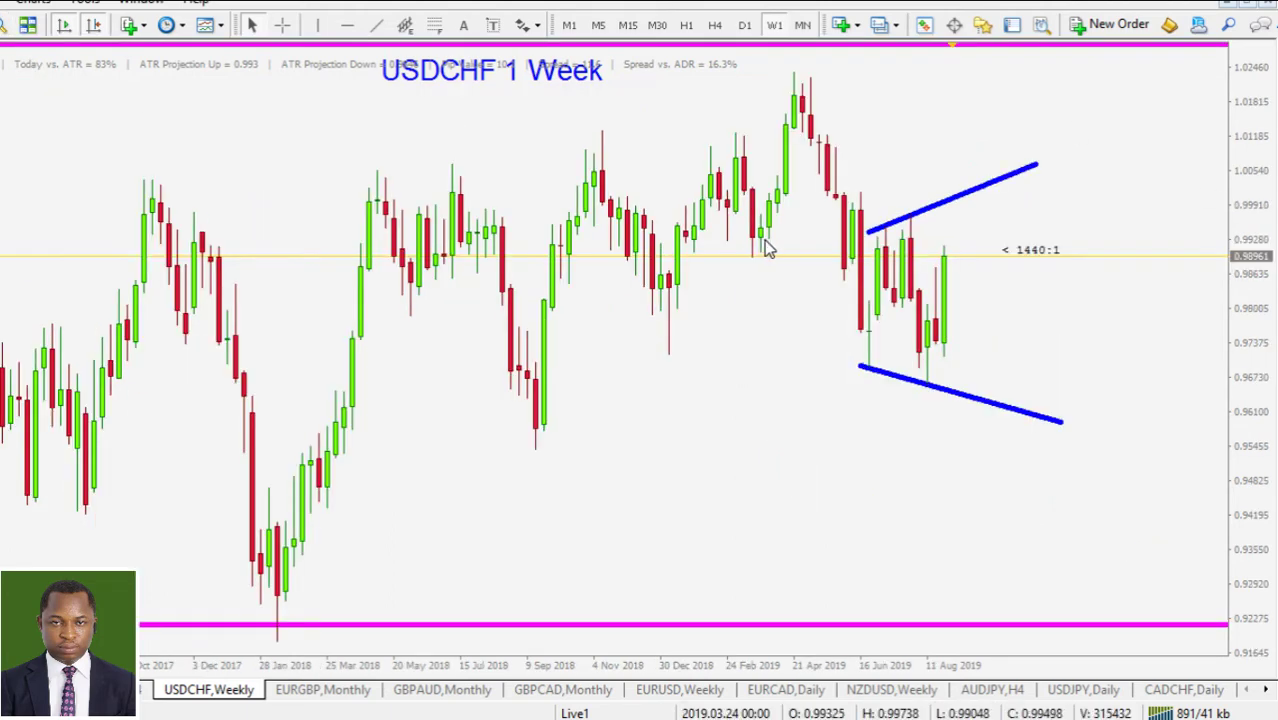
Step: Switch USDCHF to the daily timeframe, trace the upper and lower red channel lines, and erase the tracing
click(744, 25)
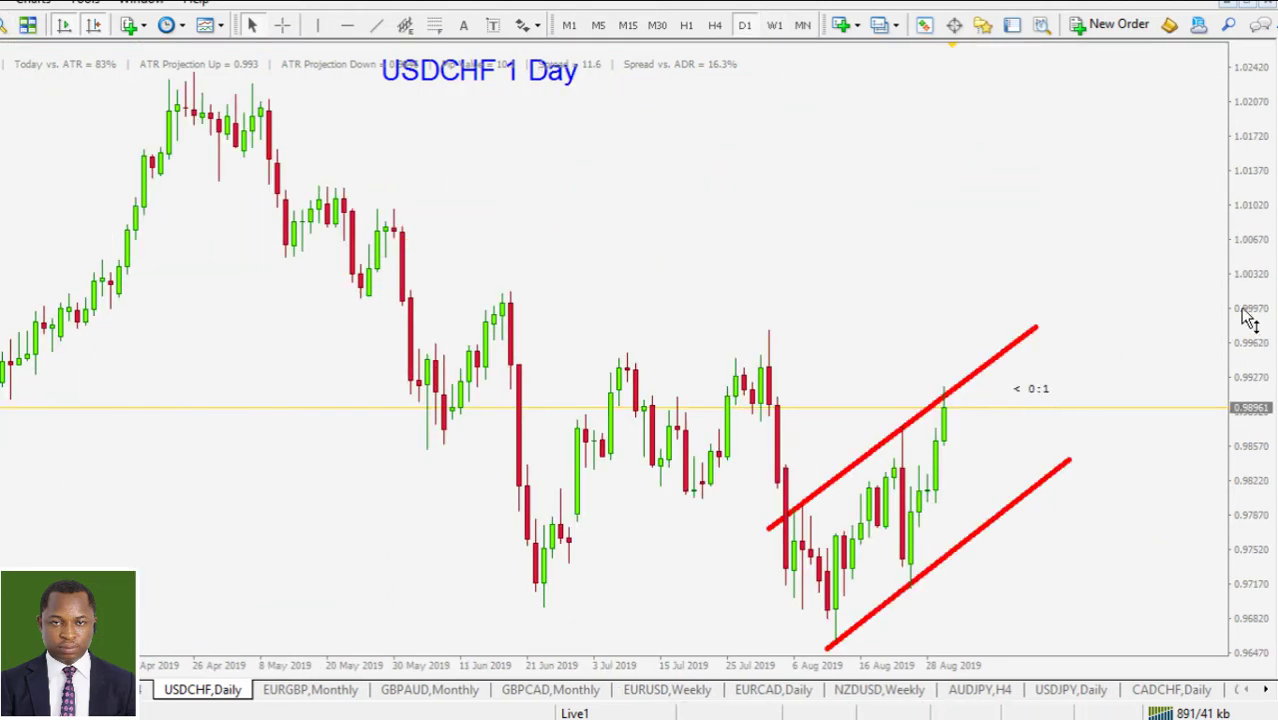
drag(1247, 320, 1246, 345)
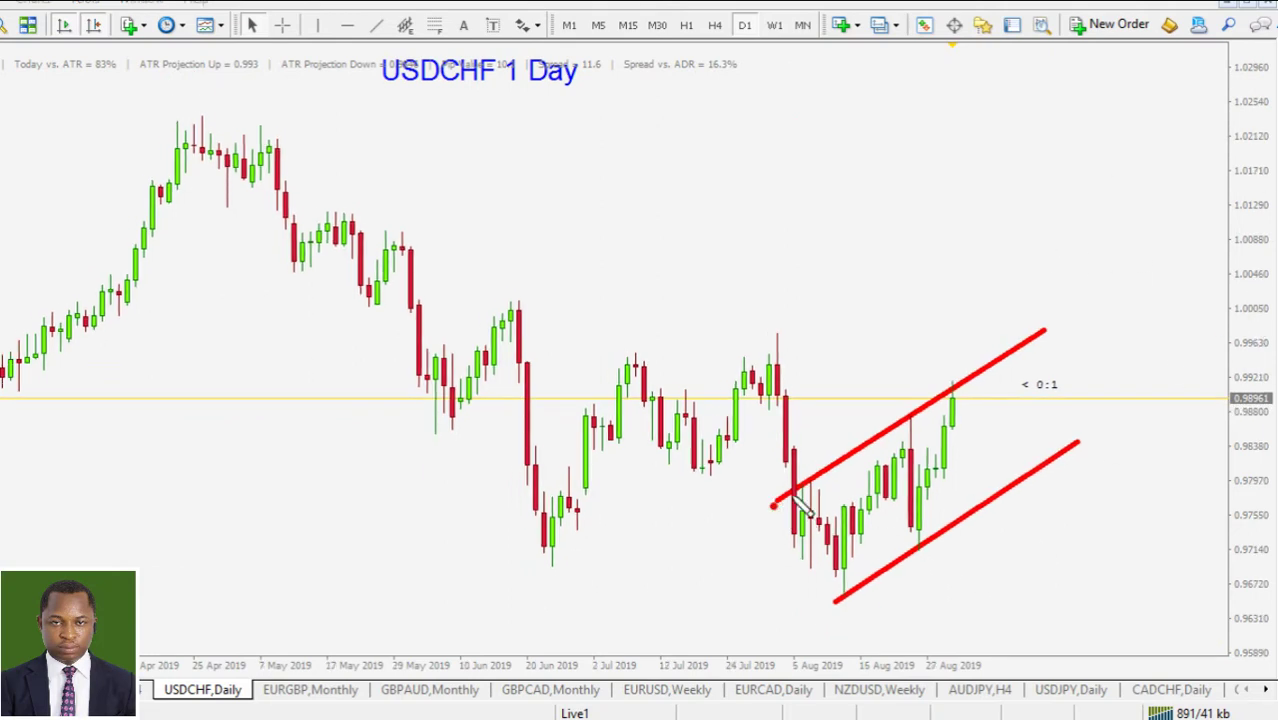
drag(776, 504, 1002, 358)
drag(840, 603, 1098, 441)
key(Escape)
Step: Sketch in blue a rise above the channel to a marked area under a line joining the July highs, add a downward arrow, and erase everything
mouse_move(958, 408)
mouse_down()
mouse_move(995, 405)
mouse_move(1026, 316)
mouse_up()
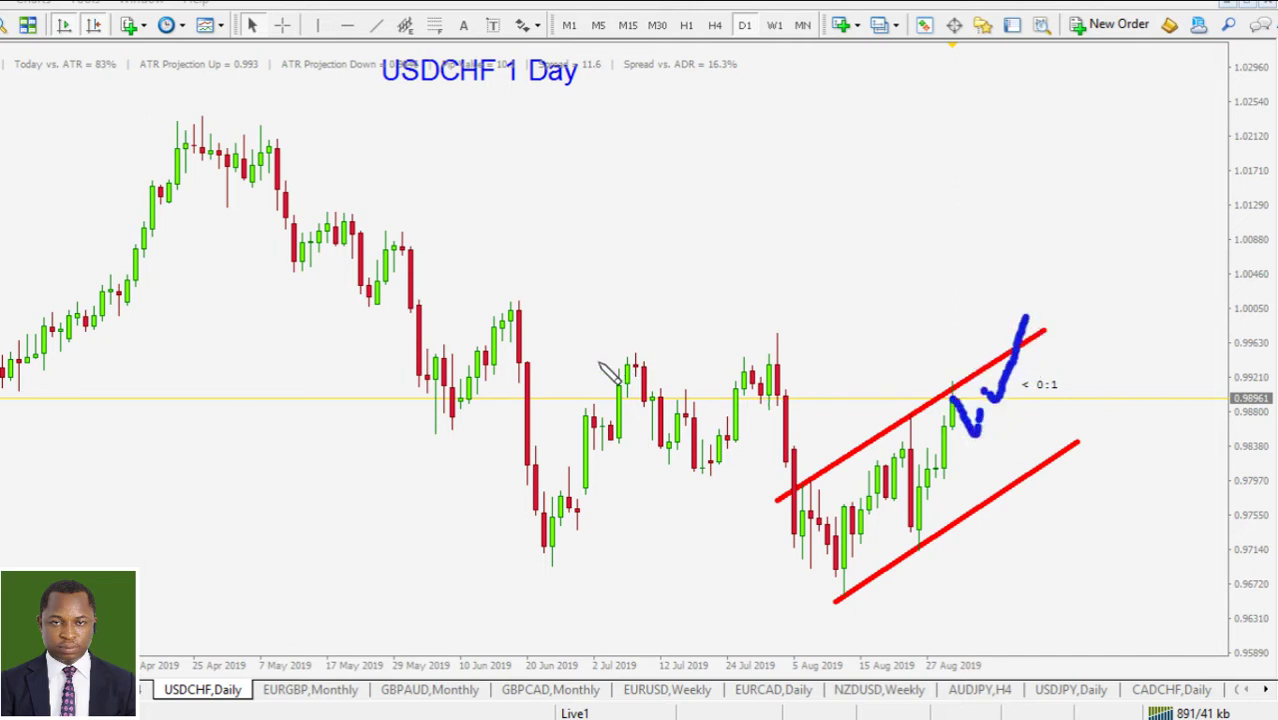
mouse_move(600, 364)
mouse_down()
mouse_move(888, 330)
mouse_move(1045, 290)
mouse_move(1035, 305)
mouse_move(1058, 335)
mouse_move(1048, 418)
mouse_move(1095, 402)
mouse_up()
click(1098, 373)
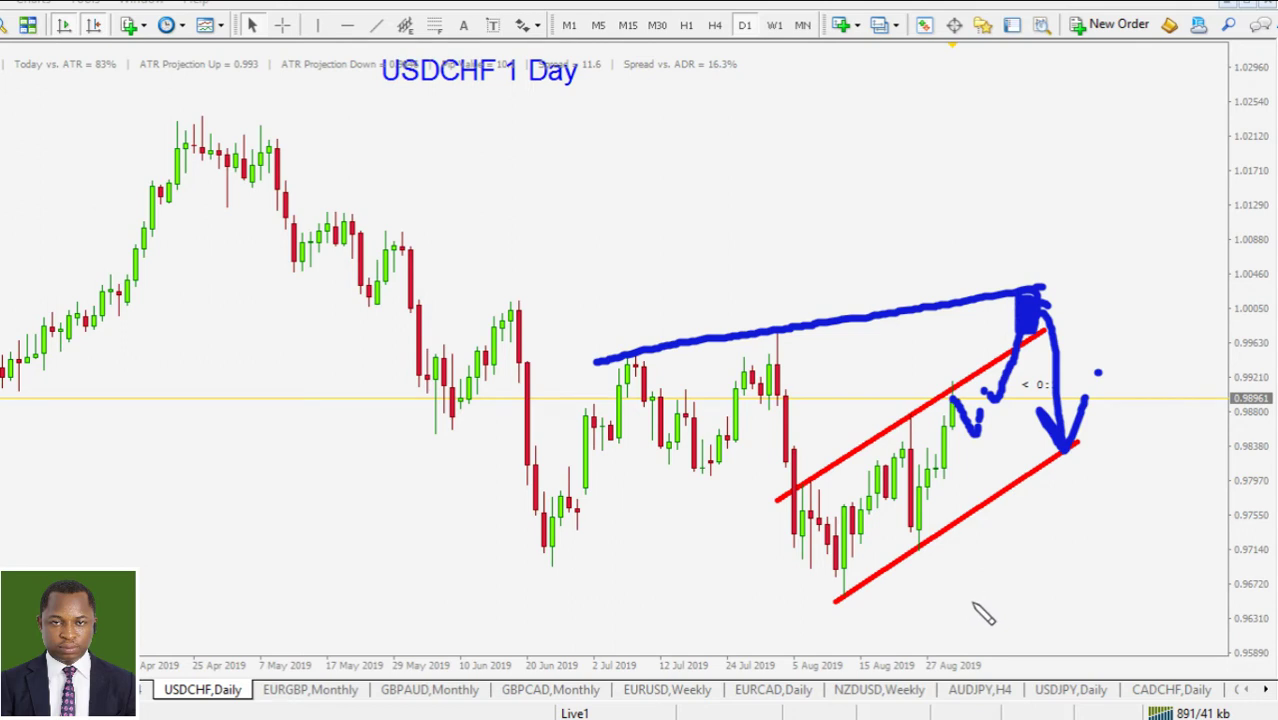
key(Escape)
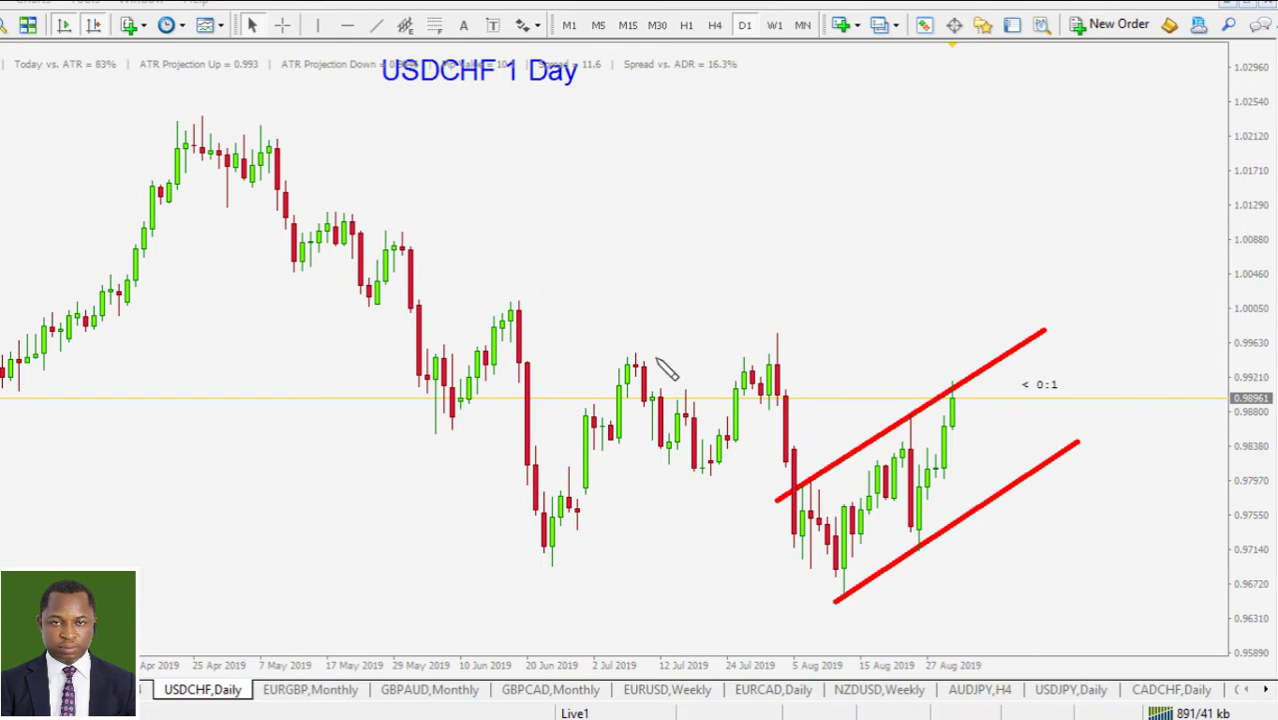
Step: Sketch a blue horizontal resistance at about 1.0005, shade the zone beneath it, add a dashed rise and a downward arrow, and erase everything
mouse_move(340, 307)
mouse_down()
mouse_move(1115, 307)
mouse_move(965, 345)
mouse_move(982, 314)
mouse_move(1038, 310)
mouse_move(1012, 342)
mouse_move(955, 340)
mouse_move(999, 367)
mouse_up()
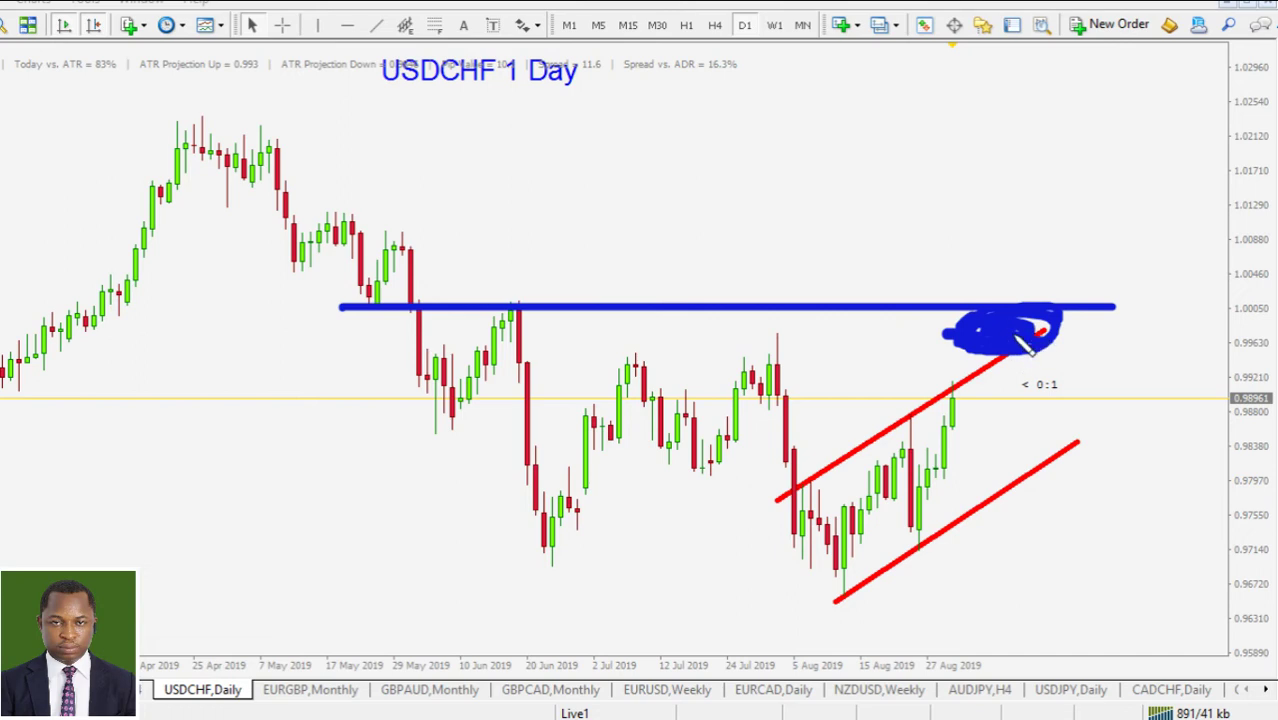
mouse_move(946, 420)
mouse_down()
mouse_move(995, 375)
mouse_move(1030, 480)
mouse_move(1068, 425)
mouse_up()
click(1068, 404)
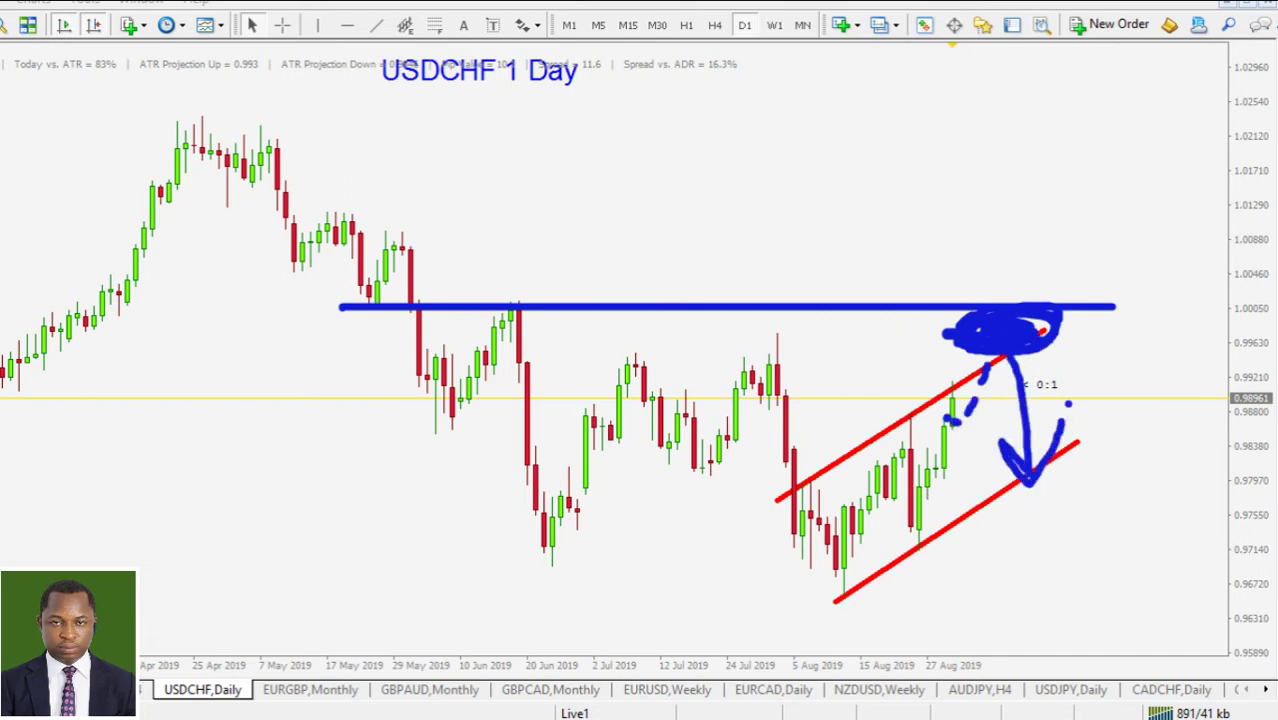
key(Escape)
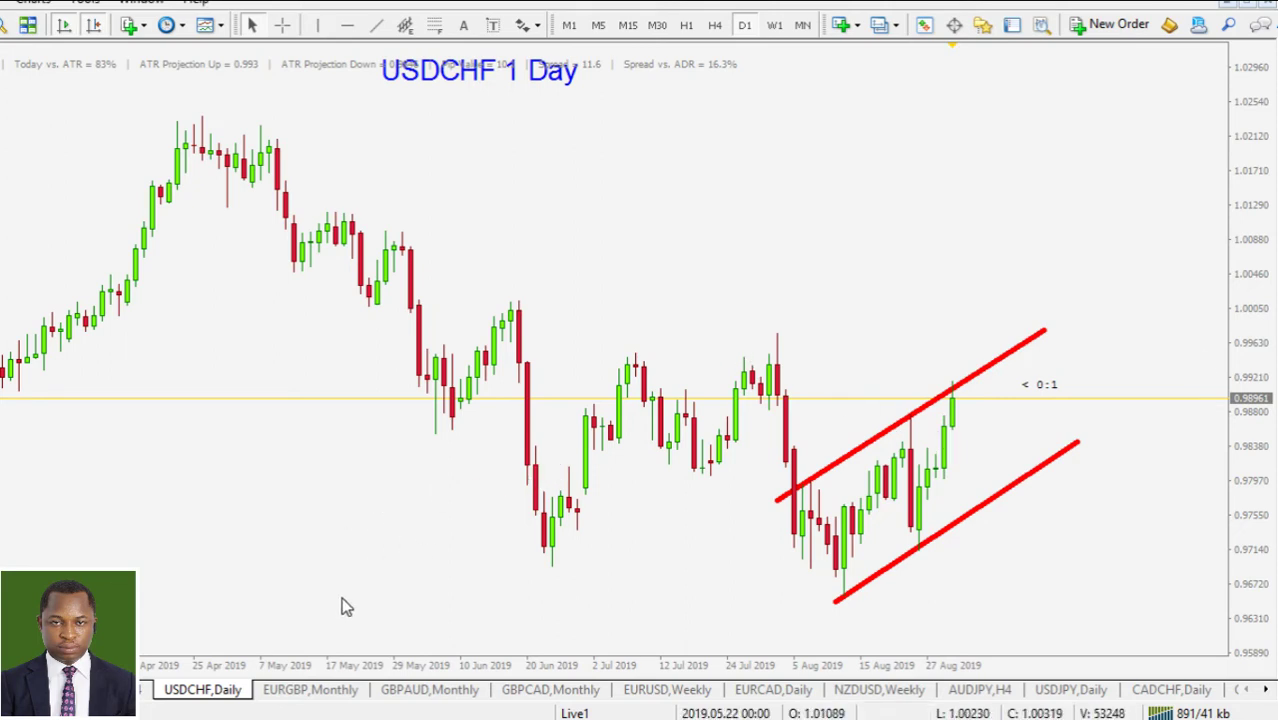
Step: Open the EURGBP monthly chart, sketch a blue arrow along the upper blue line, circle the latest candles, and erase the marks
click(300, 689)
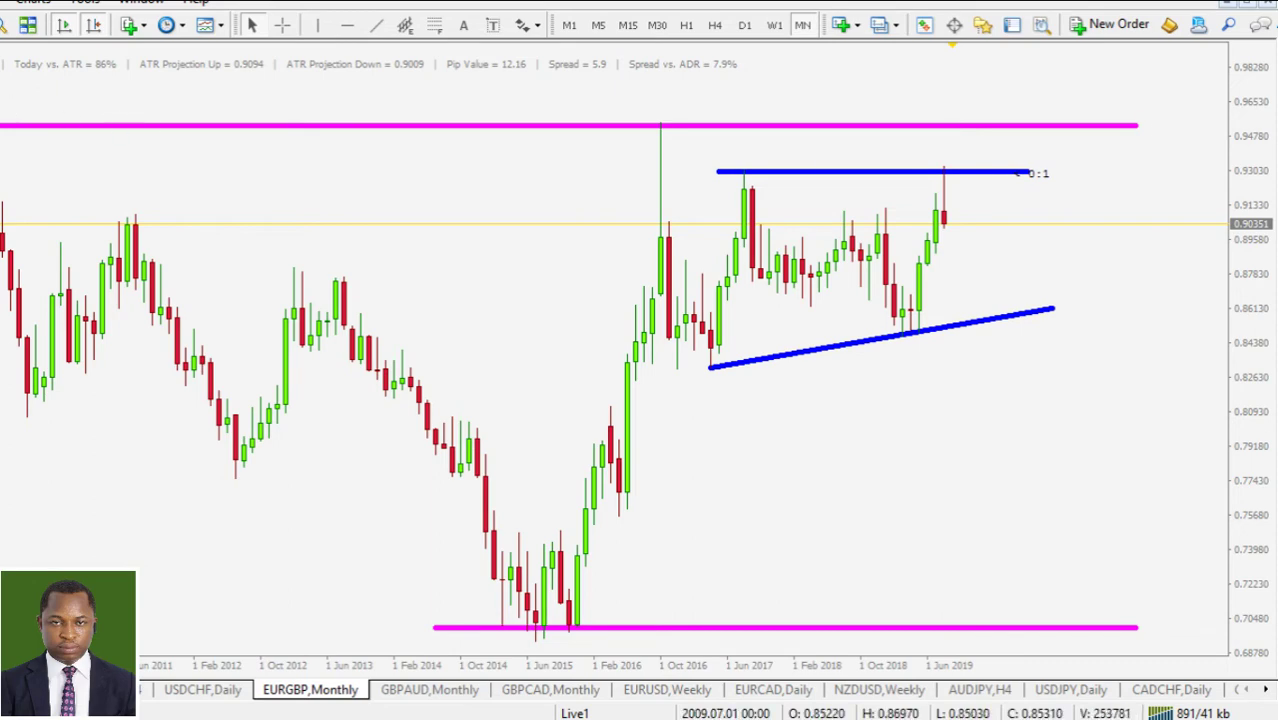
key(plus)
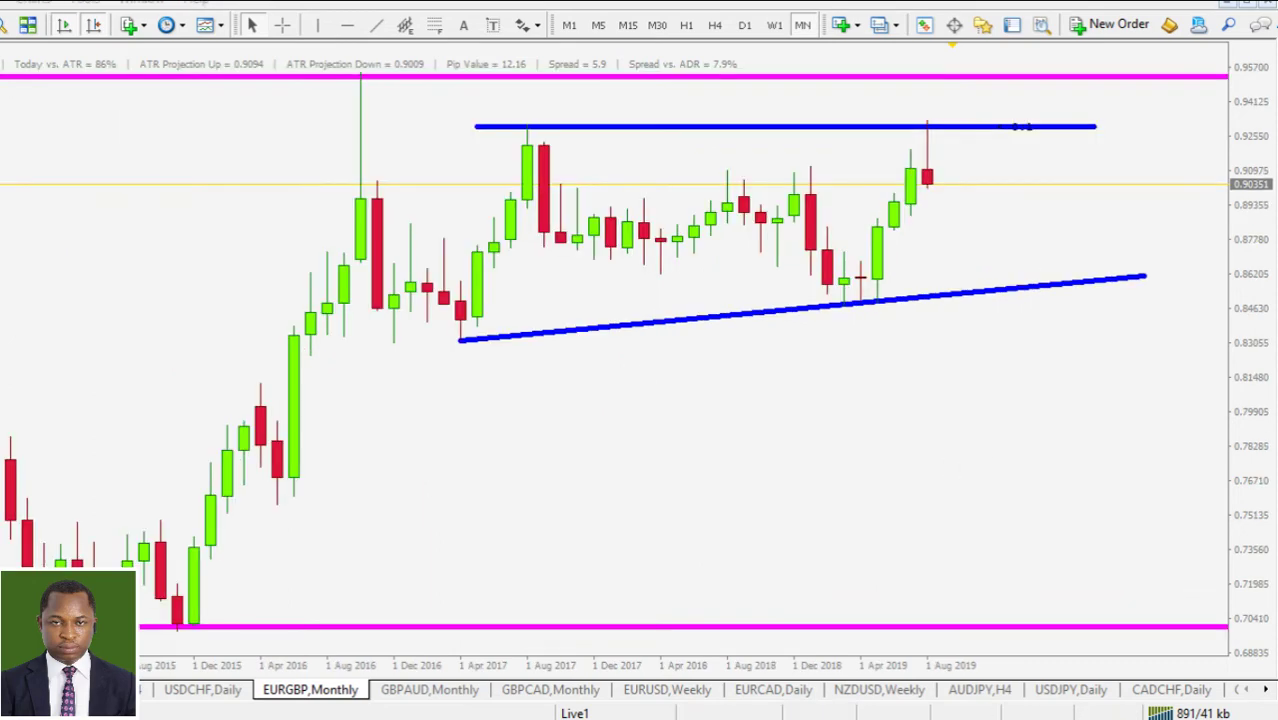
mouse_move(940, 186)
mouse_down()
mouse_move(950, 105)
mouse_move(904, 142)
mouse_move(940, 192)
mouse_up()
mouse_move(515, 130)
mouse_down()
mouse_move(915, 140)
mouse_move(862, 100)
mouse_up()
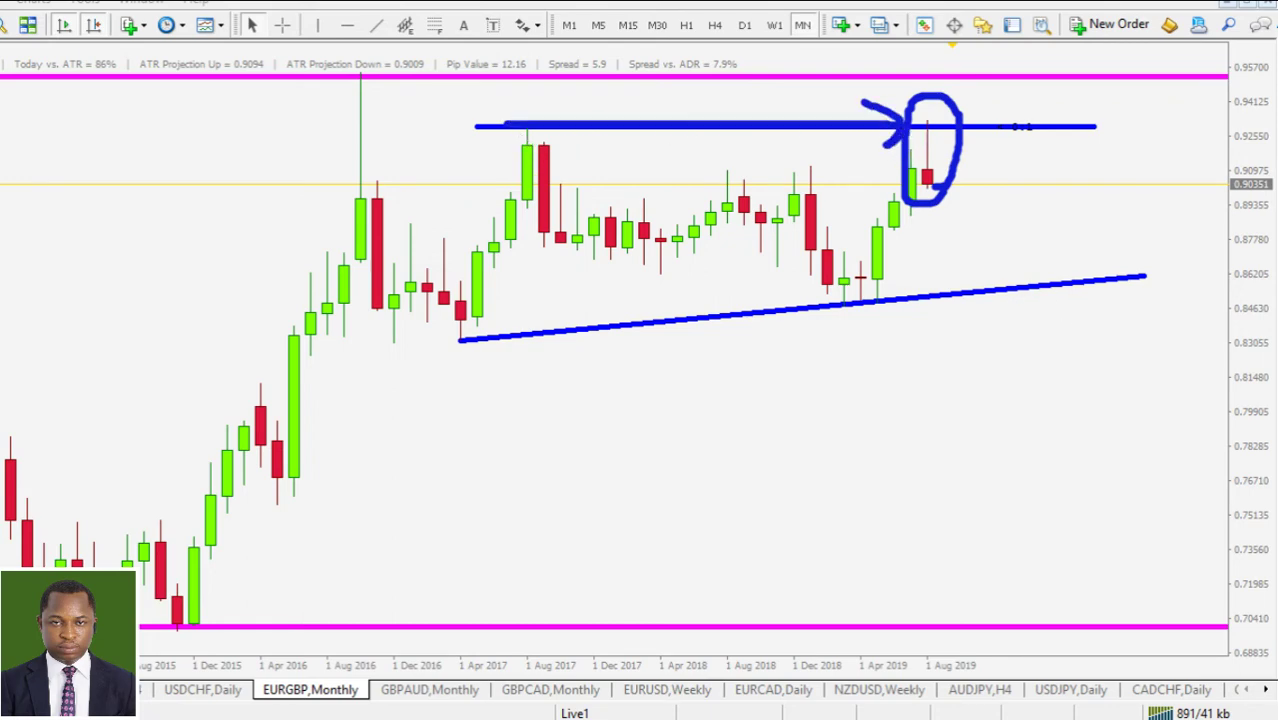
key(Escape)
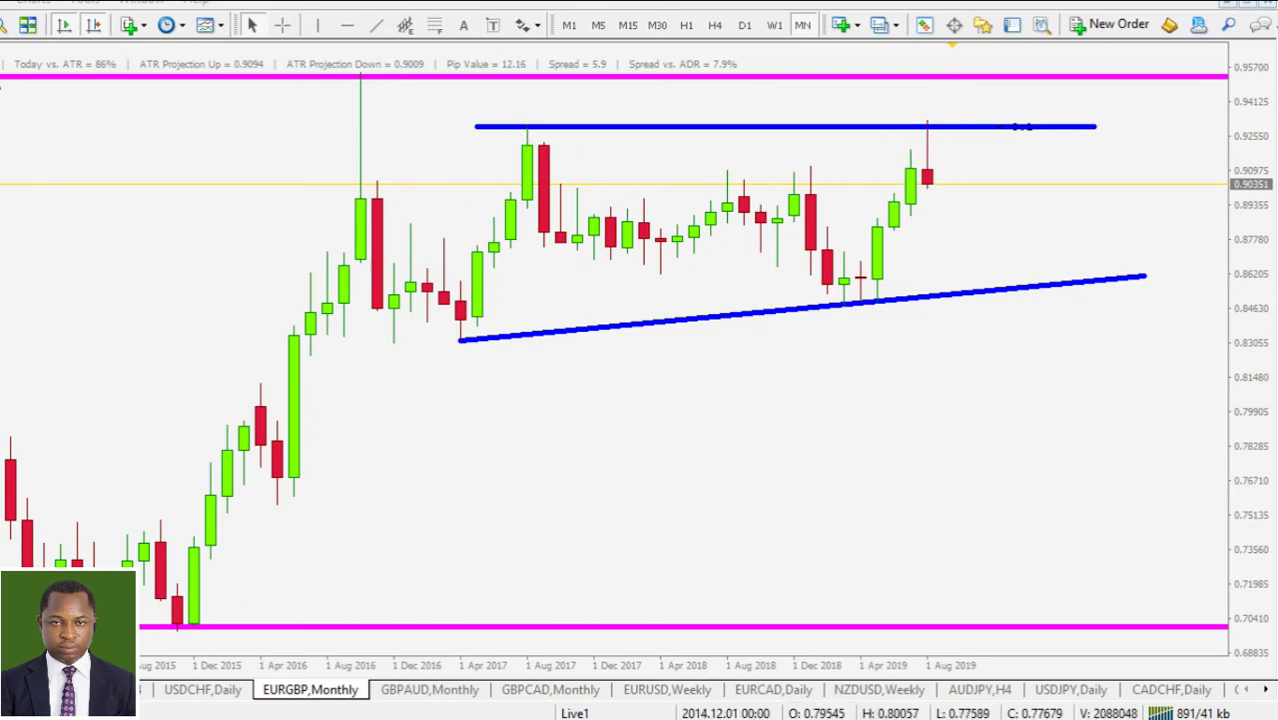
Step: Retrace the recent part of the upper blue line, sketch a dip-and-rise arrow through it from the last candle, and undo the arrow
click(3, 26)
drag(1250, 334, 1250, 367)
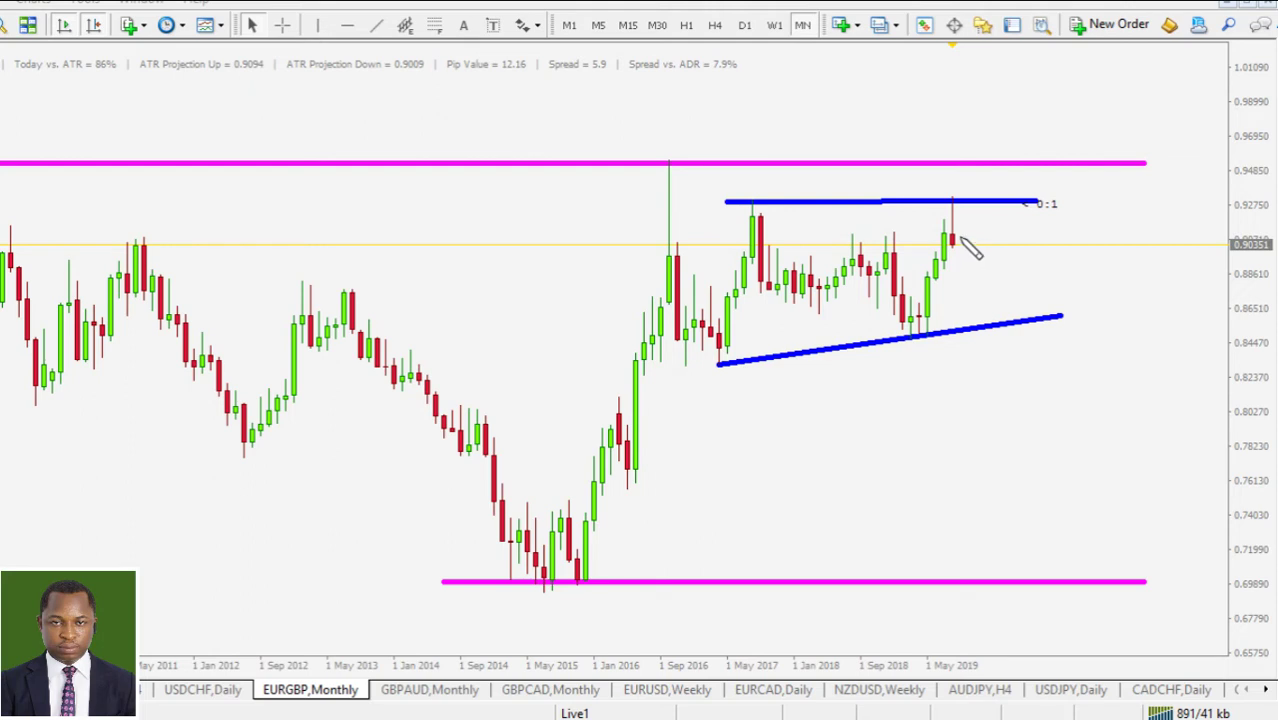
mouse_move(957, 238)
mouse_down()
mouse_move(958, 268)
mouse_move(990, 215)
mouse_move(980, 190)
mouse_move(998, 223)
mouse_up()
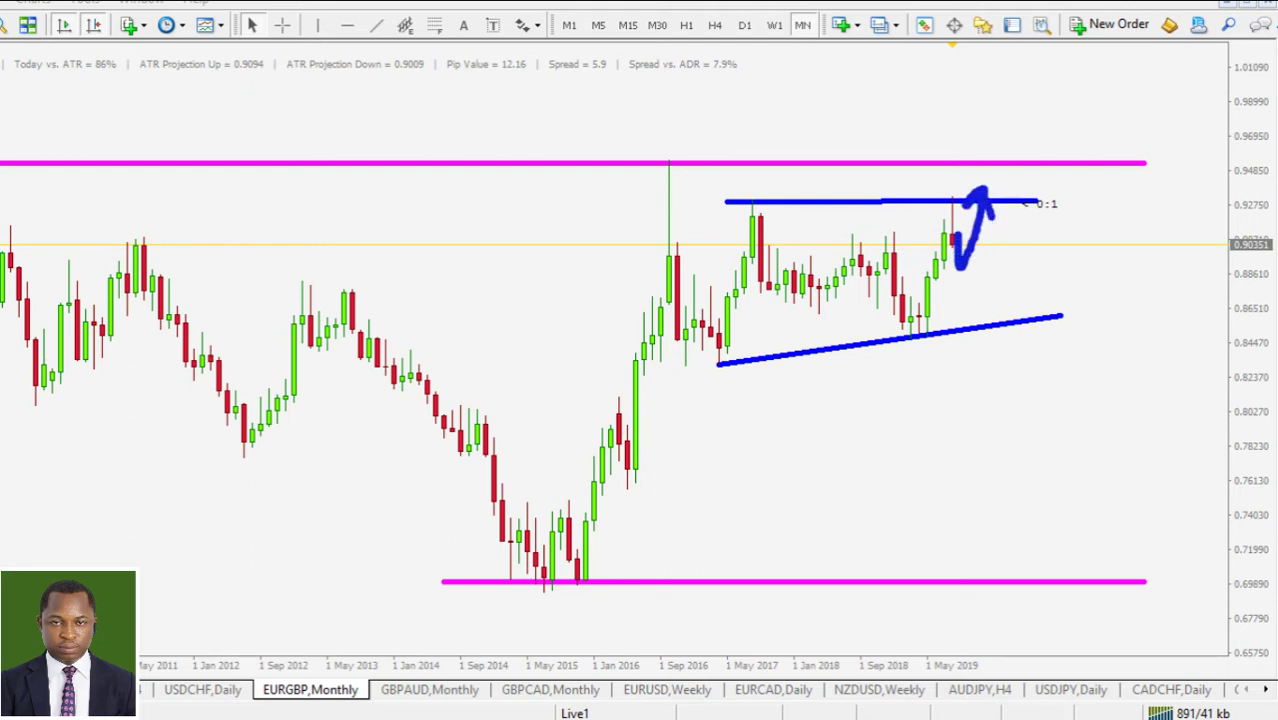
key(ctrl+z)
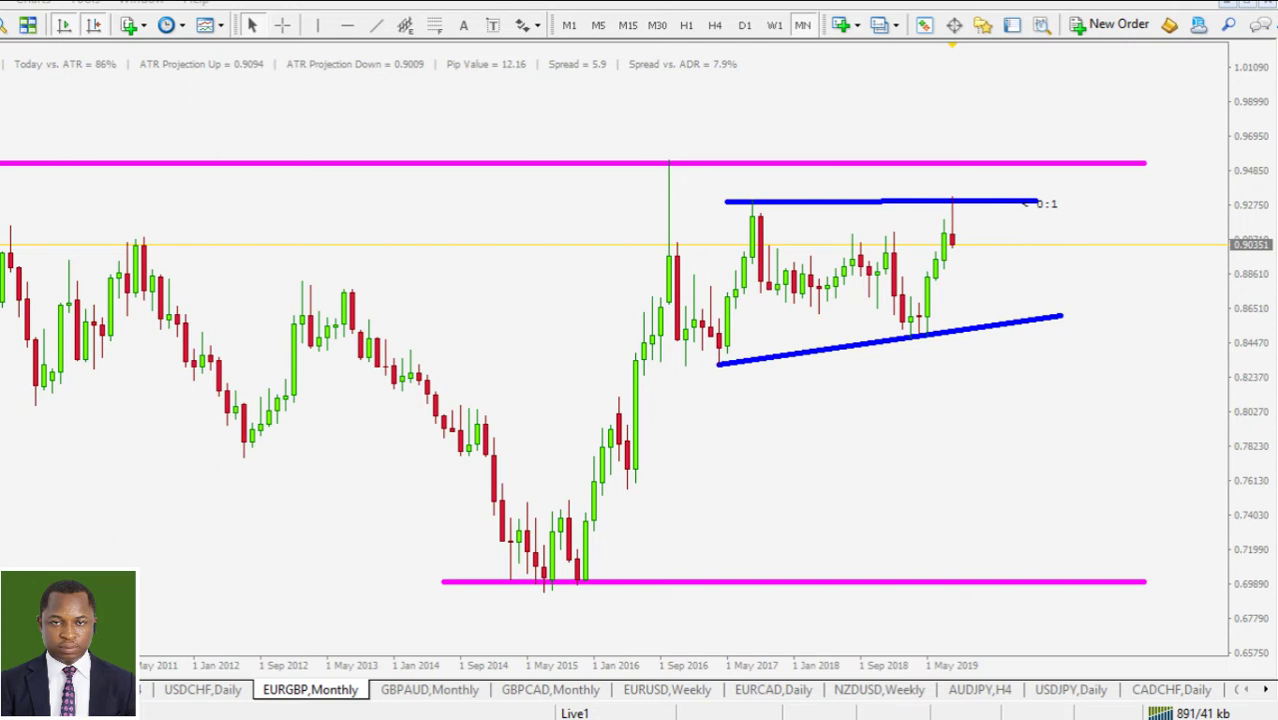
Step: Sketch a short mark beside the last EURGBP candle and erase it
mouse_move(958, 258)
mouse_down()
mouse_move(1010, 277)
mouse_move(1018, 314)
mouse_move(1025, 268)
mouse_up()
click(1042, 254)
key(Escape)
Step: Reposition the lower blue trendline so it slopes down beneath the early 2018 lows and the spring 2019 lows
double_click(1060, 320)
drag(1062, 317, 1054, 399)
drag(886, 382, 950, 330)
drag(1110, 339, 1063, 378)
click(968, 289)
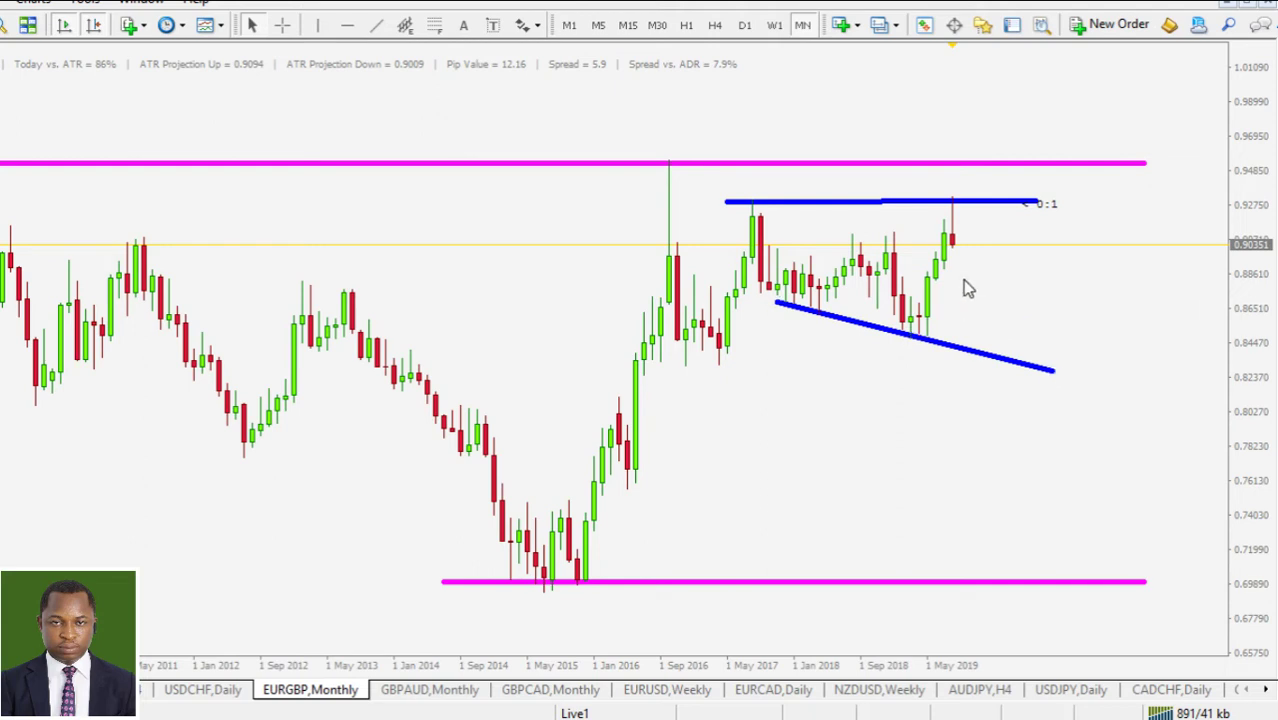
Step: Reposition the upper blue trendline to rise from the early 2018 highs through the latest high to the upper magenta line
double_click(820, 203)
drag(729, 204, 789, 271)
drag(1040, 208, 1046, 163)
double_click(964, 195)
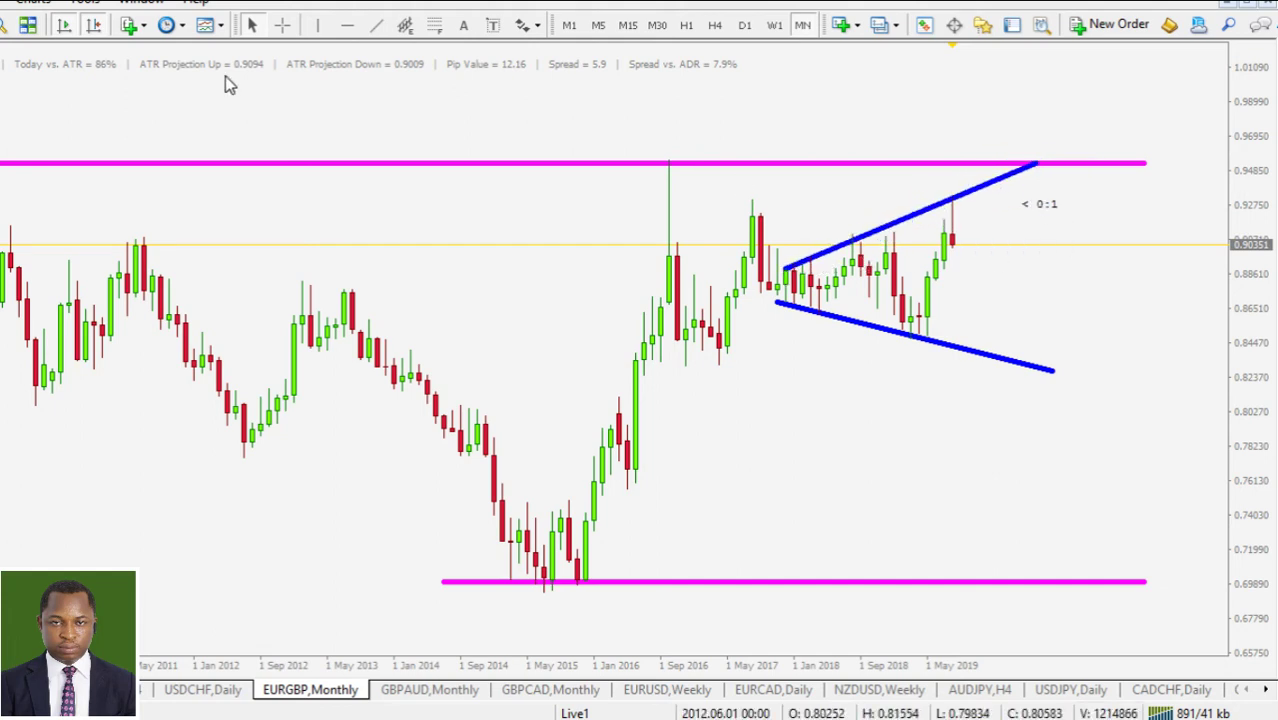
Step: Shift the upper blue trendline to start at the same candle as the lower one, and shorten the lower line slightly
key(plus)
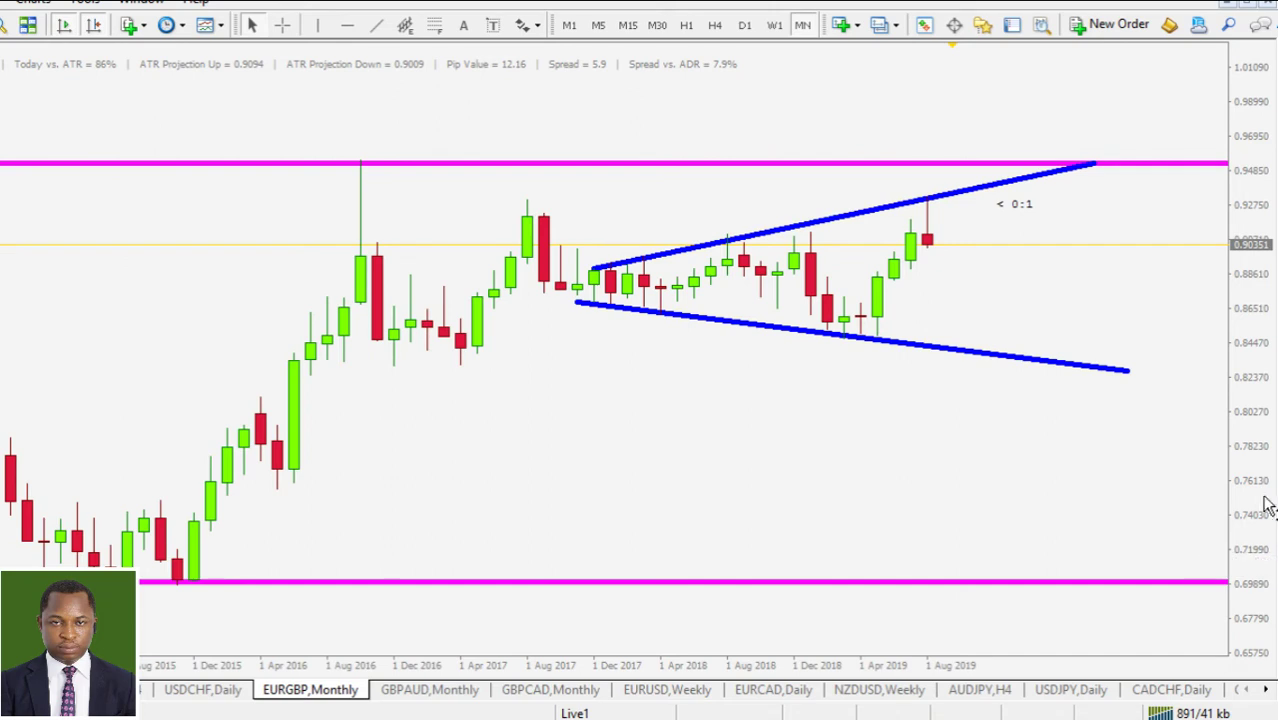
drag(1268, 505, 1258, 437)
double_click(740, 174)
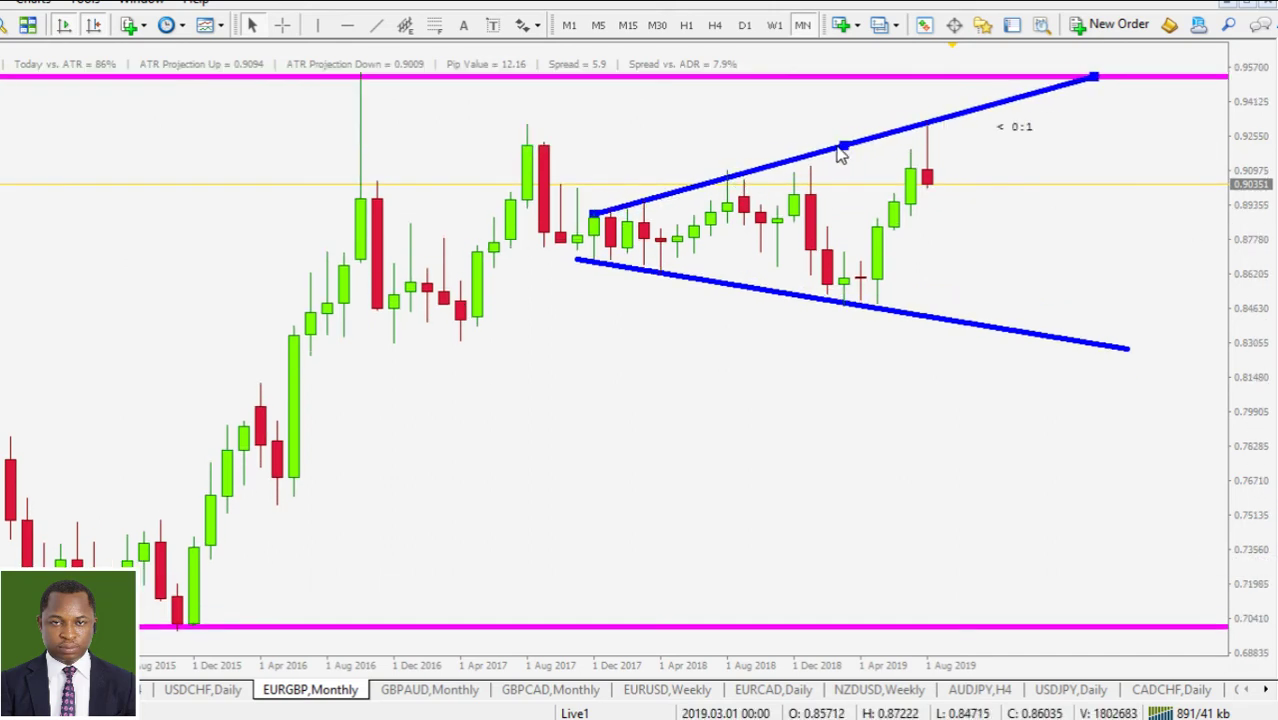
drag(837, 147, 828, 154)
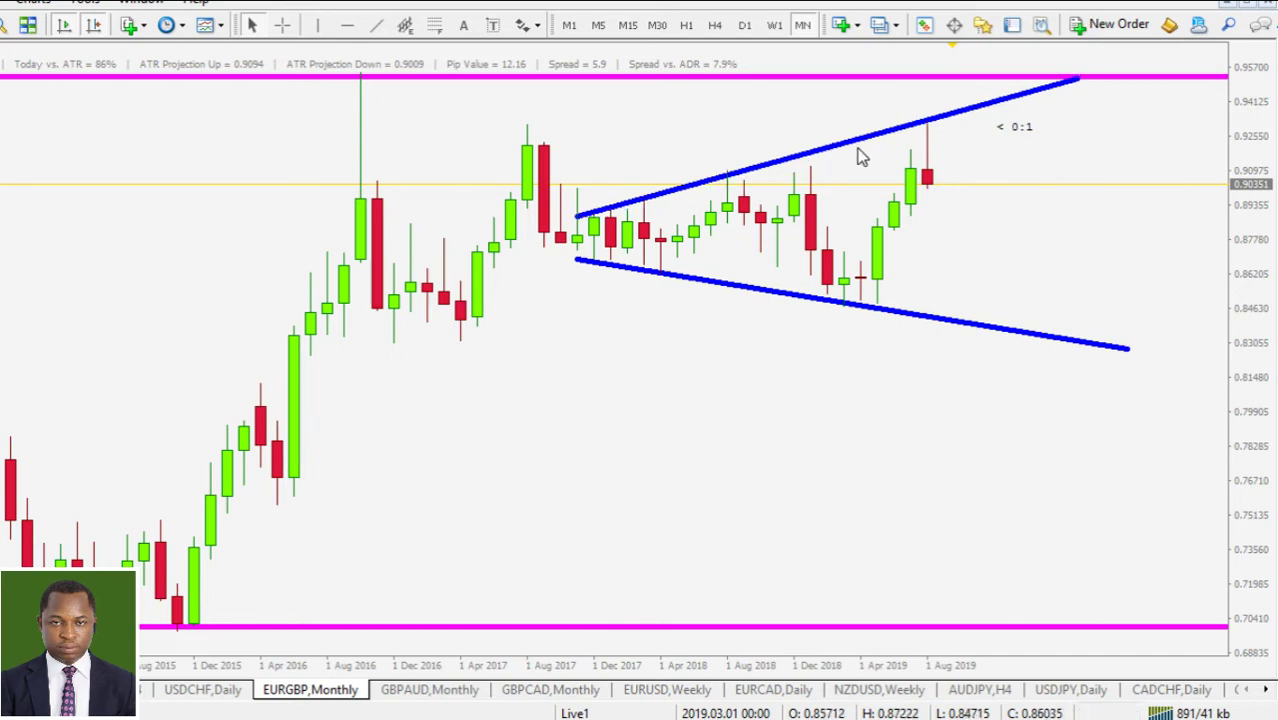
drag(1112, 352, 1118, 346)
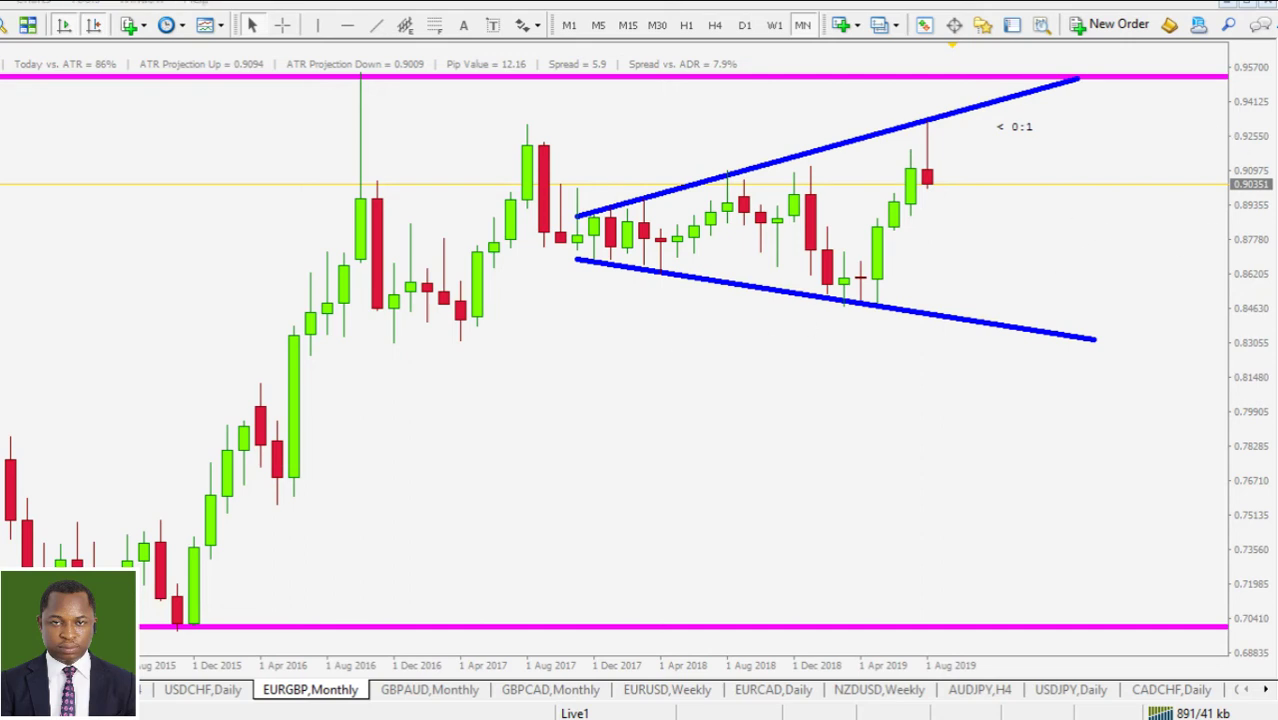
Step: Mark the touches on both blue lines in orange, sketch the latest rise and a short downward arrow, and erase everything
mouse_move(610, 226)
mouse_down()
mouse_move(660, 197)
mouse_move(600, 209)
mouse_up()
drag(716, 176, 732, 168)
drag(945, 128, 912, 132)
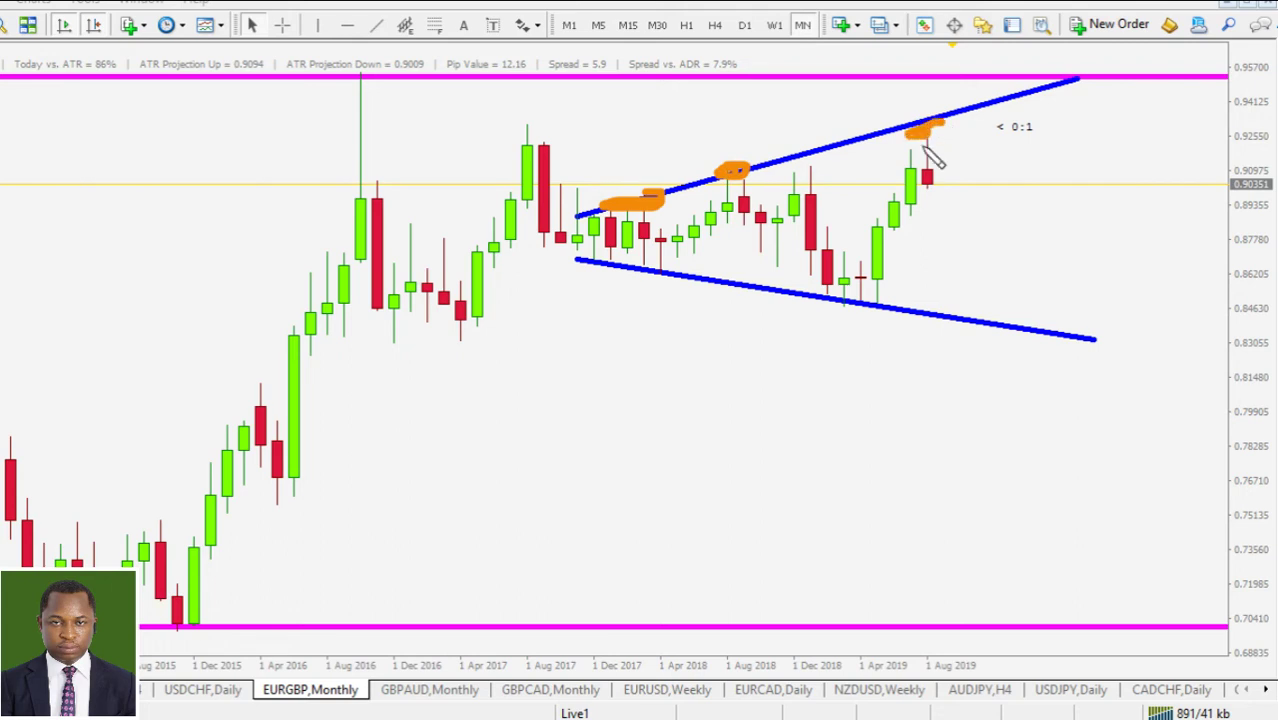
drag(662, 271, 665, 266)
mouse_move(825, 300)
mouse_down()
mouse_move(889, 307)
mouse_move(932, 120)
mouse_move(946, 204)
mouse_move(958, 194)
mouse_up()
click(972, 167)
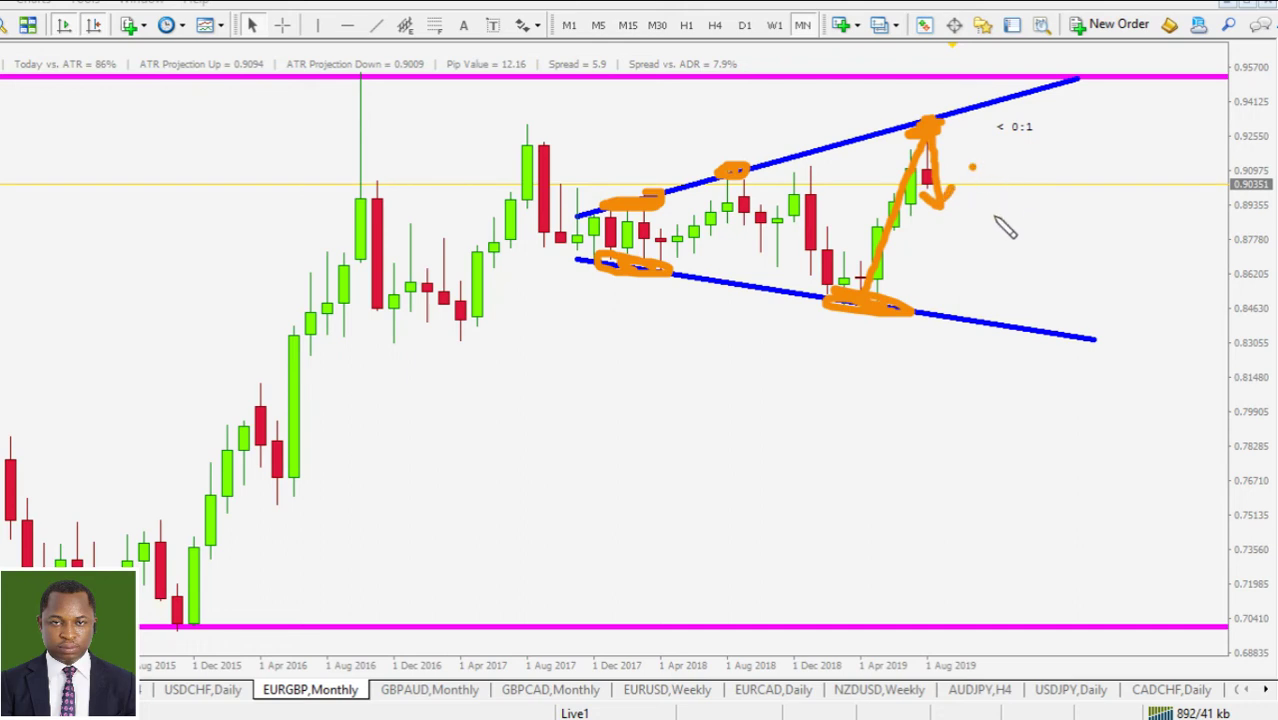
key(e)
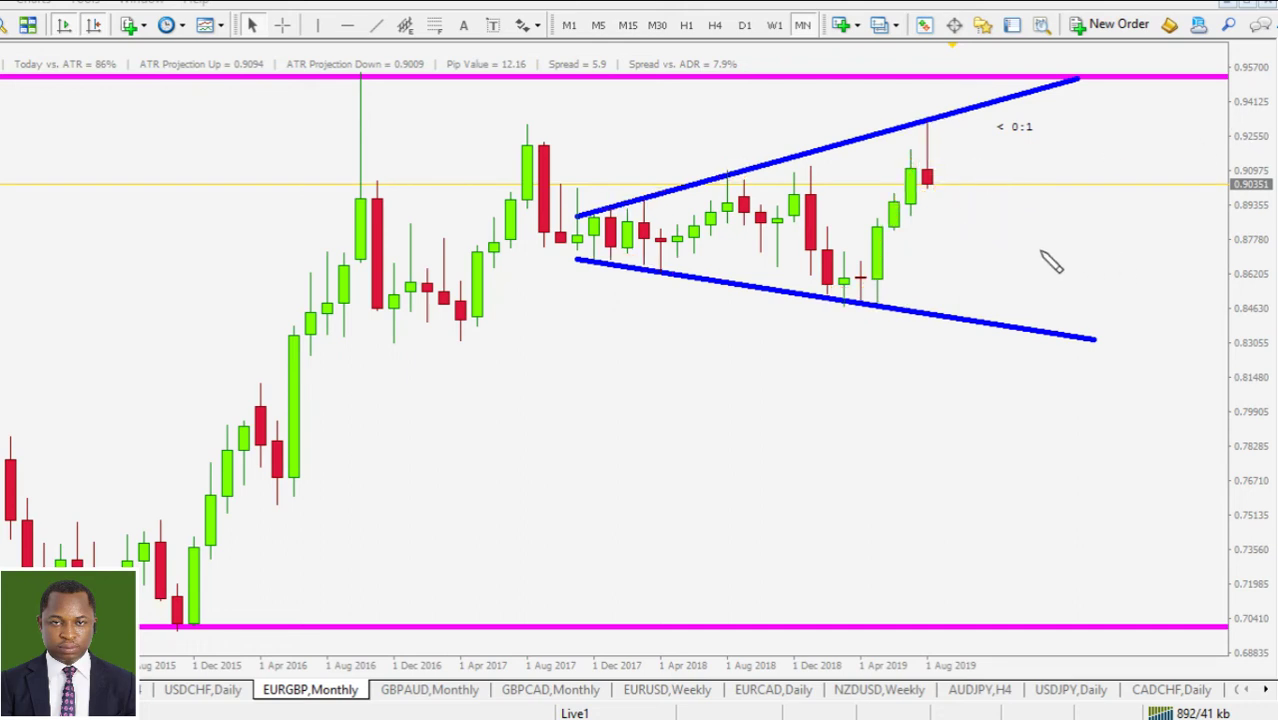
Step: Sketch an orange arrow from the latest high down to the lower blue line and erase it
mouse_move(939, 129)
mouse_down()
mouse_move(978, 297)
mouse_move(993, 265)
mouse_up()
click(1021, 243)
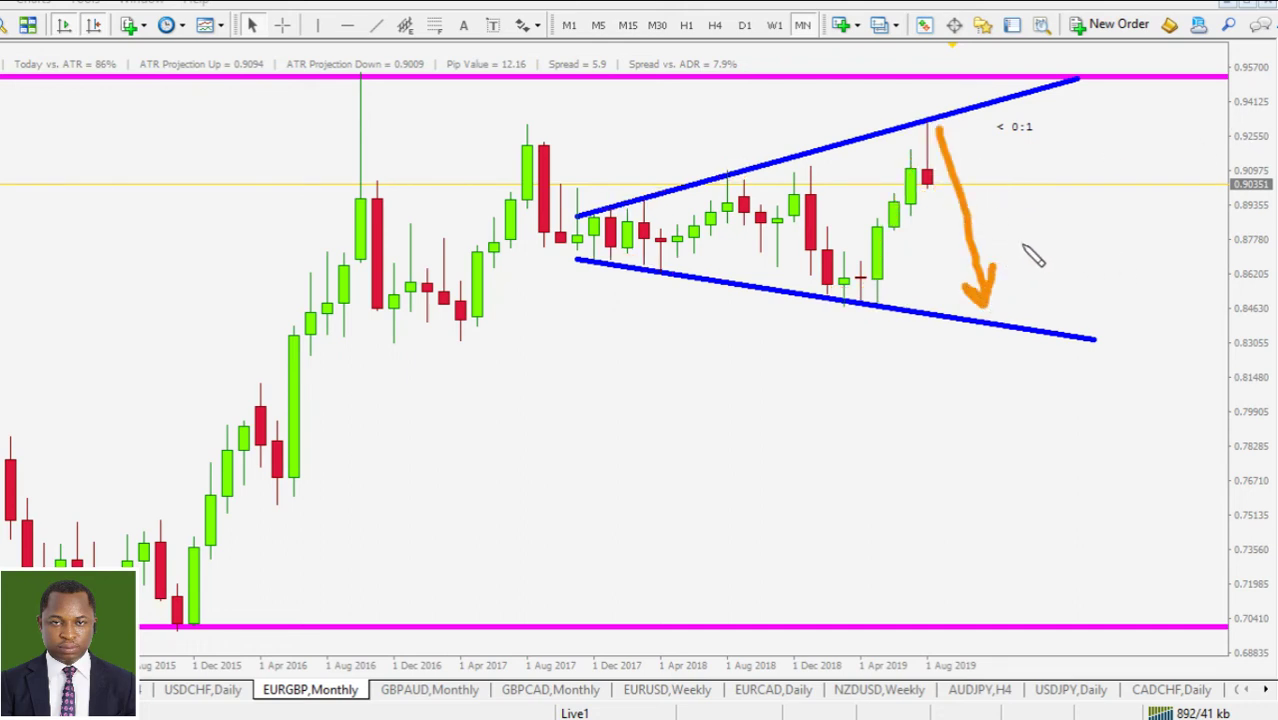
key(e)
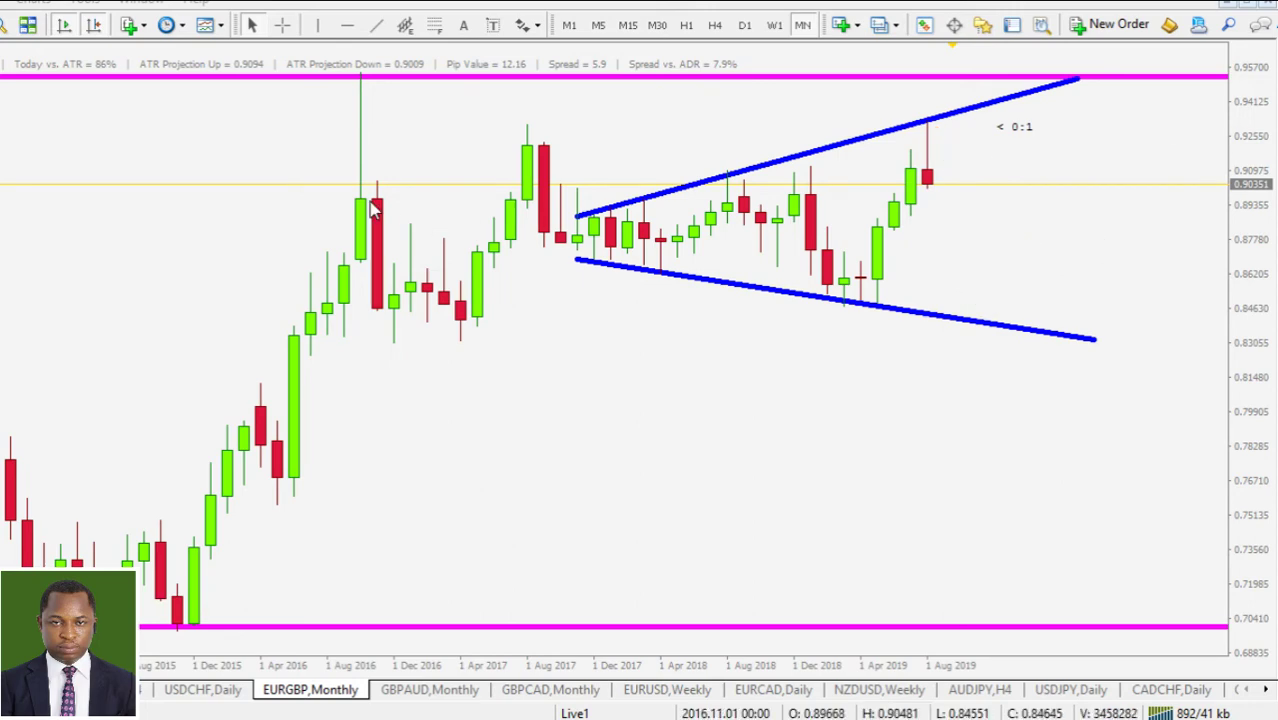
Step: Sketch an orange level near the current price and a dashed level above the upper magenta line, bracket the gap, and erase everything
key(minus)
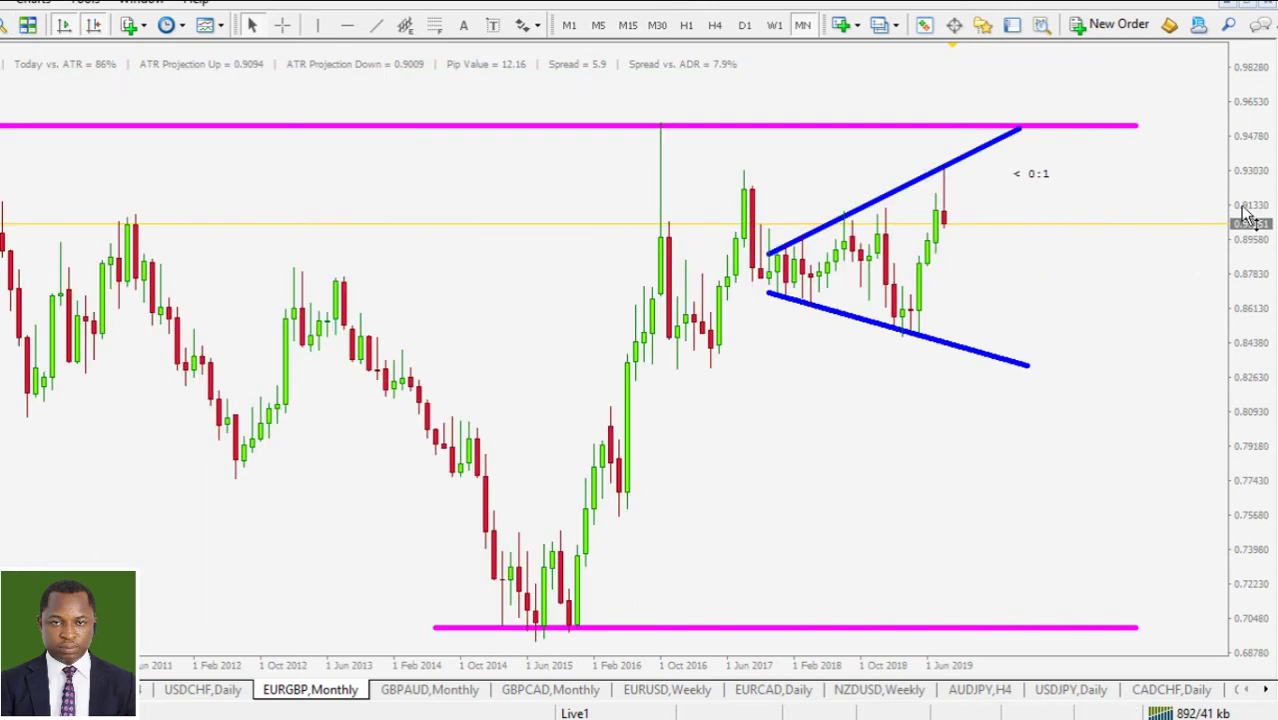
drag(1250, 215, 1248, 262)
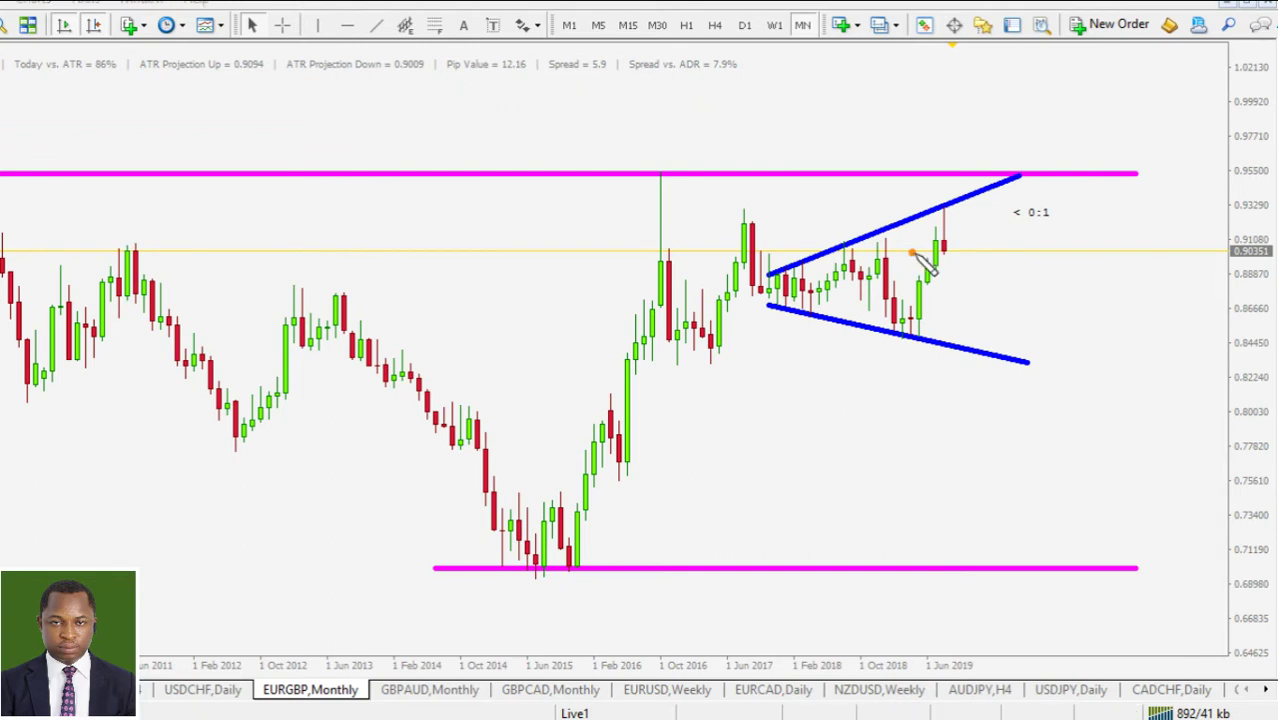
mouse_move(916, 251)
mouse_down()
mouse_move(998, 251)
mouse_move(917, 251)
mouse_up()
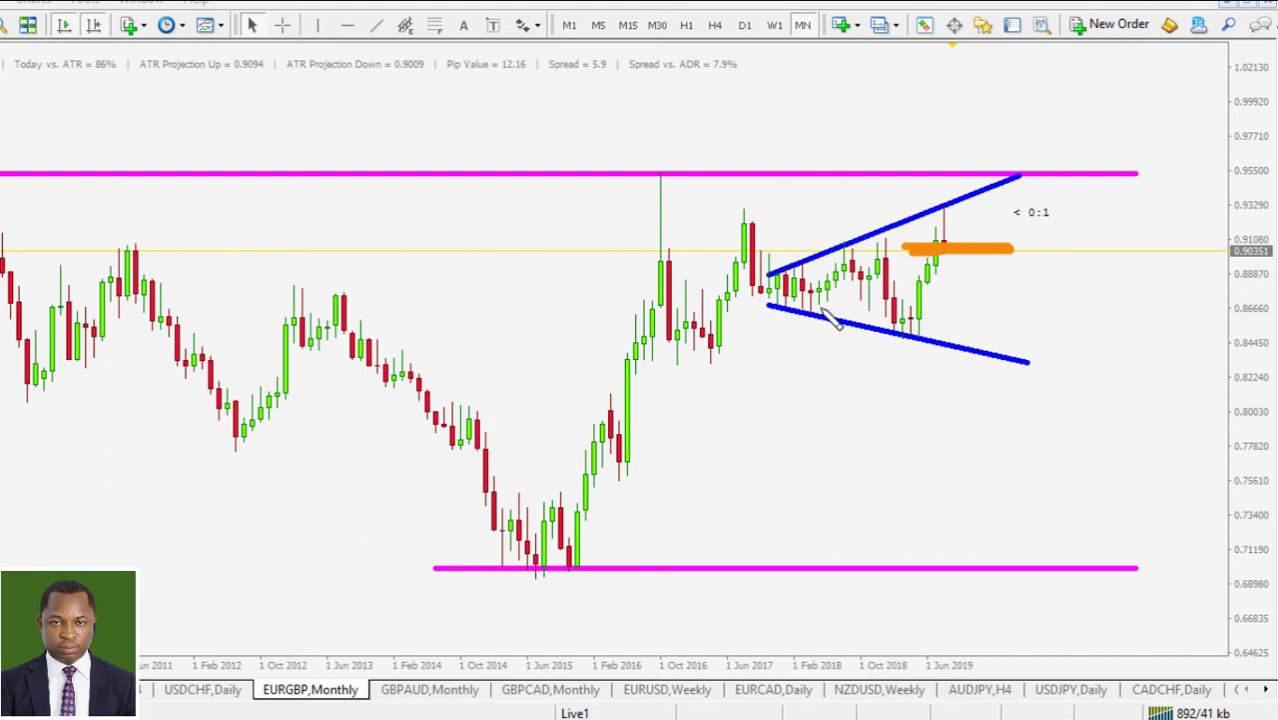
drag(727, 134, 962, 134)
mouse_move(990, 133)
mouse_down()
mouse_move(1080, 133)
mouse_move(968, 226)
mouse_move(906, 238)
mouse_up()
click(910, 237)
drag(880, 152, 1056, 152)
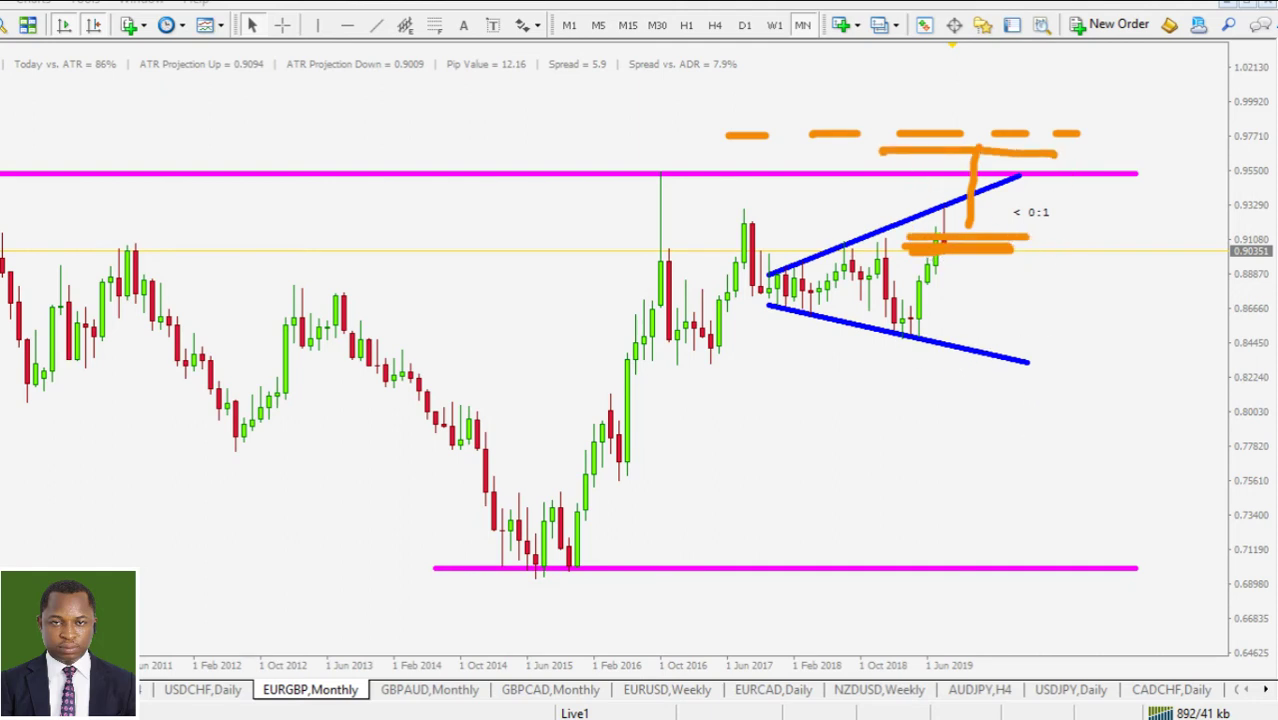
key(e)
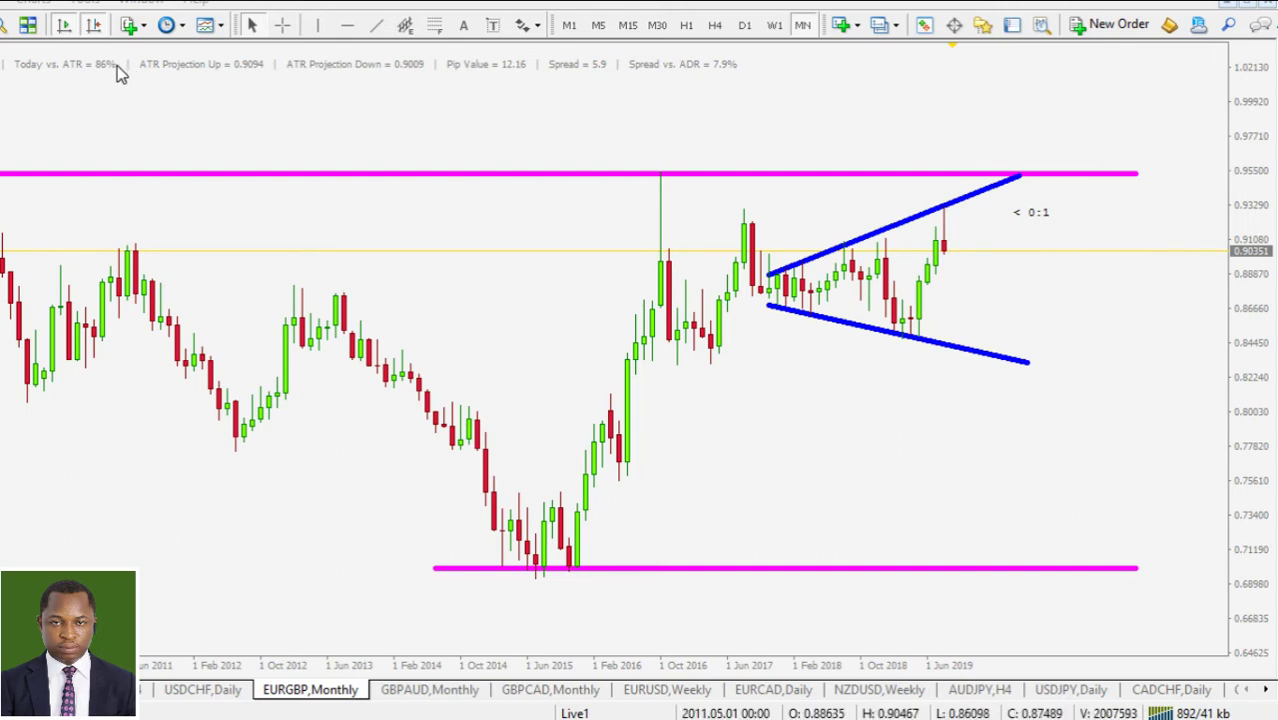
Step: Draw a red trendline from the October 2016 high down across the later swing highs and past the last candle
key(plus)
drag(1242, 424, 1270, 245)
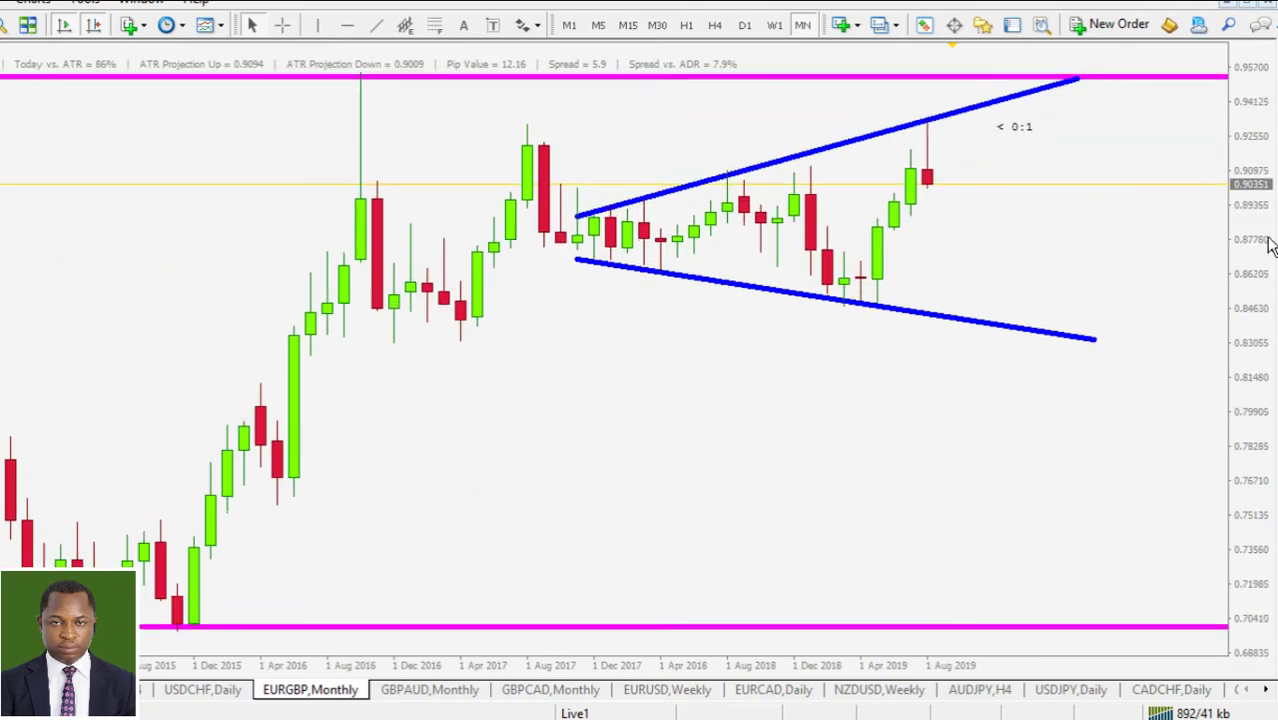
drag(1138, 181, 1155, 181)
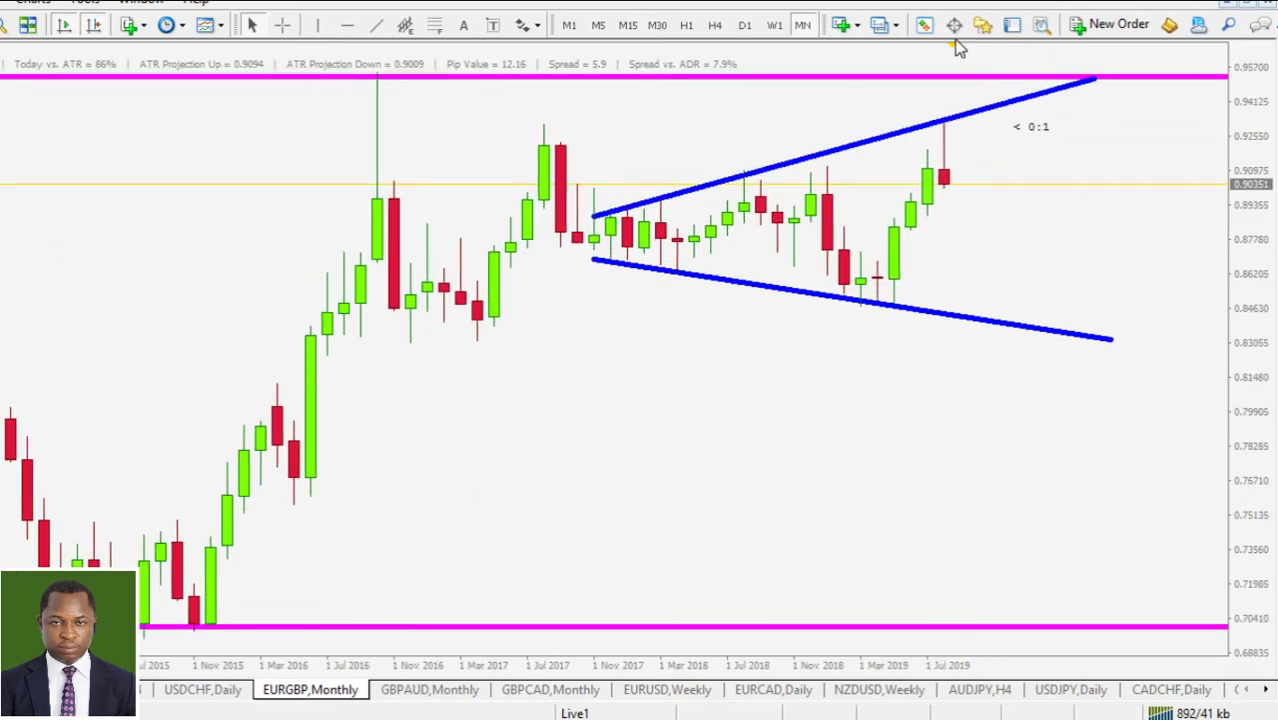
click(376, 25)
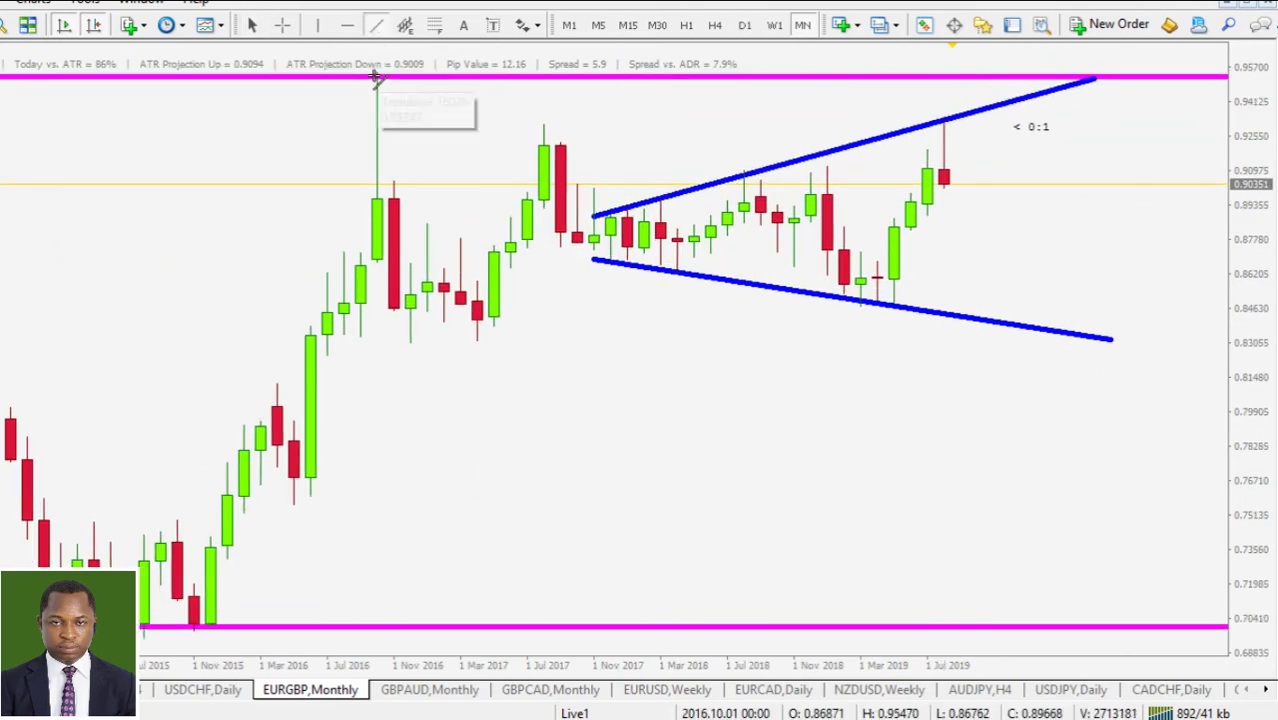
mouse_move(376, 76)
mouse_down()
mouse_move(676, 228)
mouse_move(1038, 250)
mouse_up()
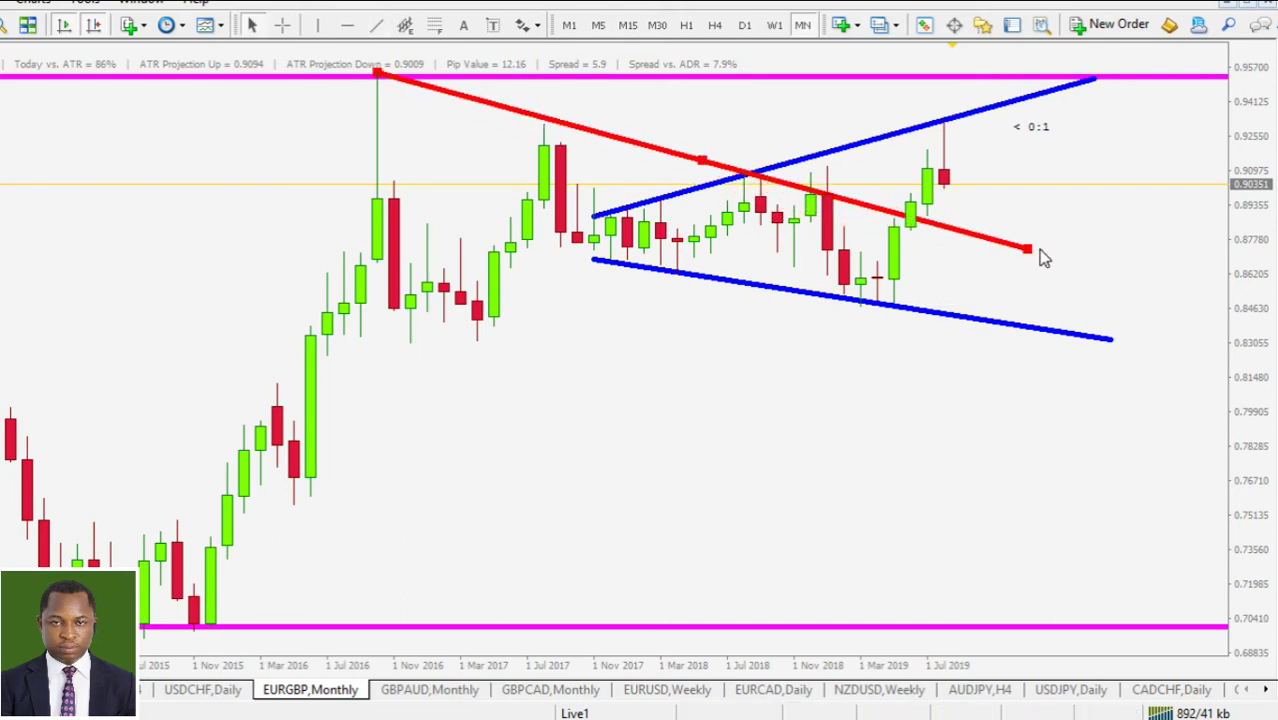
click(997, 285)
Step: Circle the red line's touches in magenta, retrace its lower end, sketch a dip-and-rise arrow off it, and erase everything
drag(396, 68, 384, 64)
drag(566, 128, 572, 140)
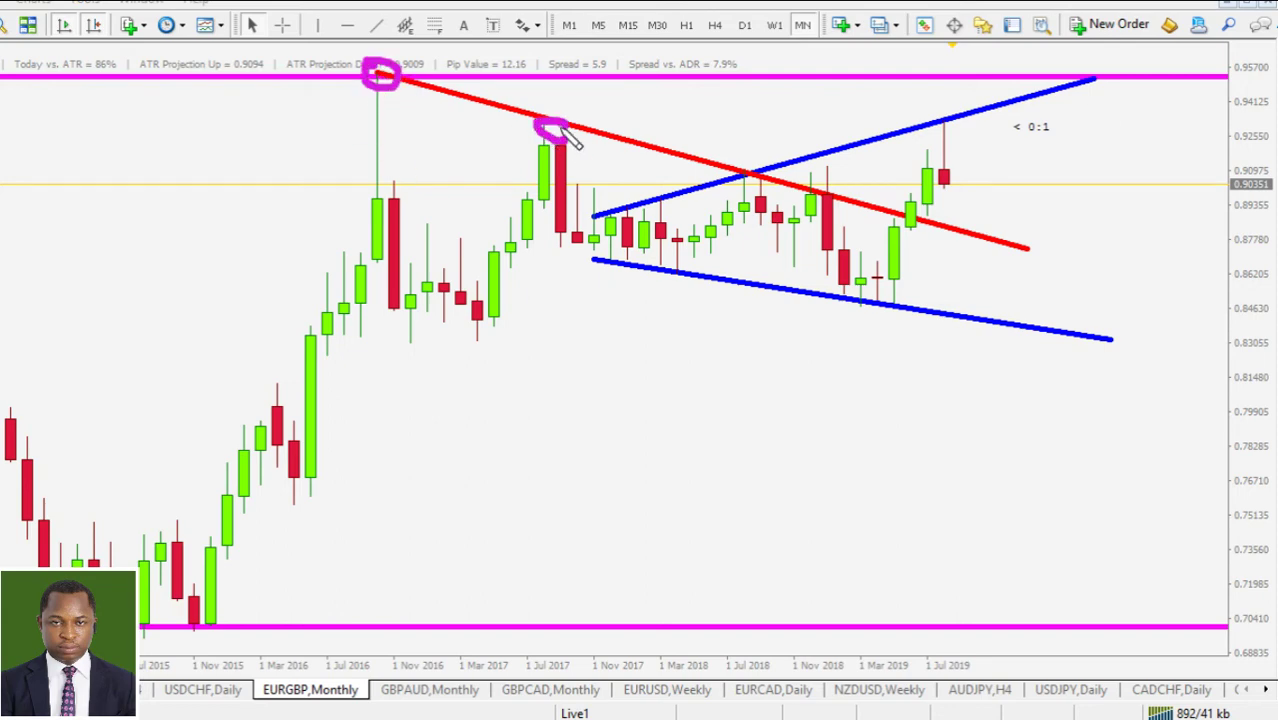
mouse_move(775, 172)
mouse_down()
mouse_move(735, 178)
mouse_move(772, 176)
mouse_move(1036, 258)
mouse_up()
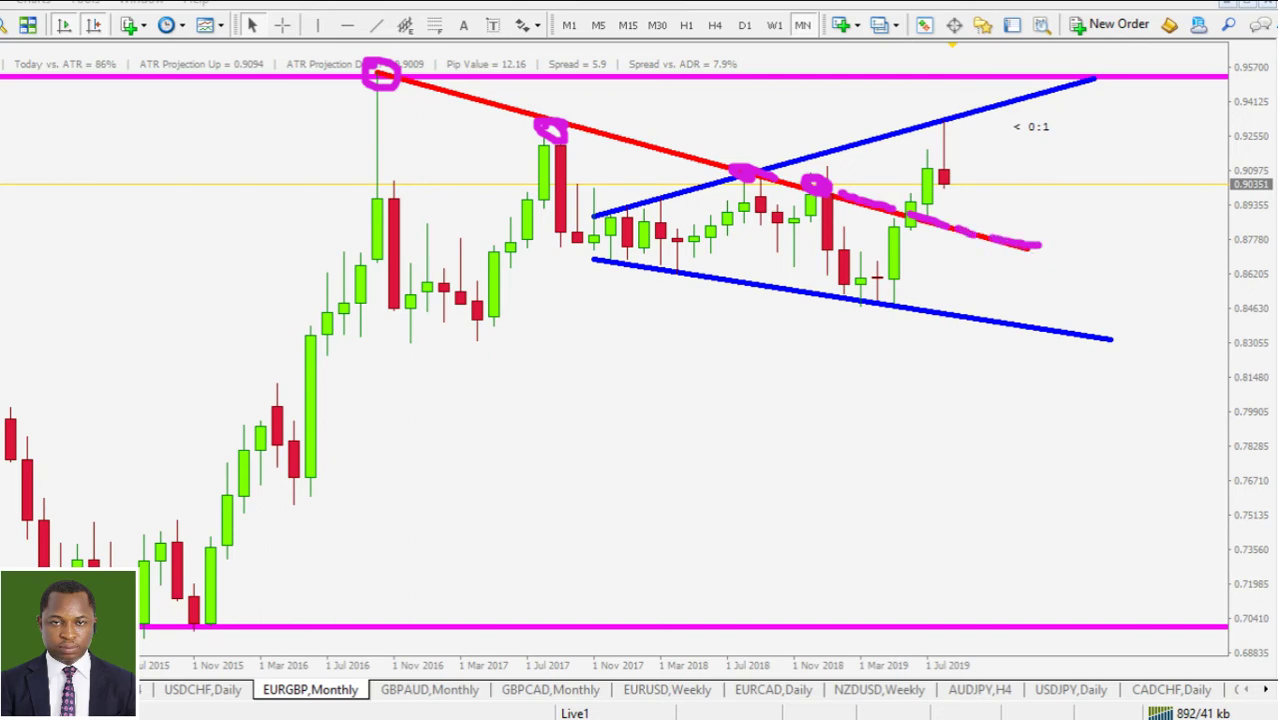
mouse_move(949, 167)
mouse_down()
mouse_move(955, 211)
mouse_move(984, 205)
mouse_move(1005, 130)
mouse_move(1019, 157)
mouse_up()
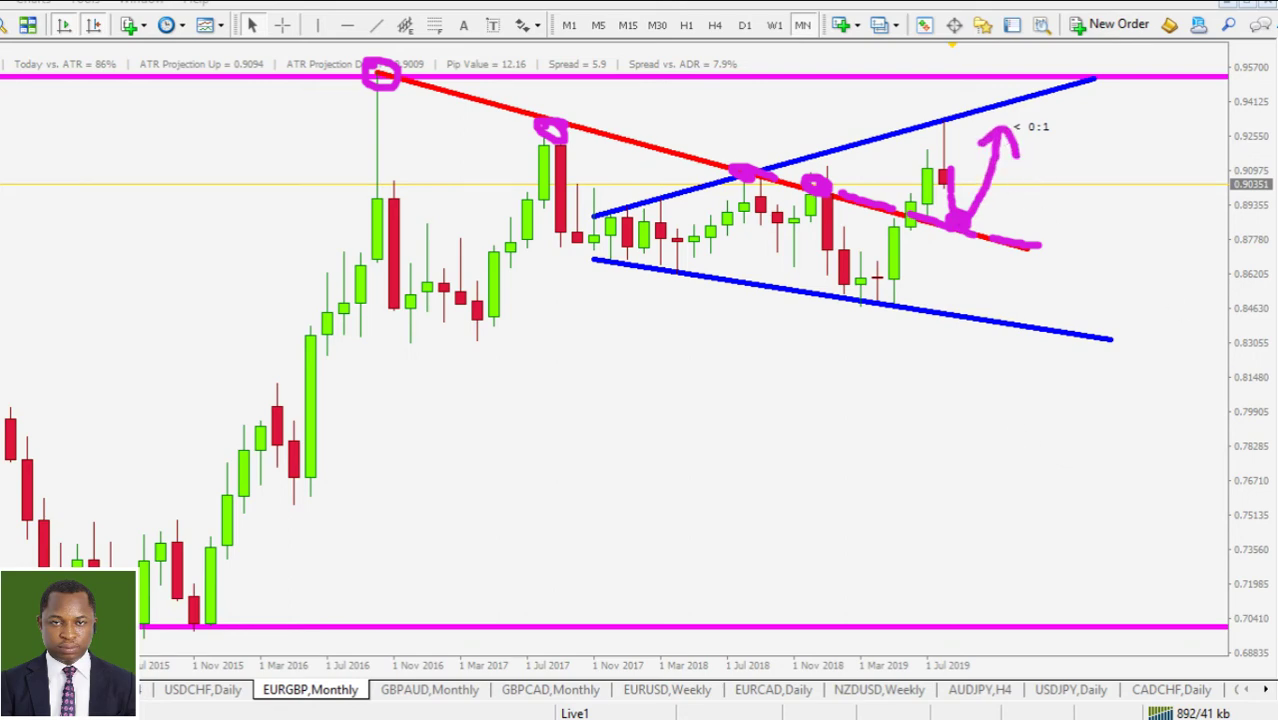
key(Escape)
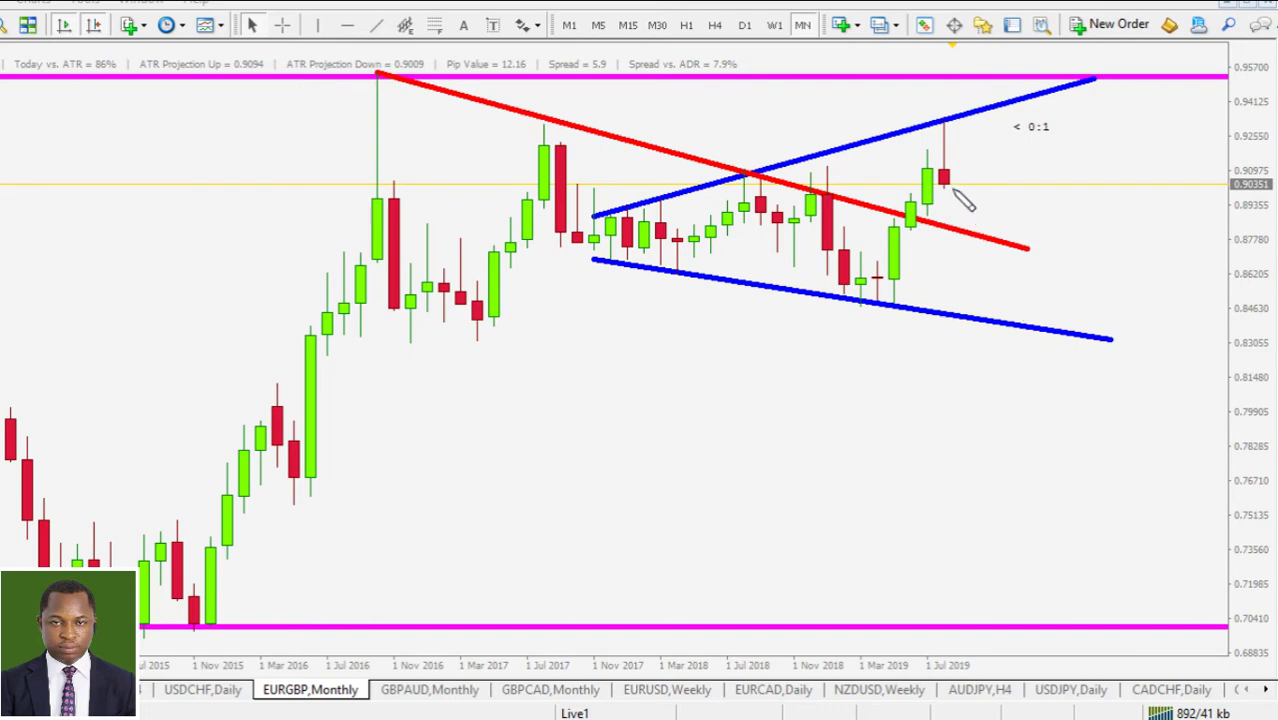
Step: Sketch a magenta bounce off the red line, bracket the gap between the last candle and that line, and erase the marks
mouse_move(955, 182)
mouse_down()
mouse_move(960, 228)
mouse_move(944, 224)
mouse_move(978, 228)
mouse_move(993, 162)
mouse_move(1006, 178)
mouse_up()
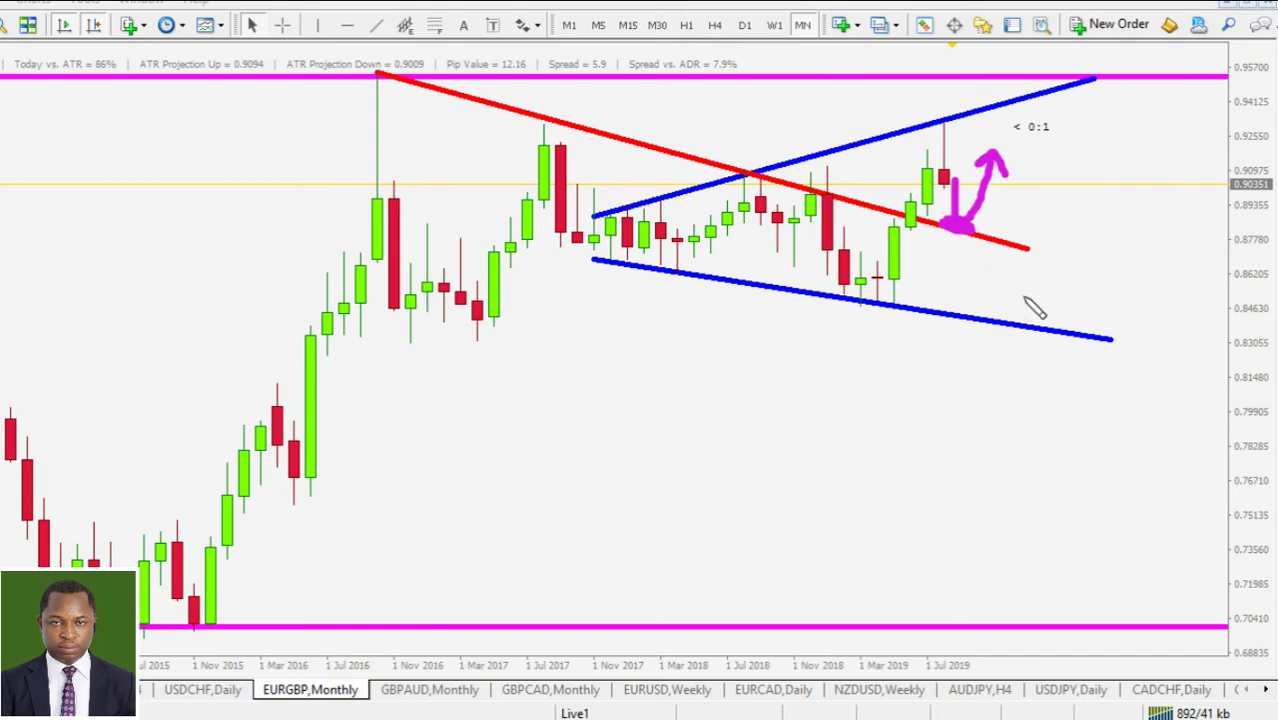
key(ctrl+z)
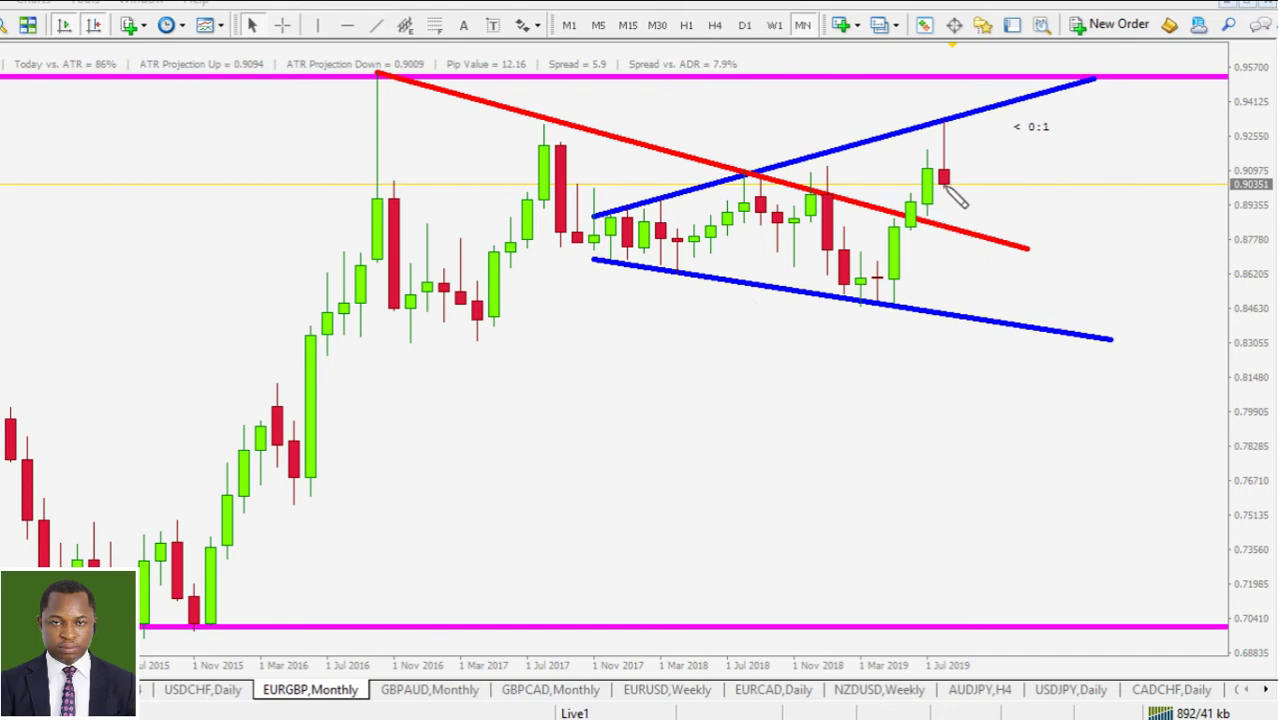
mouse_move(930, 183)
mouse_down()
mouse_move(955, 183)
mouse_move(950, 218)
mouse_move(984, 216)
mouse_move(986, 184)
mouse_up()
drag(931, 222, 1008, 230)
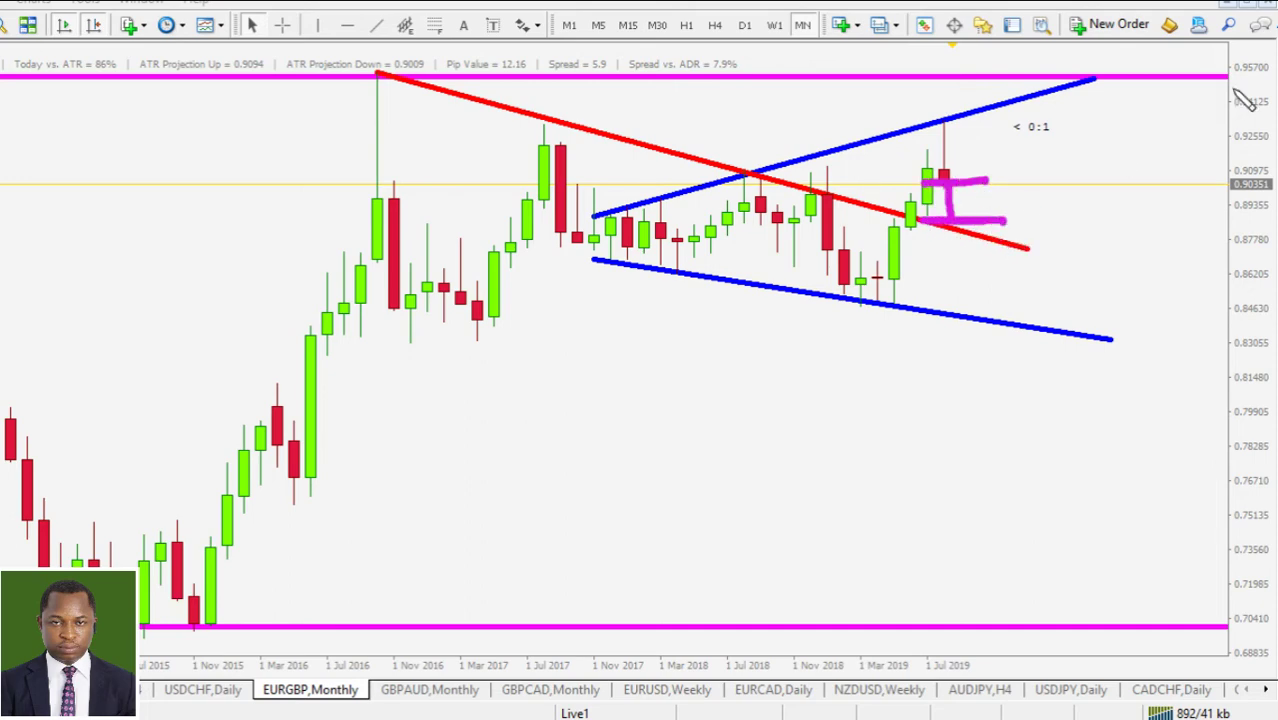
key(ctrl+z)
mouse_move(939, 211)
mouse_down()
mouse_move(985, 130)
mouse_move(975, 142)
mouse_up()
key(ctrl+z)
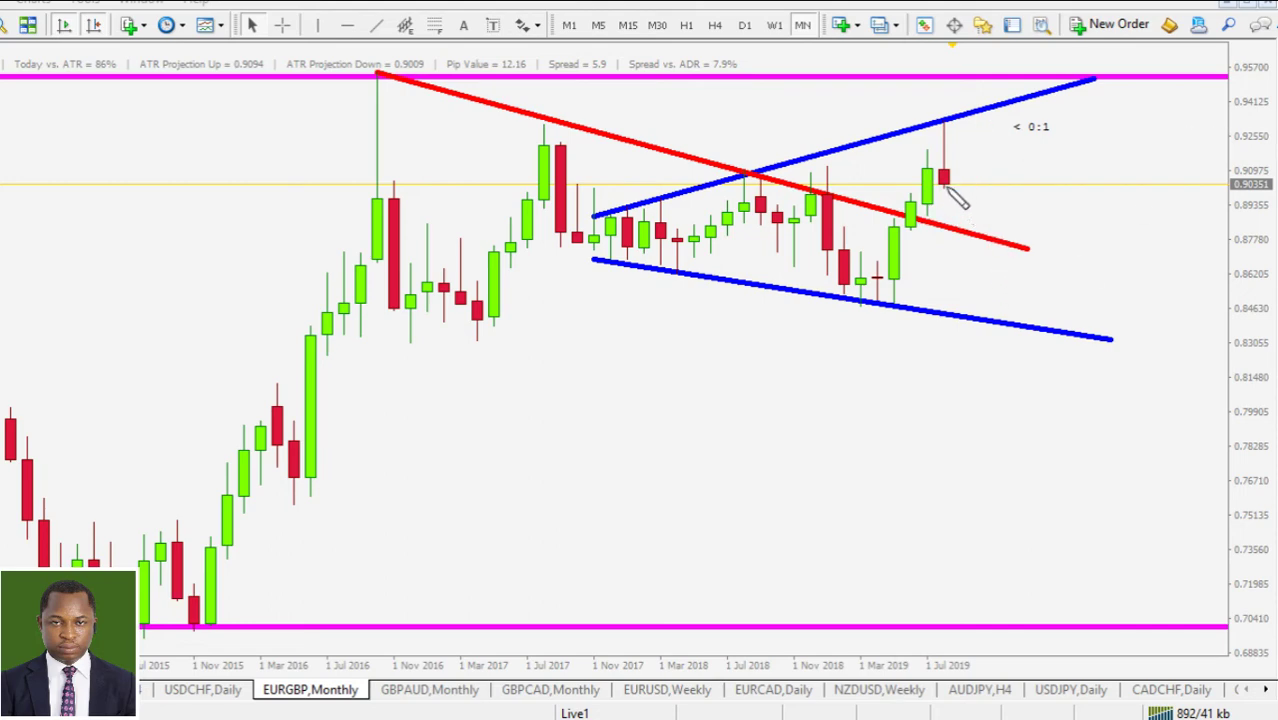
Step: Sketch a magenta dip to the red line, a rise to a circled area on the upper blue line and a downward arrow, and erase everything
mouse_move(946, 188)
mouse_down()
mouse_move(959, 230)
mouse_move(998, 115)
mouse_move(975, 100)
mouse_move(1000, 125)
mouse_move(1040, 110)
mouse_move(1062, 240)
mouse_up()
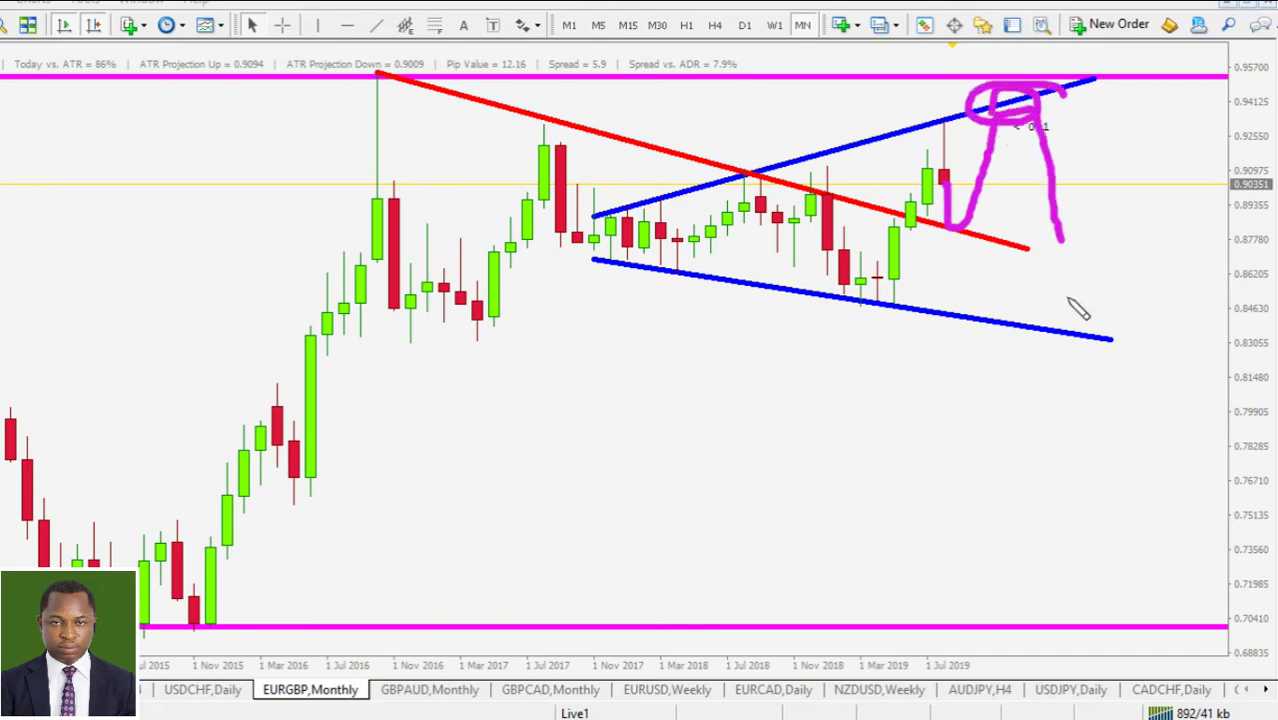
drag(1078, 310, 1082, 205)
key(Escape)
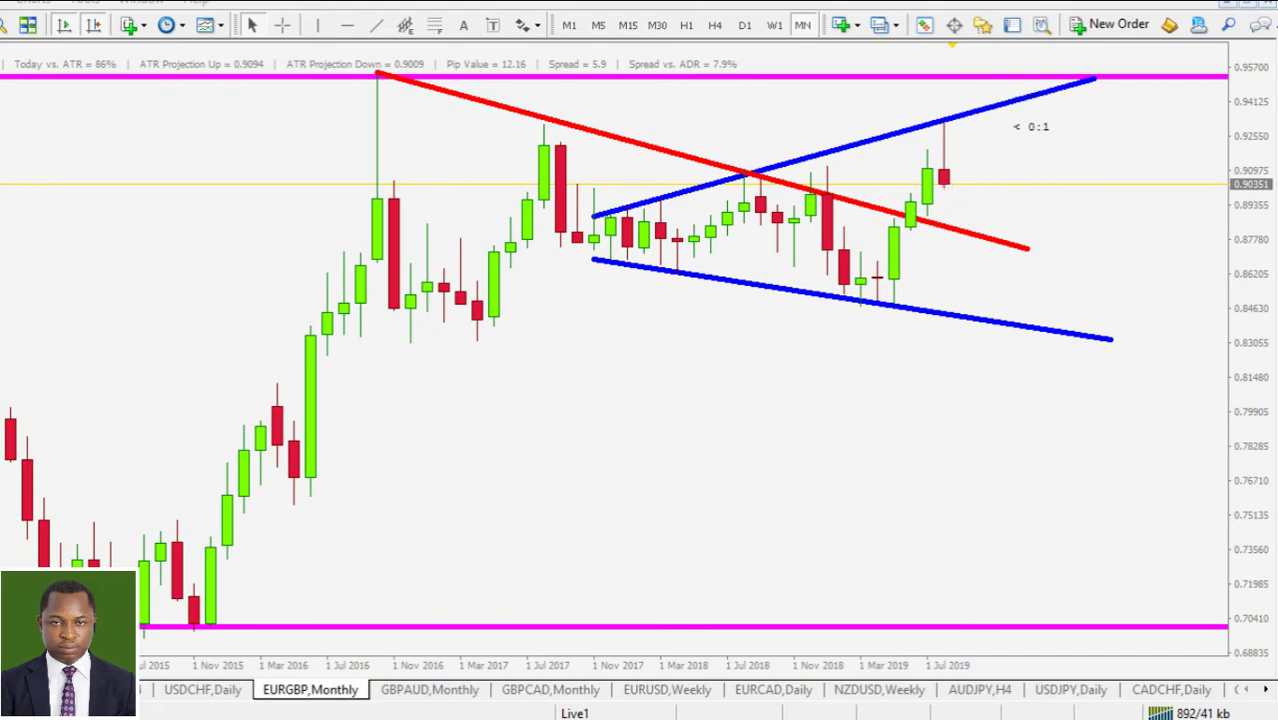
Step: Switch the EURGBP chart to the weekly timeframe, with the price scale extended to include the upper magenta line
click(4, 25)
click(774, 25)
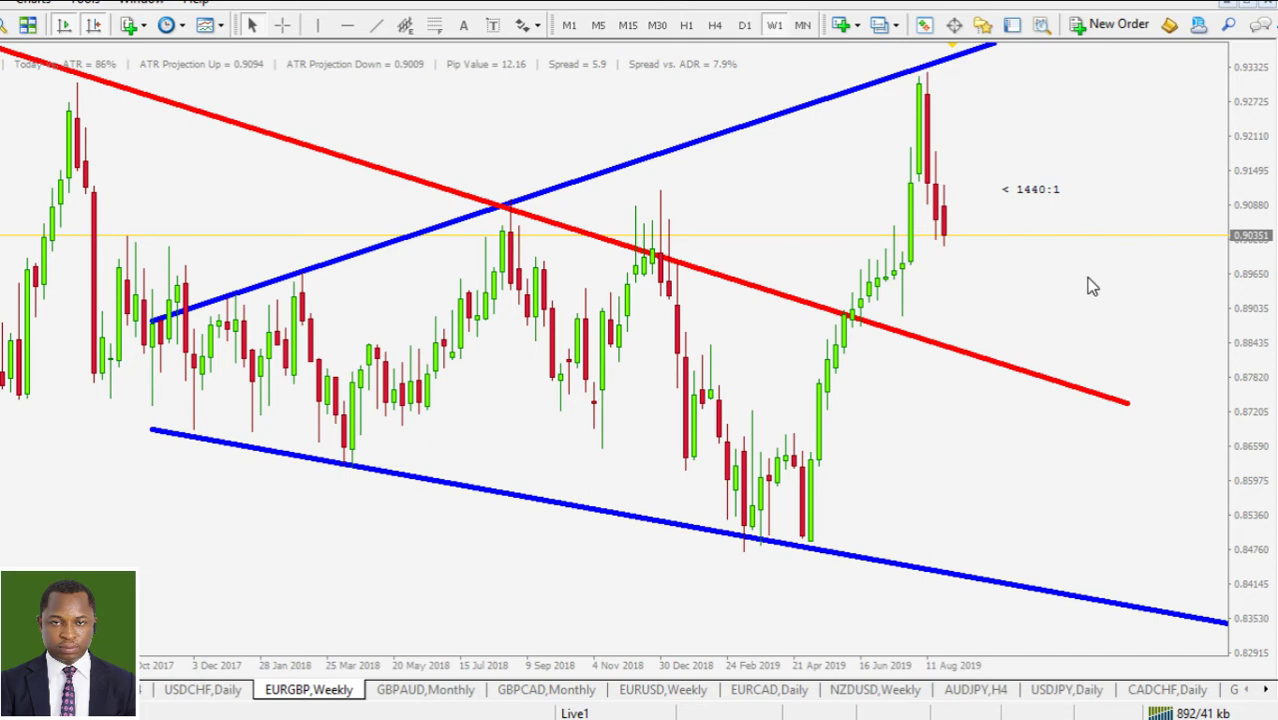
drag(1247, 206, 1246, 268)
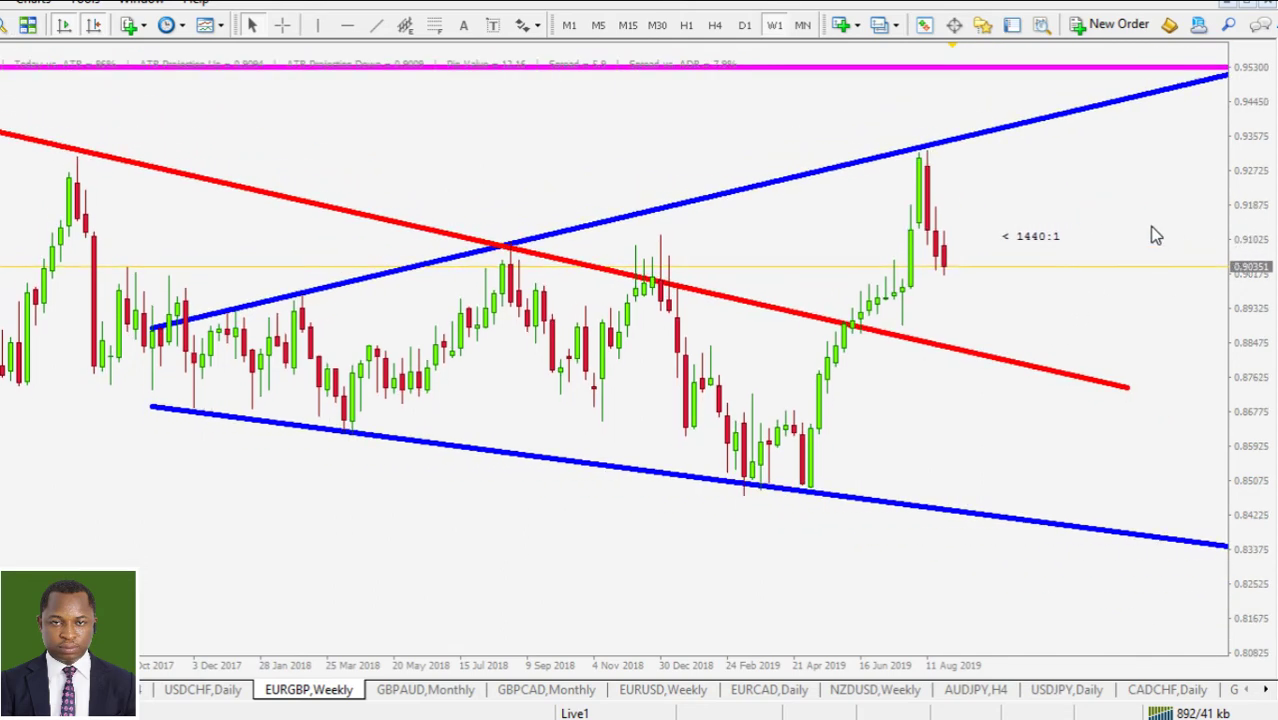
Step: Limit the falling red trendline to the Monthly timeframe and change its colour to Magenta
double_click(954, 350)
right_click(953, 352)
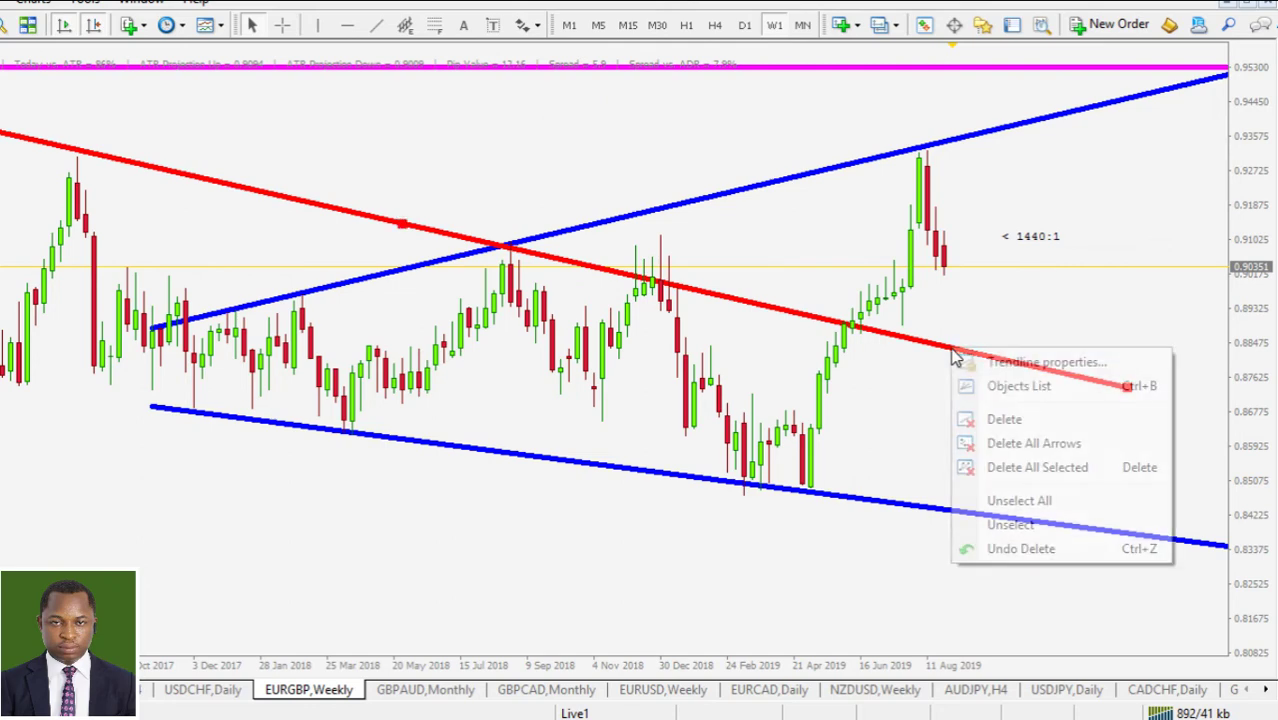
click(946, 362)
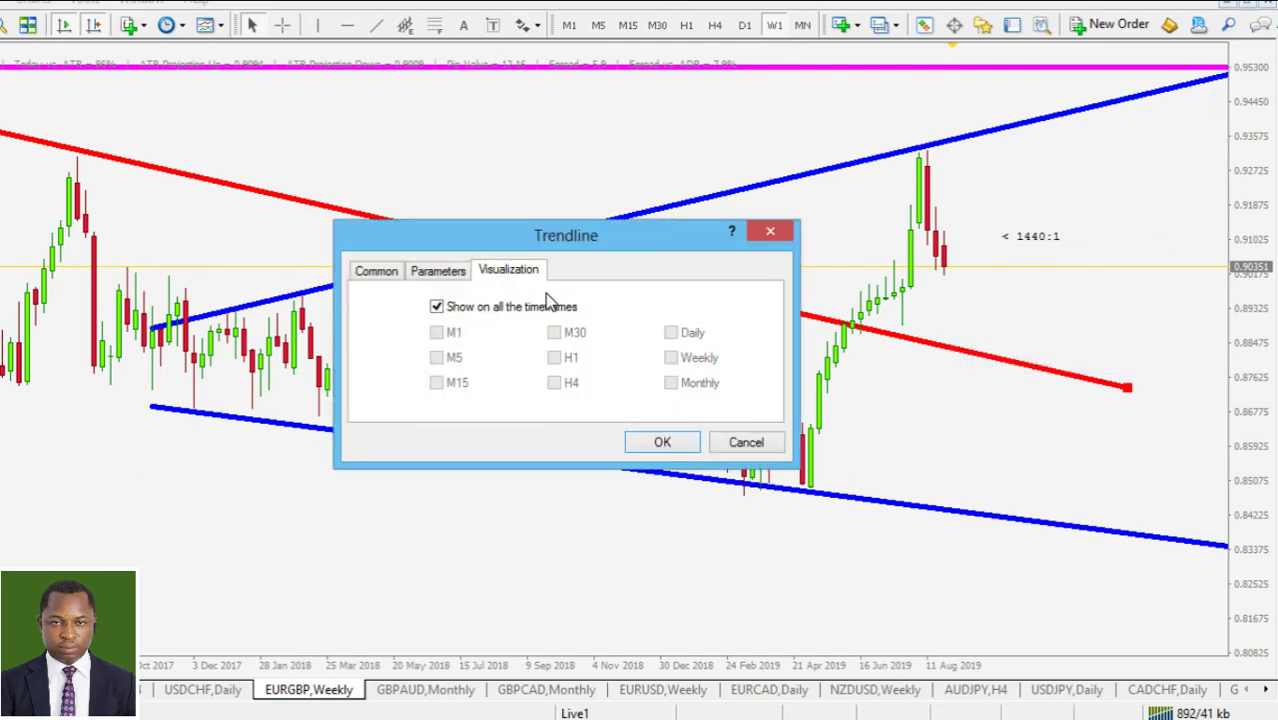
click(697, 388)
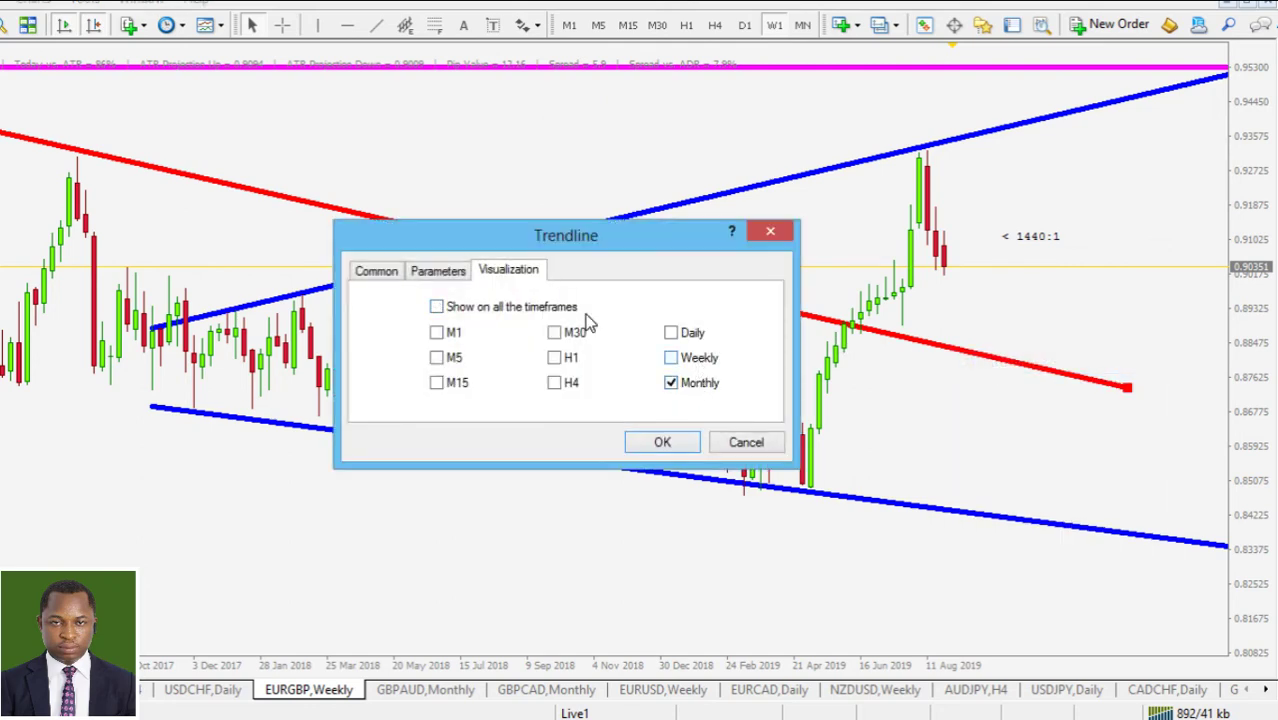
click(394, 274)
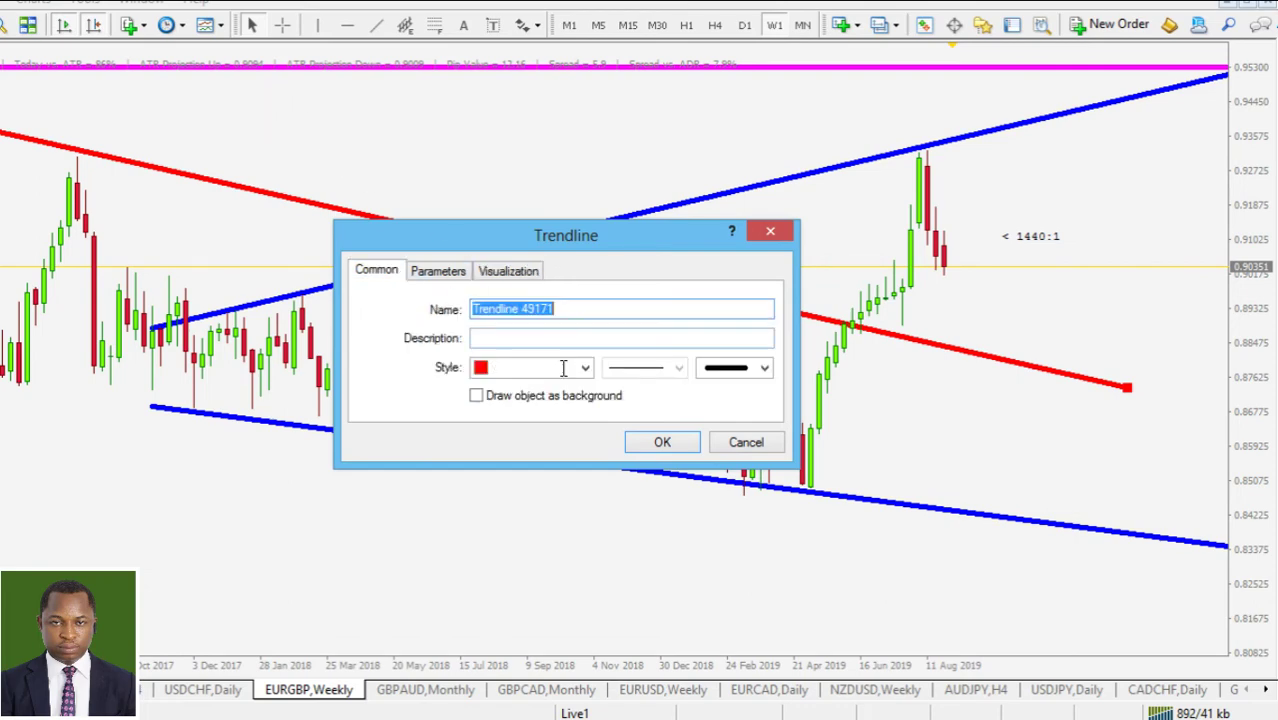
click(586, 369)
click(592, 500)
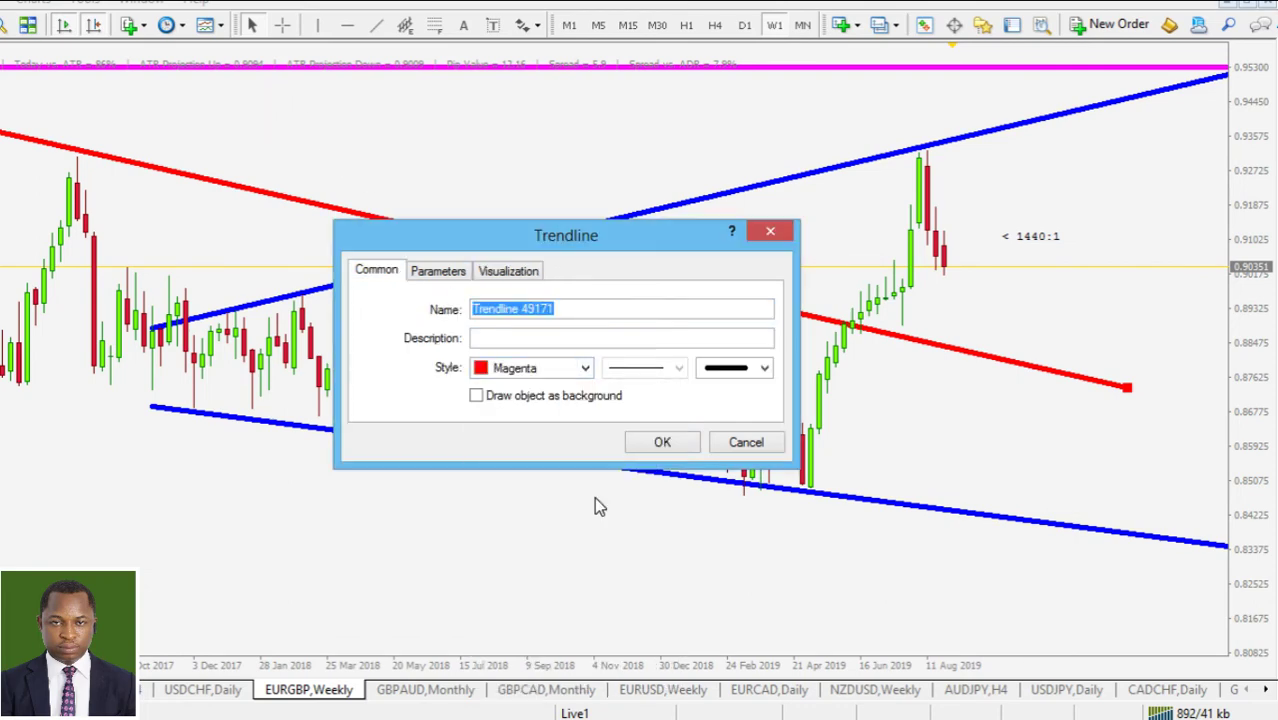
click(662, 443)
Step: Lower the far end of the upper blue trendline slightly so it runs along the August 2019 high
drag(1236, 455, 1258, 284)
drag(1230, 332, 1183, 241)
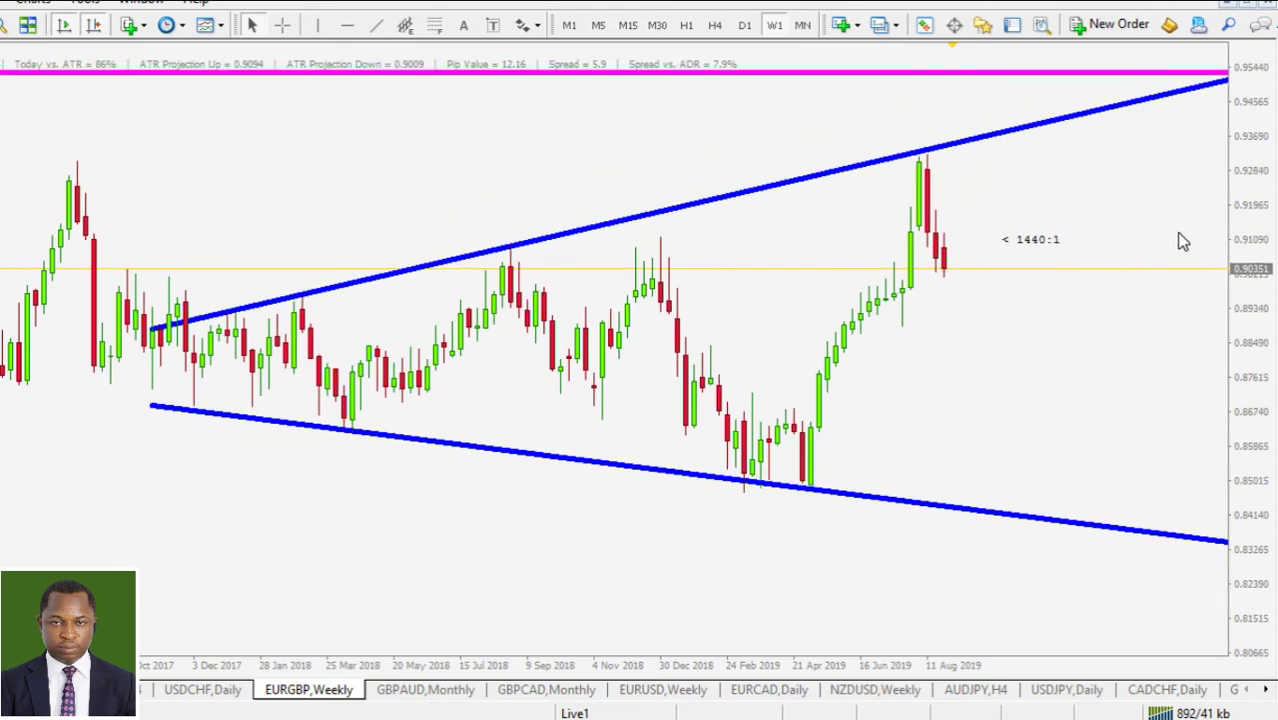
double_click(1226, 90)
drag(1227, 87, 1227, 89)
double_click(1227, 89)
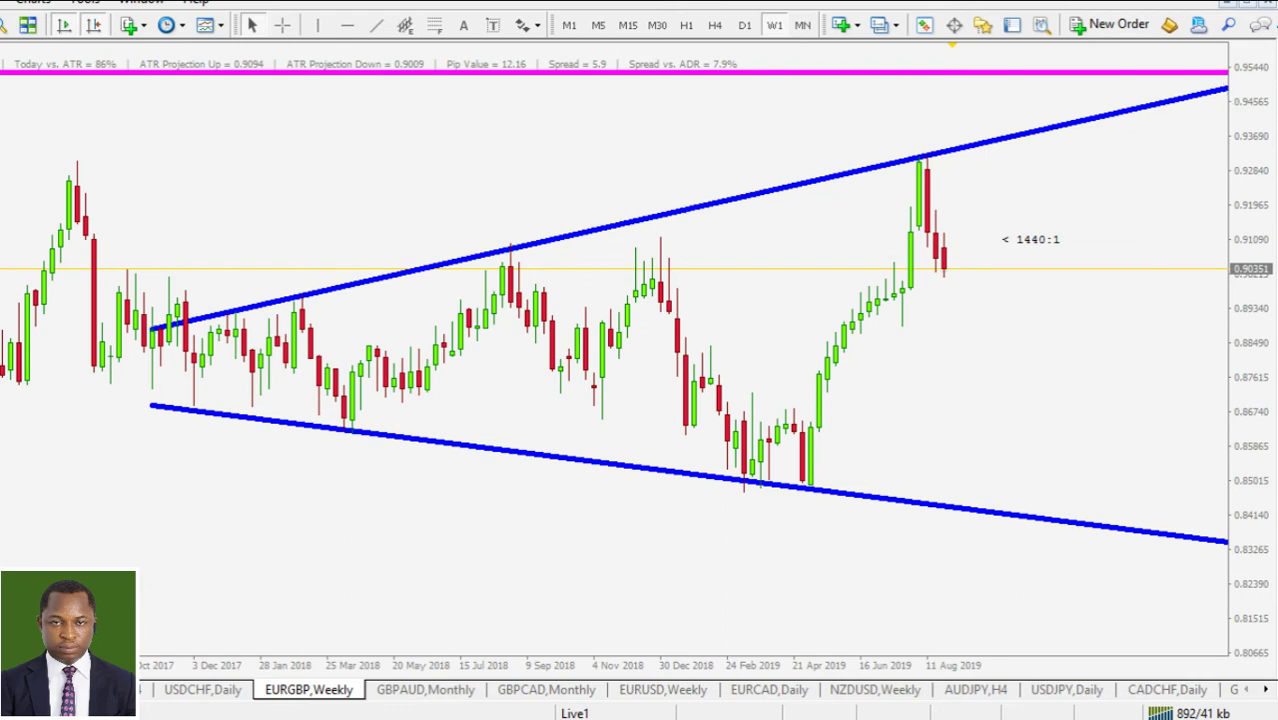
Step: Trace the upper and lower blue trendlines of the widening pattern in magenta, and erase the strokes
mouse_move(224, 318)
mouse_down()
mouse_move(612, 262)
mouse_move(798, 196)
mouse_move(1016, 146)
mouse_up()
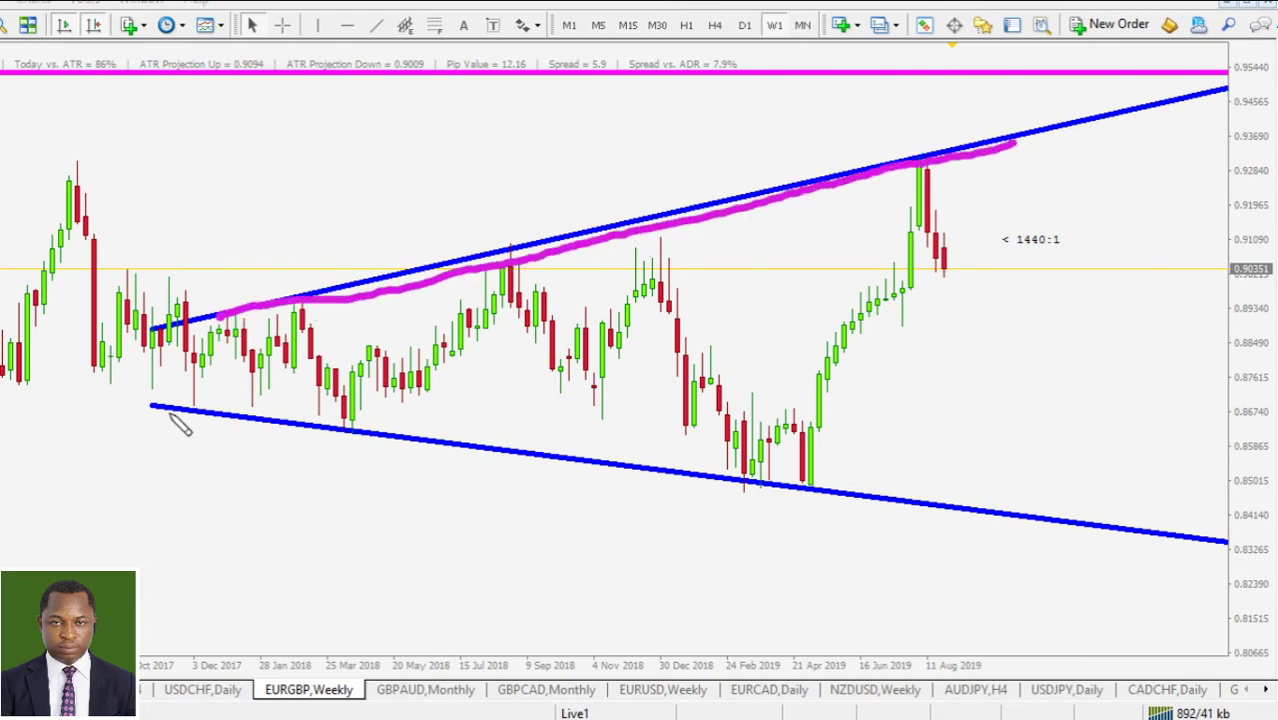
drag(170, 414, 988, 515)
mouse_move(705, 488)
mouse_down()
mouse_move(934, 488)
mouse_move(1142, 518)
mouse_move(952, 518)
mouse_up()
key(Escape)
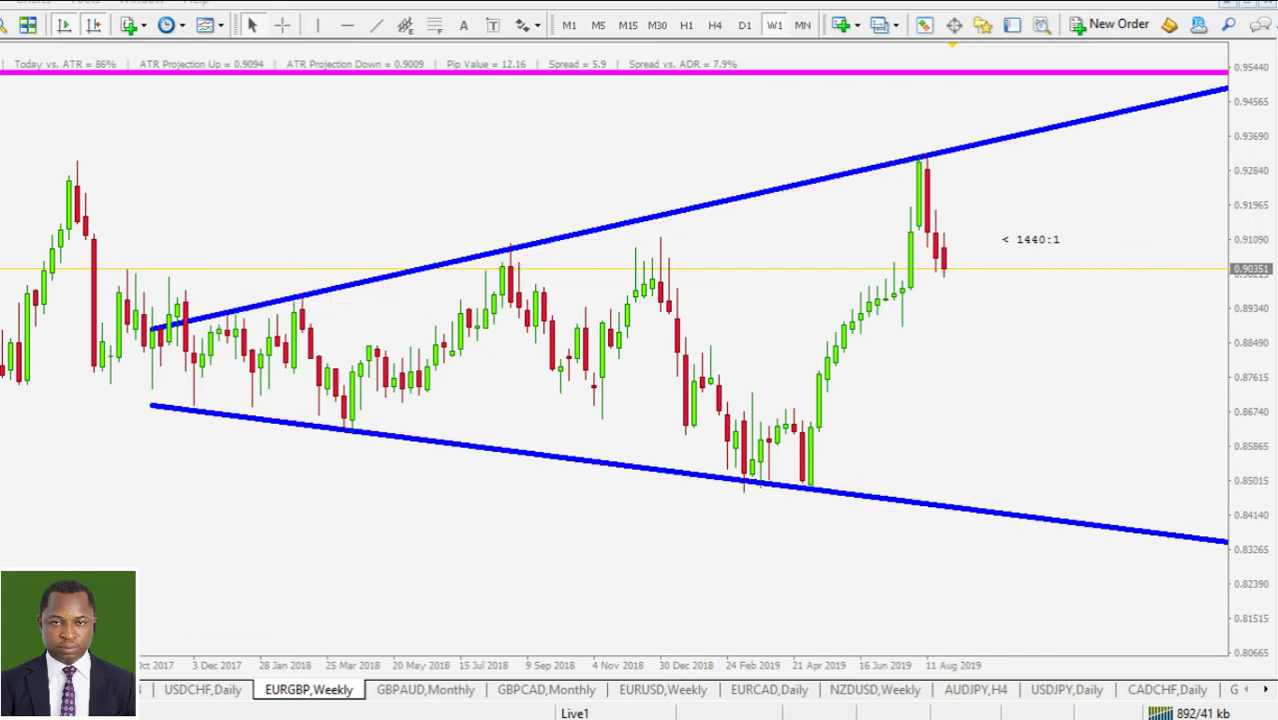
Step: Switch the EURGBP chart to the daily timeframe, circle the rising red line's three touch areas in magenta, and erase the marks
drag(1258, 385, 1134, 60)
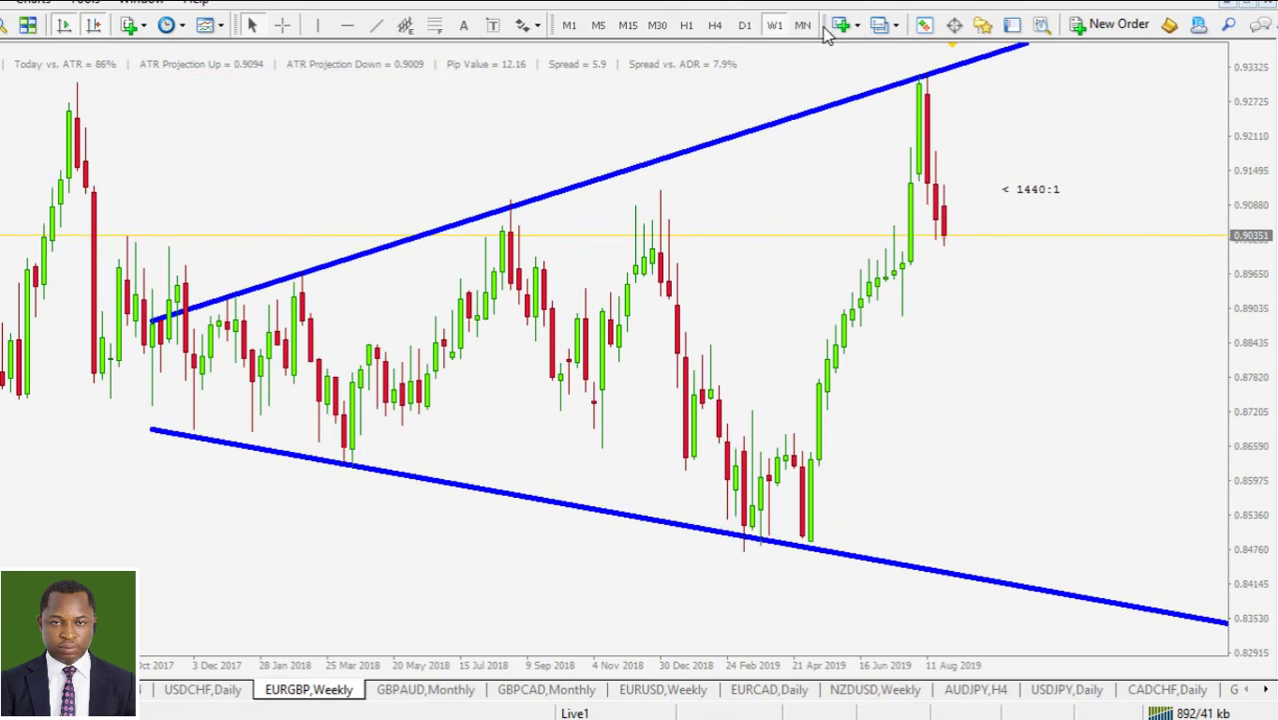
click(744, 25)
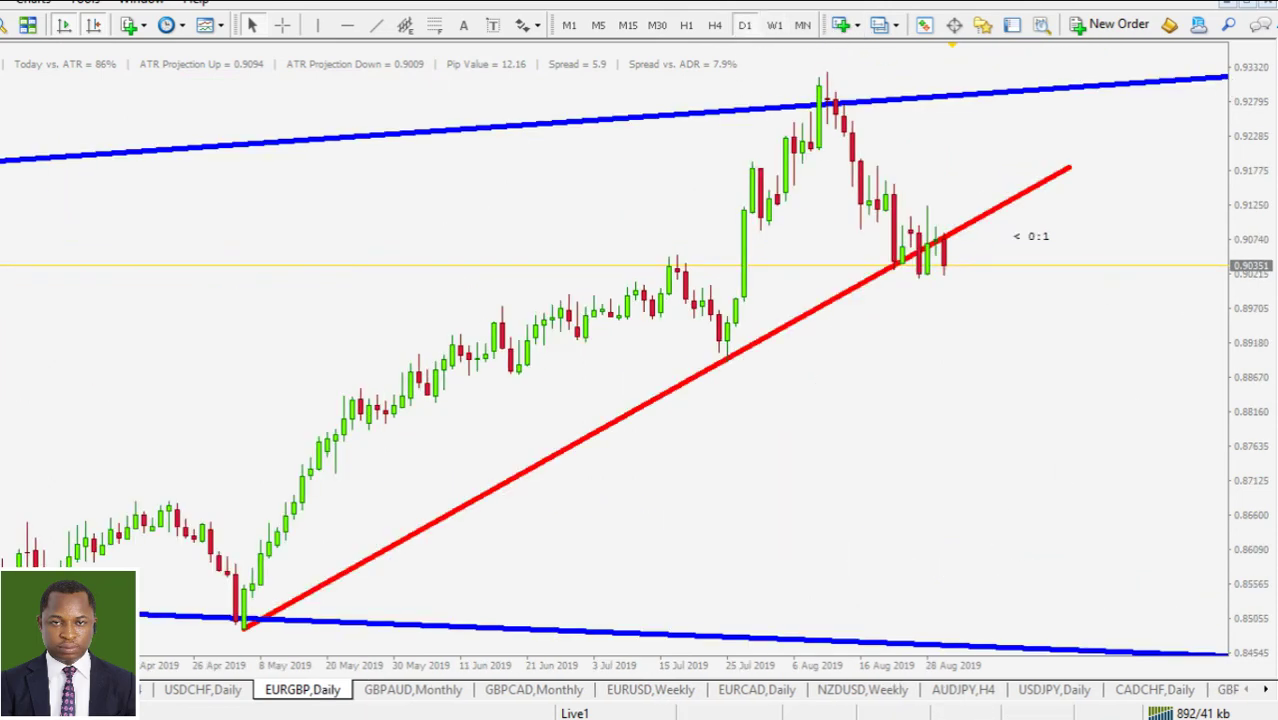
mouse_move(280, 612)
mouse_down()
mouse_move(250, 614)
mouse_move(262, 612)
mouse_up()
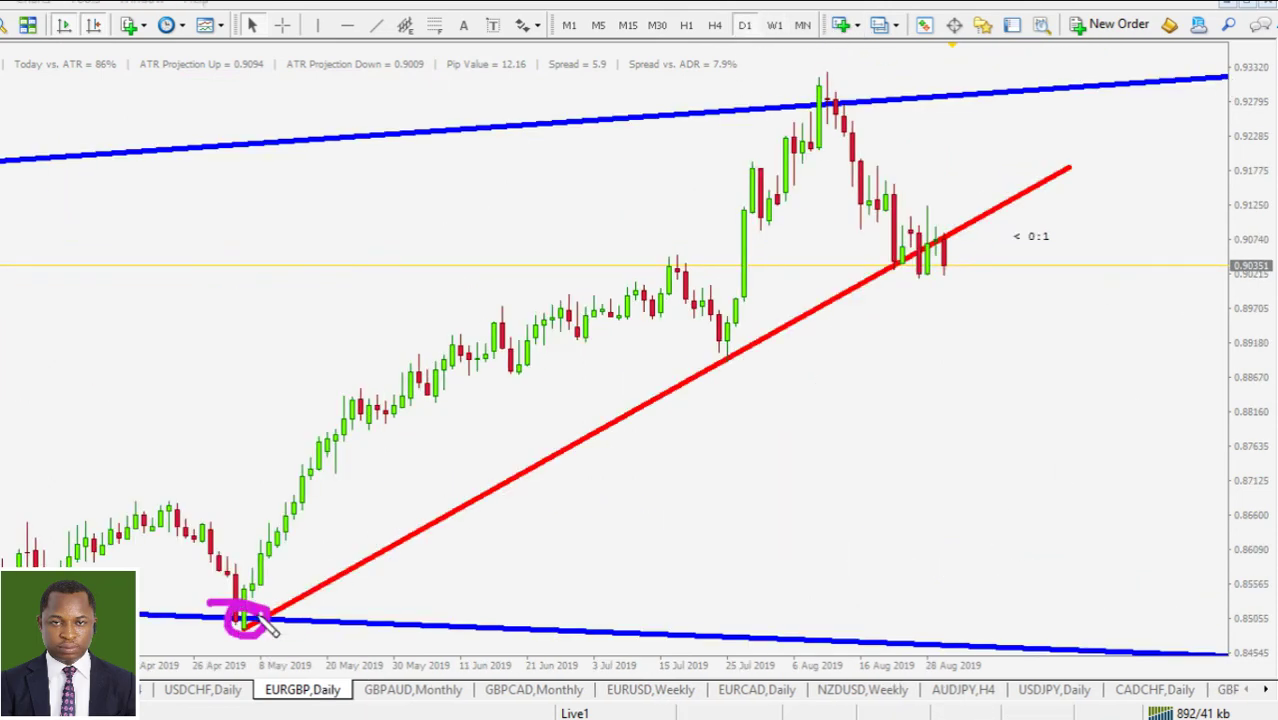
mouse_move(735, 362)
mouse_down()
mouse_move(733, 388)
mouse_move(738, 350)
mouse_up()
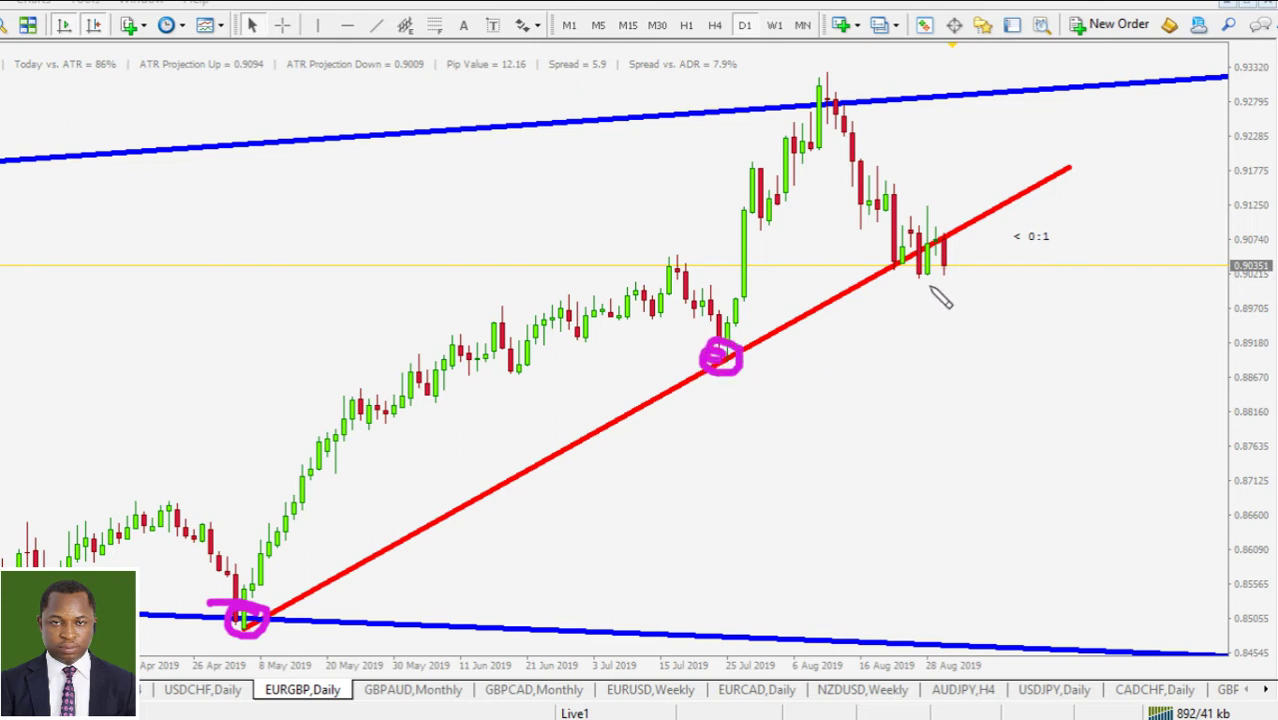
mouse_move(955, 275)
mouse_down()
mouse_move(975, 262)
mouse_move(915, 205)
mouse_move(885, 255)
mouse_move(945, 280)
mouse_up()
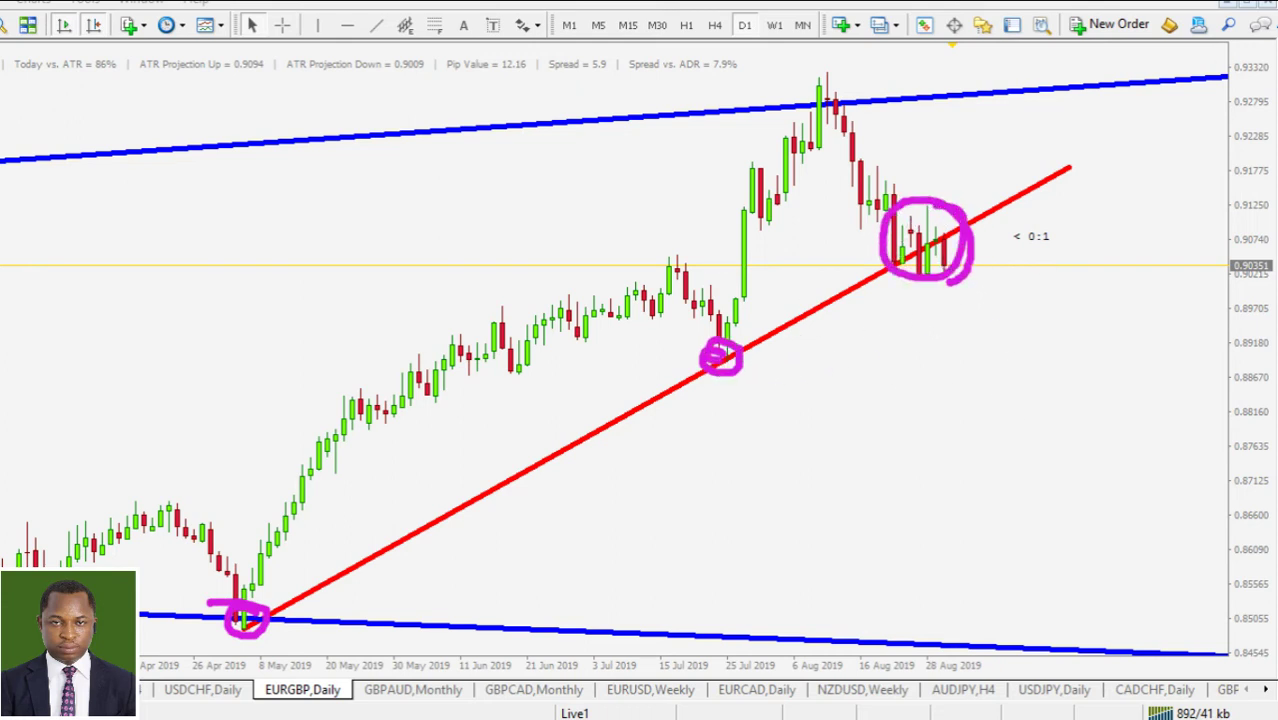
key(e)
mouse_move(885, 260)
mouse_down()
mouse_move(947, 268)
mouse_move(953, 227)
mouse_move(988, 255)
mouse_up()
key(e)
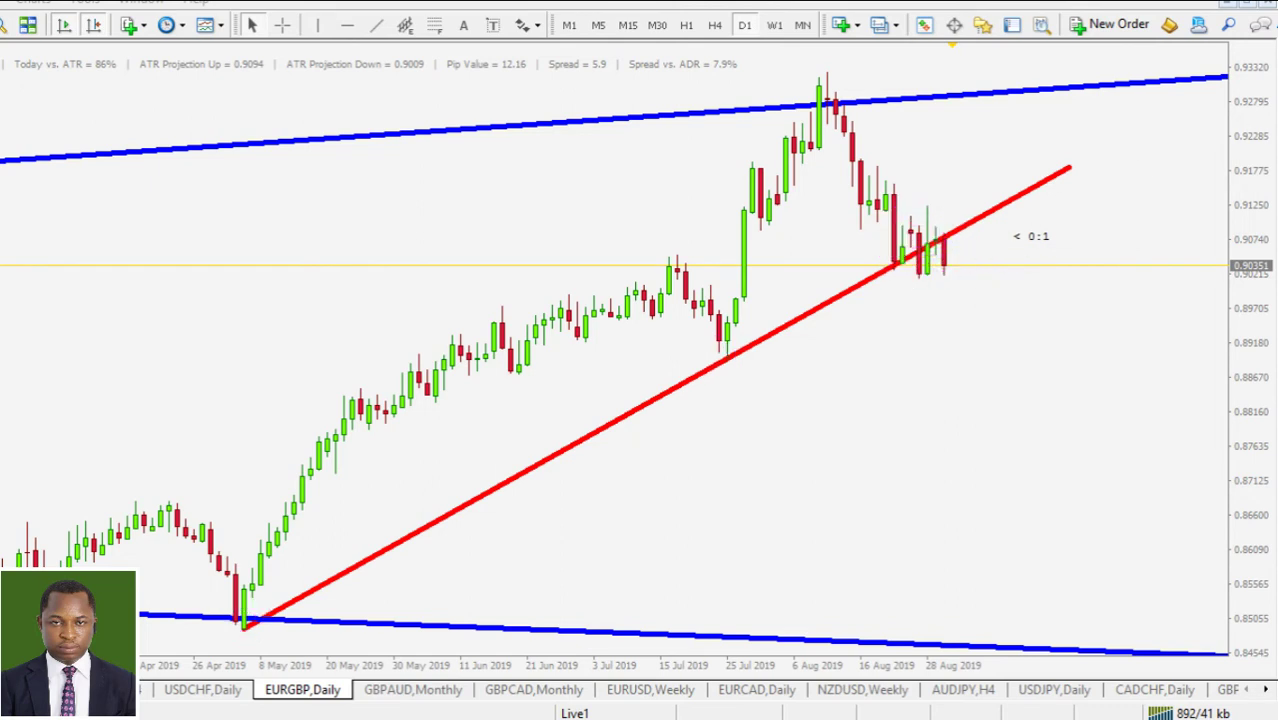
Step: Flatten the rising red trendline into a horizontal at the late-July low, and place a slightly longer parallel copy at about 0.9095
double_click(317, 588)
drag(317, 595, 765, 340)
drag(1066, 172, 1096, 362)
drag(903, 361, 908, 232)
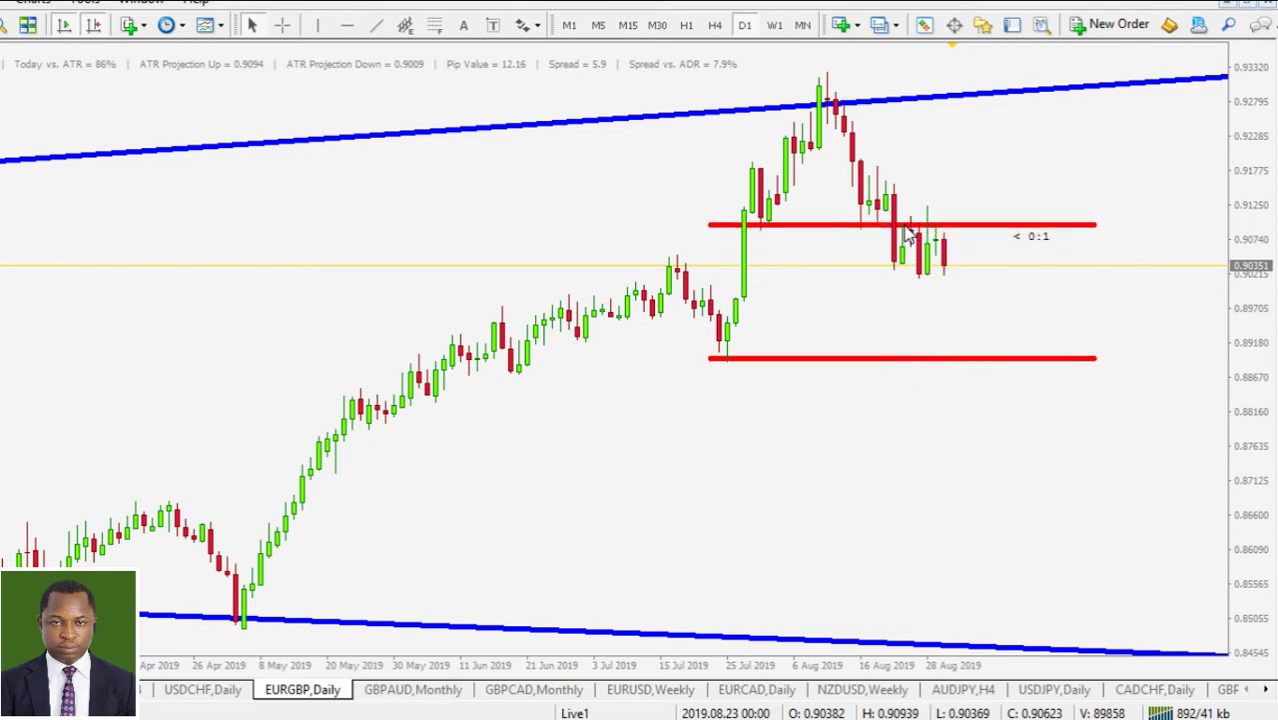
double_click(1095, 226)
drag(1095, 226, 1102, 225)
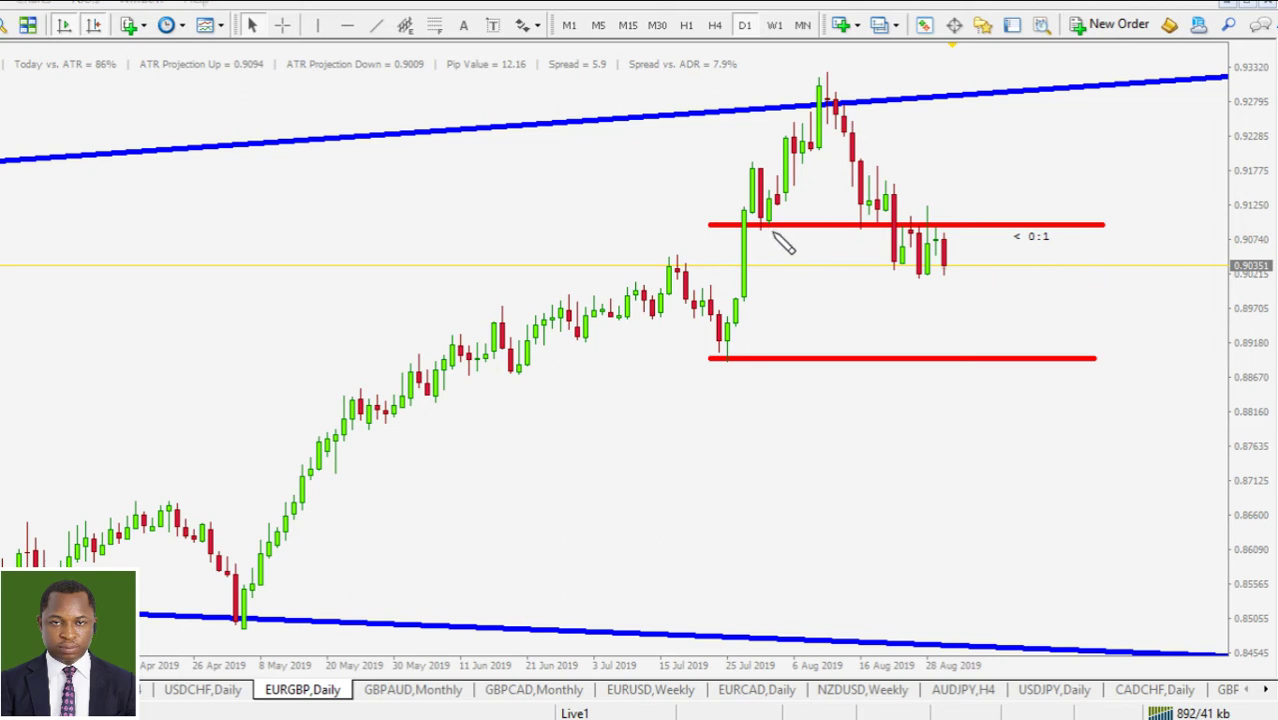
Step: Trace the two red horizontals in magenta, label them R and S, mark the latest candles' range between them, and erase everything
drag(718, 232, 1105, 221)
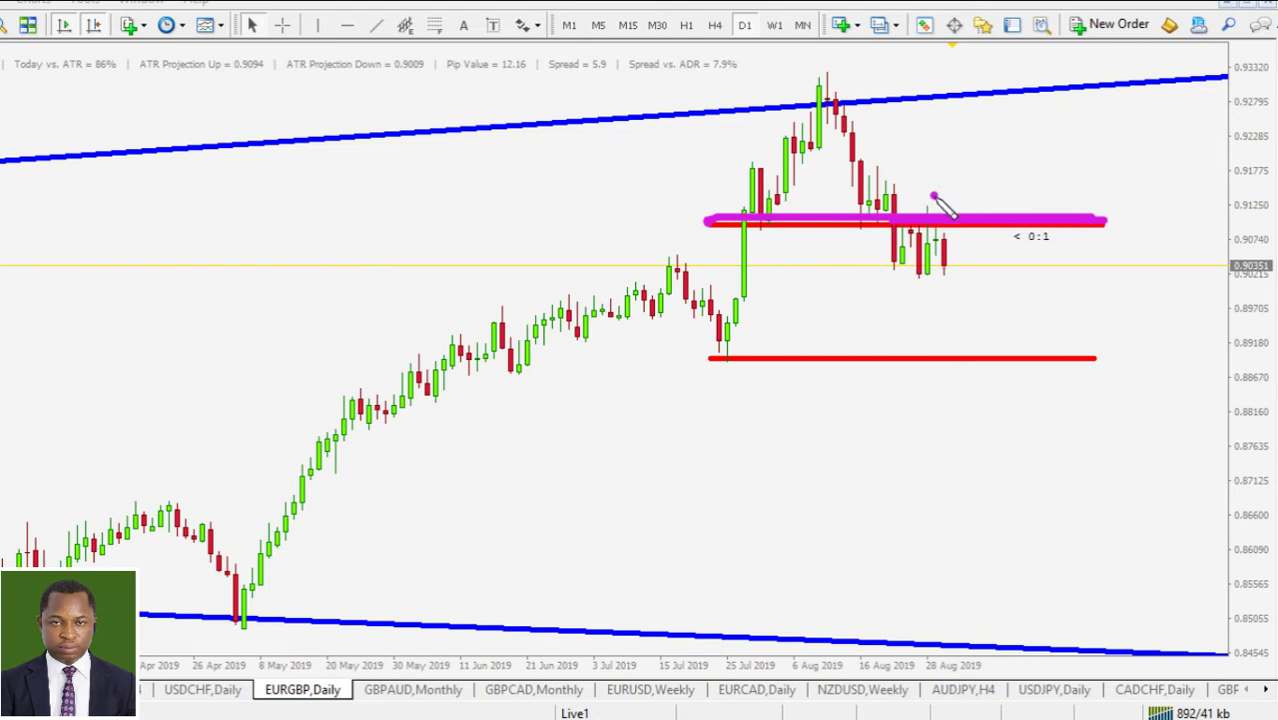
mouse_move(933, 196)
mouse_down()
mouse_move(957, 180)
mouse_move(962, 196)
mouse_up()
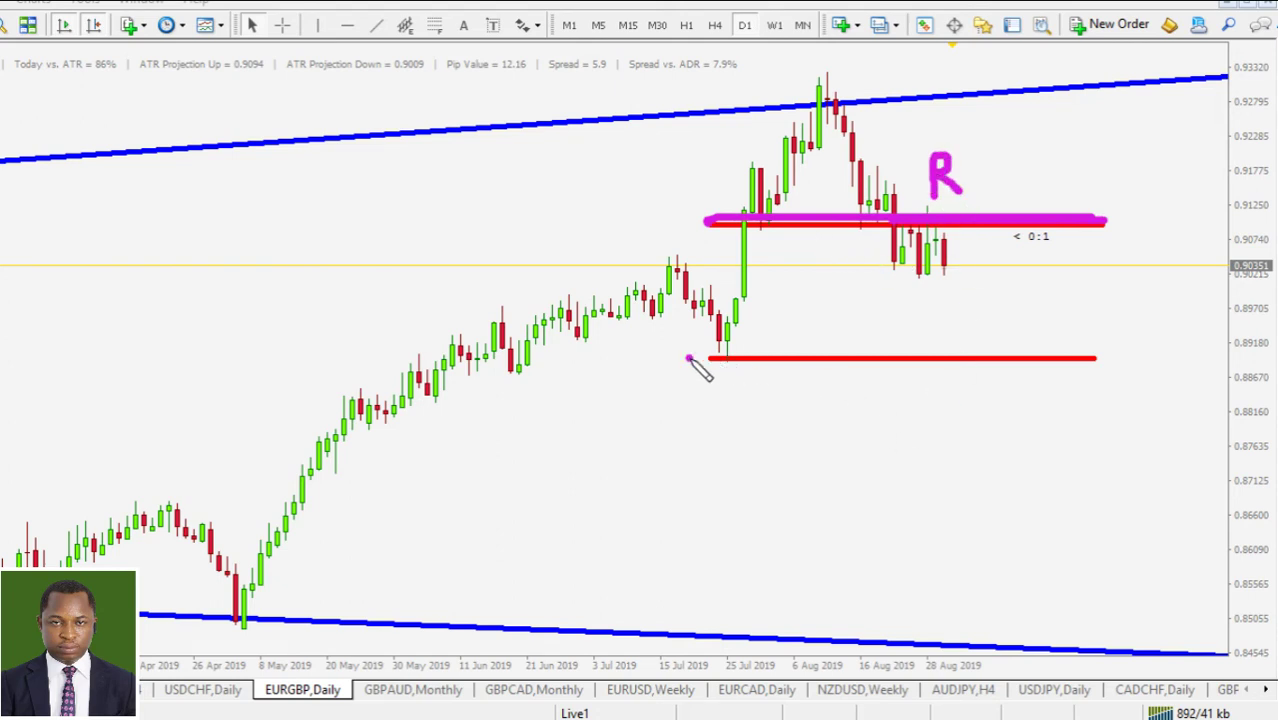
drag(688, 358, 1096, 358)
mouse_move(914, 395)
mouse_down()
mouse_move(899, 431)
mouse_move(880, 433)
mouse_up()
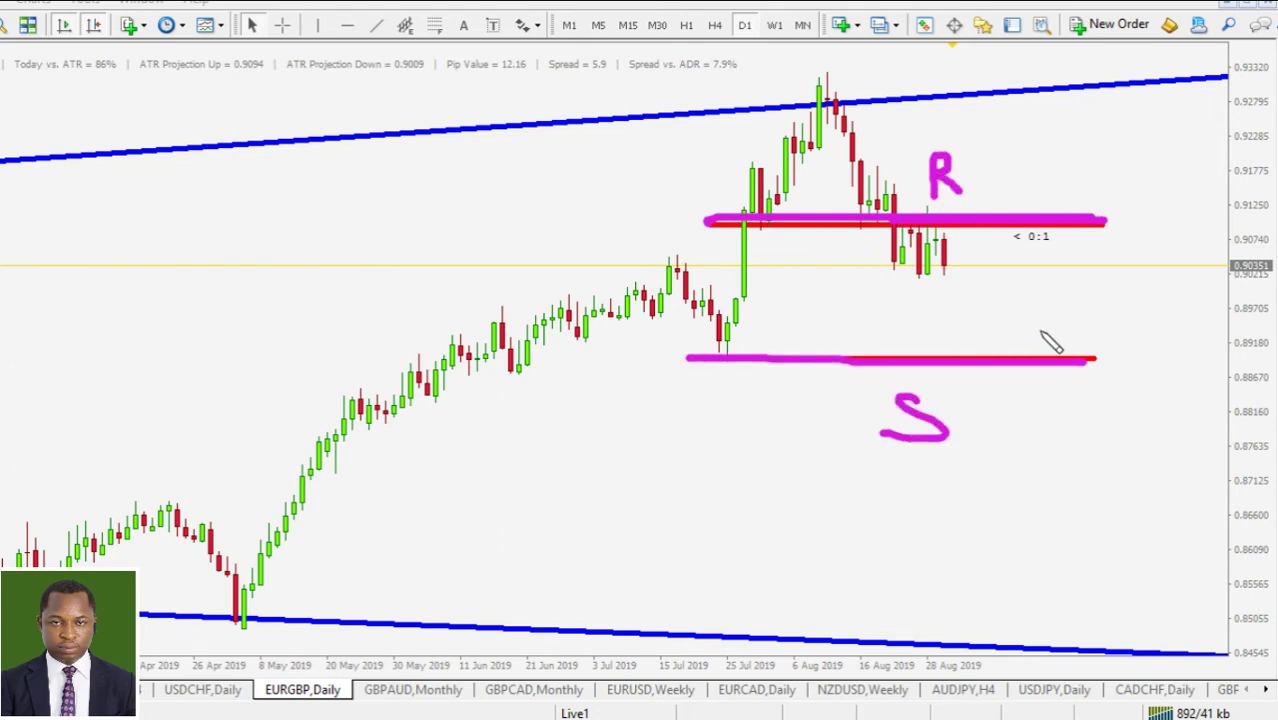
mouse_move(880, 275)
mouse_down()
mouse_move(1015, 275)
mouse_move(905, 255)
mouse_move(960, 265)
mouse_move(970, 245)
mouse_up()
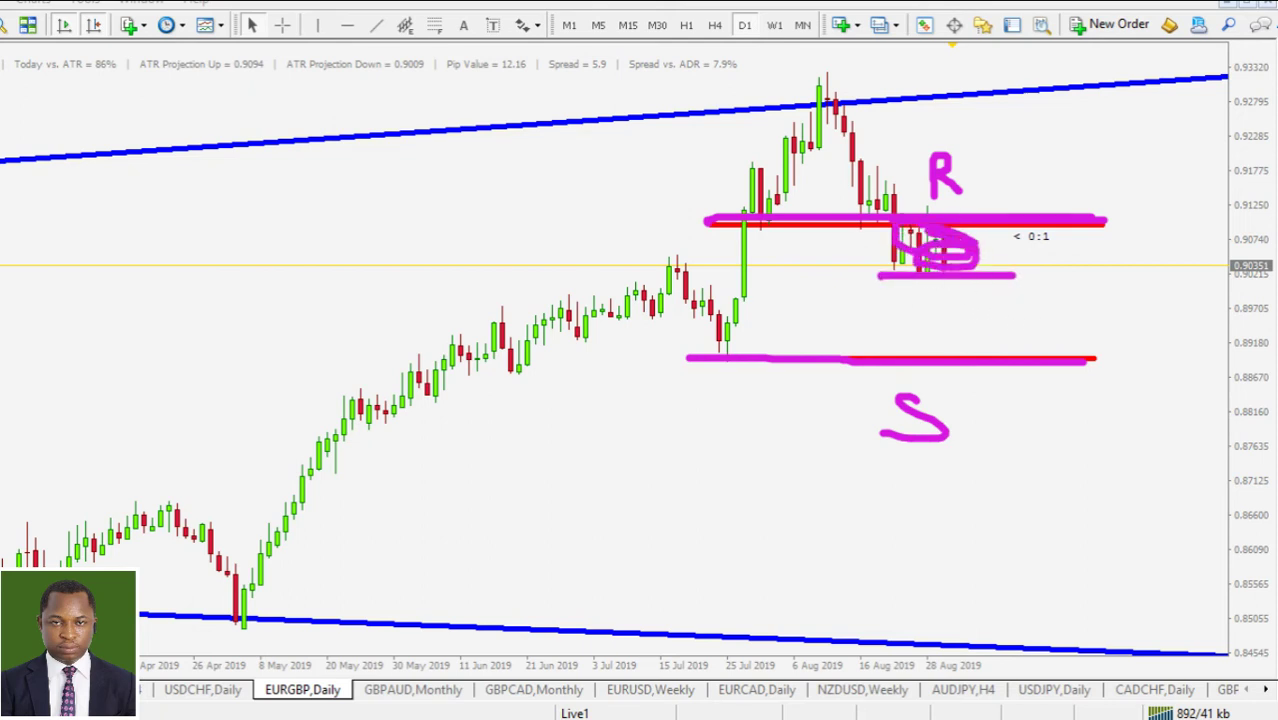
key(Escape)
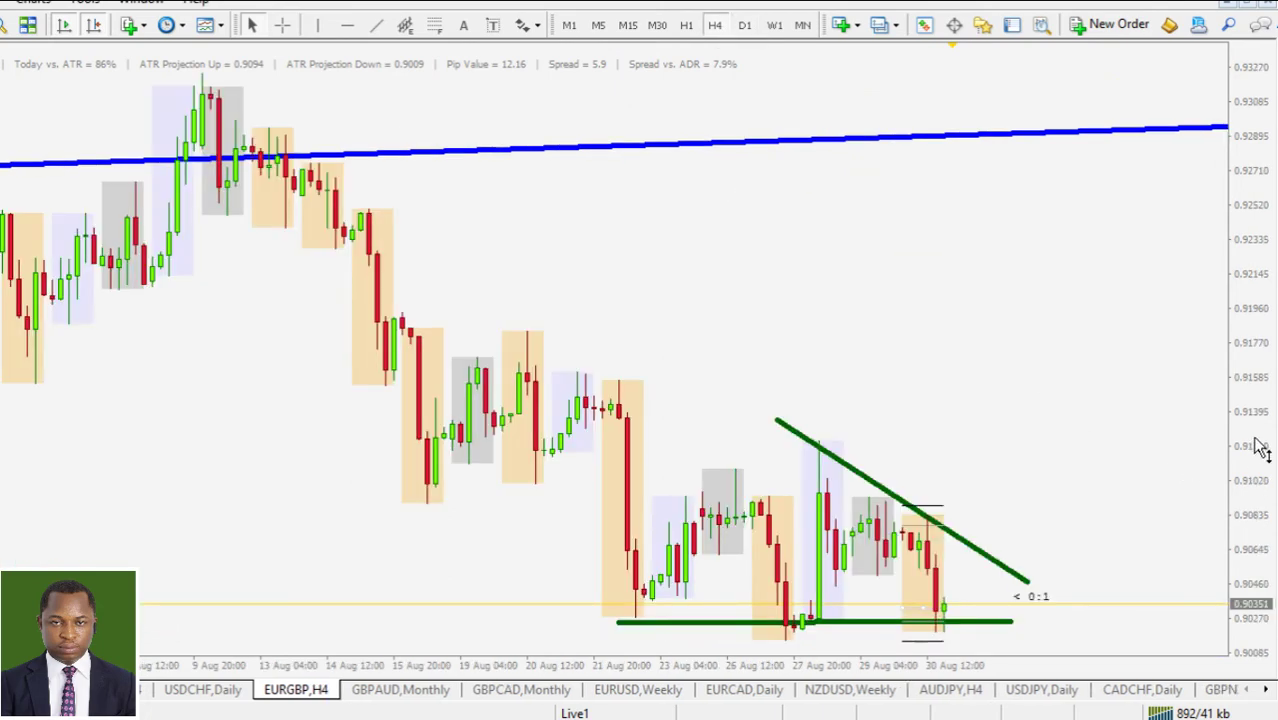
Step: On the EURGBP H4 chart, lower the horizontal green line to the latest lows and extend both green triangle lines further forward
drag(1260, 448, 1245, 477)
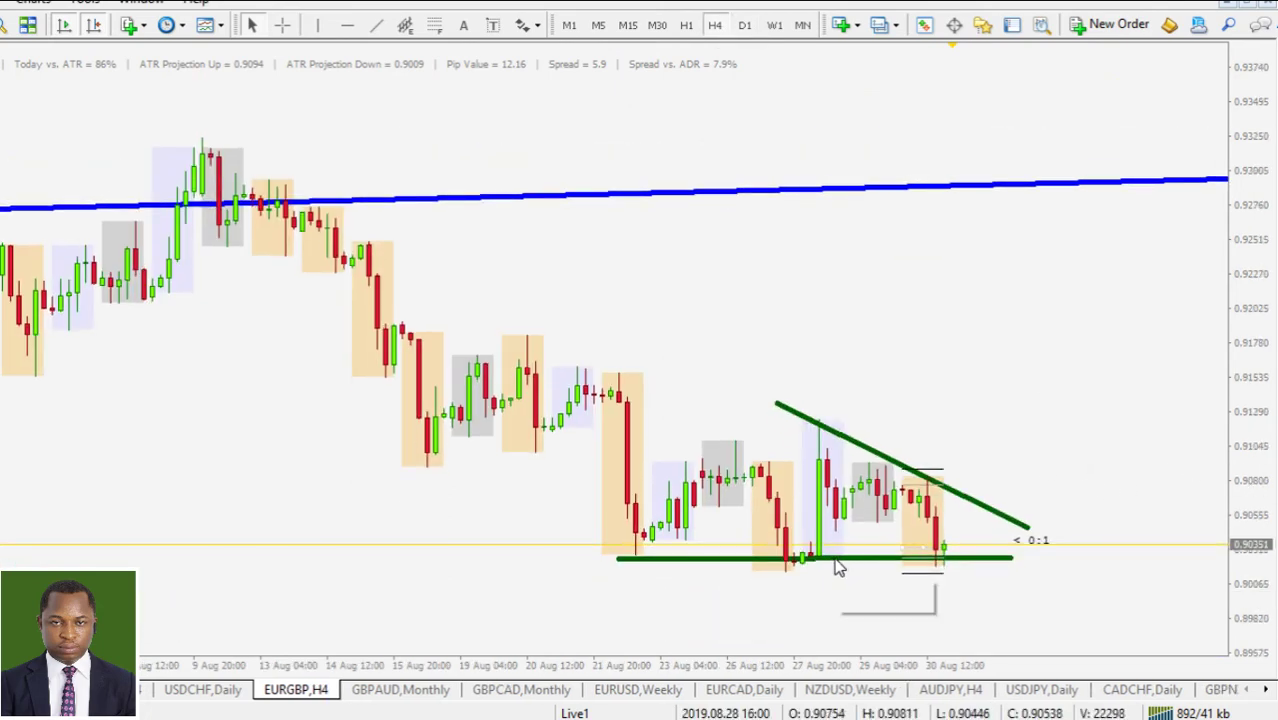
mouse_move(834, 557)
mouse_down()
mouse_move(821, 583)
mouse_move(826, 570)
mouse_up()
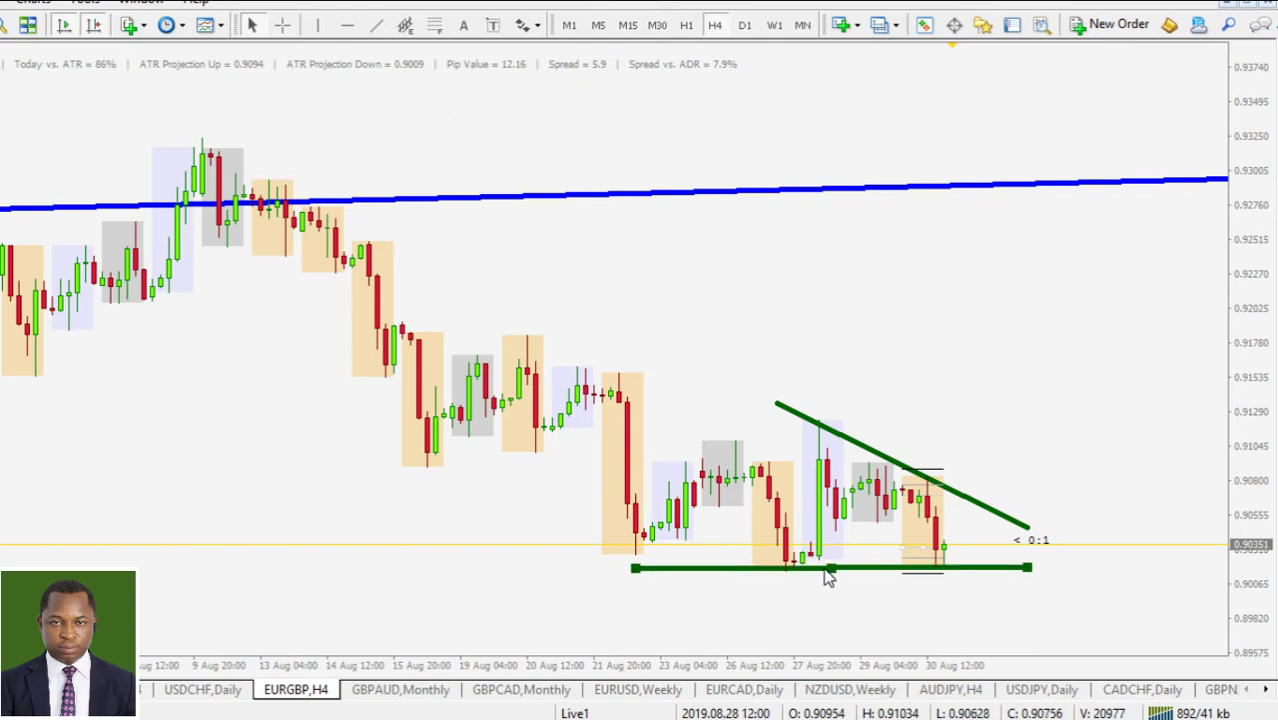
double_click(826, 569)
drag(1028, 527, 1050, 543)
double_click(1048, 536)
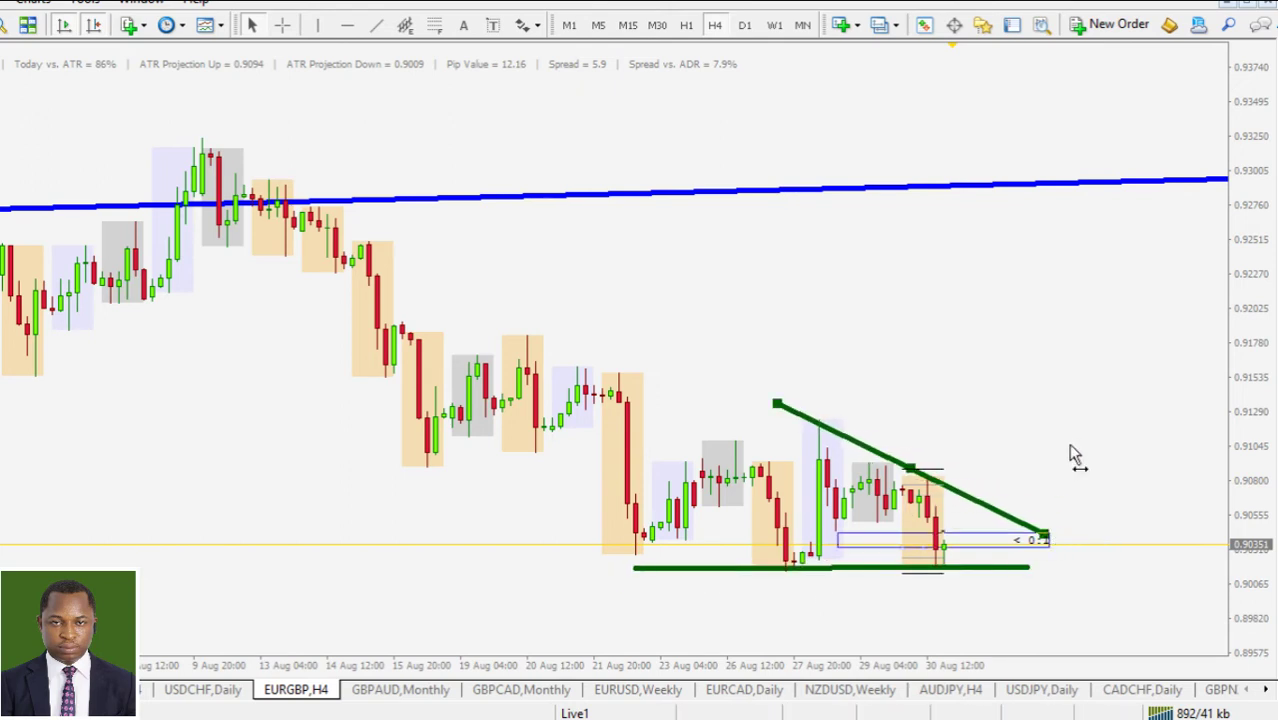
double_click(1029, 567)
drag(1025, 569, 1046, 569)
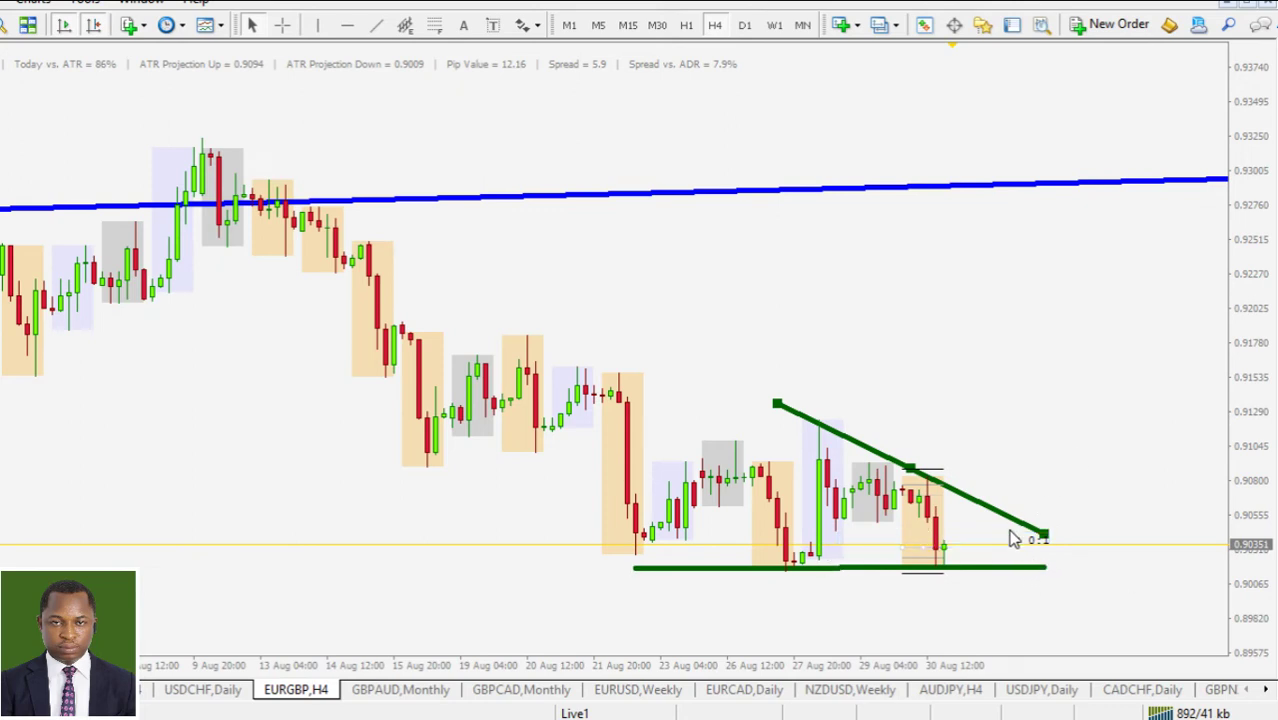
Step: On the monthly chart, make the falling magenta trendline also show on the H1 and H4 timeframes
drag(1232, 325, 1150, 220)
click(802, 24)
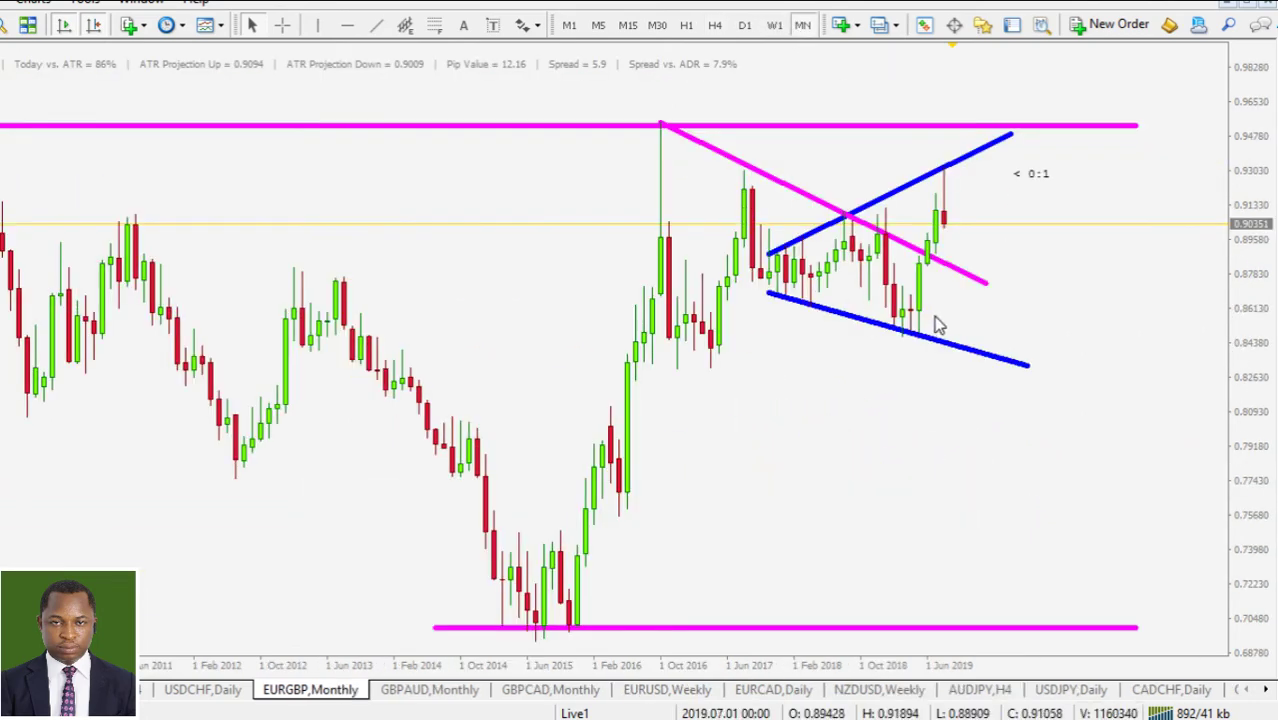
right_click(959, 273)
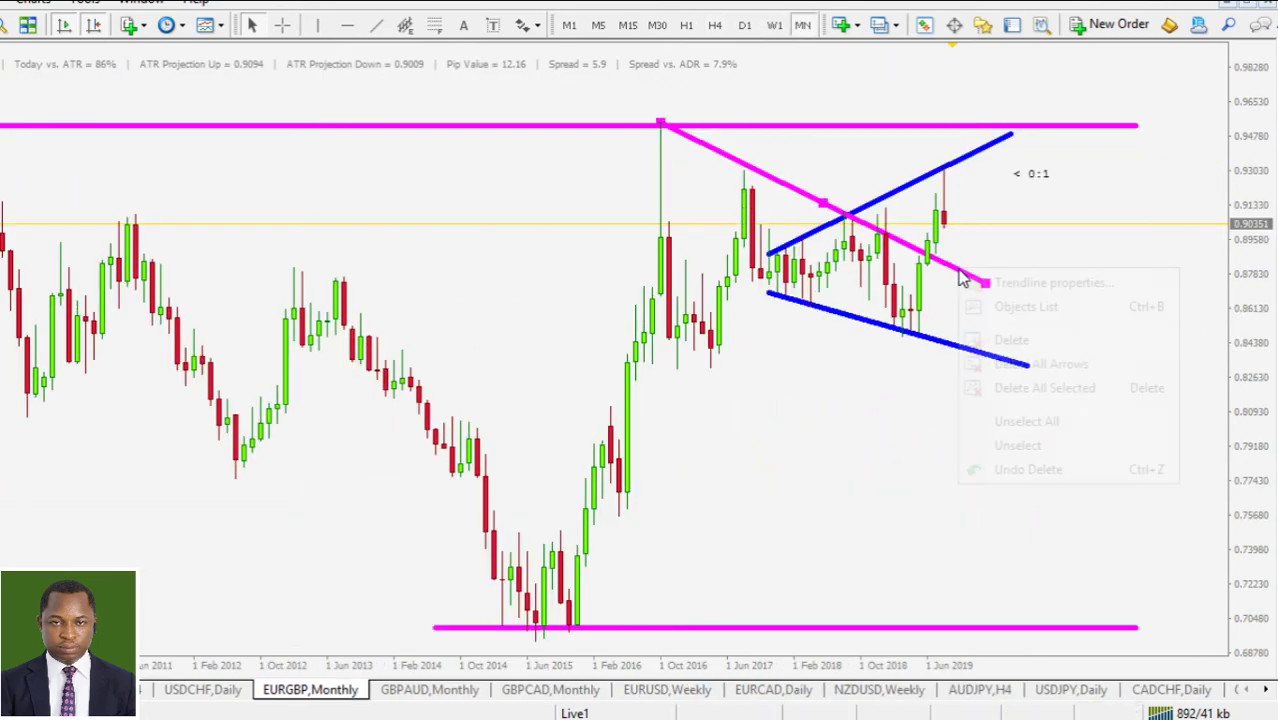
click(880, 305)
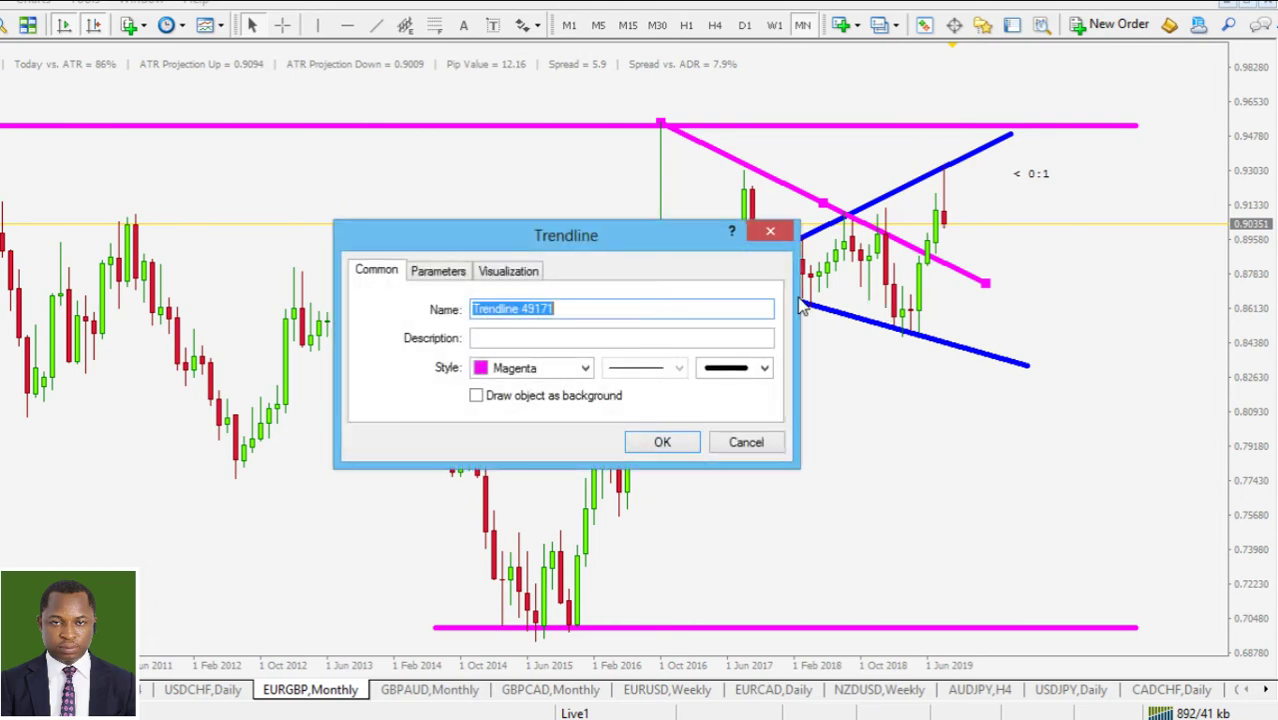
click(510, 272)
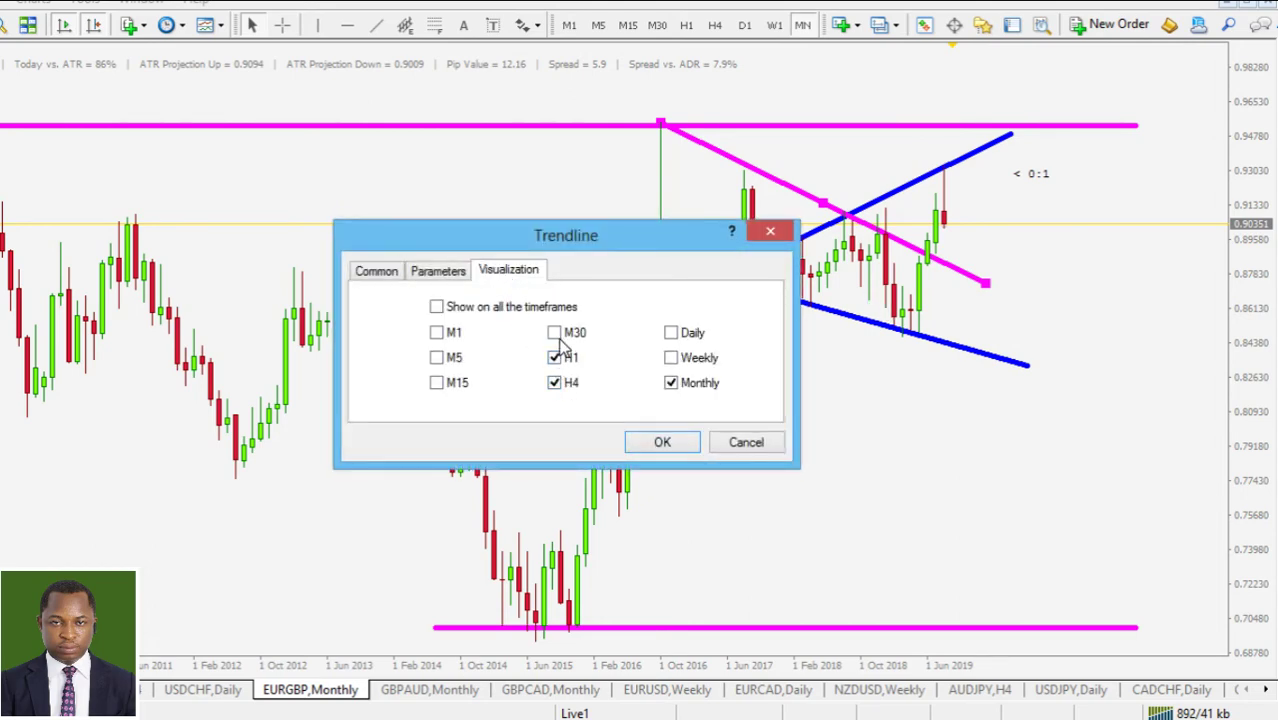
click(680, 443)
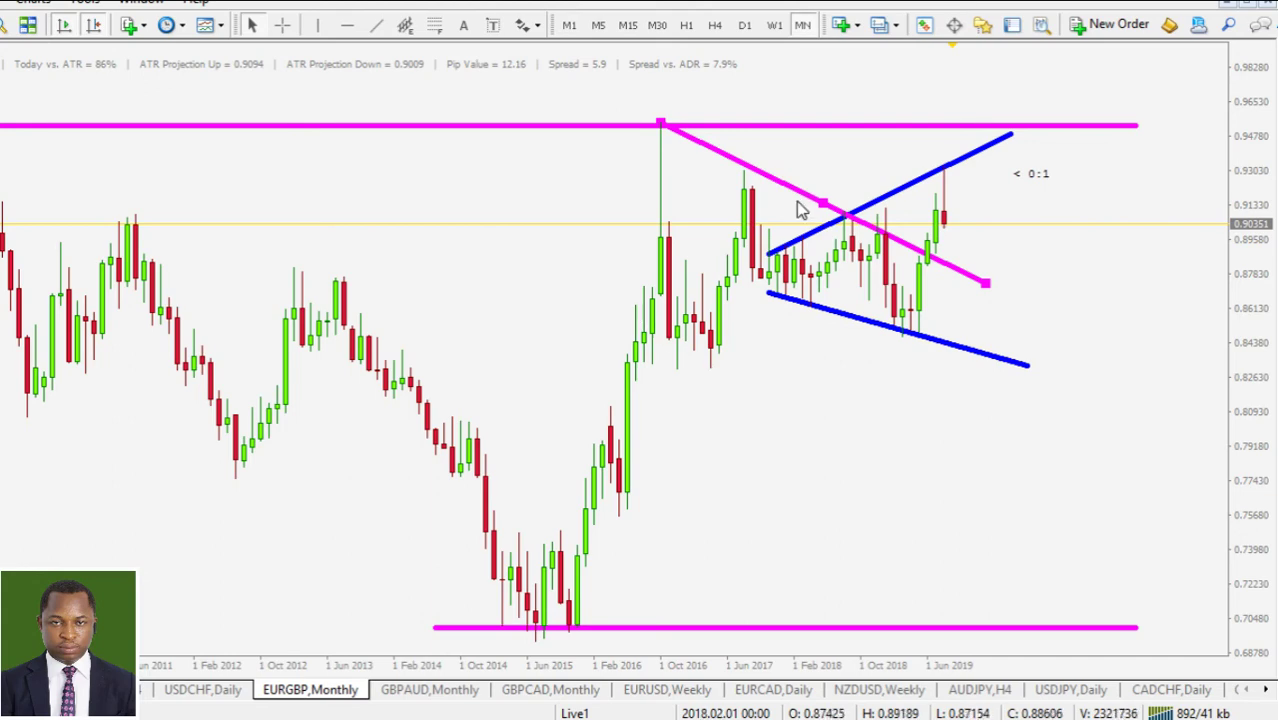
double_click(830, 207)
Step: Switch the EURGBP chart back to H4, with the price scale extended to include the magenta trendline below the candles
click(714, 25)
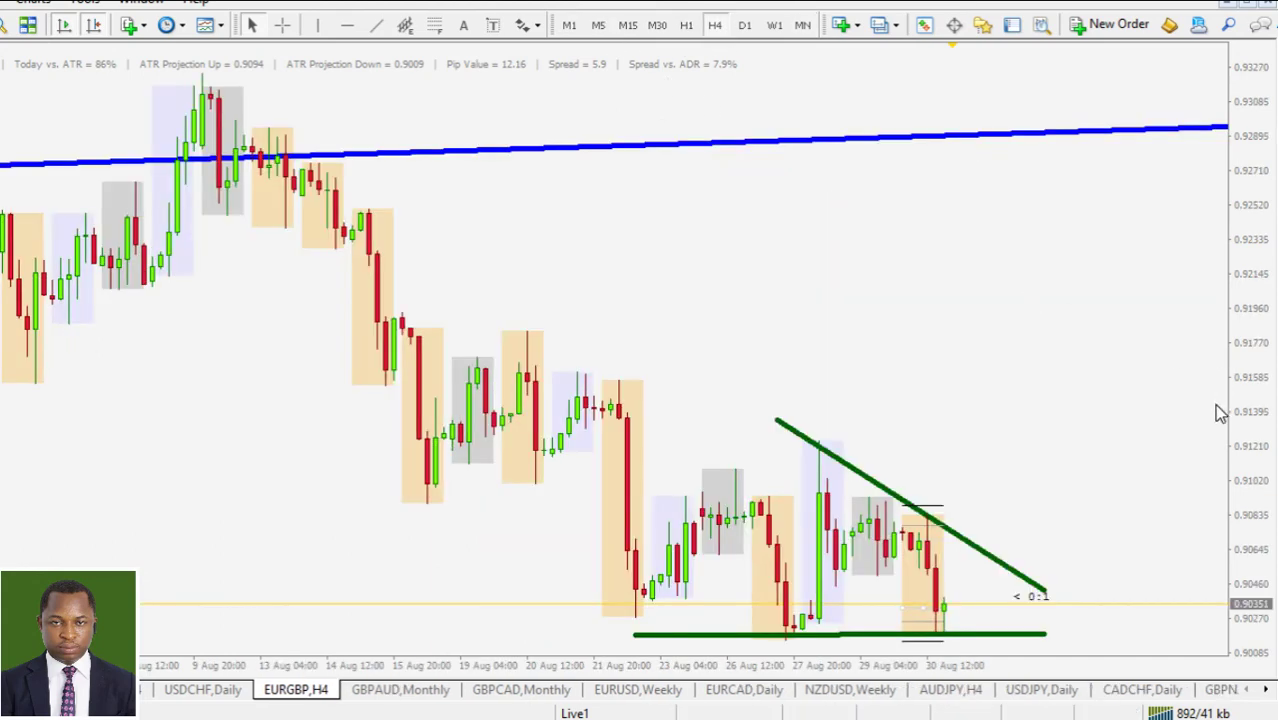
drag(1266, 277, 1255, 334)
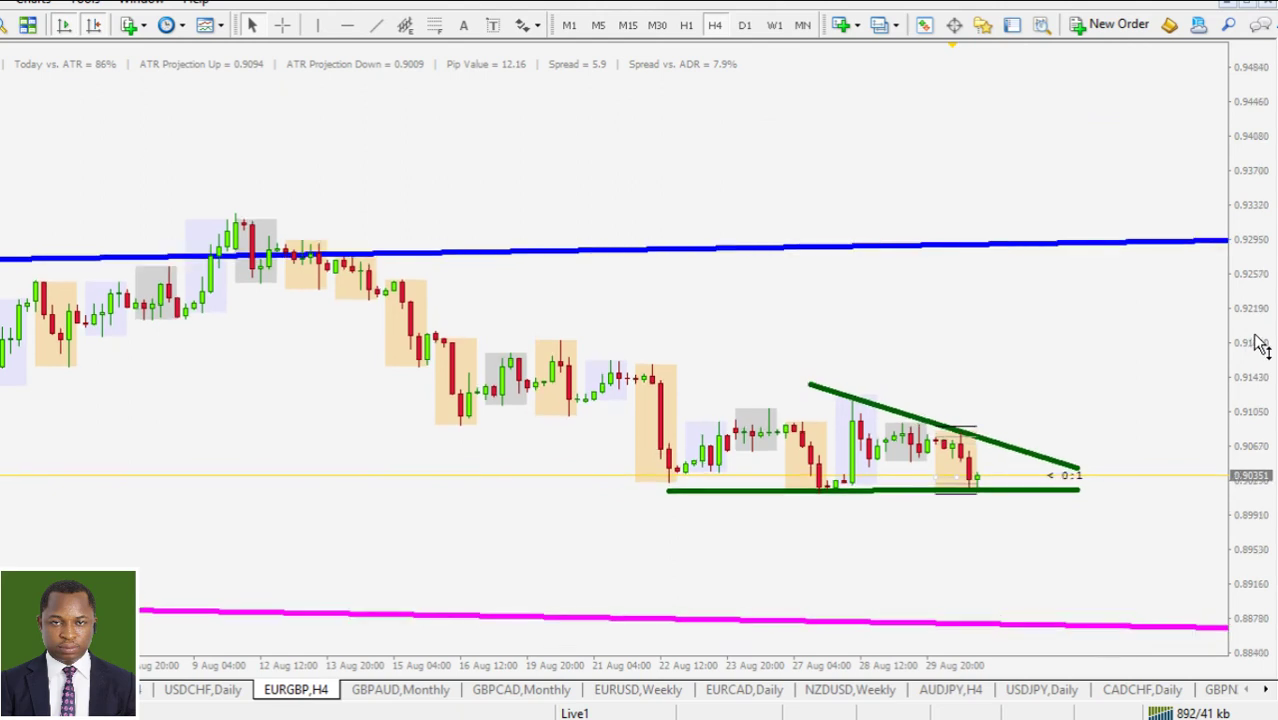
drag(1250, 410, 1245, 393)
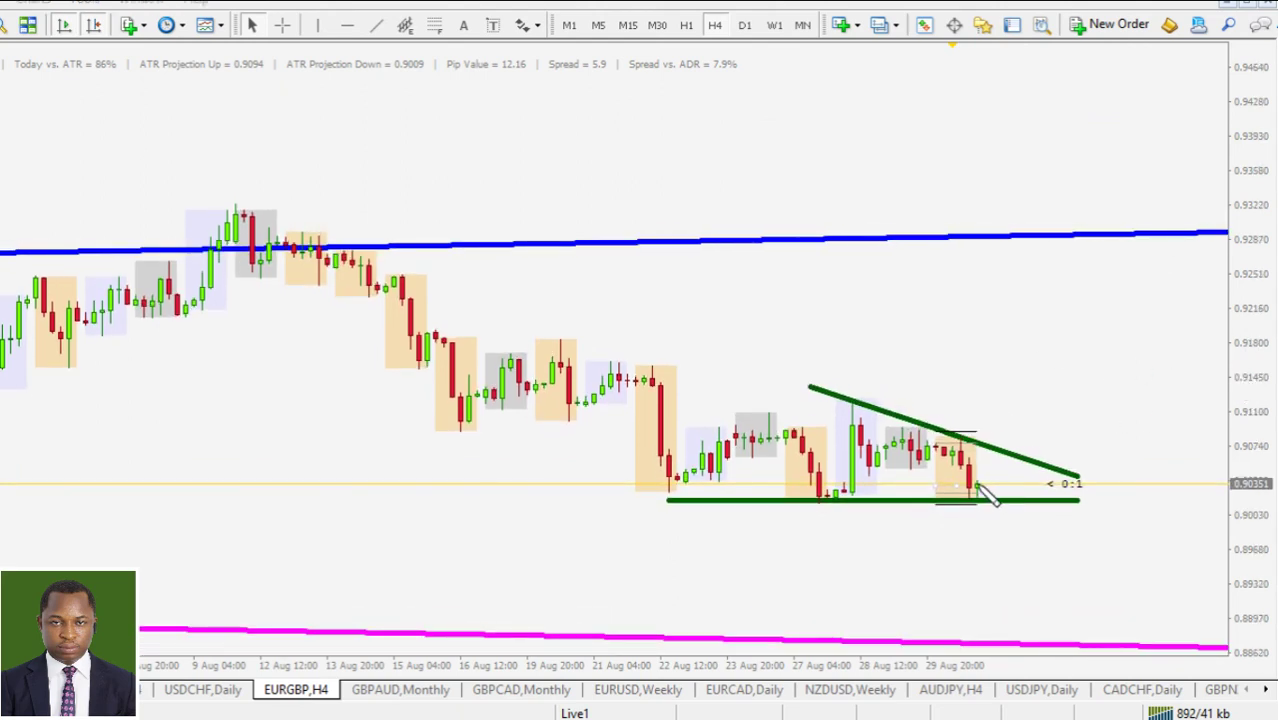
Step: Sketch a magenta break and retest of the lower green line, a drop to the magenta trendline, a wave along it and a rising arrow
mouse_move(980, 476)
mouse_down()
mouse_move(985, 532)
mouse_move(1007, 505)
mouse_move(1013, 522)
mouse_move(1010, 628)
mouse_move(1040, 620)
mouse_up()
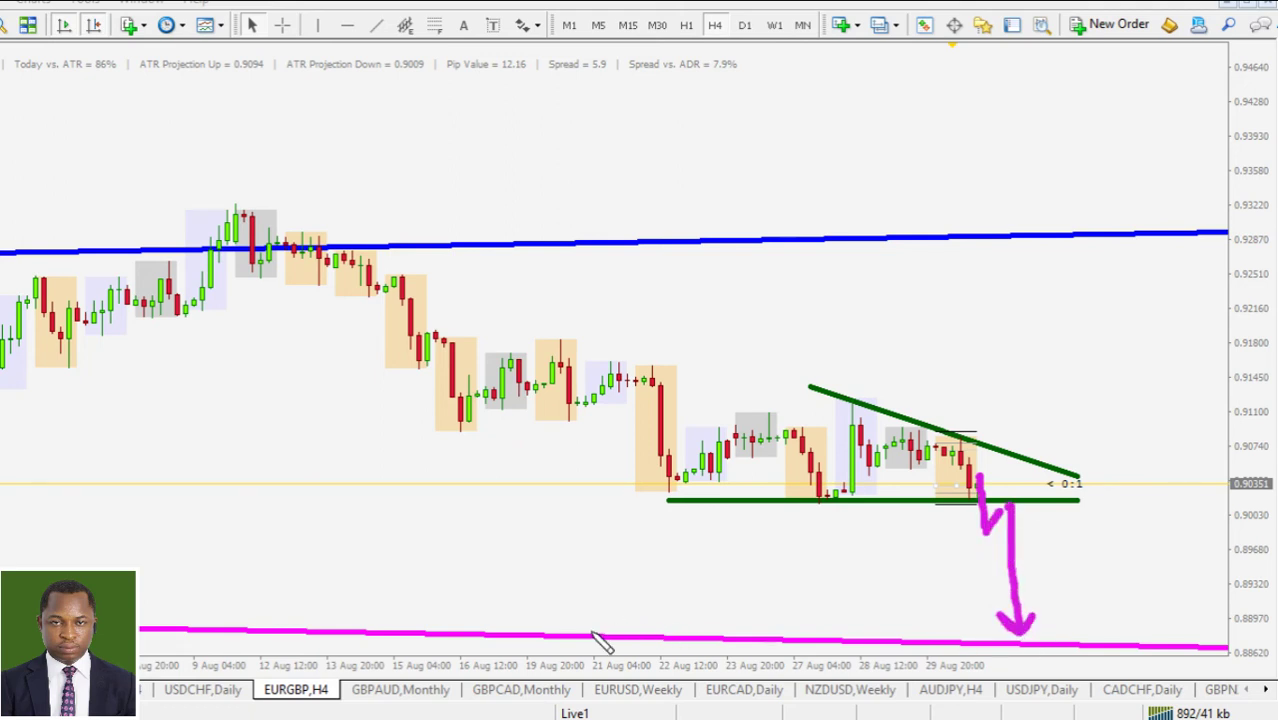
mouse_move(598, 640)
mouse_down()
mouse_move(1094, 646)
mouse_move(1124, 470)
mouse_move(1146, 508)
mouse_up()
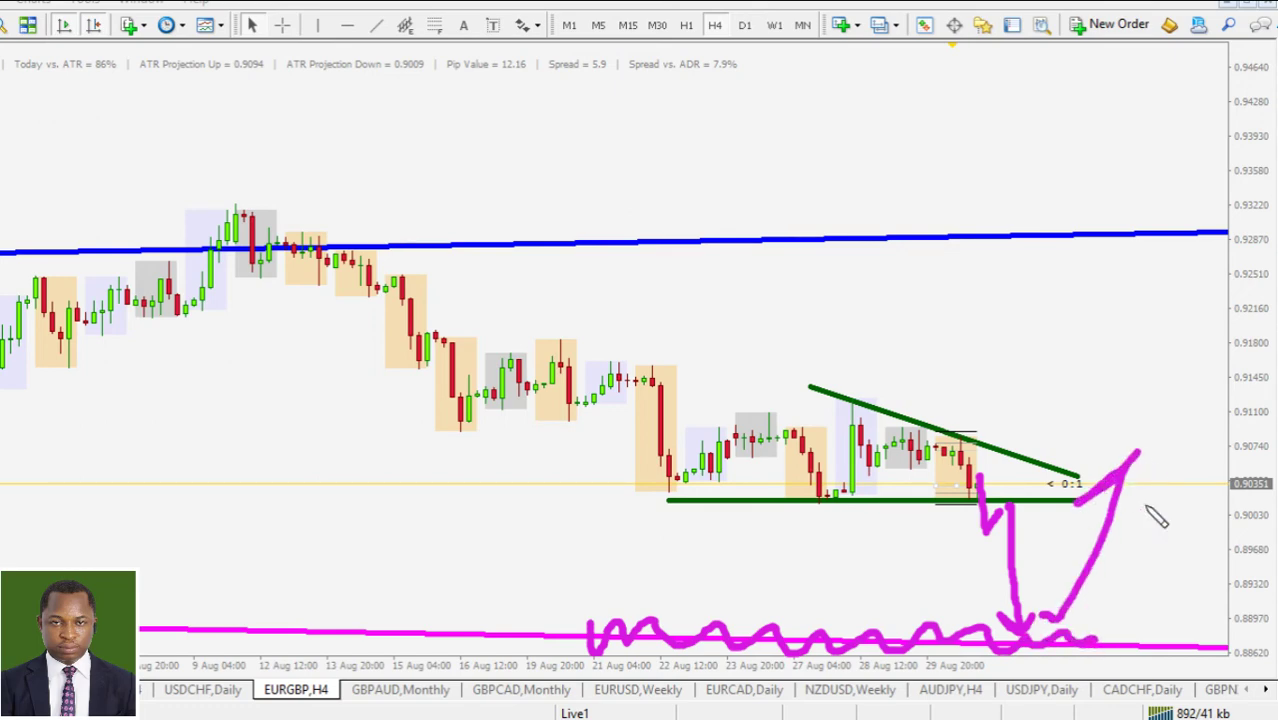
Step: Clear the magenta sketch from the EURGBP H4 chart and stretch its price scale to enlarge the candles
click(1173, 418)
key(Escape)
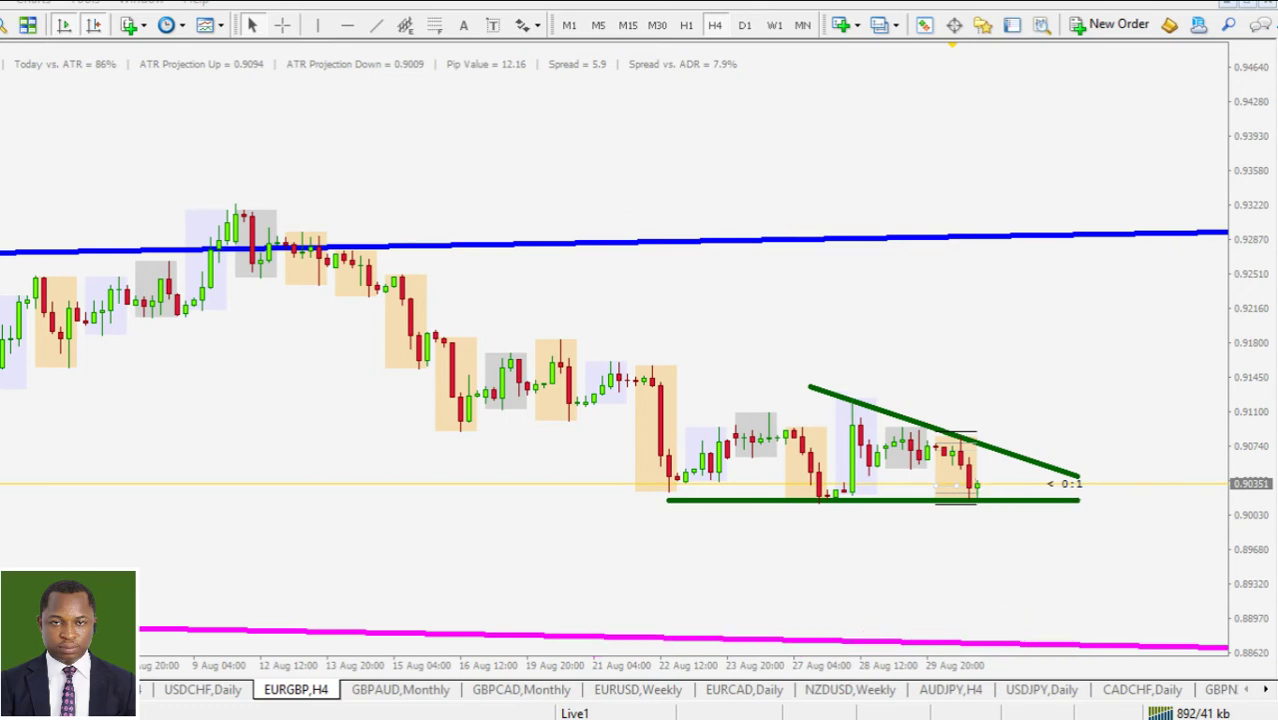
drag(1255, 470, 1258, 200)
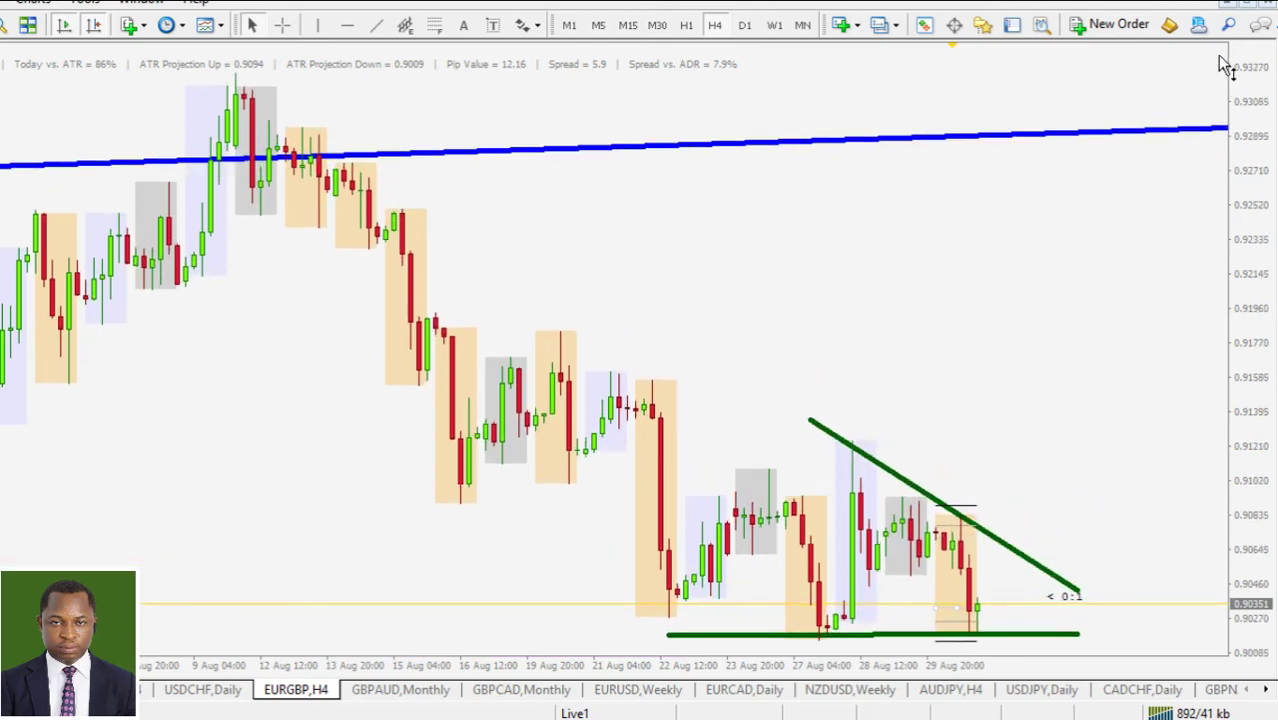
Step: Point out the latest candle on the EURGBP monthly chart, then return the chart to H4
click(804, 26)
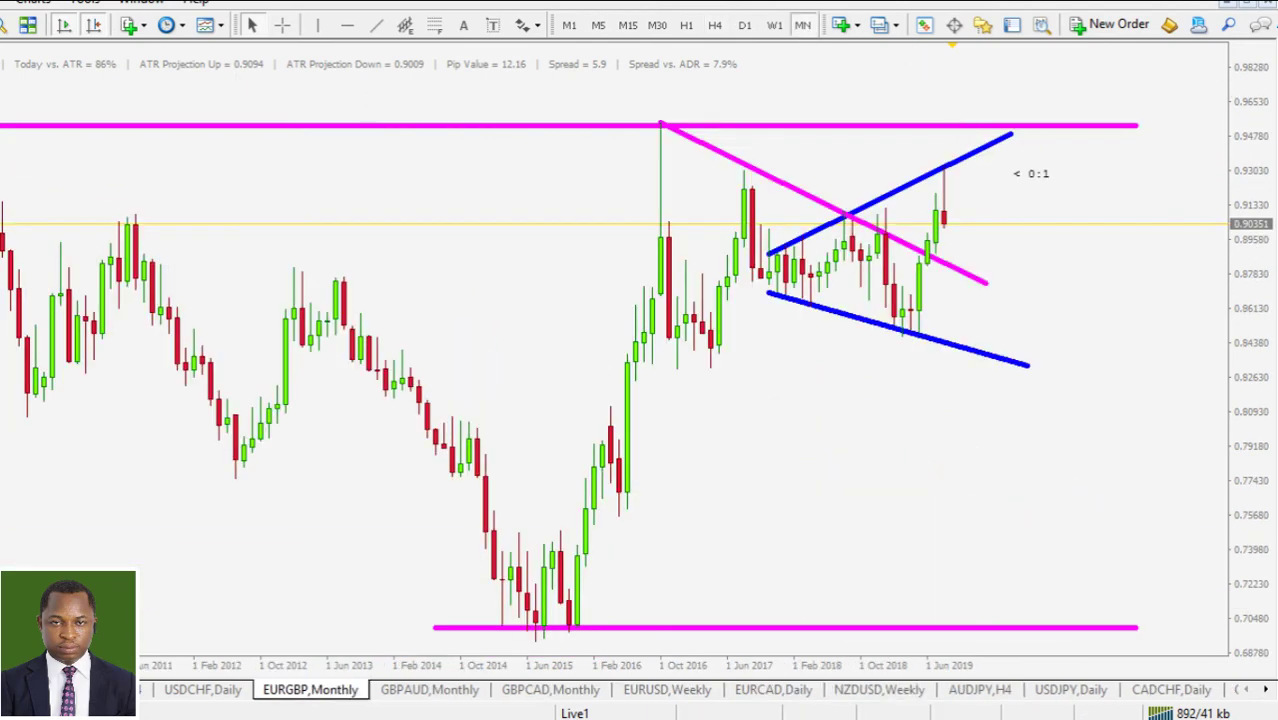
mouse_move(942, 228)
mouse_down()
mouse_move(964, 227)
mouse_move(953, 268)
mouse_move(985, 258)
mouse_move(973, 226)
mouse_up()
key(Escape)
click(715, 26)
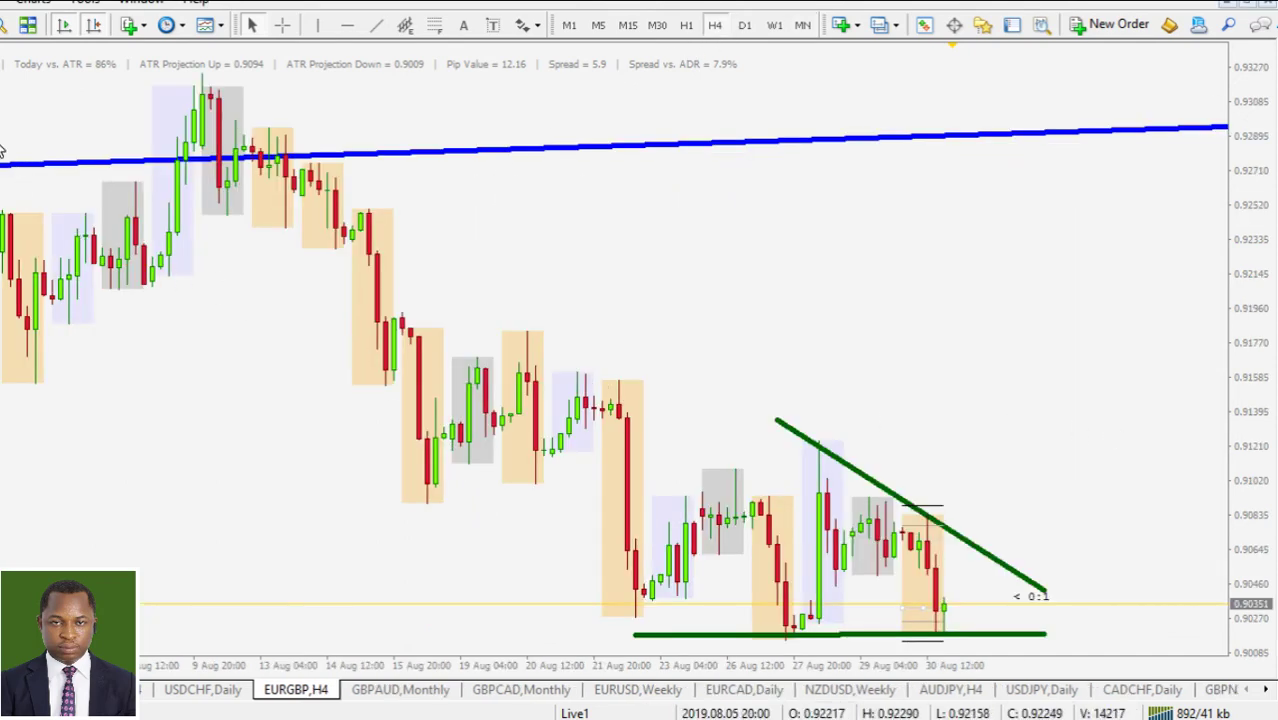
Step: Add the moving average and band indicators to the EURGBP H4 chart and compress its price scale slightly
click(982, 27)
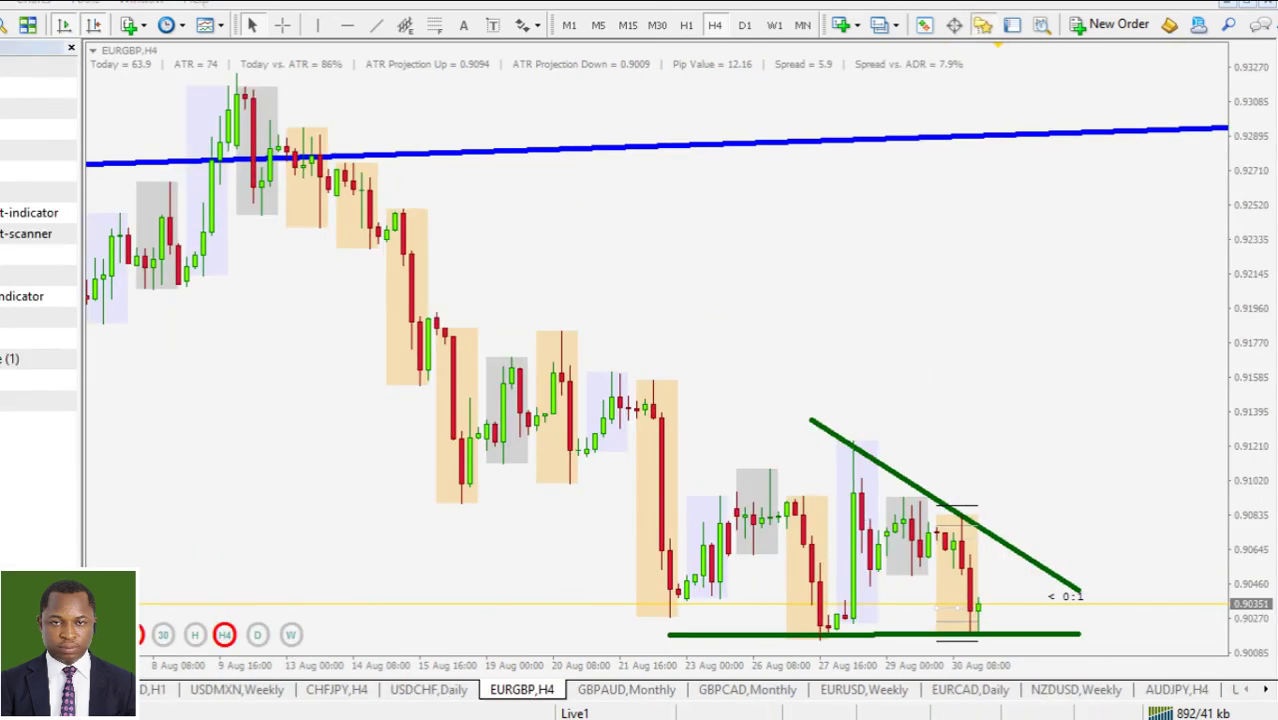
click(71, 47)
drag(1240, 198, 1236, 278)
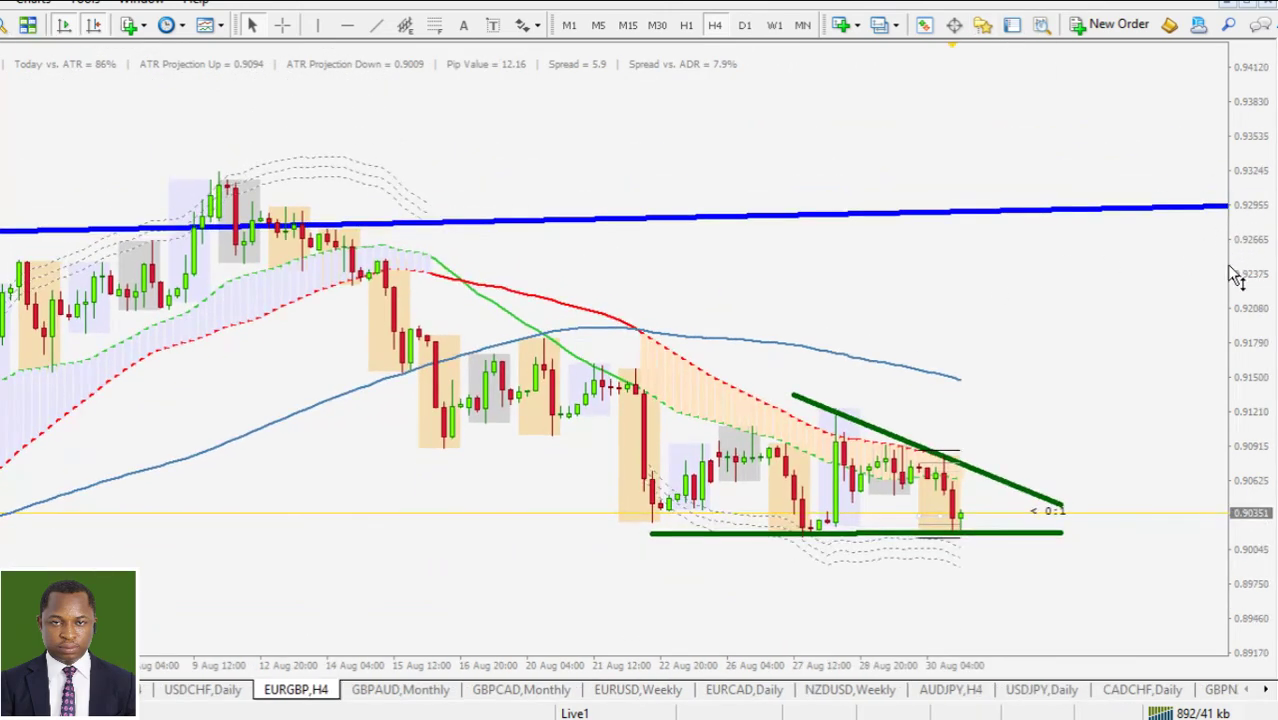
drag(1046, 533, 1061, 533)
double_click(1061, 533)
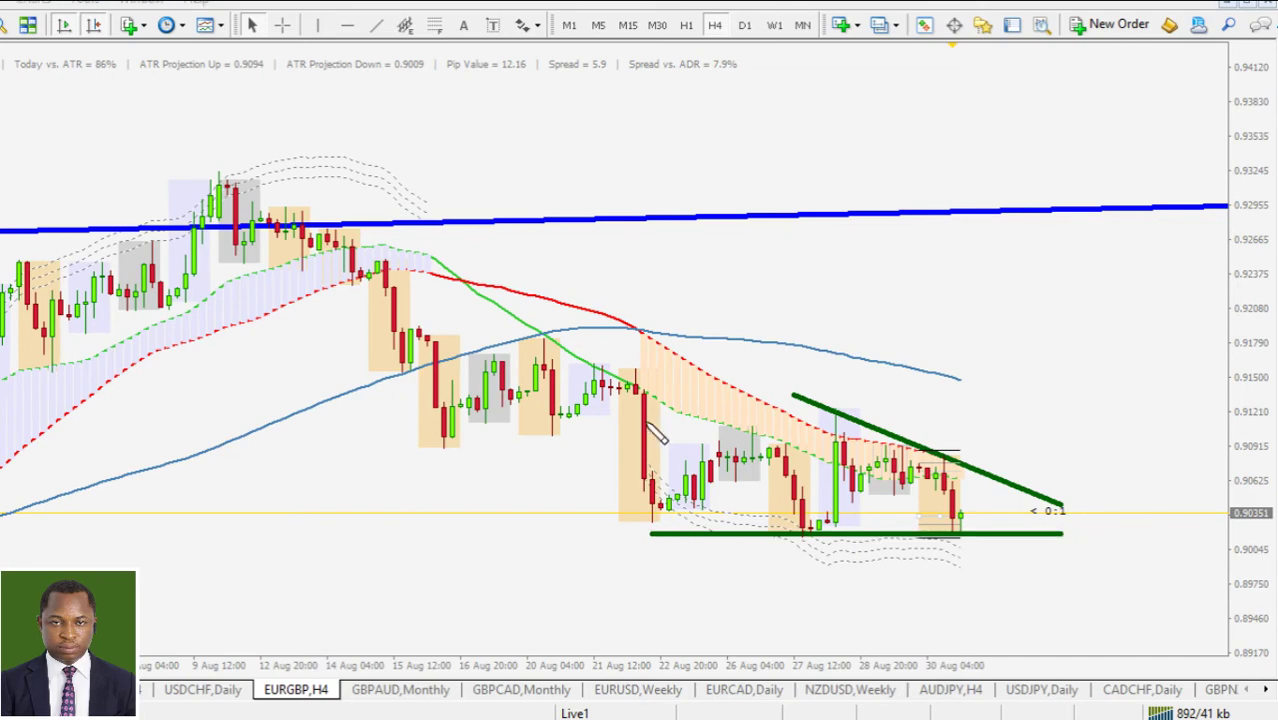
Step: Highlight in magenta the candle before the sharp drop, the following consolidation, both green triangle lines and a downward break, then clear the marks
mouse_move(595, 368)
mouse_down()
mouse_move(633, 366)
mouse_move(600, 375)
mouse_up()
mouse_move(614, 479)
mouse_down()
mouse_move(705, 469)
mouse_move(735, 490)
mouse_move(725, 445)
mouse_up()
drag(650, 524, 1042, 522)
drag(833, 418, 1040, 495)
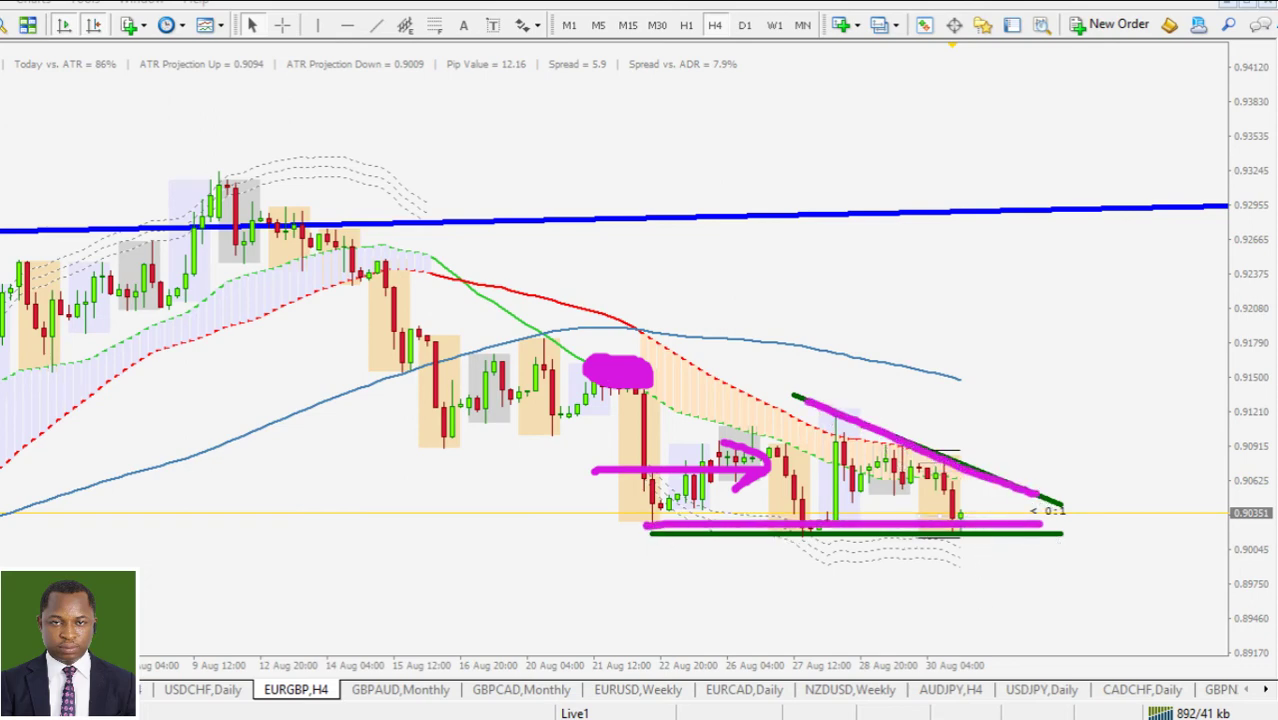
mouse_move(960, 512)
mouse_down()
mouse_move(965, 578)
mouse_move(982, 556)
mouse_move(993, 668)
mouse_move(1013, 627)
mouse_up()
key(Escape)
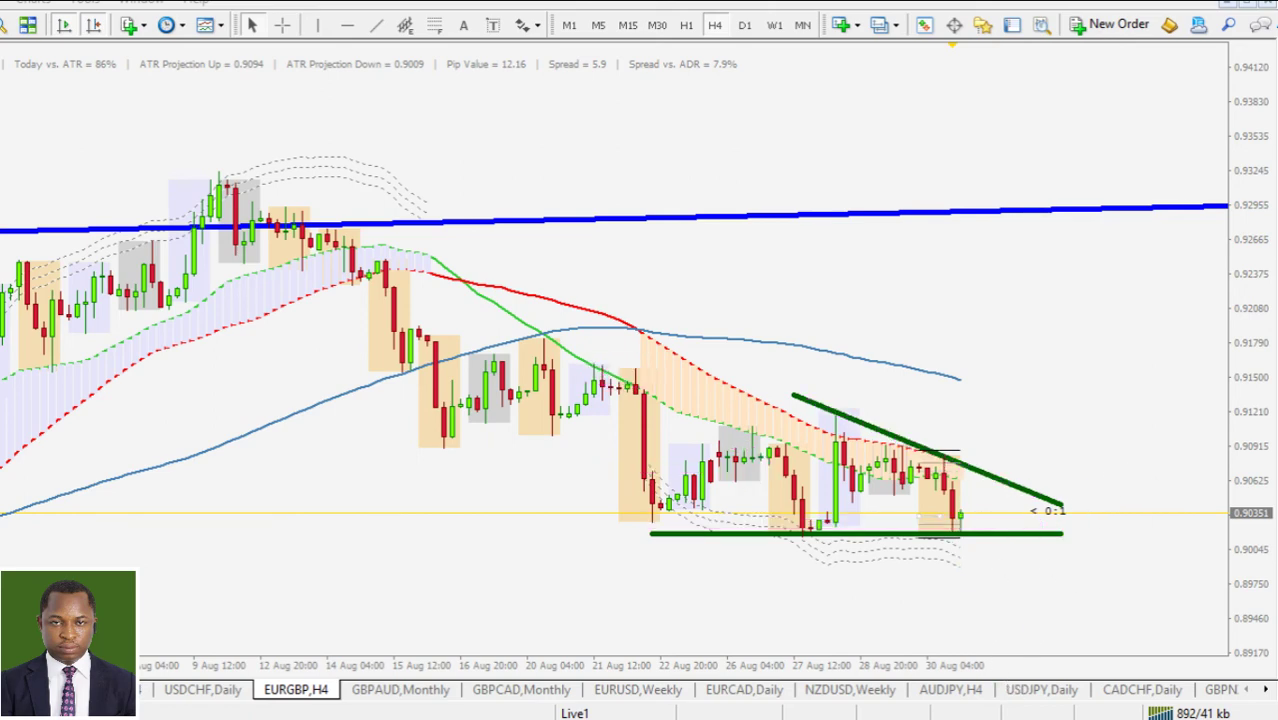
Step: Extend the price scale to include the magenta trendline, mark the area along it below the triangle, and clear the mark
drag(1240, 305, 1236, 362)
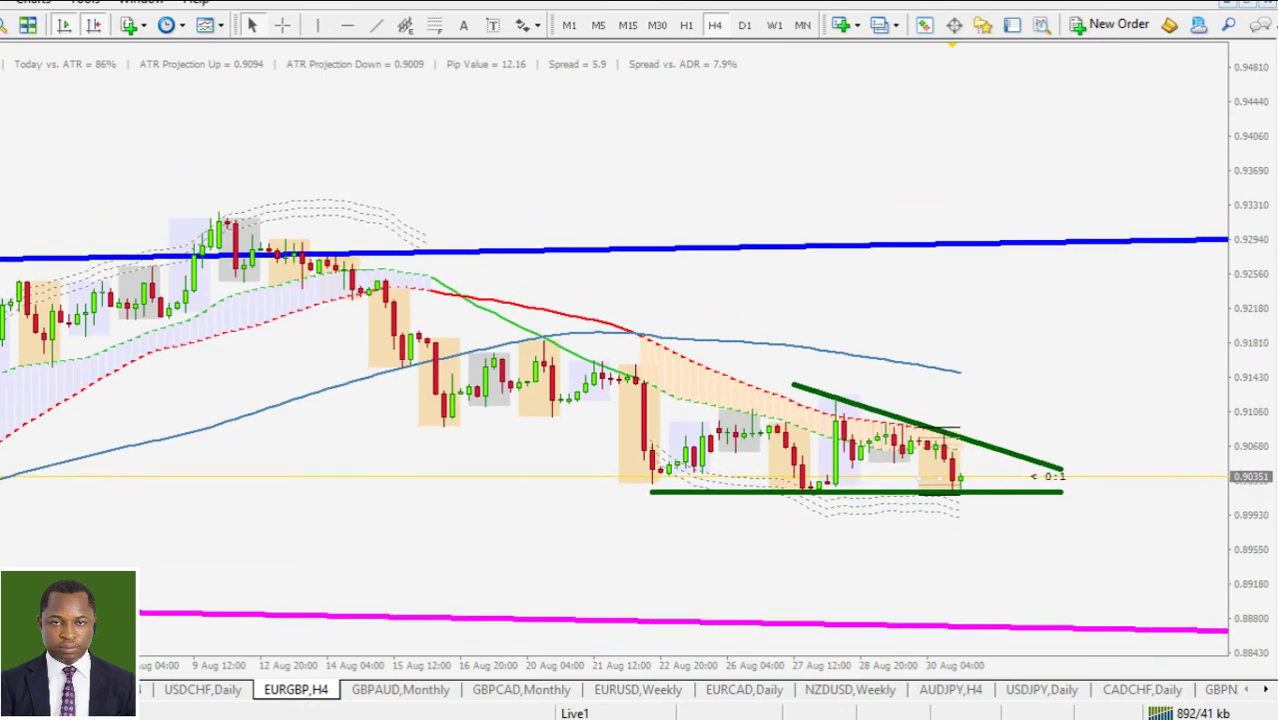
mouse_move(858, 622)
mouse_down()
mouse_move(1098, 630)
mouse_move(965, 626)
mouse_up()
key(Escape)
Step: Stretch the price scale again and remove the moving average and band indicators from the EURGBP chart
drag(1239, 283, 1239, 105)
right_click(745, 432)
click(790, 462)
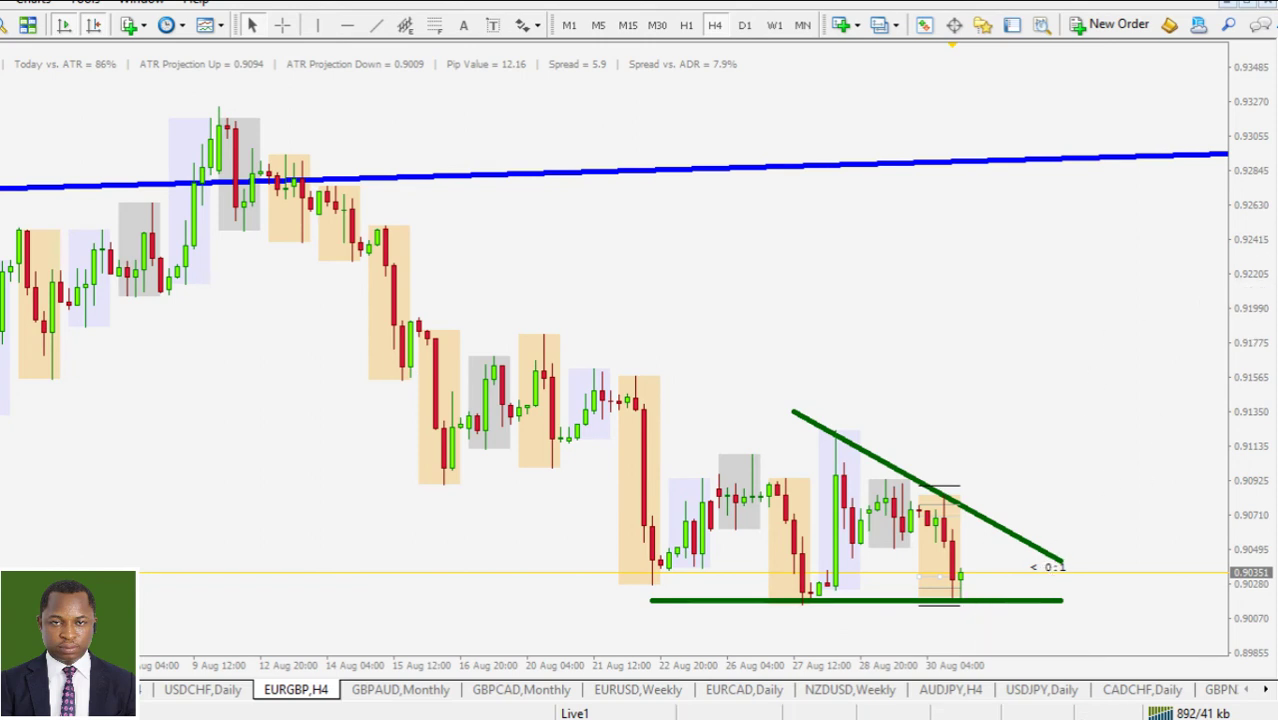
Step: Sketch a blue widening pattern with circled highs and an arrow rising from the latest low to its upper line, then clear it
mouse_move(956, 582)
mouse_down()
mouse_move(927, 590)
mouse_move(984, 584)
mouse_move(1040, 380)
mouse_move(1072, 410)
mouse_up()
drag(640, 497, 1118, 320)
drag(708, 488, 766, 458)
drag(860, 440, 848, 442)
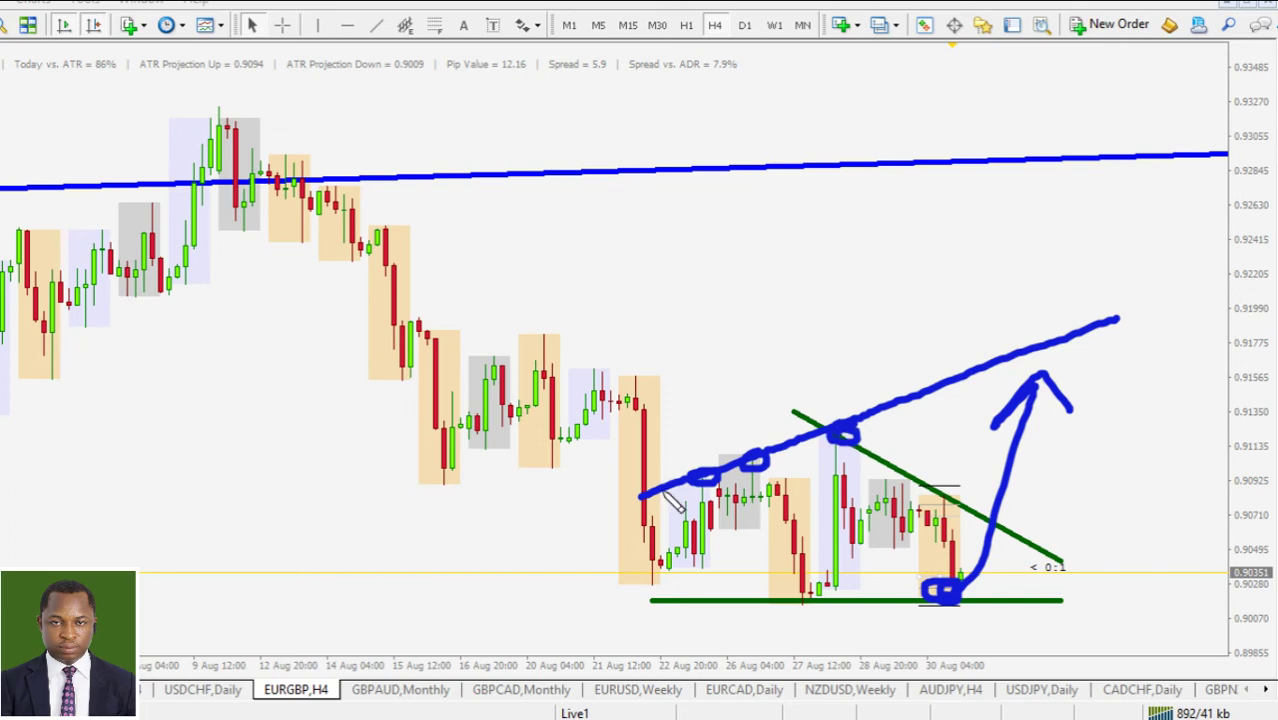
drag(637, 579, 1080, 658)
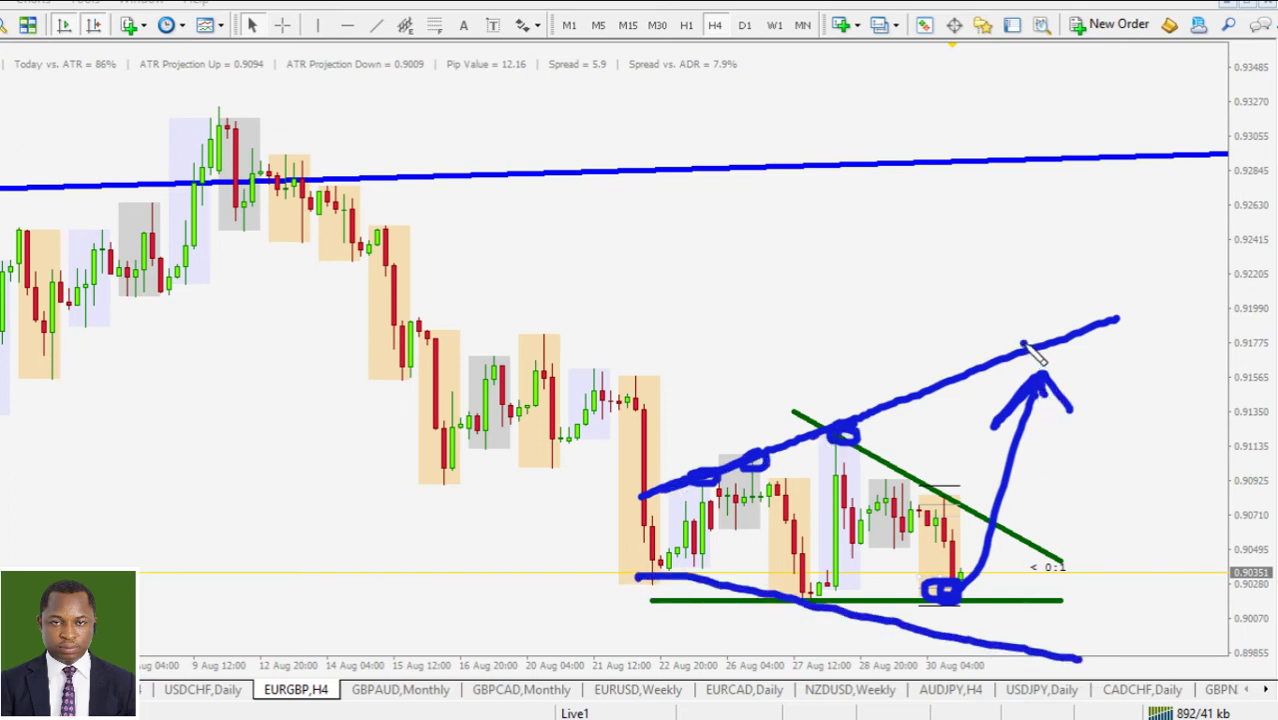
key(e)
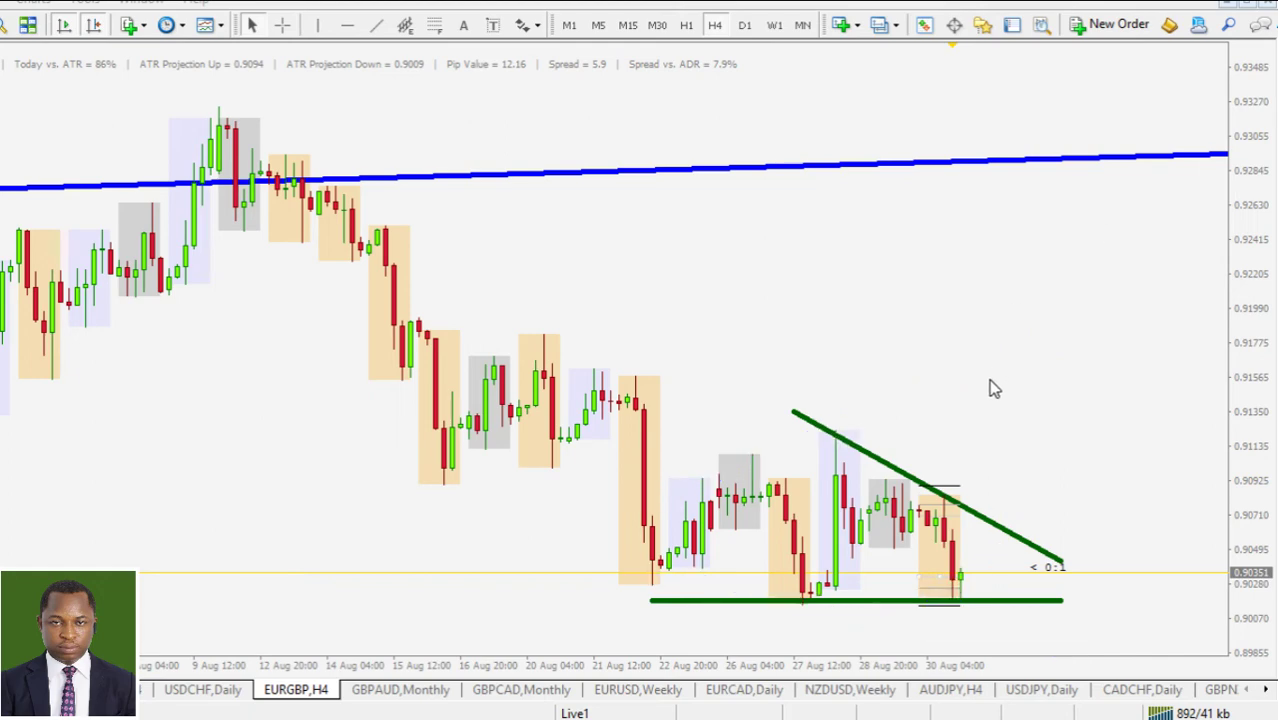
drag(1255, 472, 1254, 390)
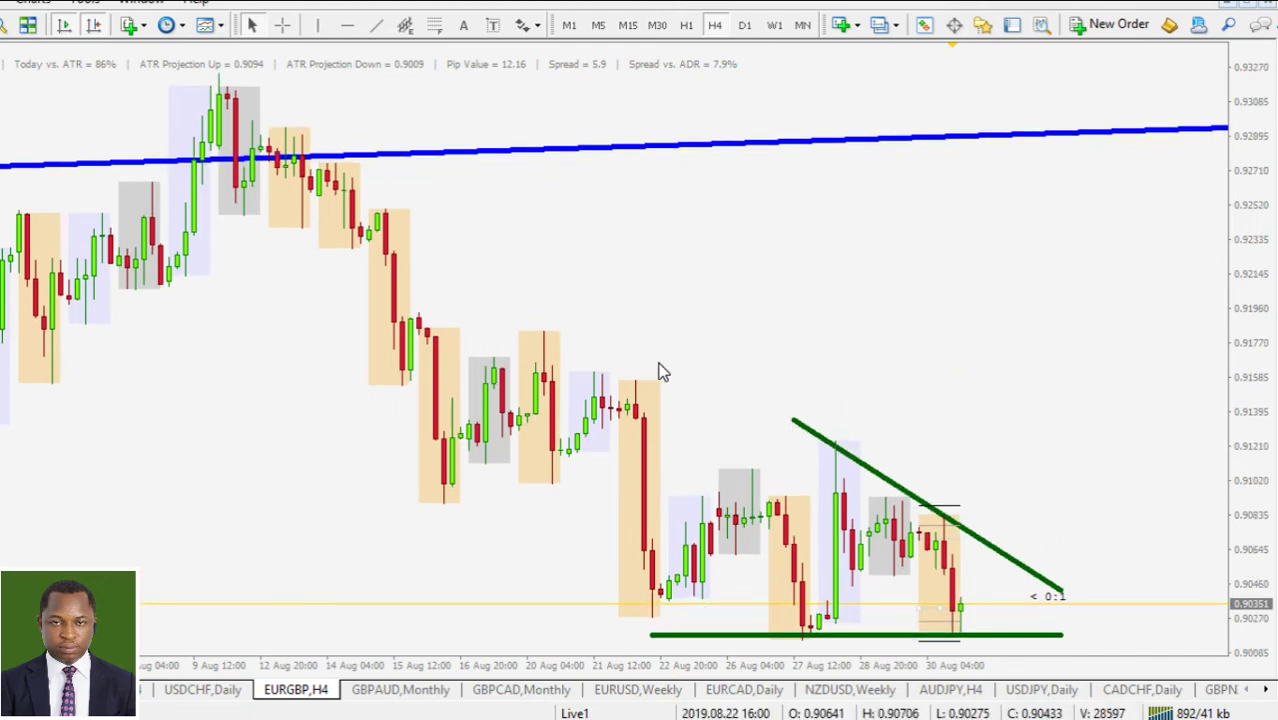
Step: On the GBPAUD monthly chart, sketch a blue rising channel from the 2016 low with a zigzag inside, then clear it
click(382, 692)
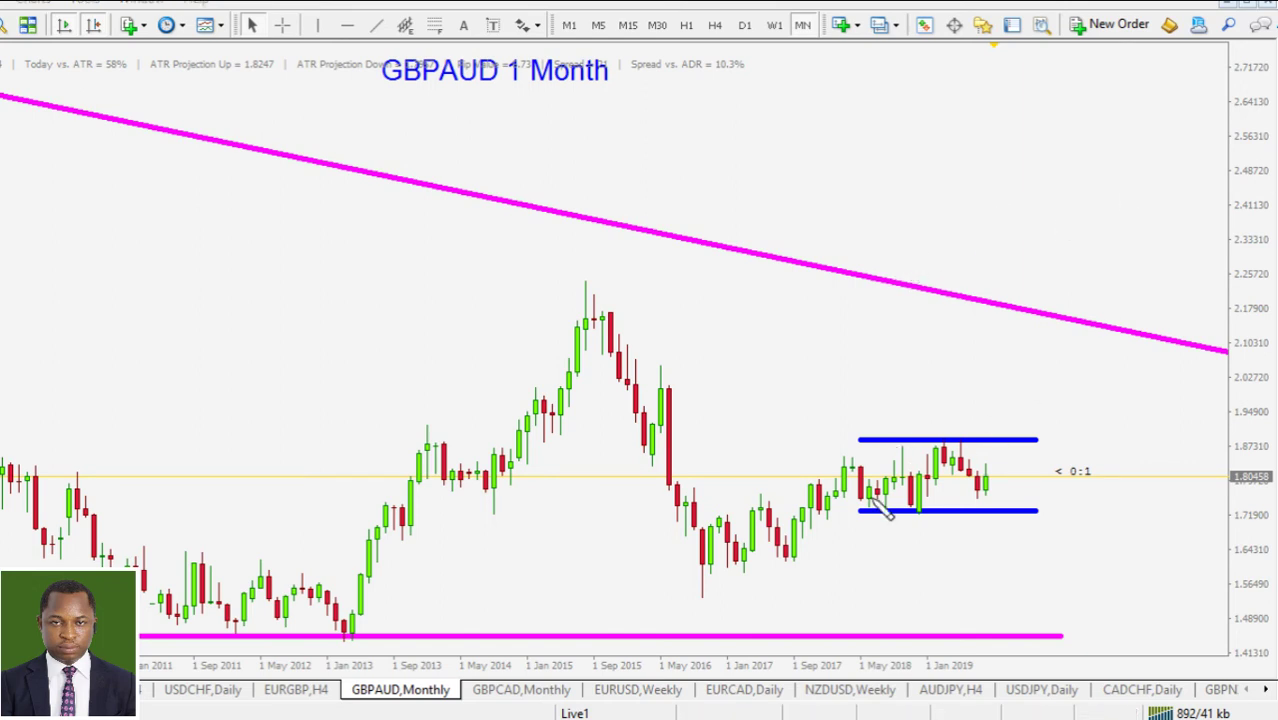
drag(695, 590, 1020, 472)
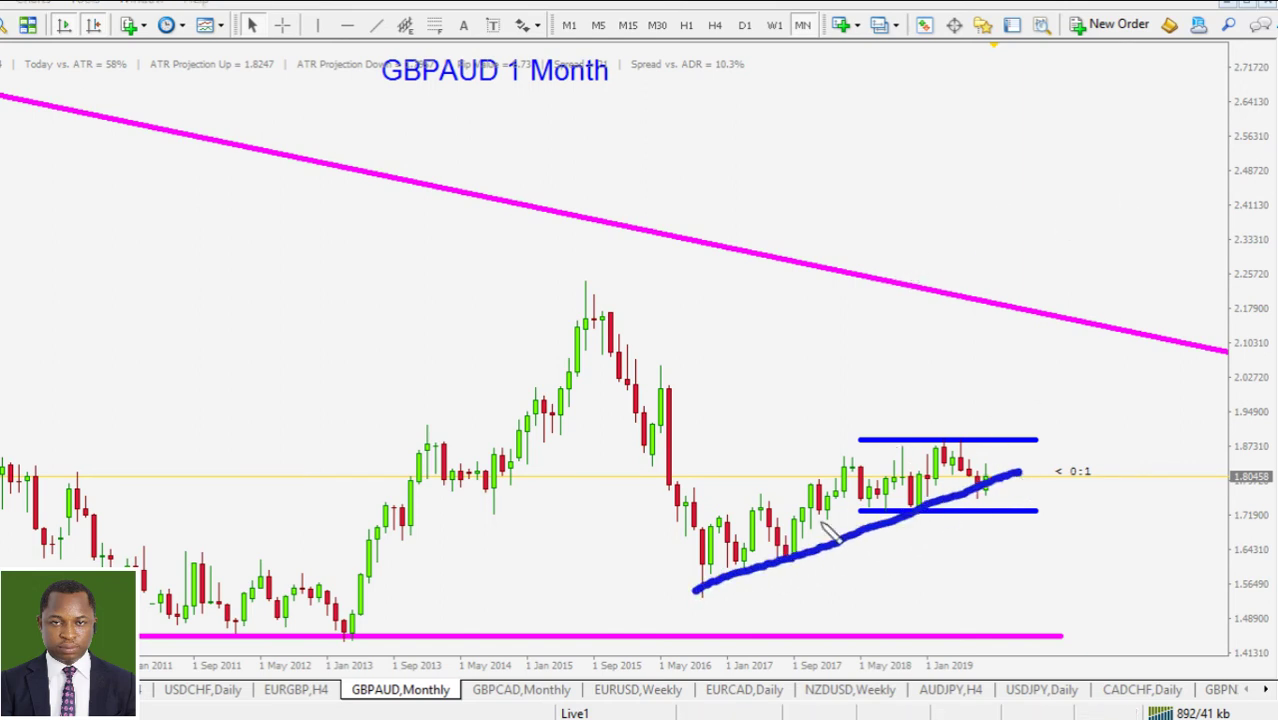
mouse_move(690, 537)
mouse_down()
mouse_move(895, 462)
mouse_move(955, 422)
mouse_up()
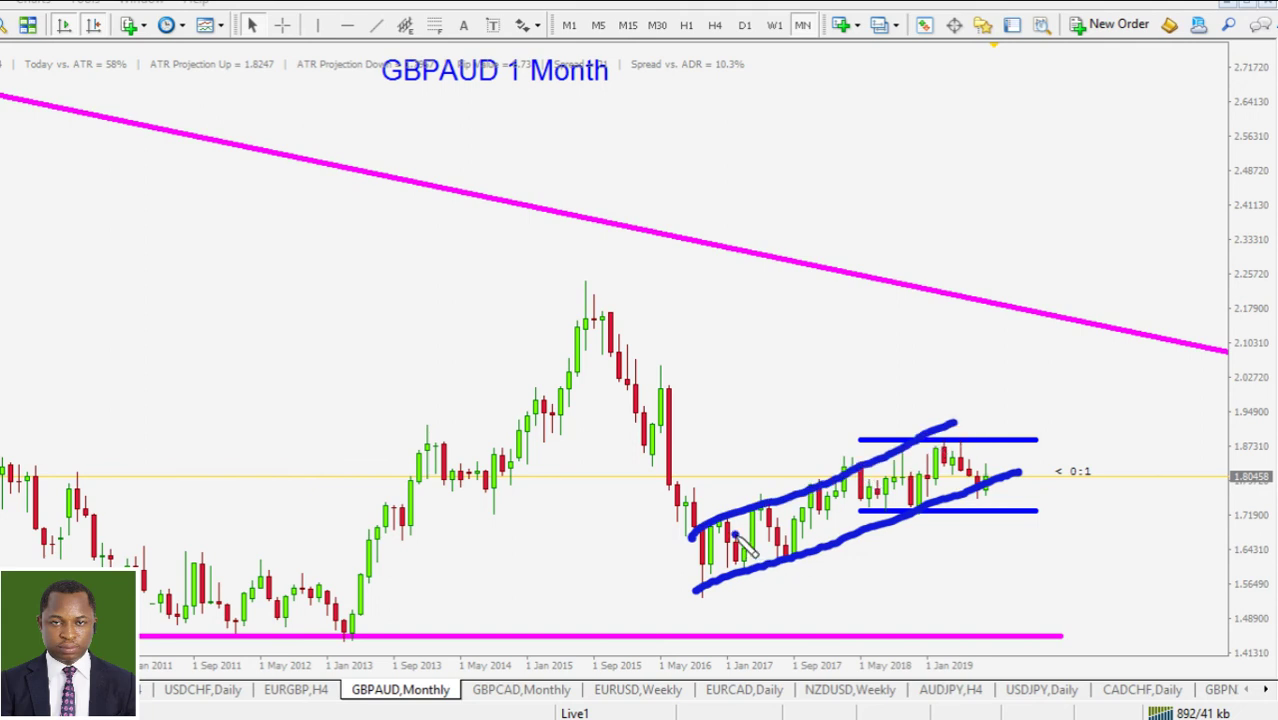
mouse_move(733, 532)
mouse_down()
mouse_move(772, 508)
mouse_move(1002, 490)
mouse_up()
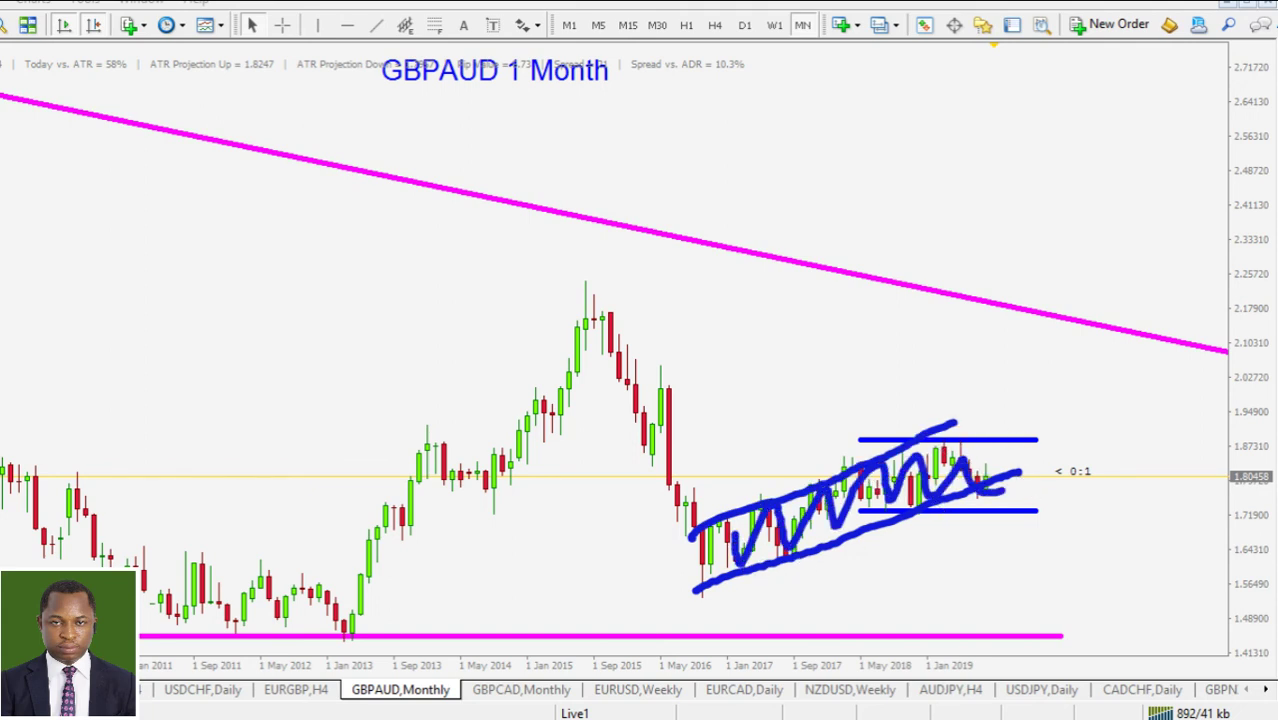
key(Escape)
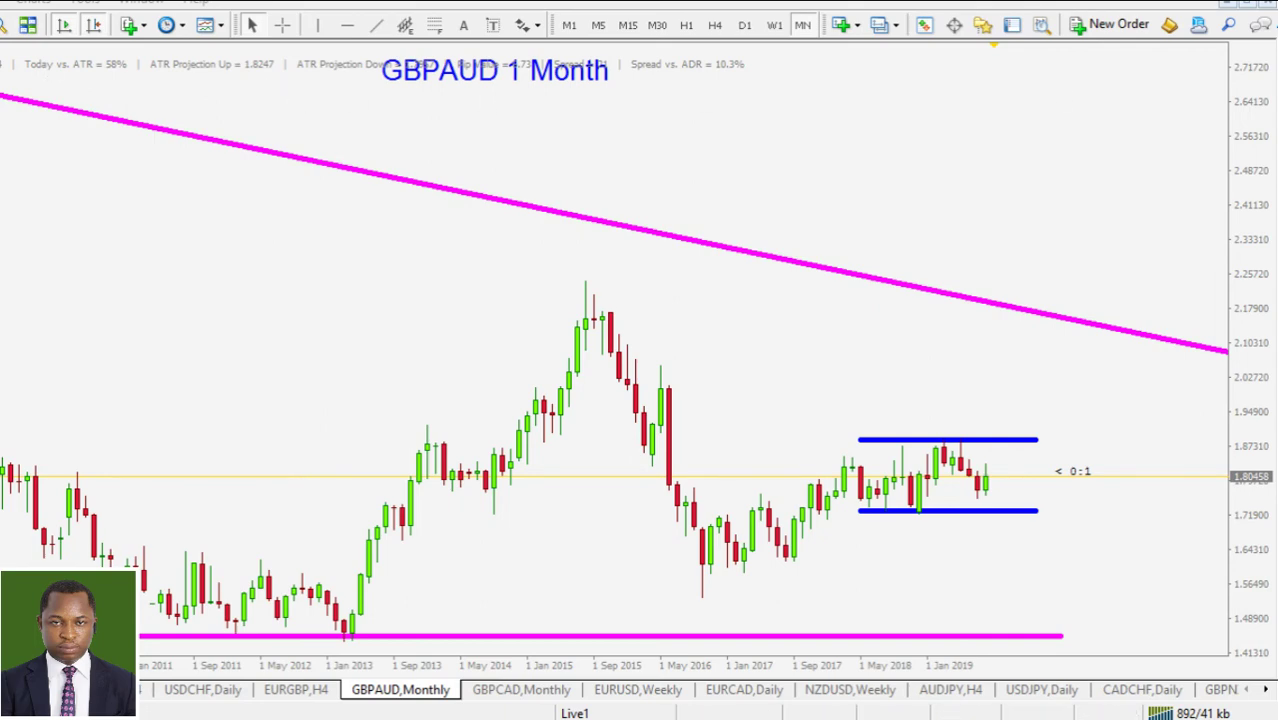
Step: Zoom in on the GBPAUD monthly chart, trace both blue horizontal range lines, mark the latest candle, and clear the marks
key(plus)
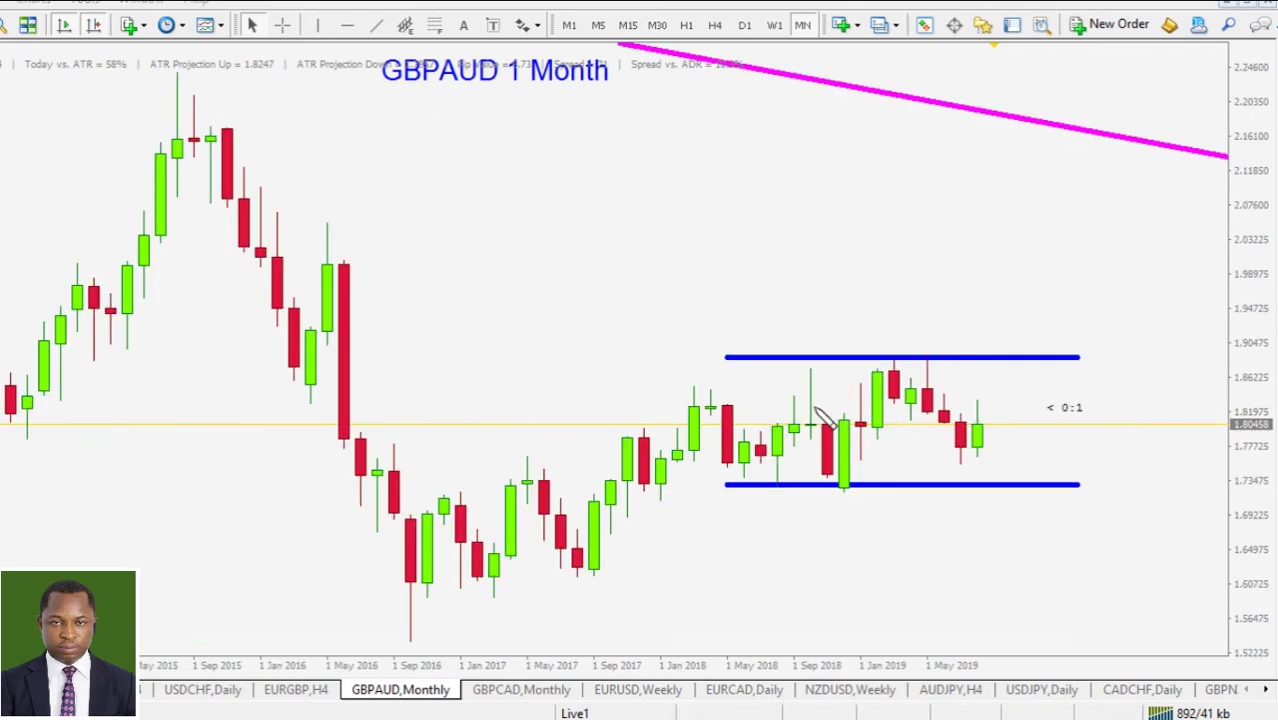
drag(700, 356, 1090, 355)
drag(688, 485, 1006, 490)
mouse_move(1100, 490)
mouse_down()
mouse_move(984, 506)
mouse_move(1000, 526)
mouse_move(998, 498)
mouse_up()
mouse_move(996, 424)
mouse_down()
mouse_move(991, 472)
mouse_move(1004, 457)
mouse_up()
drag(704, 480, 1088, 488)
key(Escape)
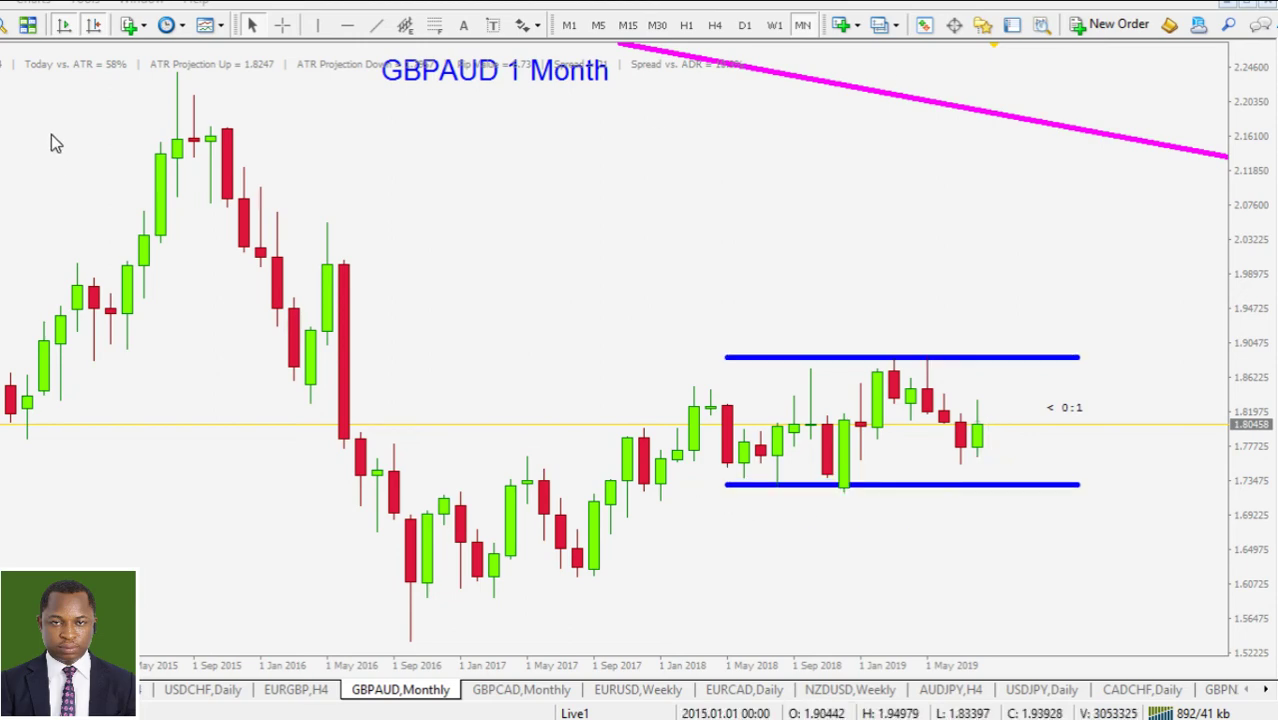
Step: On the GBPAUD weekly chart, trace both falling channel lines in magenta and write 'R' above the upper line
click(5, 25)
click(774, 24)
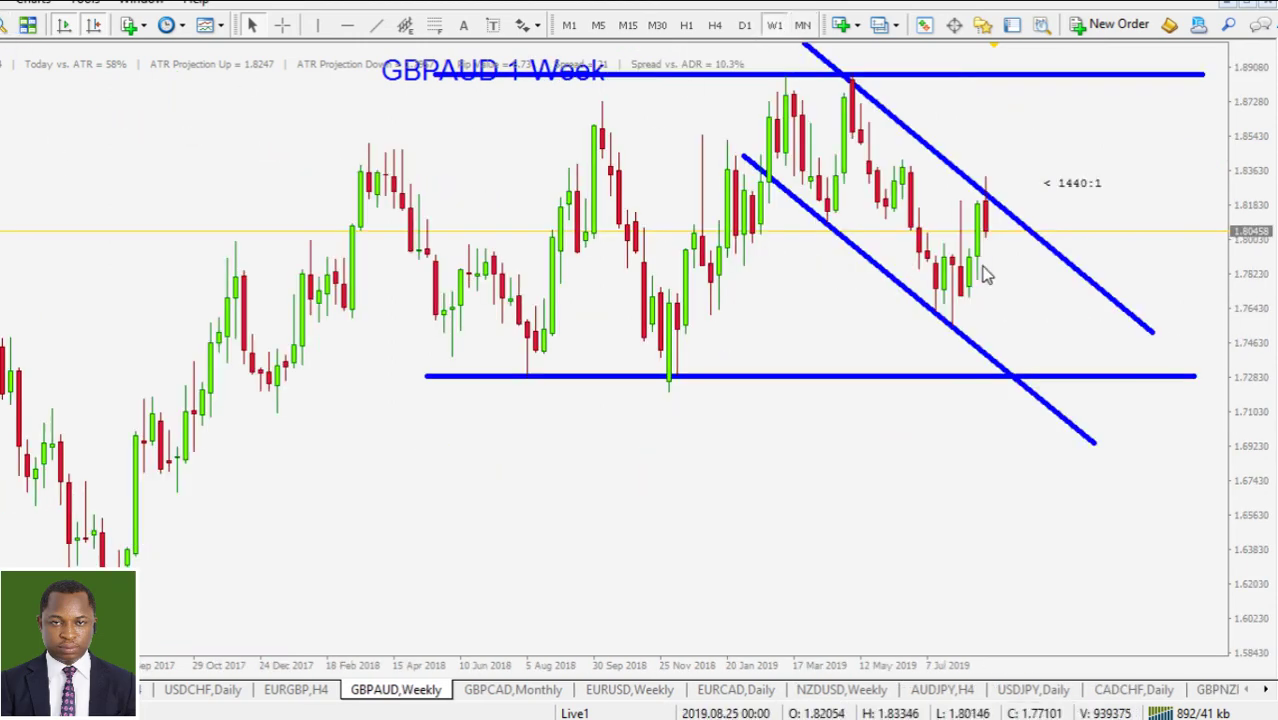
drag(1250, 205, 1240, 243)
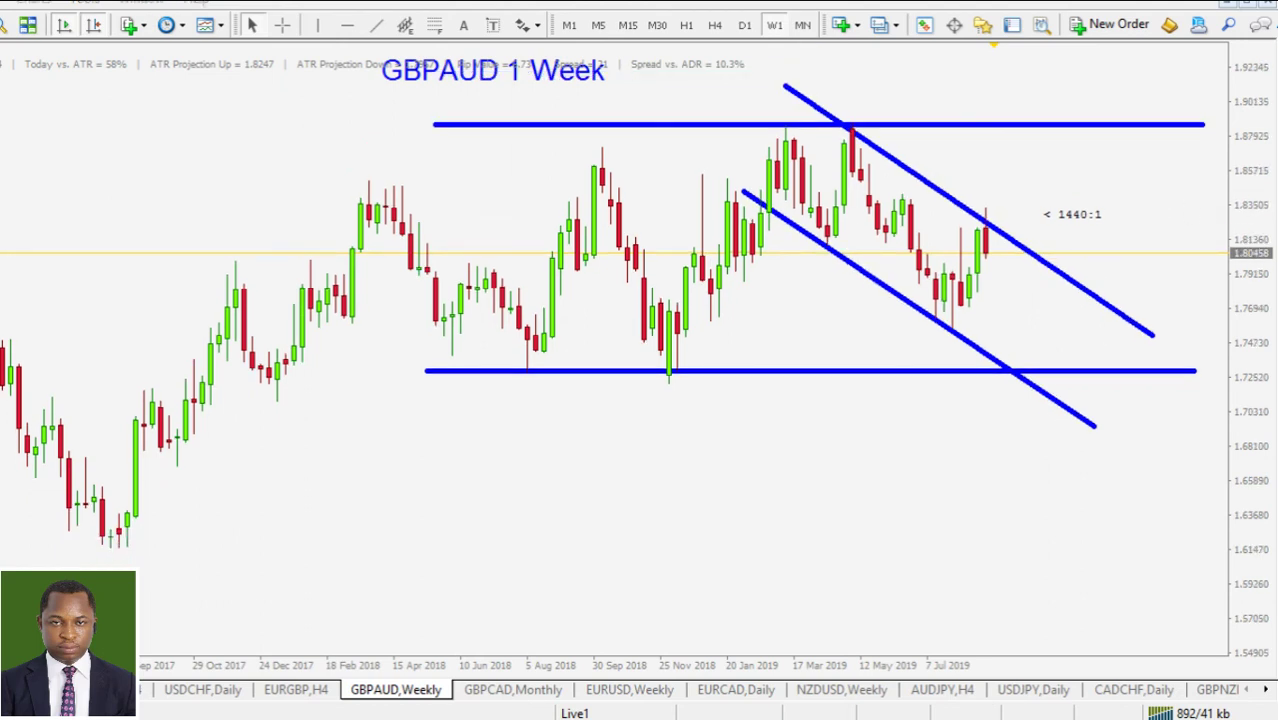
drag(758, 194, 1028, 390)
drag(845, 120, 1180, 346)
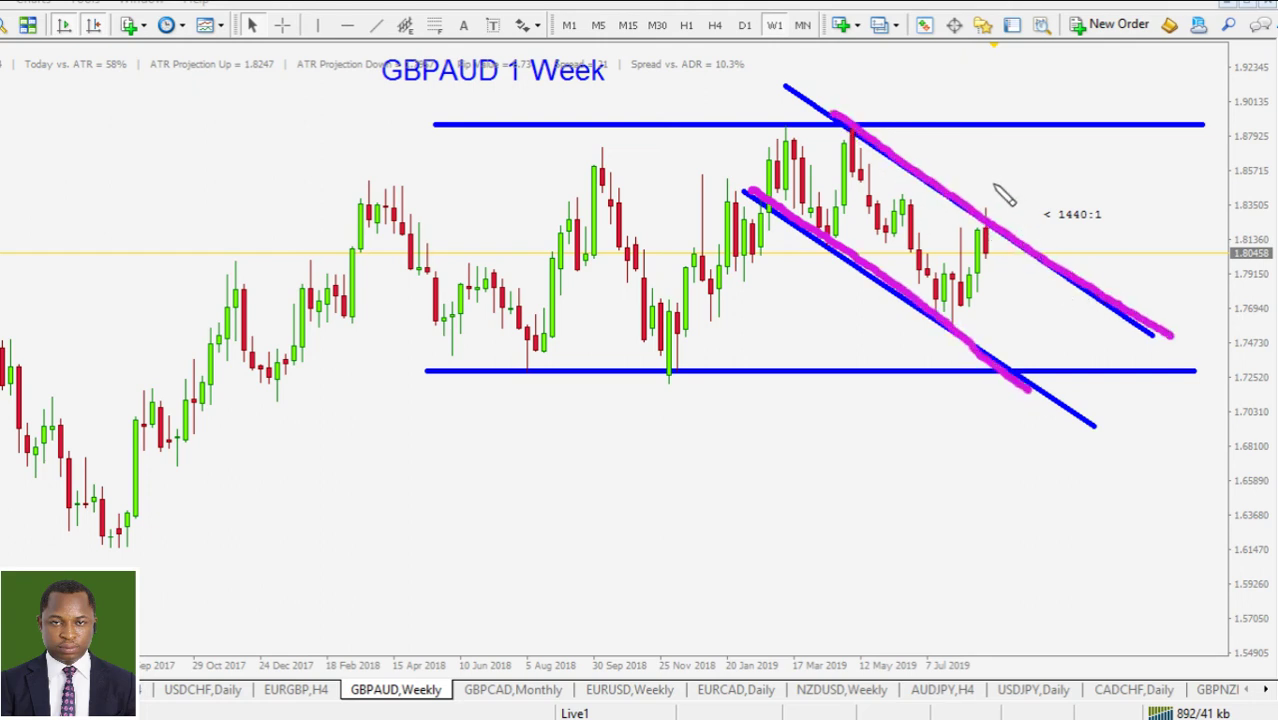
mouse_move(992, 165)
mouse_down()
mouse_move(990, 205)
mouse_move(1000, 168)
mouse_move(993, 190)
mouse_move(1016, 204)
mouse_move(1024, 168)
mouse_up()
drag(971, 154, 975, 168)
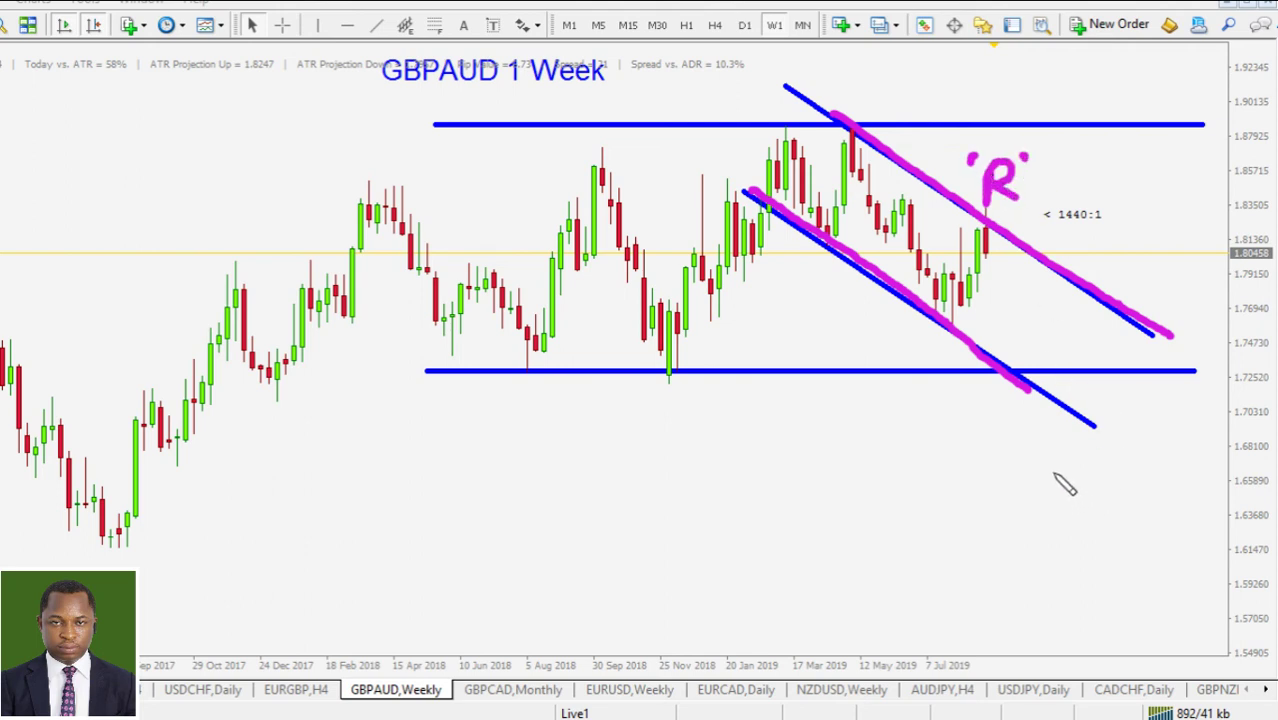
Step: Draw a magenta arrow from the latest weekly candle down to the lower horizontal line, trace that line, and clear the sketch
mouse_move(1002, 250)
mouse_down()
mouse_move(1027, 371)
mouse_move(1015, 350)
mouse_move(1046, 346)
mouse_up()
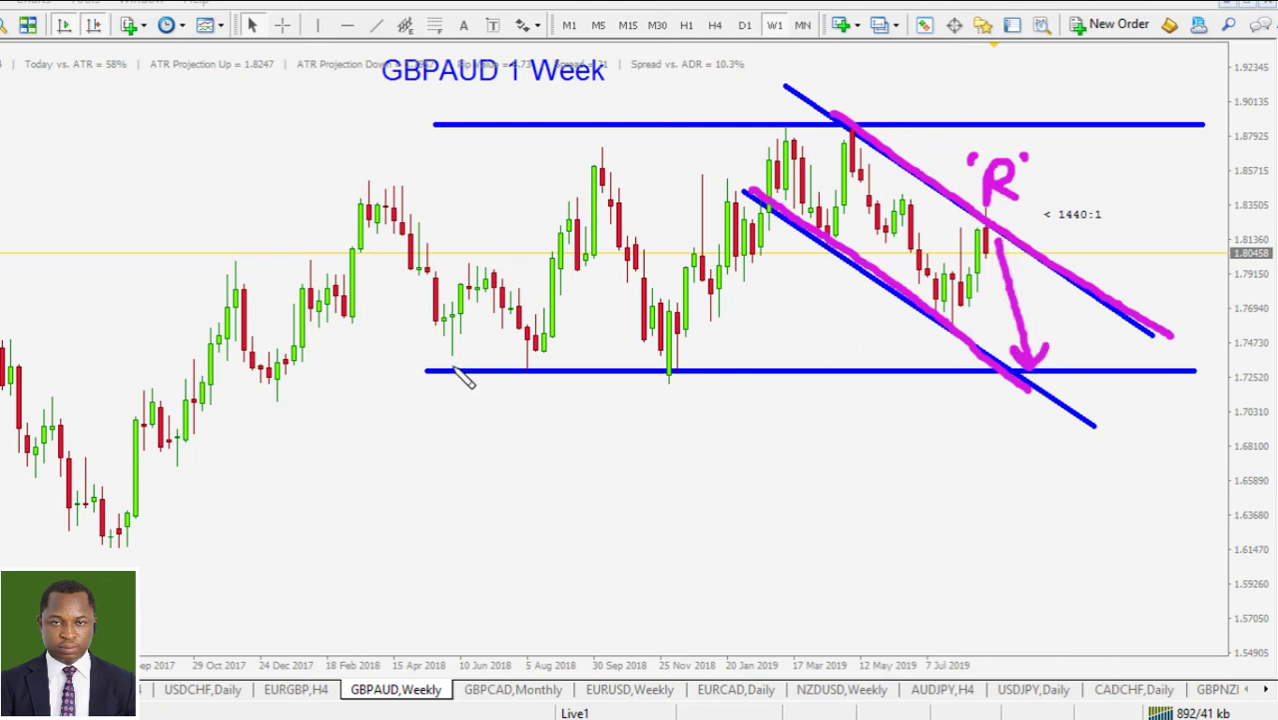
drag(397, 371, 1012, 376)
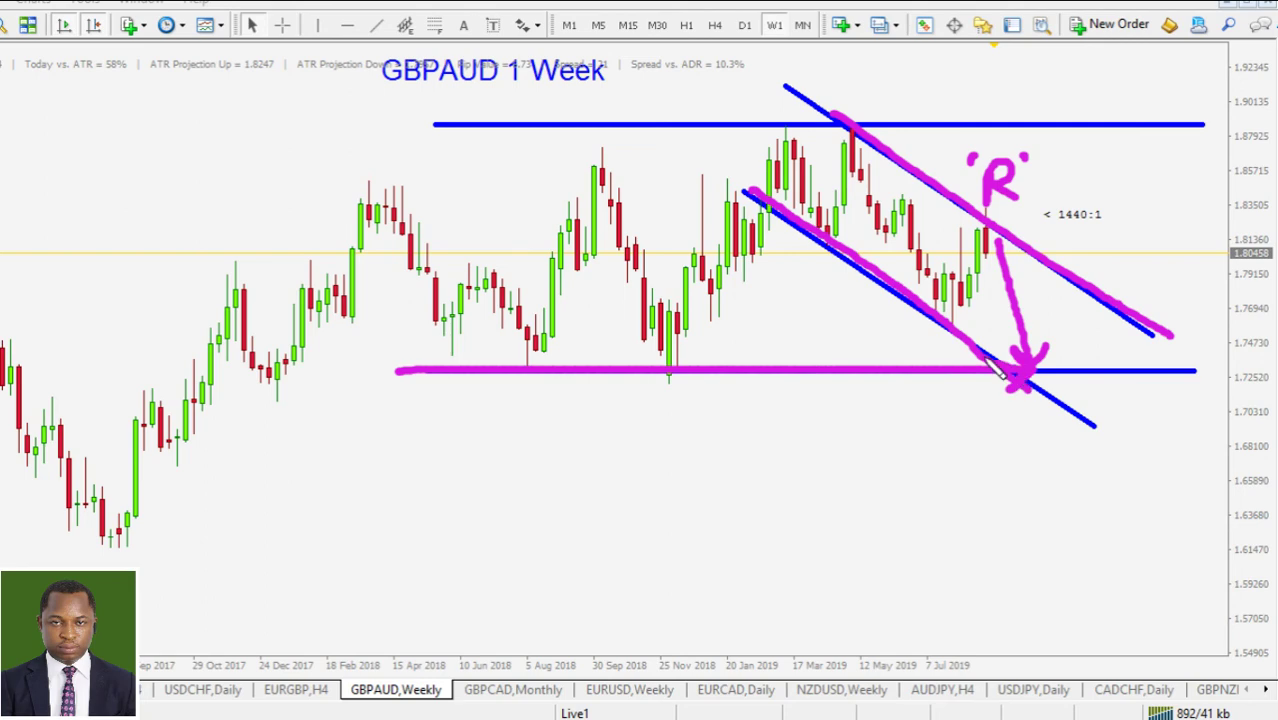
key(Escape)
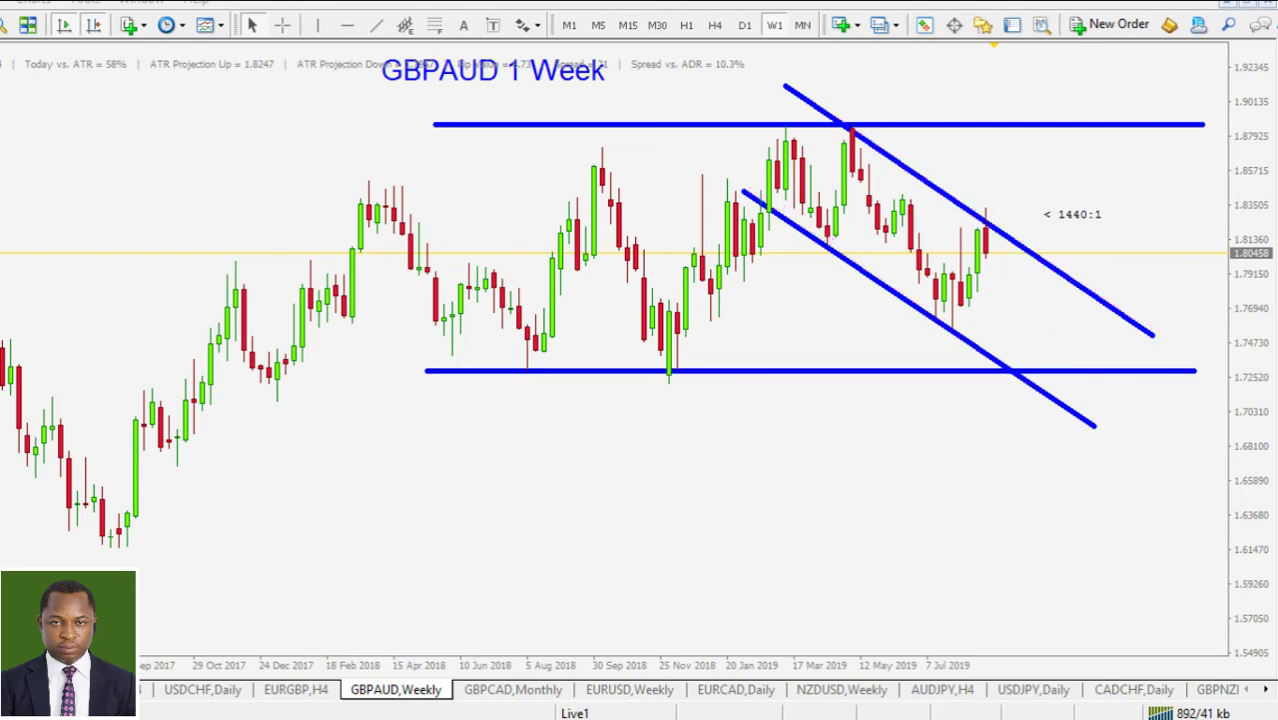
Step: On the GBPAUD daily chart, circle the intersection of the red and blue lines, draw two downward arrows below it, and clear the sketch
drag(1250, 326, 1250, 276)
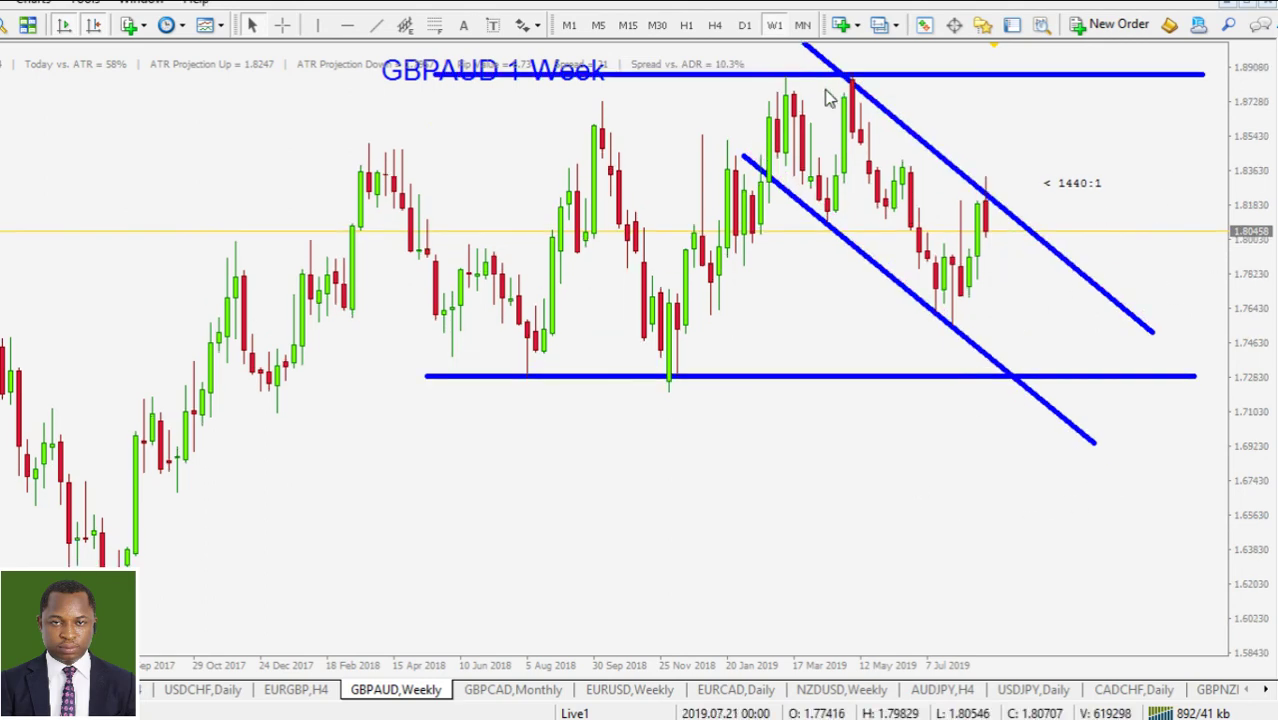
click(744, 26)
drag(1246, 192, 1246, 250)
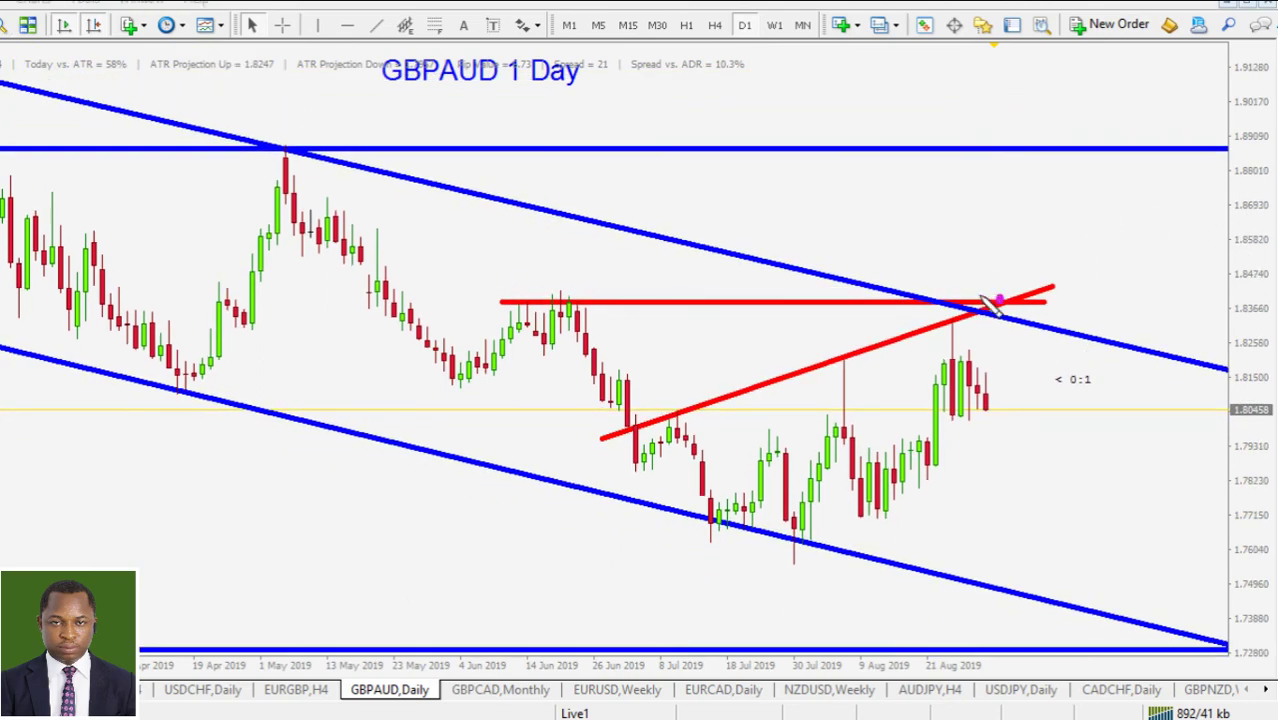
mouse_move(985, 300)
mouse_down()
mouse_move(1015, 320)
mouse_move(995, 335)
mouse_move(987, 405)
mouse_move(1014, 429)
mouse_move(1013, 525)
mouse_up()
mouse_move(993, 496)
mouse_down()
mouse_move(1013, 531)
mouse_move(1041, 464)
mouse_up()
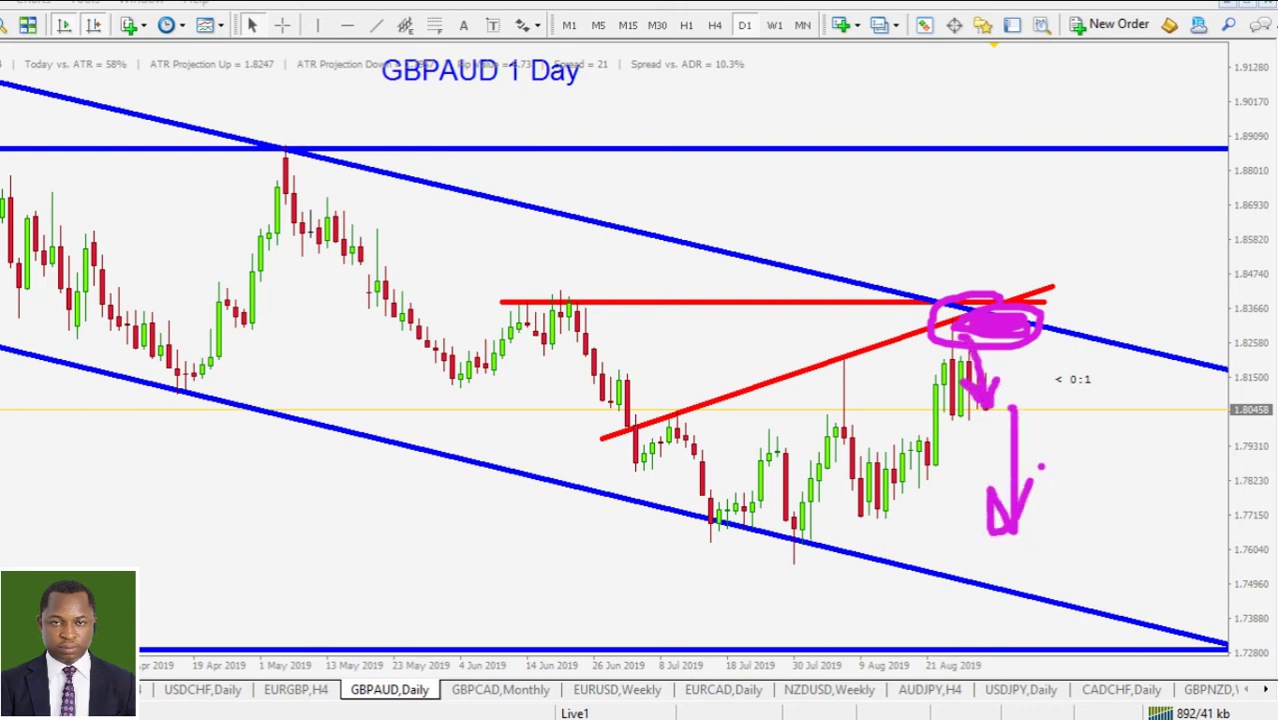
key(Escape)
Step: Switch GBPAUD to H4, enlarge the candles, and extend both black triangle lines further forward
click(714, 25)
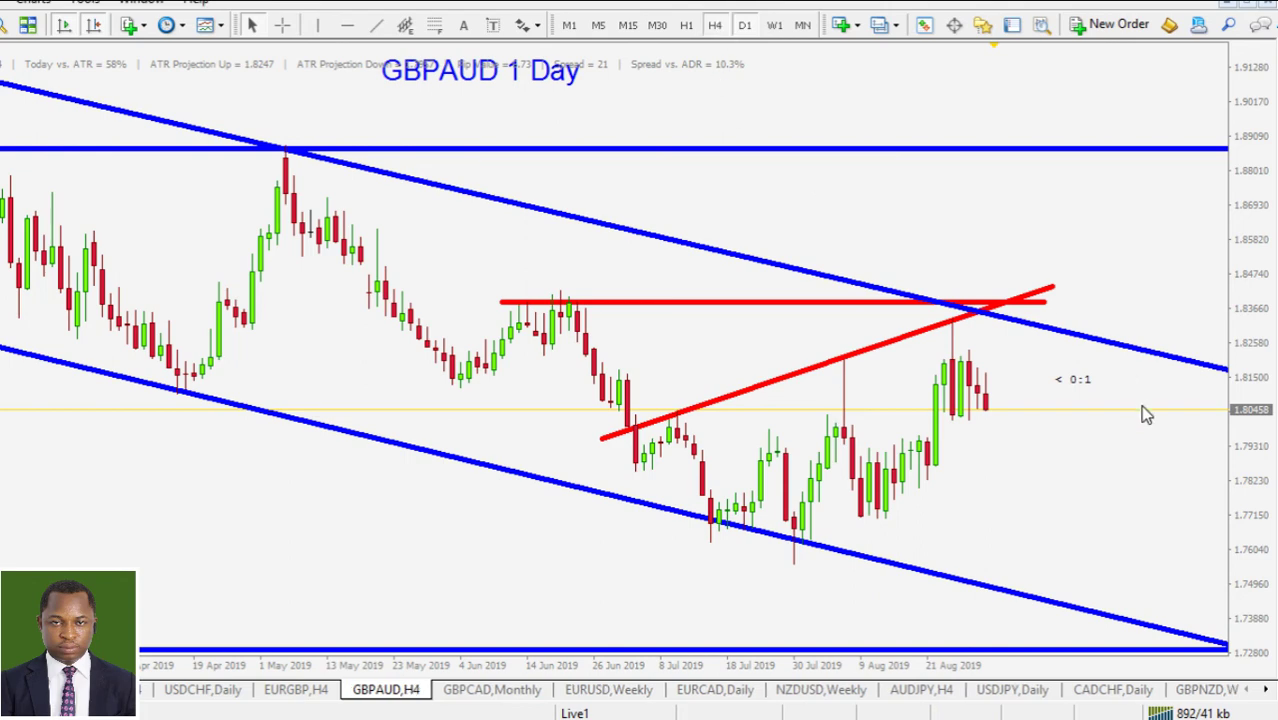
drag(1254, 525, 1275, 323)
drag(1272, 233, 1268, 277)
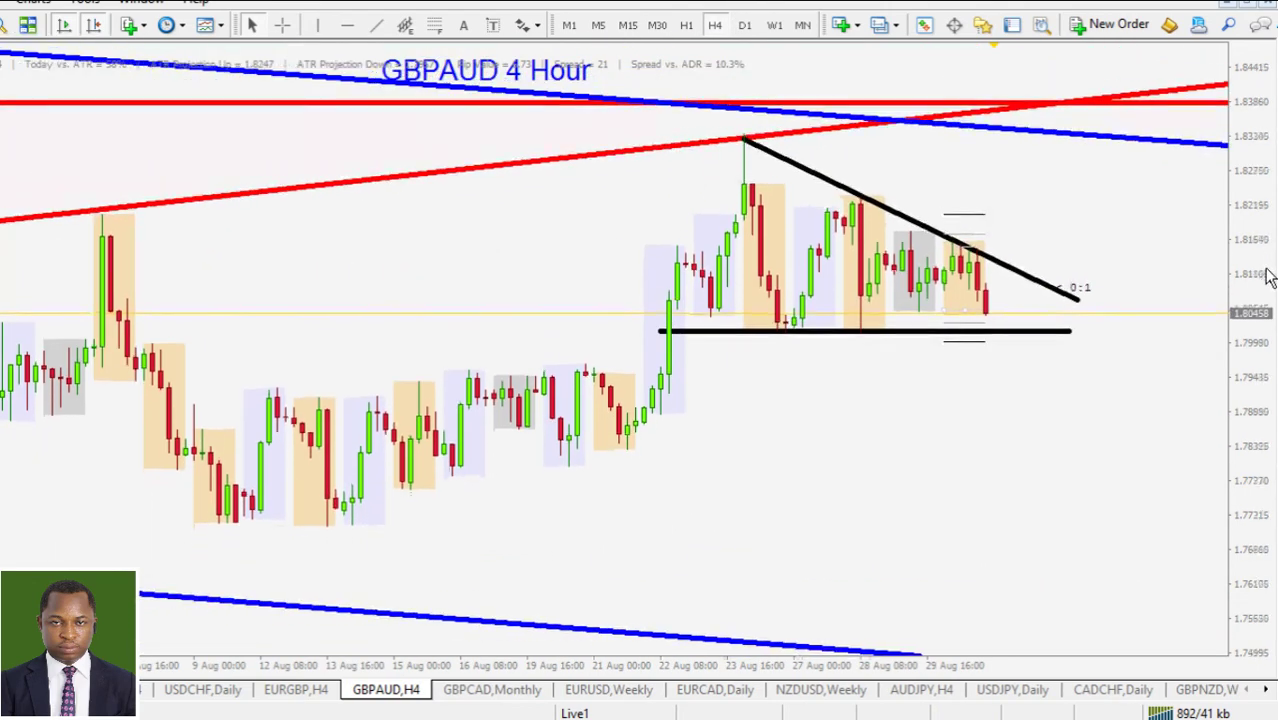
drag(1068, 331, 1136, 331)
drag(1078, 299, 1113, 316)
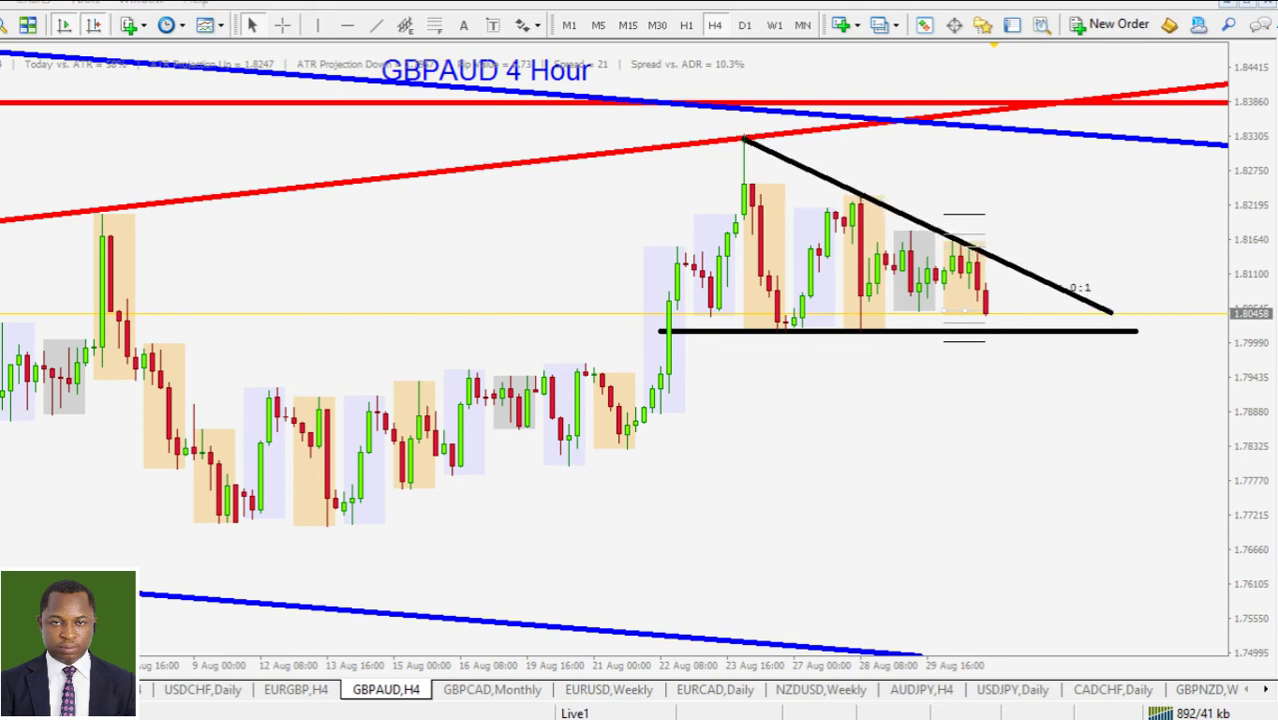
Step: Trace both black triangle lines in blue and underline the GBPAUD 4 Hour title
drag(664, 332, 1142, 330)
drag(742, 142, 1150, 320)
drag(612, 96, 611, 93)
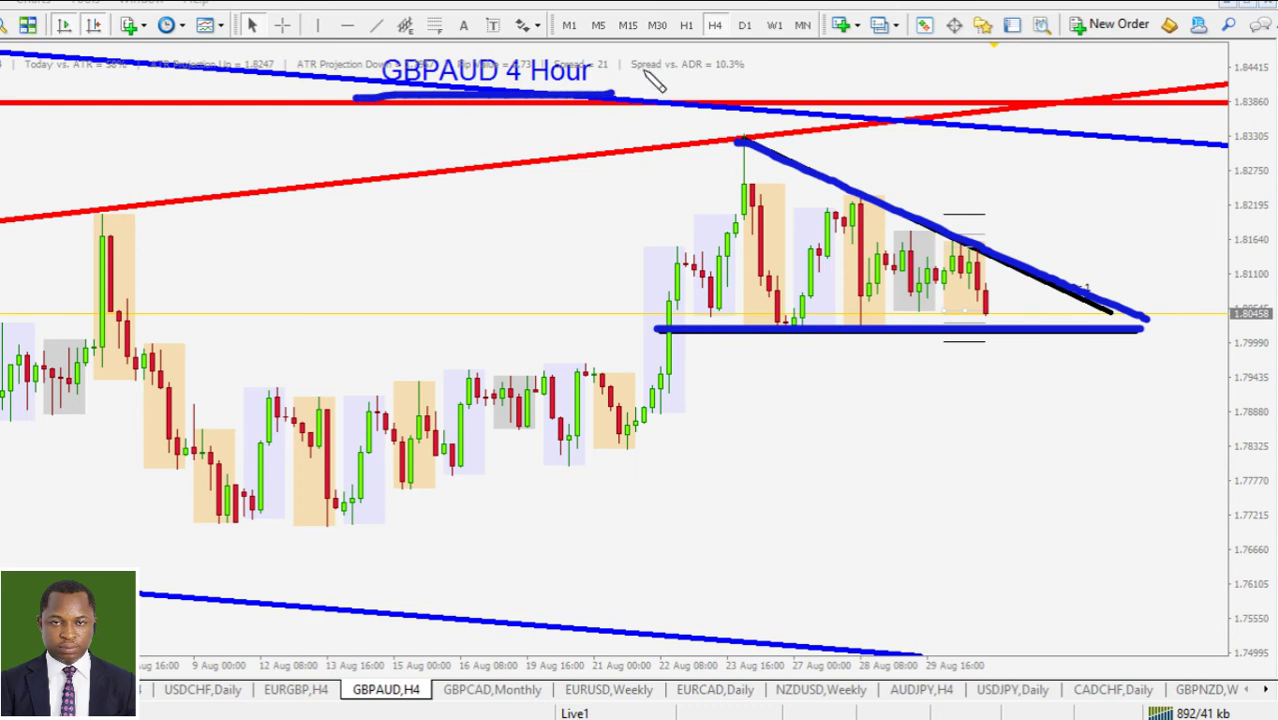
click(642, 69)
Step: Sketch an orange break and retest of the lower triangle line with a long downward arrow, and add a large check mark
mouse_move(993, 306)
mouse_down()
mouse_move(996, 390)
mouse_move(1038, 336)
mouse_move(1052, 558)
mouse_move(1032, 557)
mouse_move(1075, 545)
mouse_up()
click(1102, 465)
mouse_move(558, 490)
mouse_down()
mouse_move(613, 543)
mouse_move(720, 340)
mouse_up()
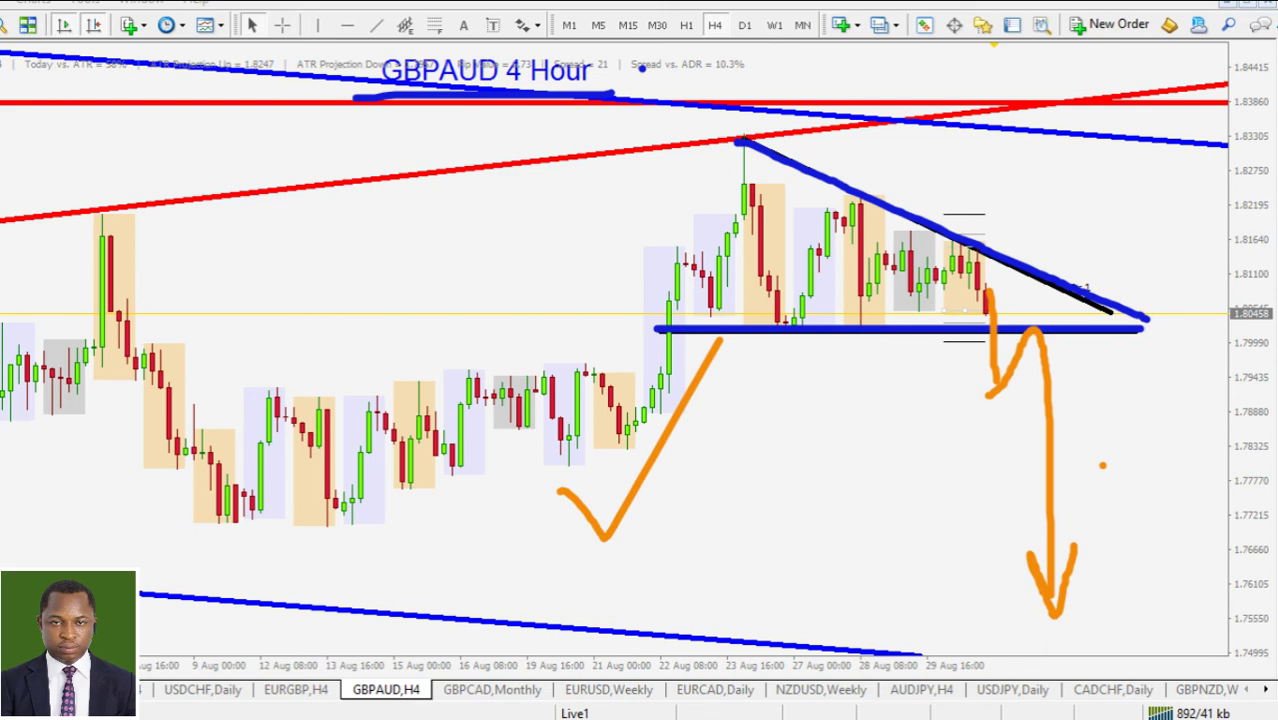
Step: Clear the GBPAUD sketch, switch to the GBPCAD monthly chart, and underline its title in magenta
key(Escape)
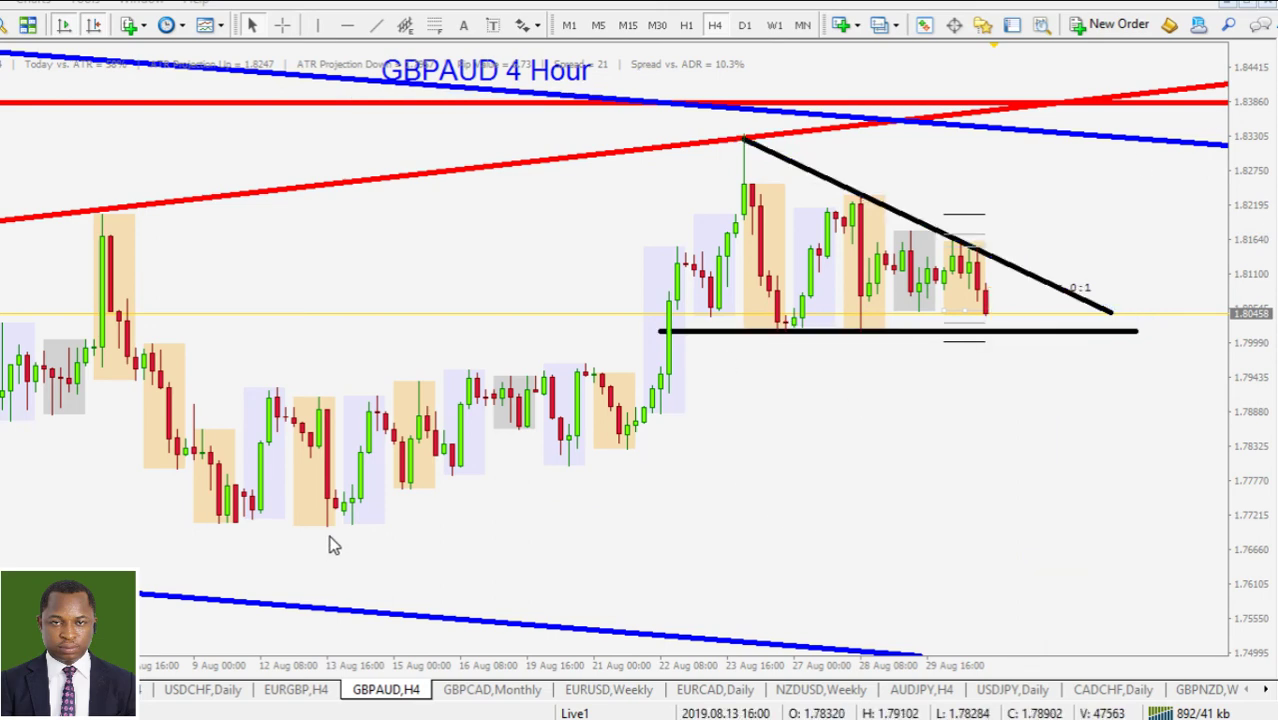
click(451, 692)
key(ctrl+Tab)
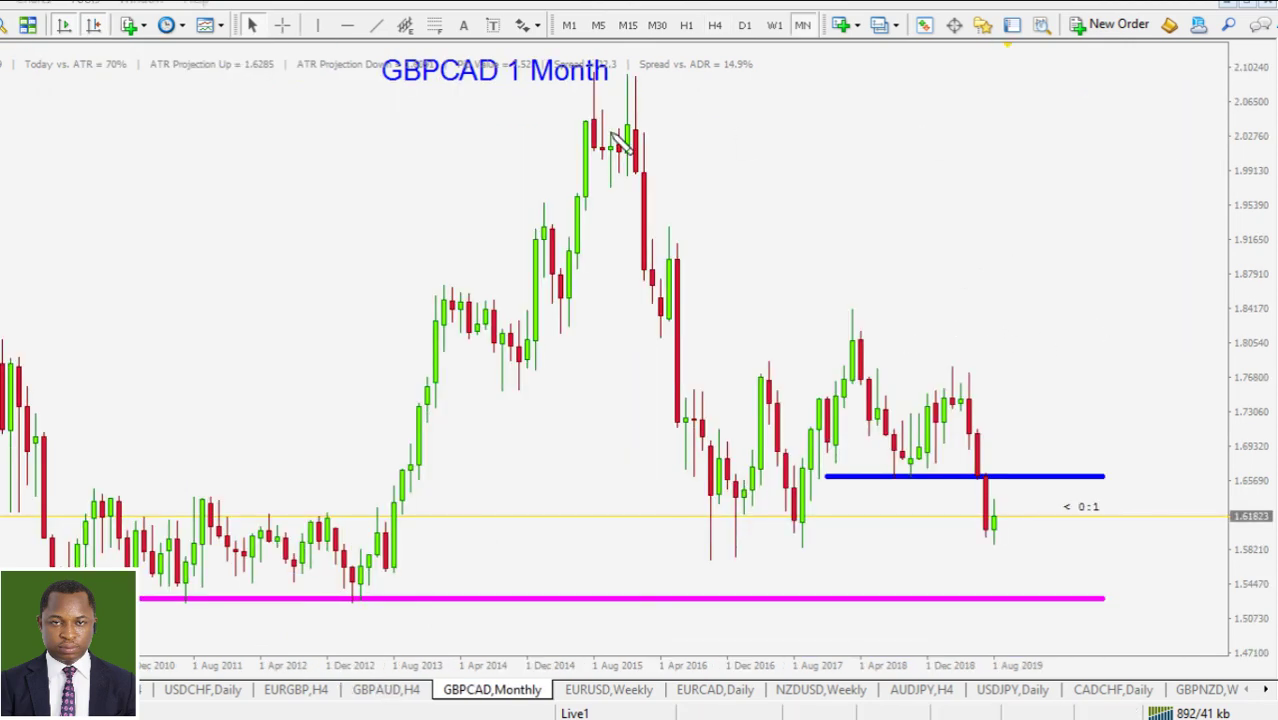
drag(358, 96, 686, 94)
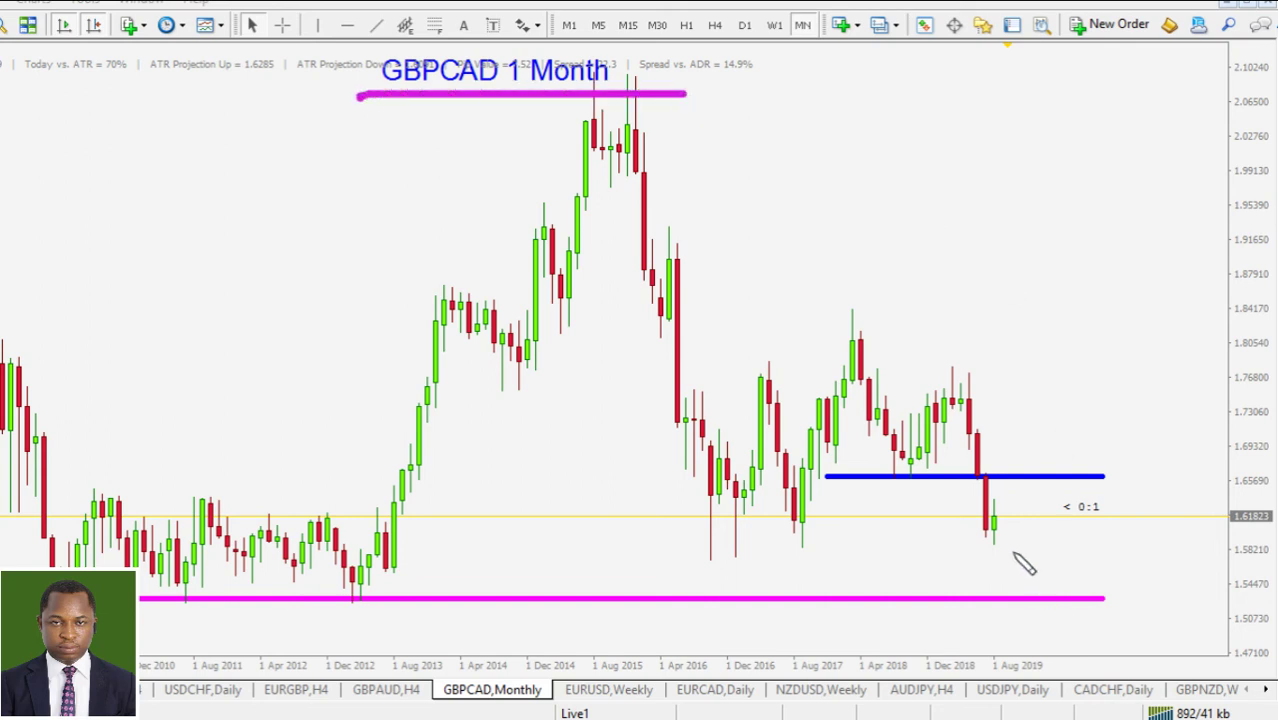
Step: Circle the latest GBPCAD candles in magenta, trace the horizontal blue line, write an R above it, and clear the sketch
mouse_move(1006, 547)
mouse_down()
mouse_move(1010, 510)
mouse_move(975, 505)
mouse_move(992, 560)
mouse_move(1008, 530)
mouse_up()
drag(826, 476, 1105, 477)
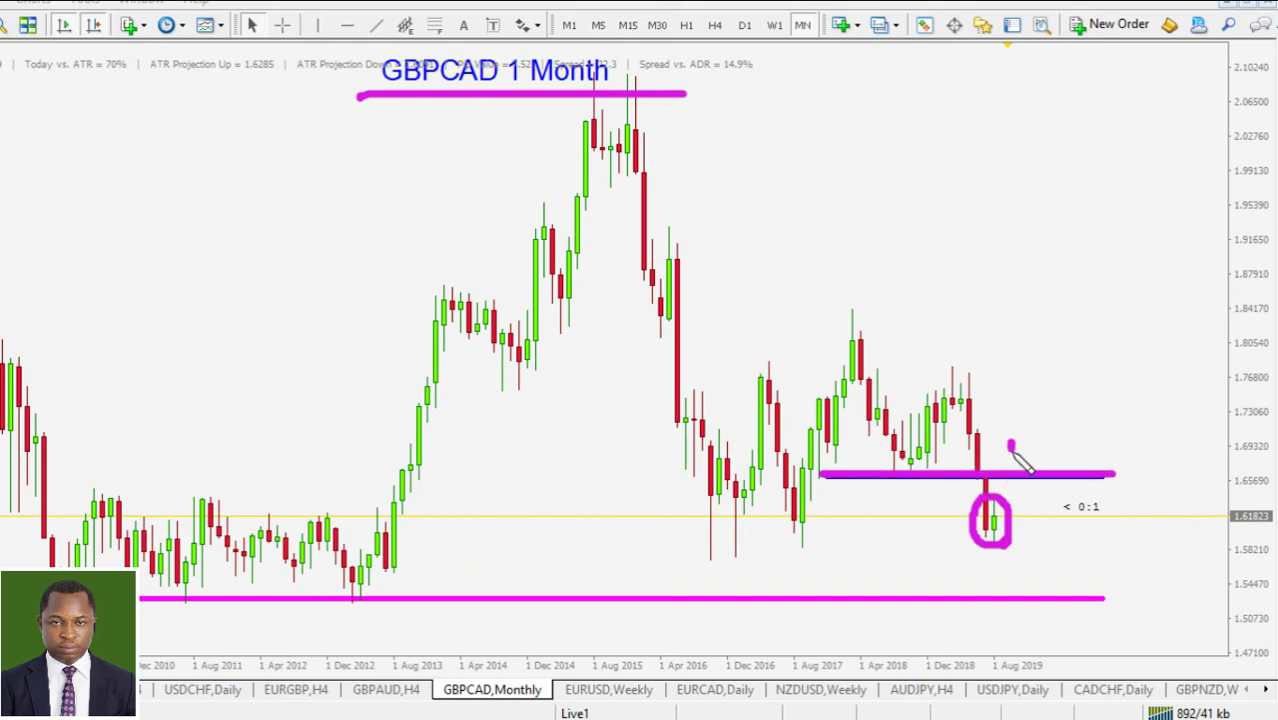
drag(1011, 445, 1060, 402)
drag(983, 381, 983, 392)
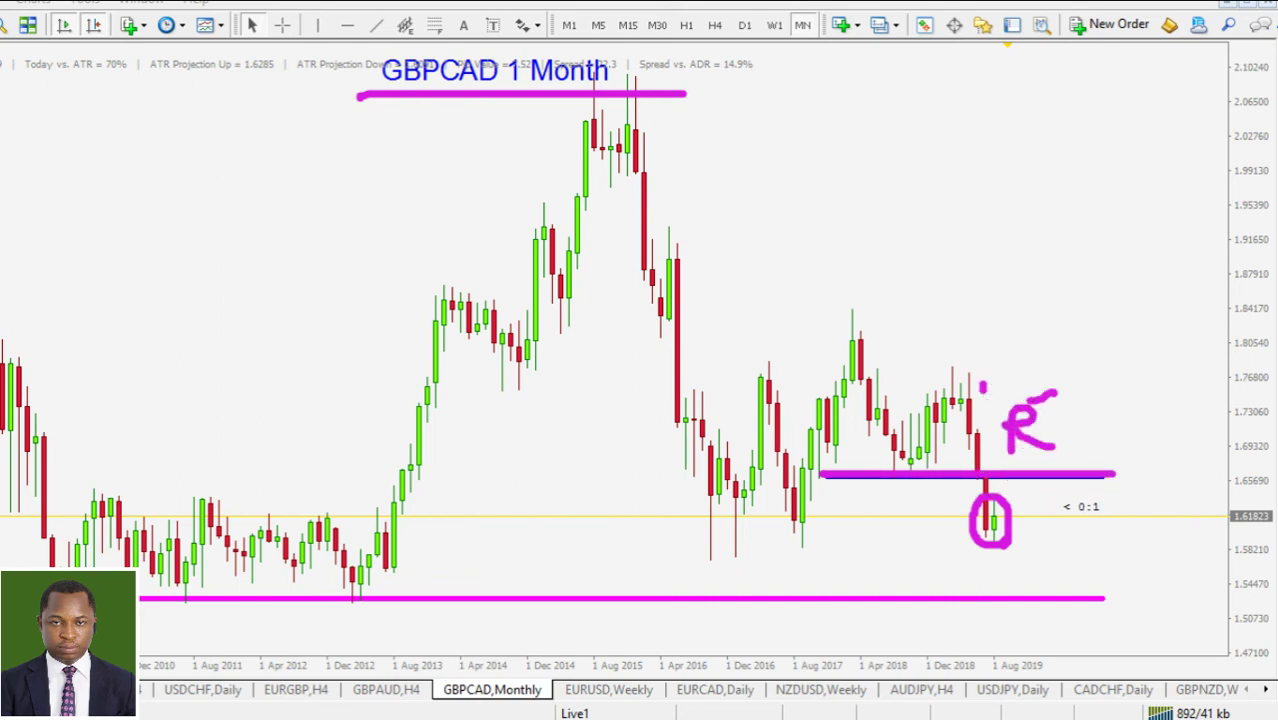
key(Escape)
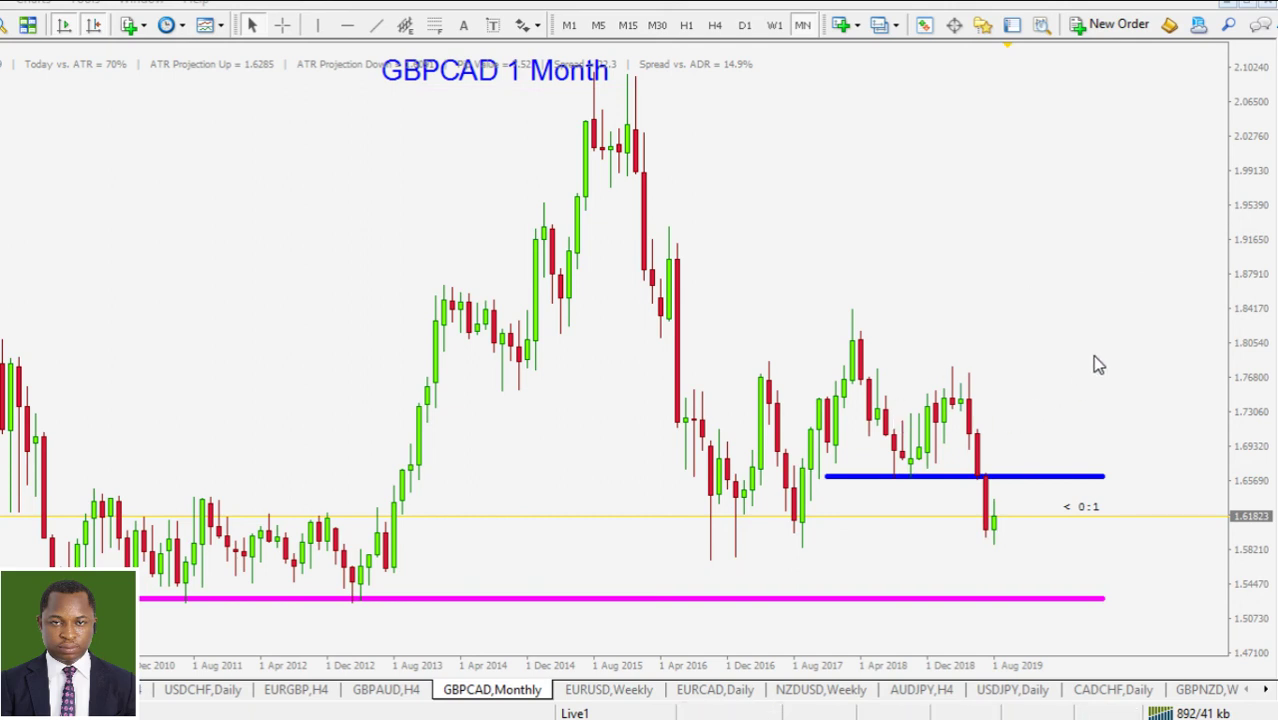
Step: Reposition the horizontal blue line as a rising trendline under the 2016 and 2017 lows, and enlarge the monthly candles
drag(1016, 484, 848, 566)
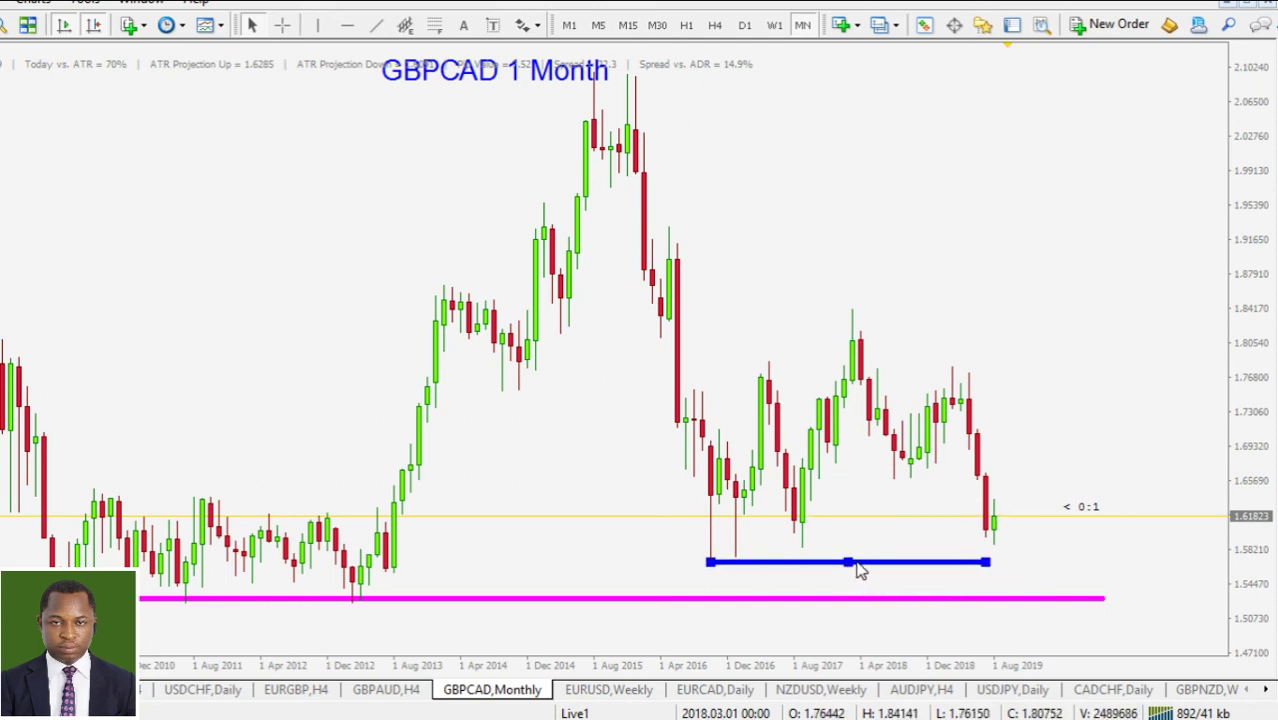
drag(987, 562, 1073, 496)
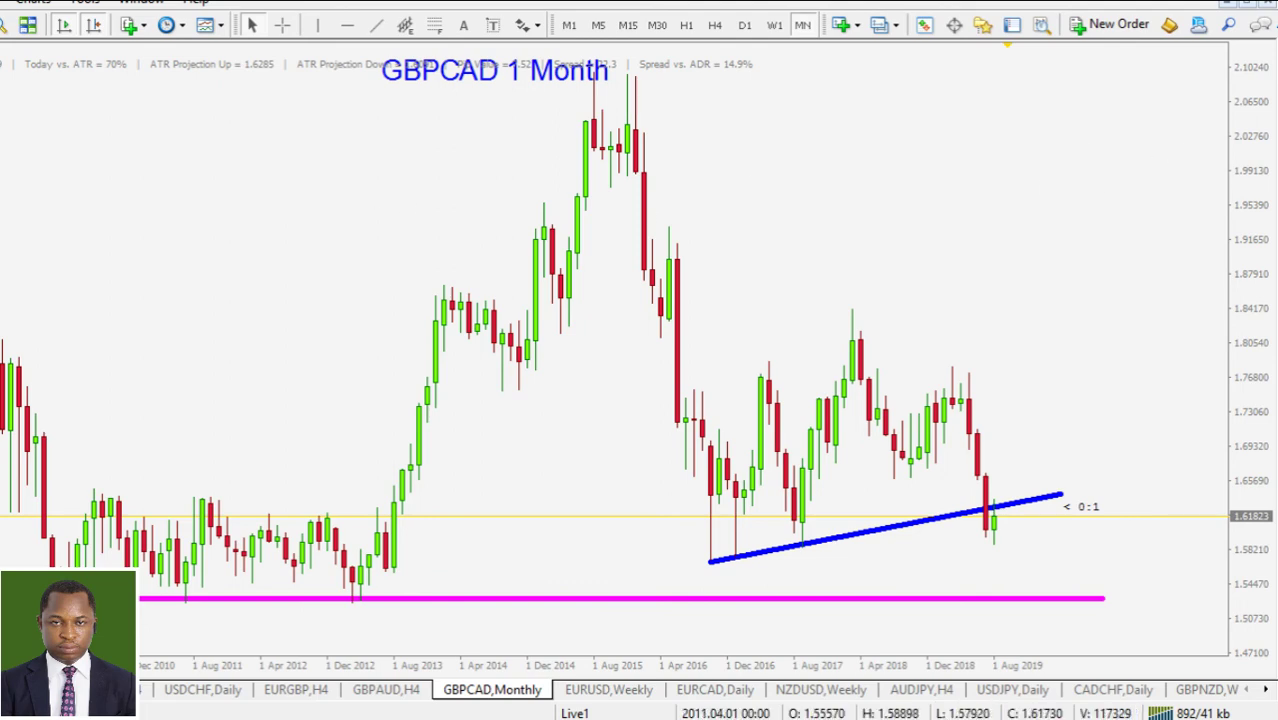
key(plus)
drag(1251, 343, 1236, 381)
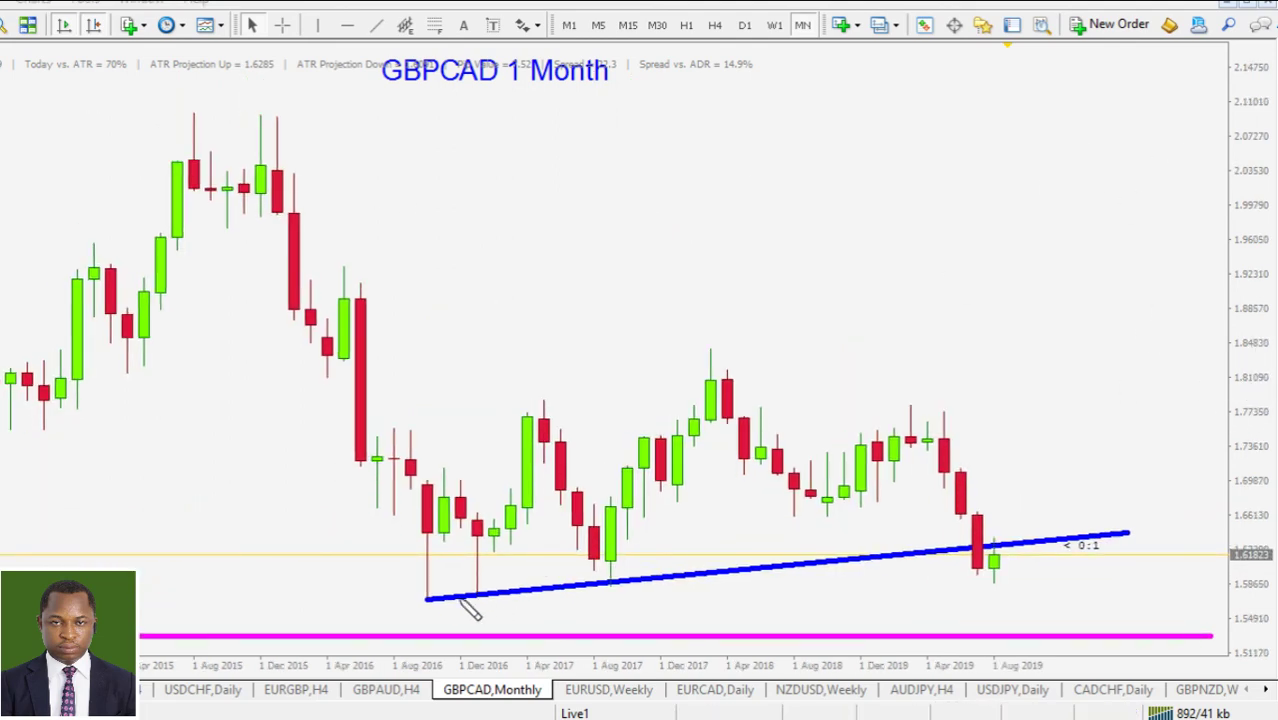
Step: Mark the three lows on the rising trendline in magenta, trace up to the latest candles, circle them, and clear the sketch
mouse_move(461, 598)
mouse_down()
mouse_move(428, 592)
mouse_move(597, 588)
mouse_up()
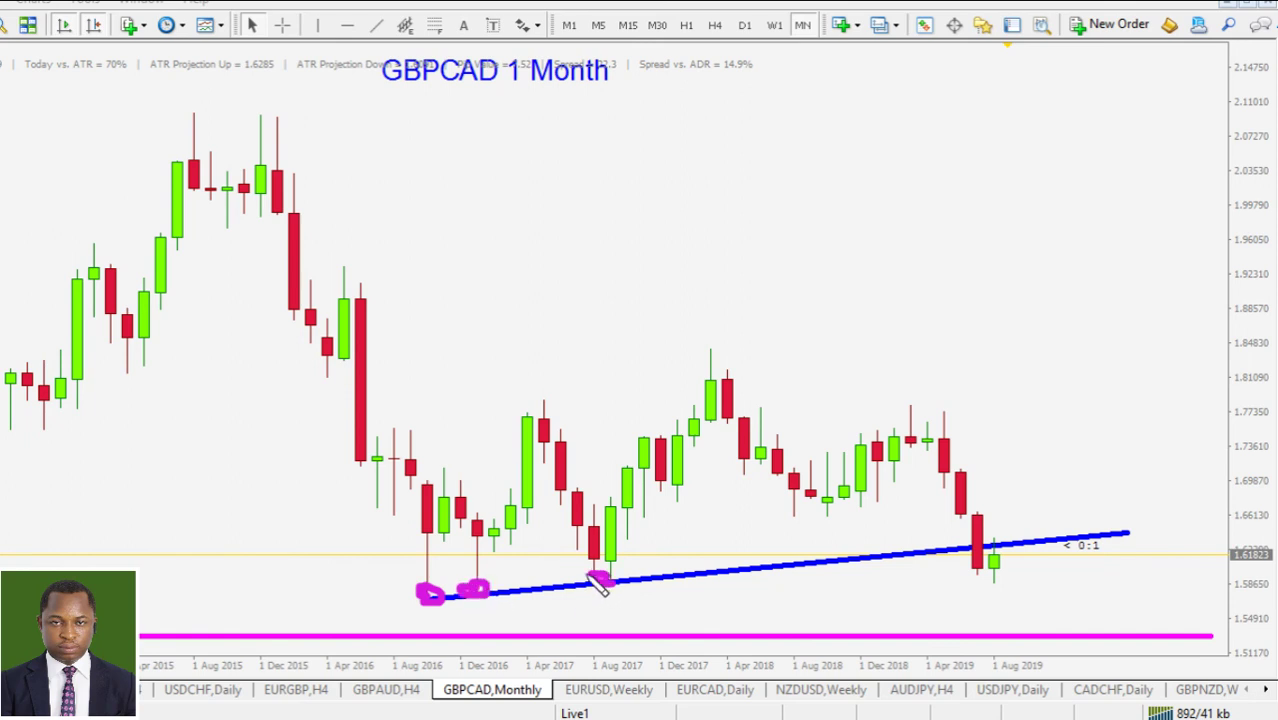
mouse_move(430, 594)
mouse_down()
mouse_move(1012, 548)
mouse_move(985, 578)
mouse_move(1016, 565)
mouse_move(1000, 542)
mouse_up()
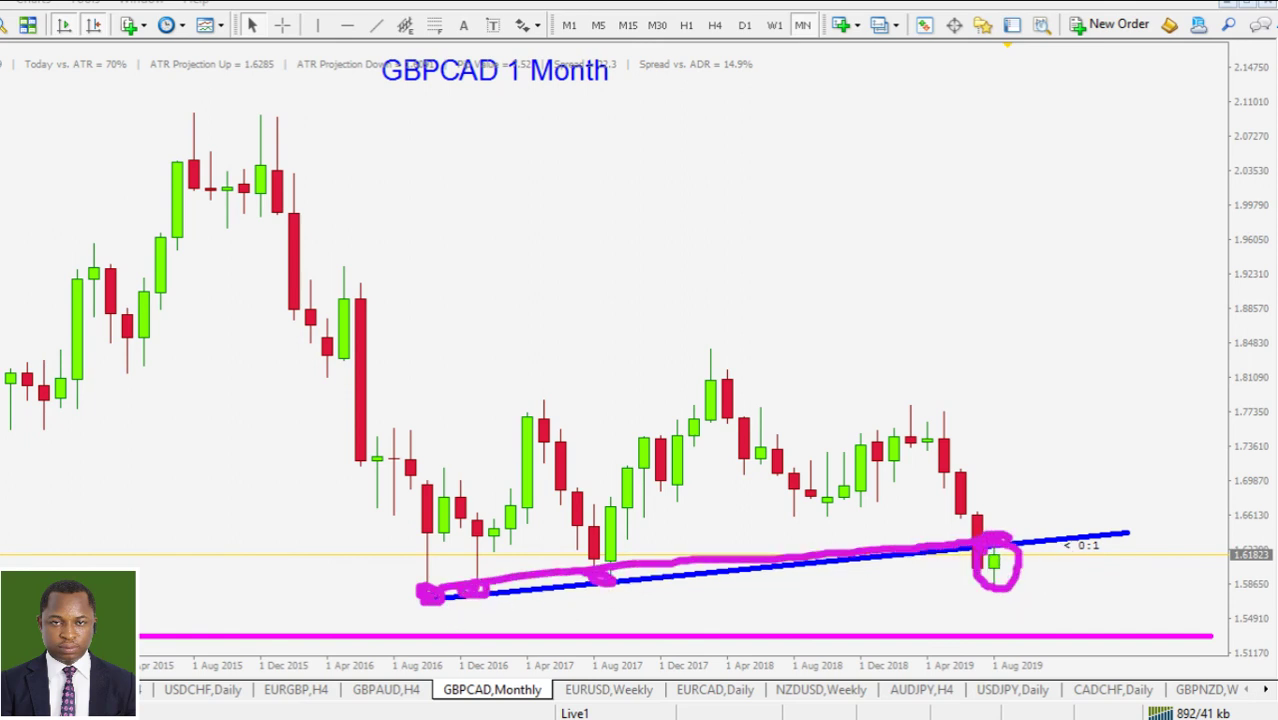
key(Escape)
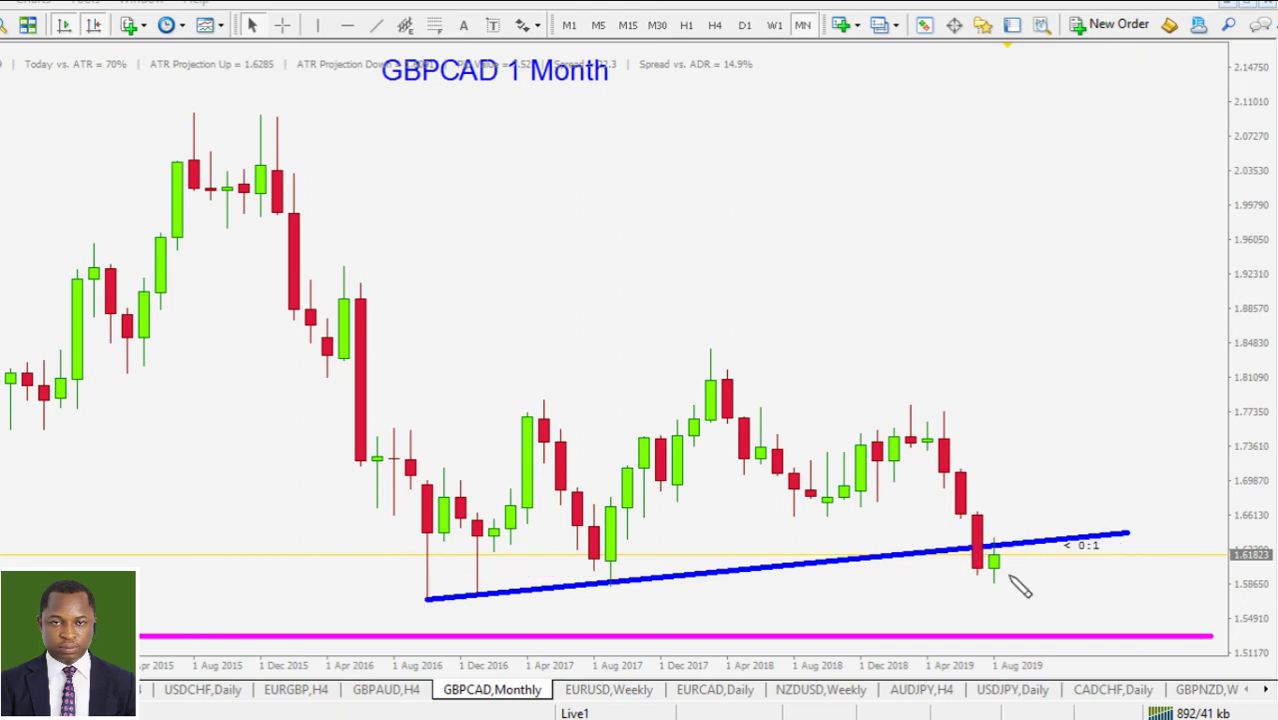
Step: Sketch in red the distance between the rising blue trendline and the horizontal magenta line beside the latest candle, and clear it
mouse_move(1008, 557)
mouse_down()
mouse_move(1006, 636)
mouse_move(1013, 563)
mouse_move(1024, 637)
mouse_up()
drag(1020, 578, 1018, 540)
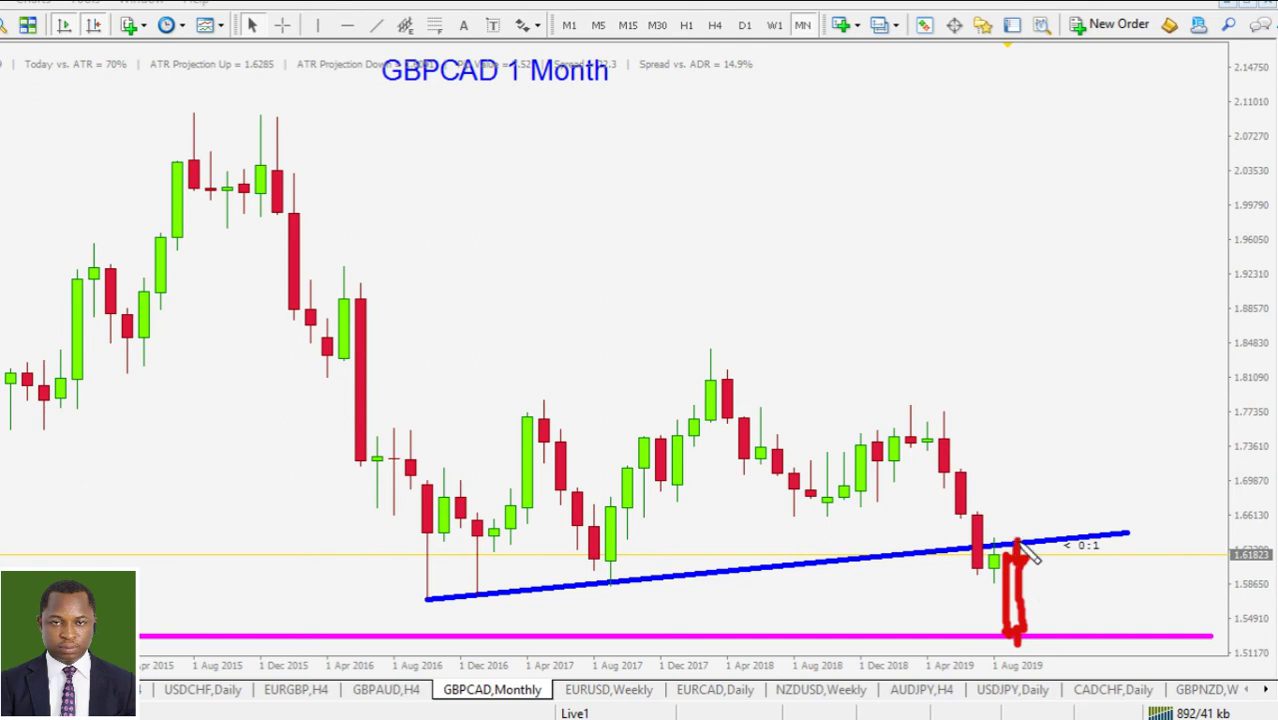
key(Escape)
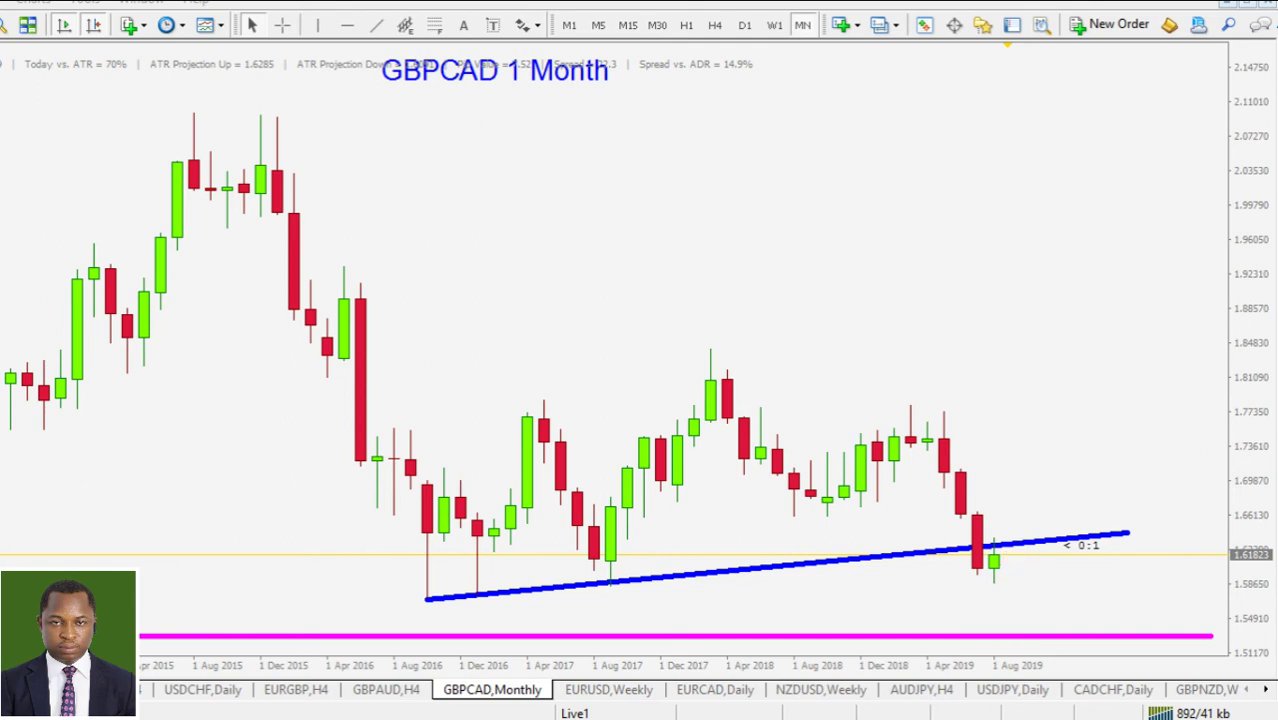
Step: Preview a descending line under the December 2017 and mid-2018 lows in red, clear it, and place a duplicate blue trendline there
mouse_move(672, 498)
mouse_down()
mouse_move(1014, 550)
mouse_move(990, 542)
mouse_up()
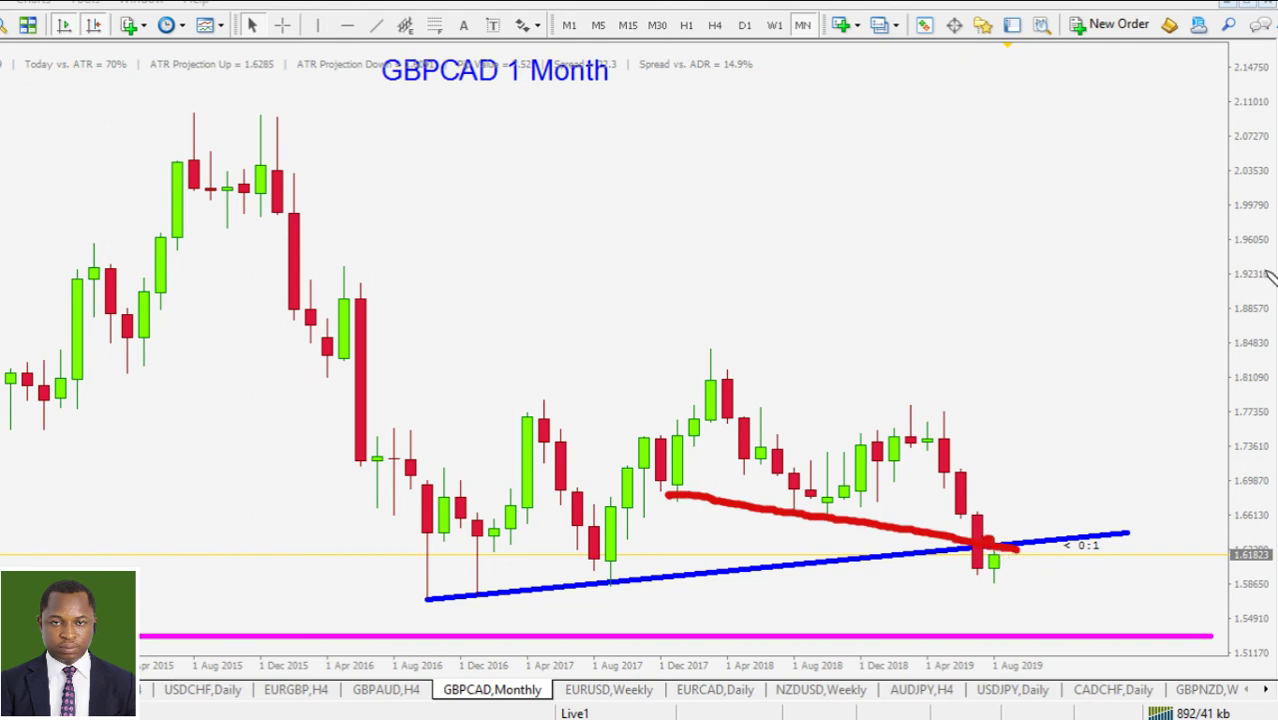
key(Escape)
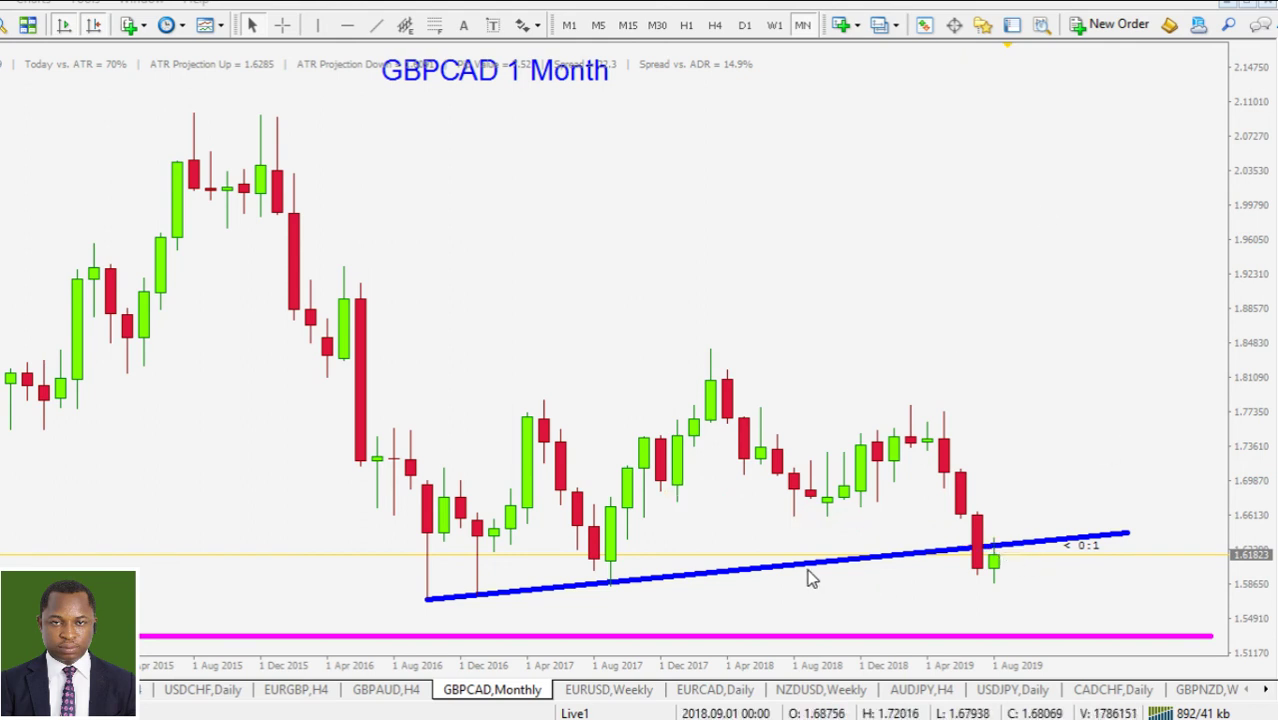
double_click(807, 569)
drag(778, 566, 777, 539)
drag(428, 571, 684, 508)
drag(1128, 506, 1063, 545)
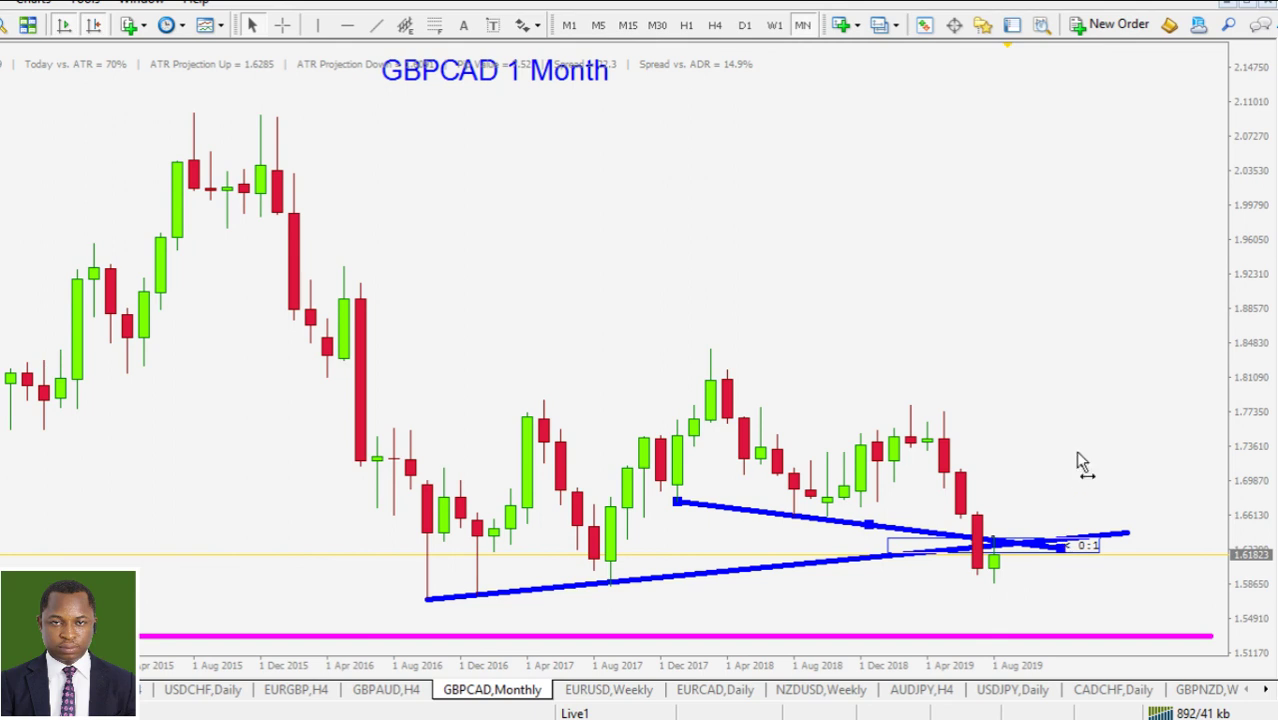
right_click(960, 543)
click(1040, 472)
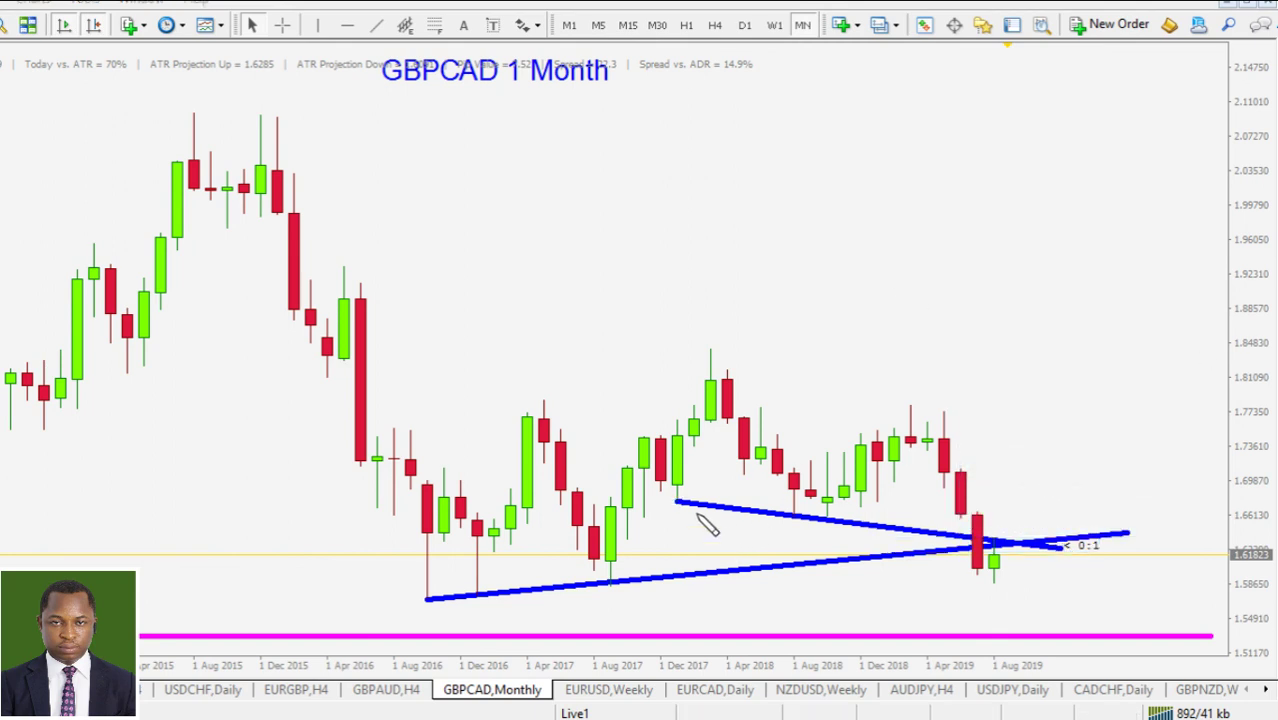
Step: Mark the lows on the descending blue trendline in orange, trace it to the latest candles, and write an R above its end
drag(690, 494, 684, 506)
drag(786, 512, 810, 516)
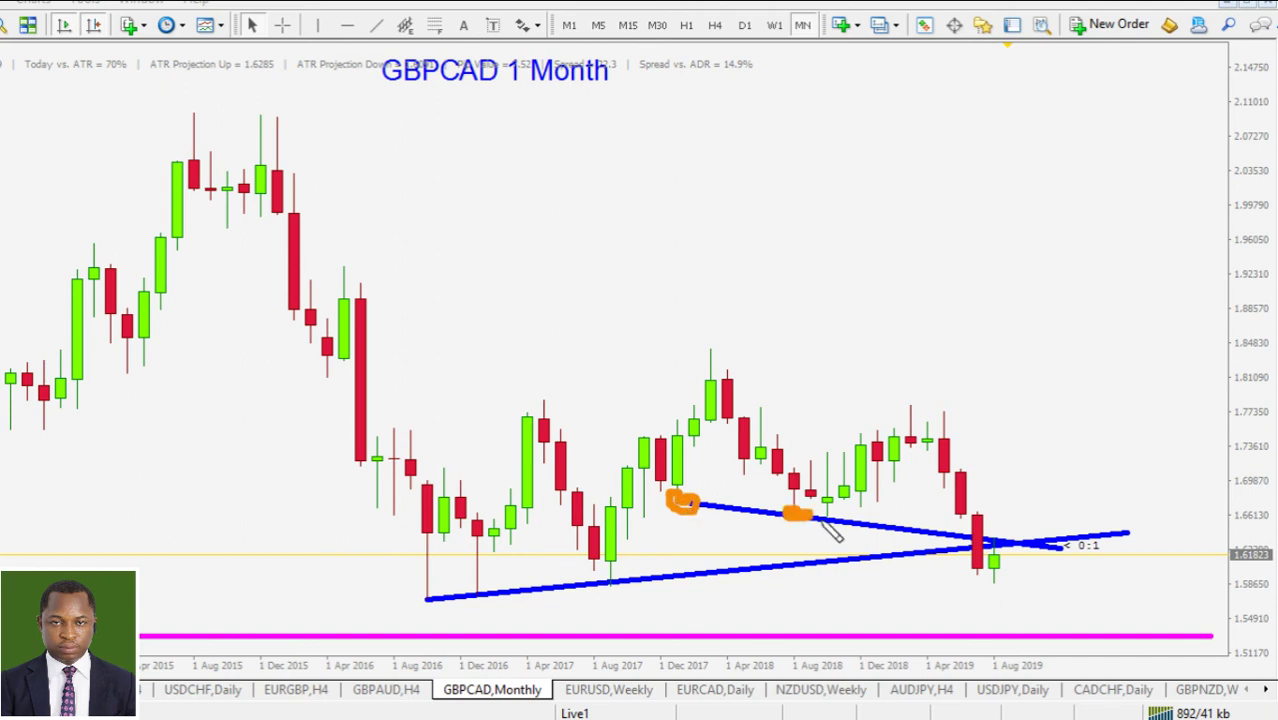
drag(665, 503, 988, 550)
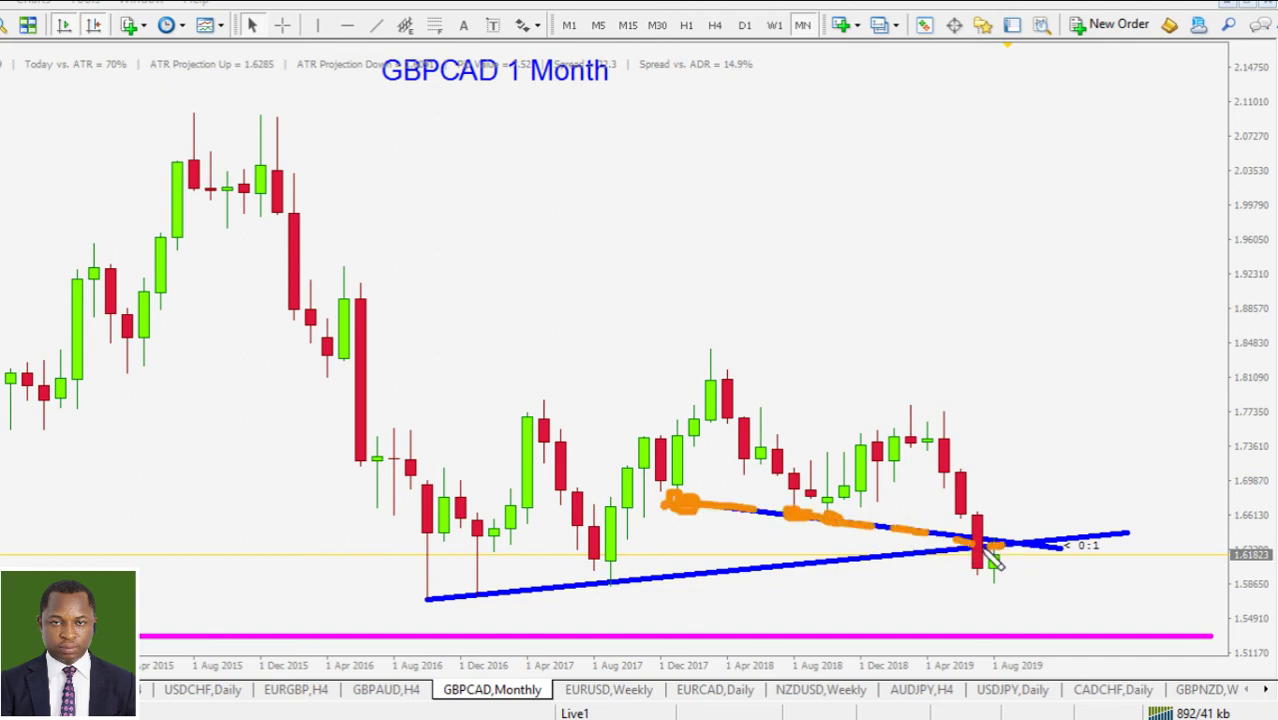
mouse_move(1006, 500)
mouse_down()
mouse_move(1006, 522)
mouse_move(1034, 515)
mouse_up()
click(1040, 467)
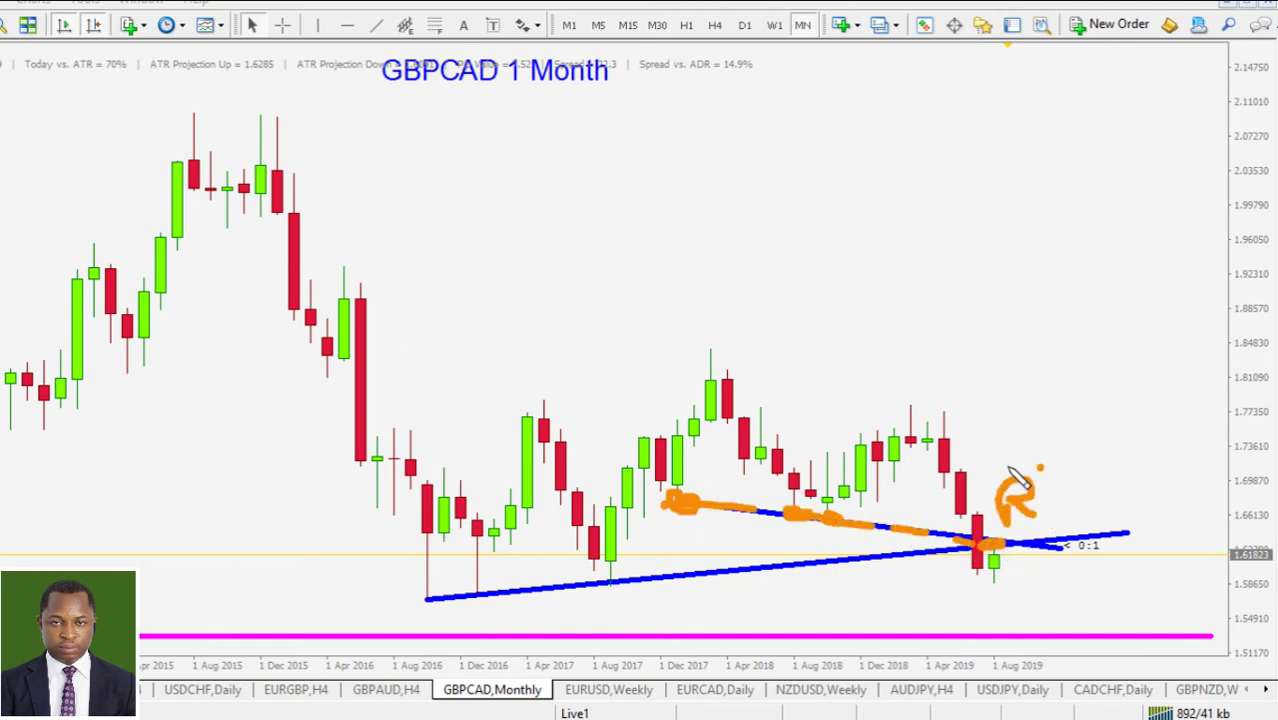
click(973, 463)
Step: Mark the three lows along the rising blue trendline in orange, and clear the sketch
drag(420, 590, 482, 593)
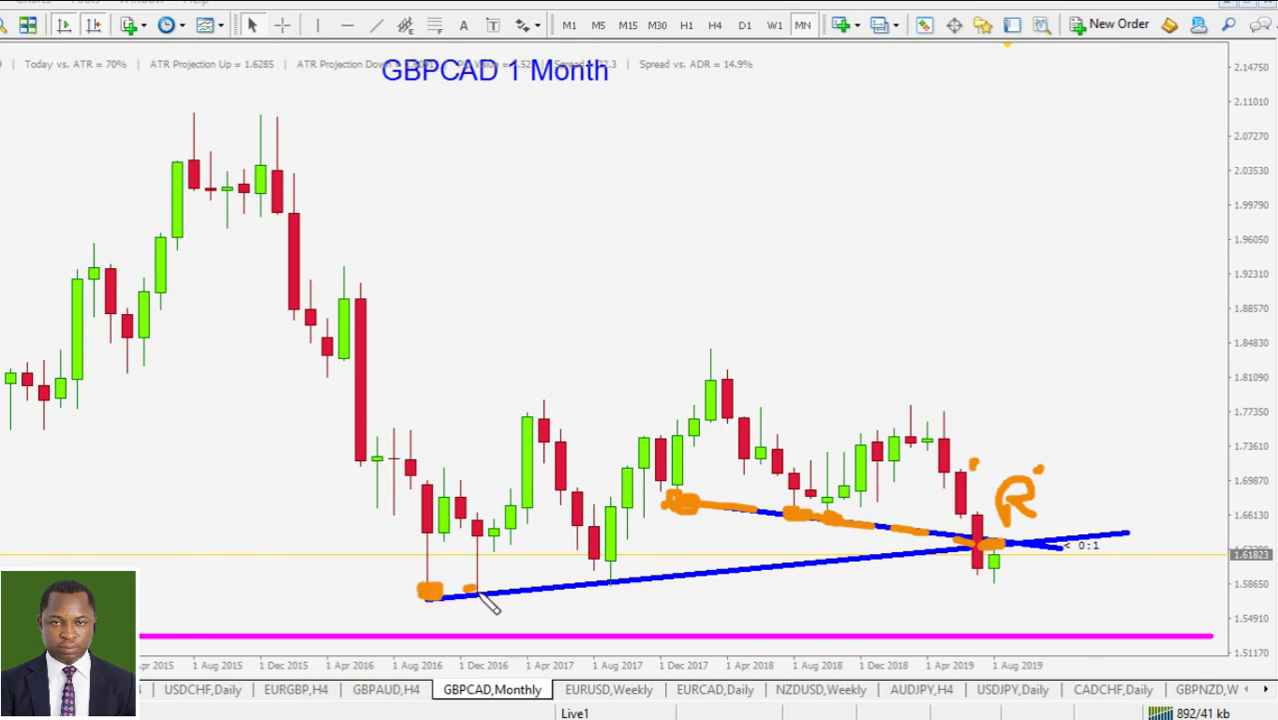
drag(600, 584, 620, 585)
key(Escape)
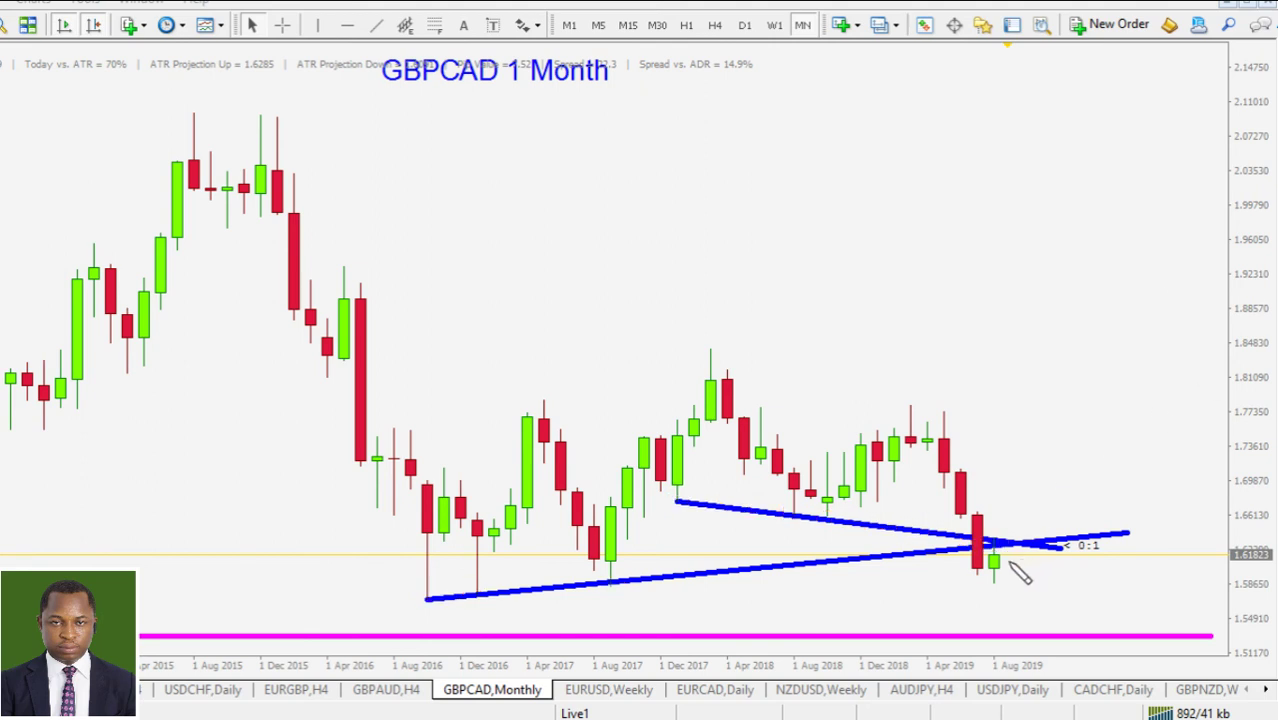
Step: Draw a red downward arrow from the latest candle to the magenta line, underline the GBPCAD 1 Month title, and clear the sketch
mouse_move(1009, 561)
mouse_down()
mouse_move(1008, 638)
mouse_move(1030, 614)
mouse_up()
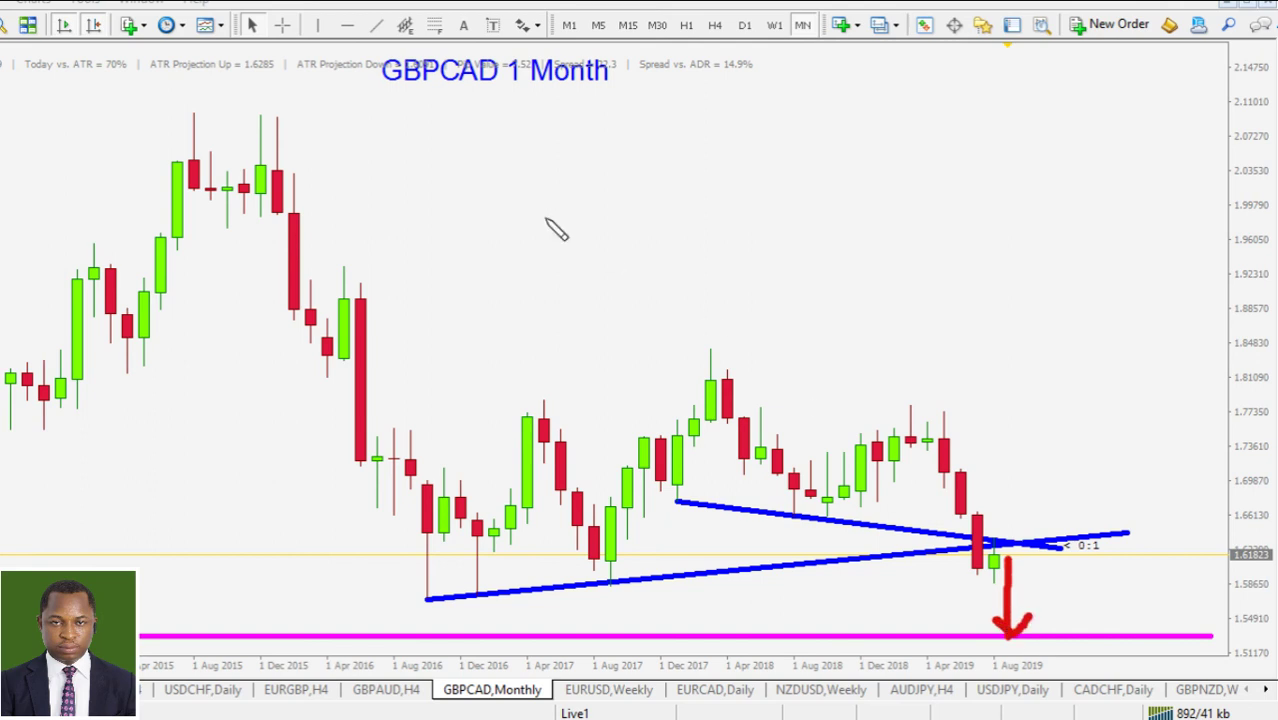
drag(377, 97, 647, 93)
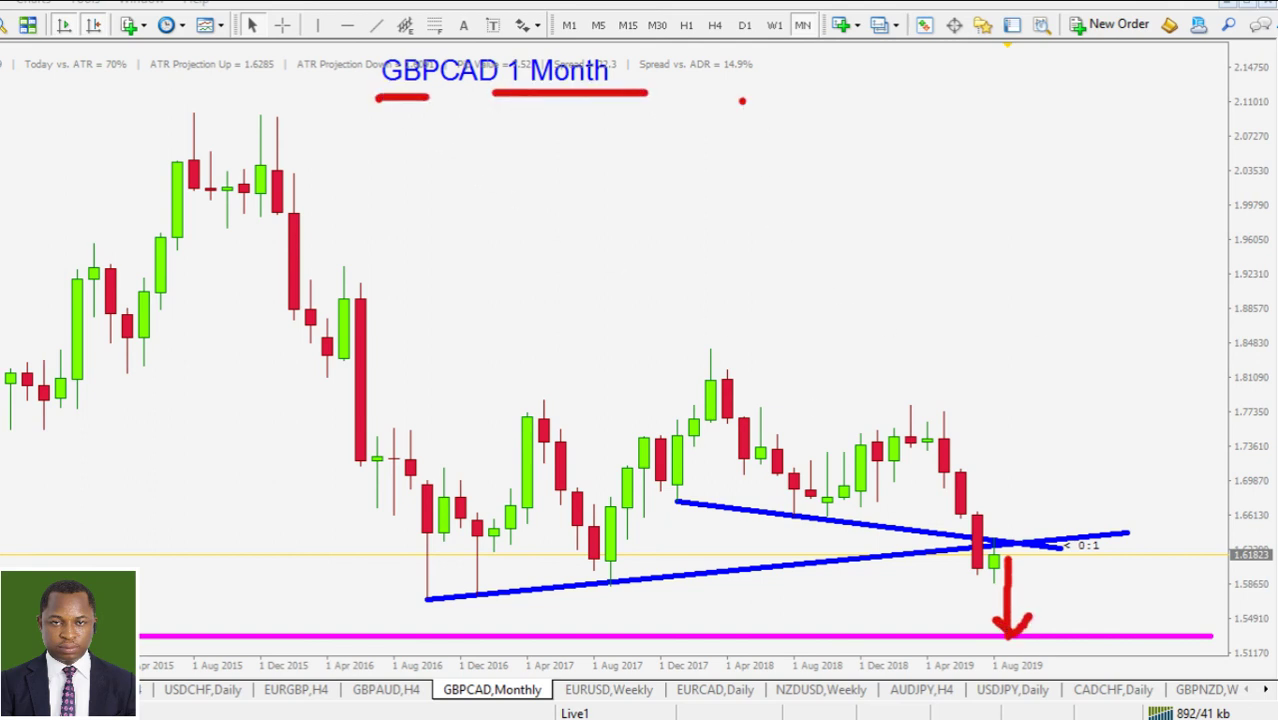
key(Escape)
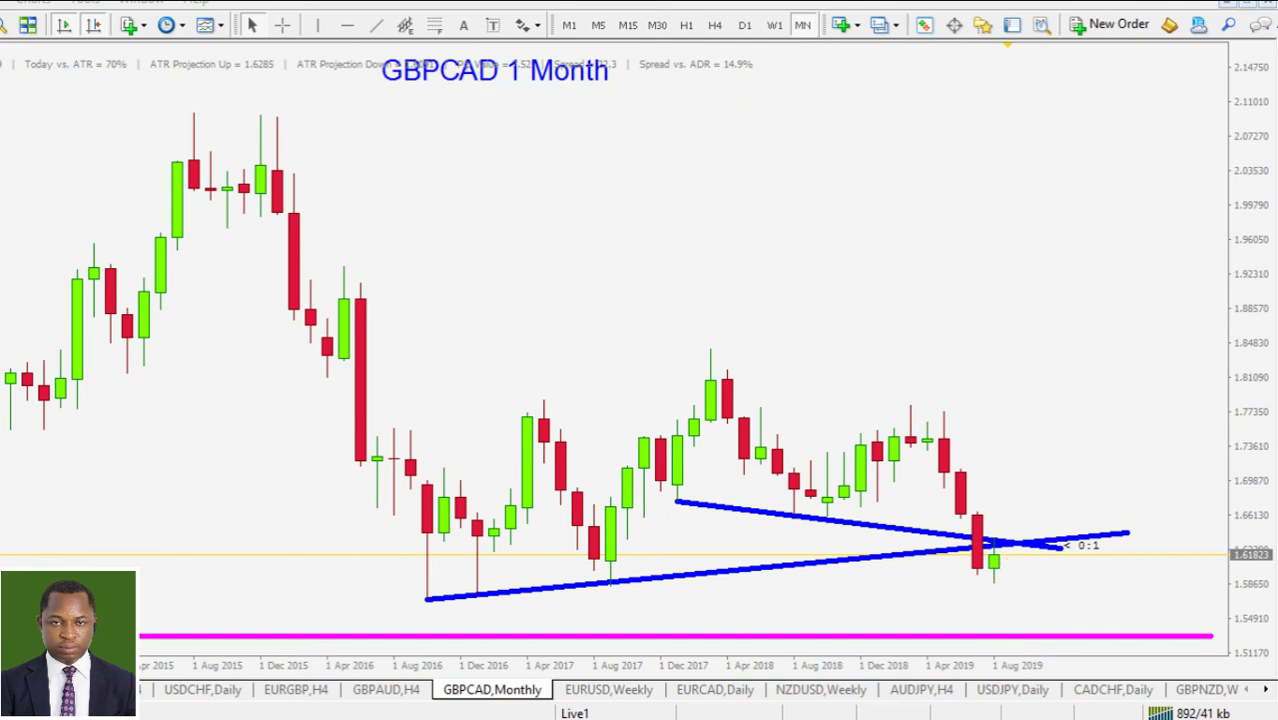
Step: Switch GBPCAD to the weekly timeframe with smaller candles and delete the horizontal blue line
click(6, 27)
click(774, 24)
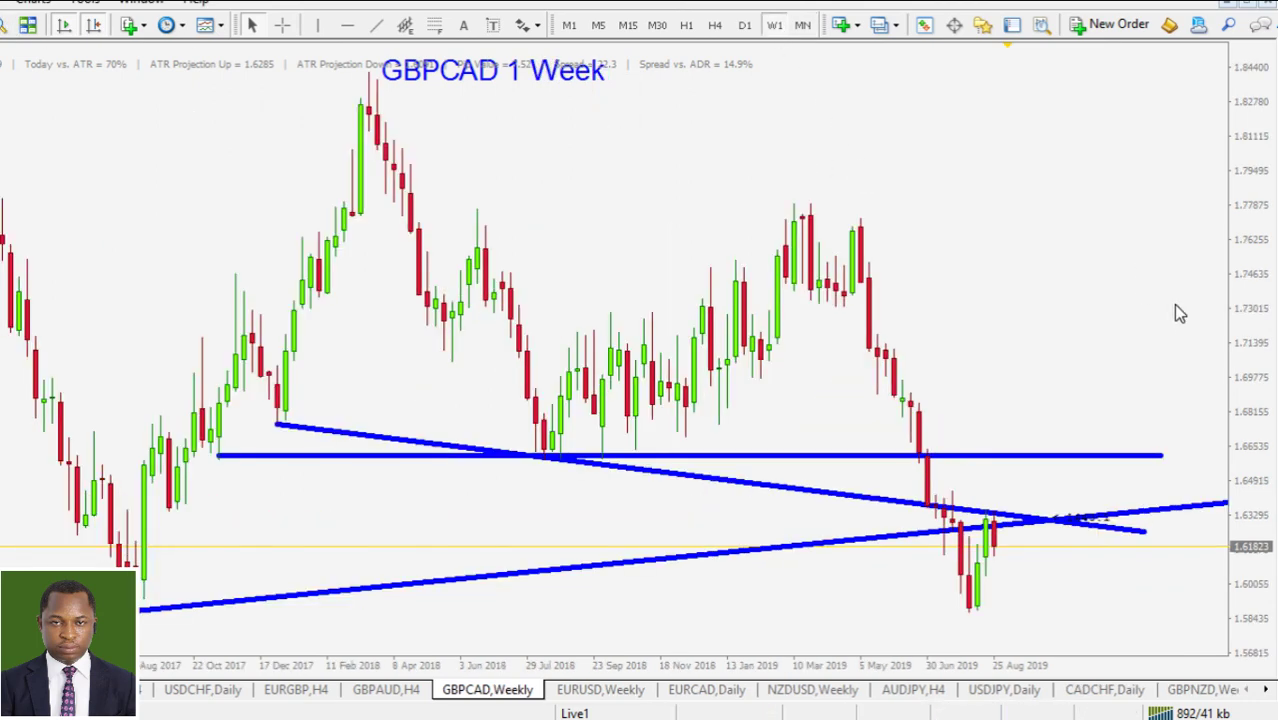
drag(1237, 289, 1237, 312)
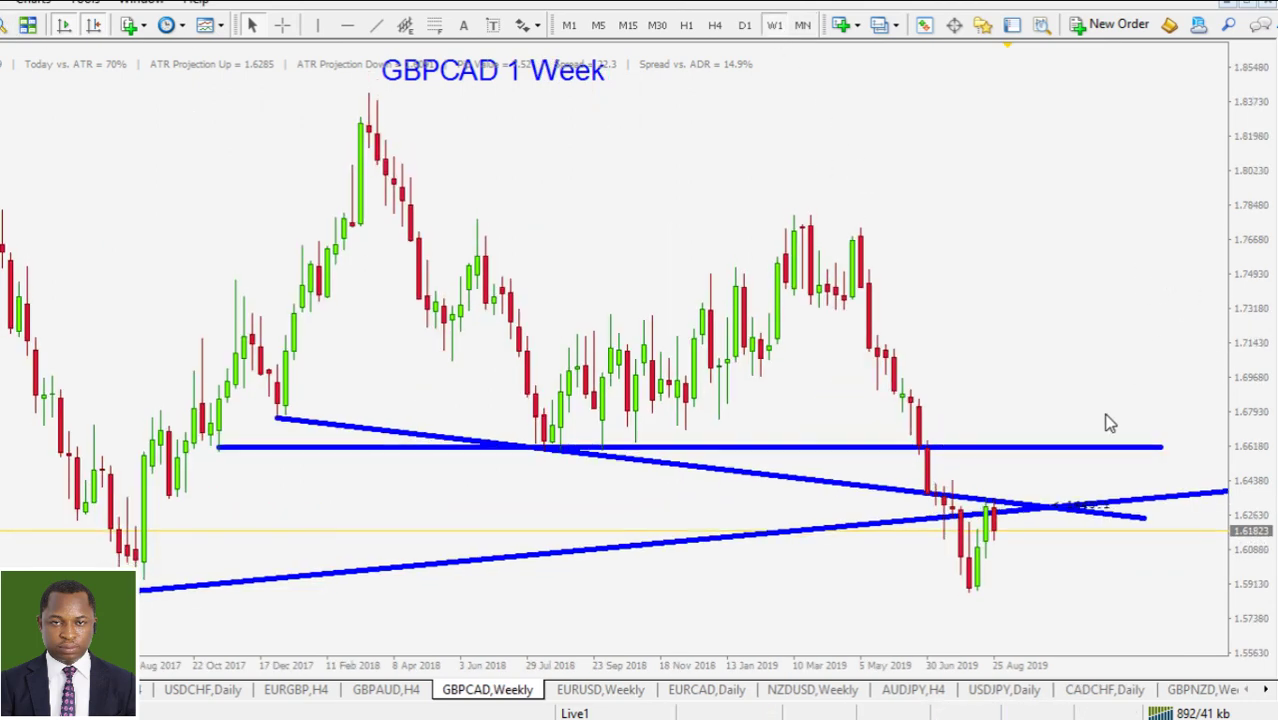
right_click(1070, 452)
click(1100, 514)
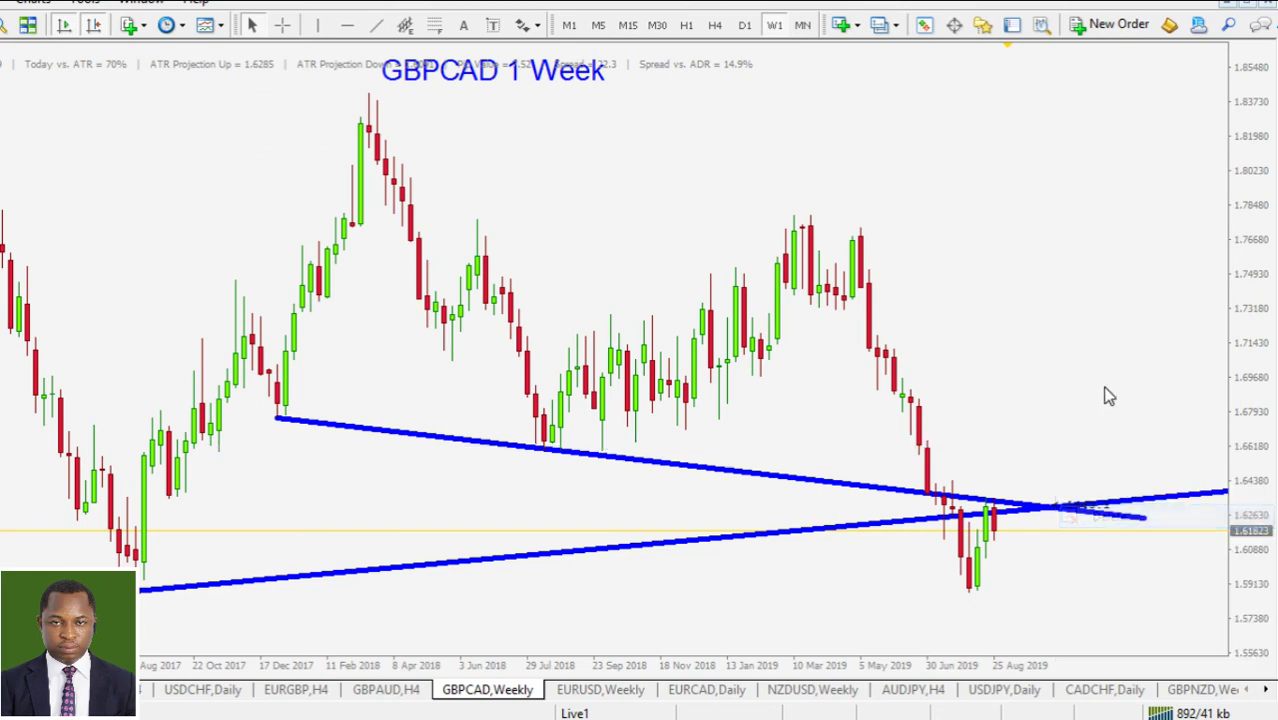
Step: Switch GBPCAD to the daily timeframe, outline the range between the two horizontal red lines with a red box, and clear the sketch
click(744, 24)
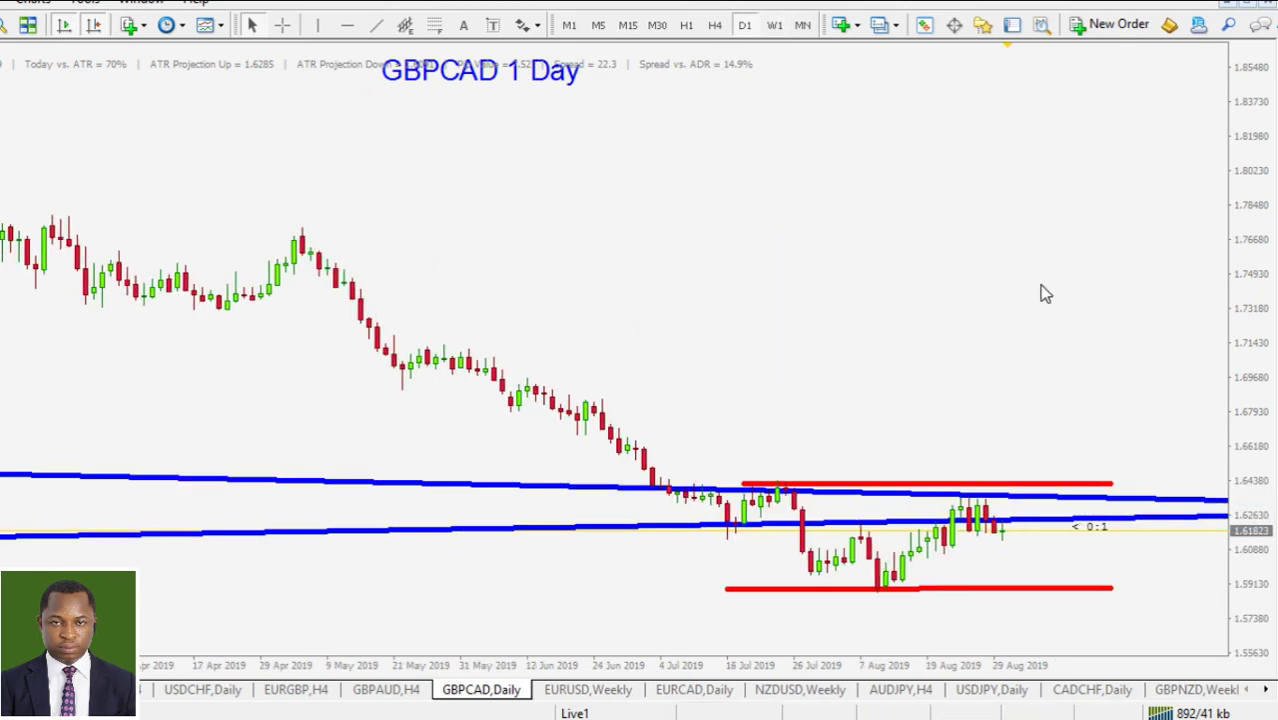
drag(1262, 455, 1257, 277)
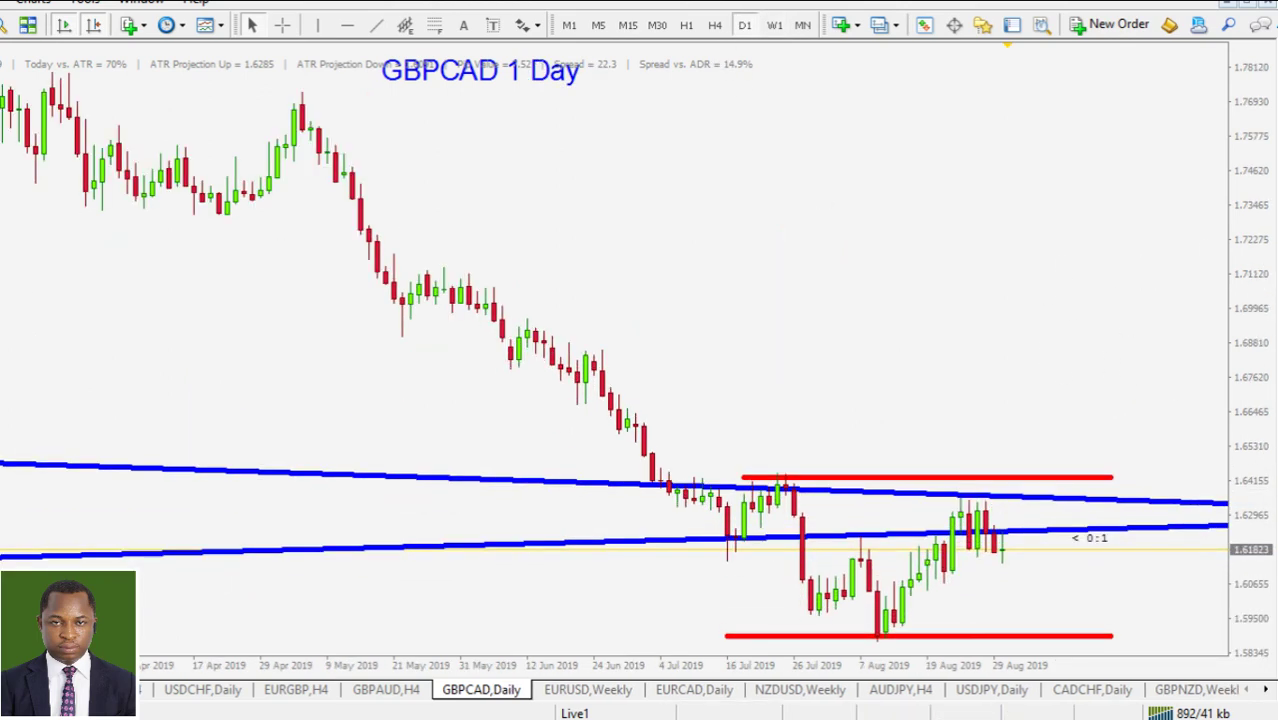
mouse_move(672, 486)
mouse_down()
mouse_move(1060, 490)
mouse_move(1064, 634)
mouse_move(688, 640)
mouse_move(680, 490)
mouse_up()
drag(798, 488, 684, 487)
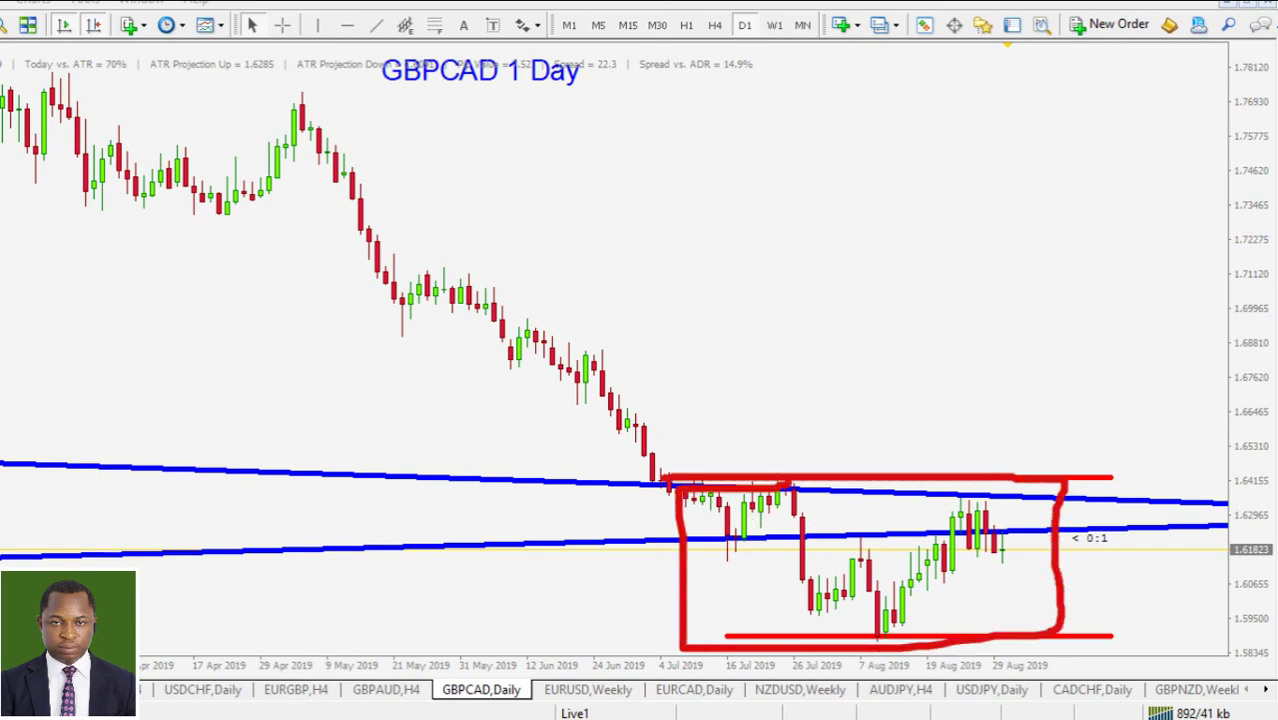
key(Escape)
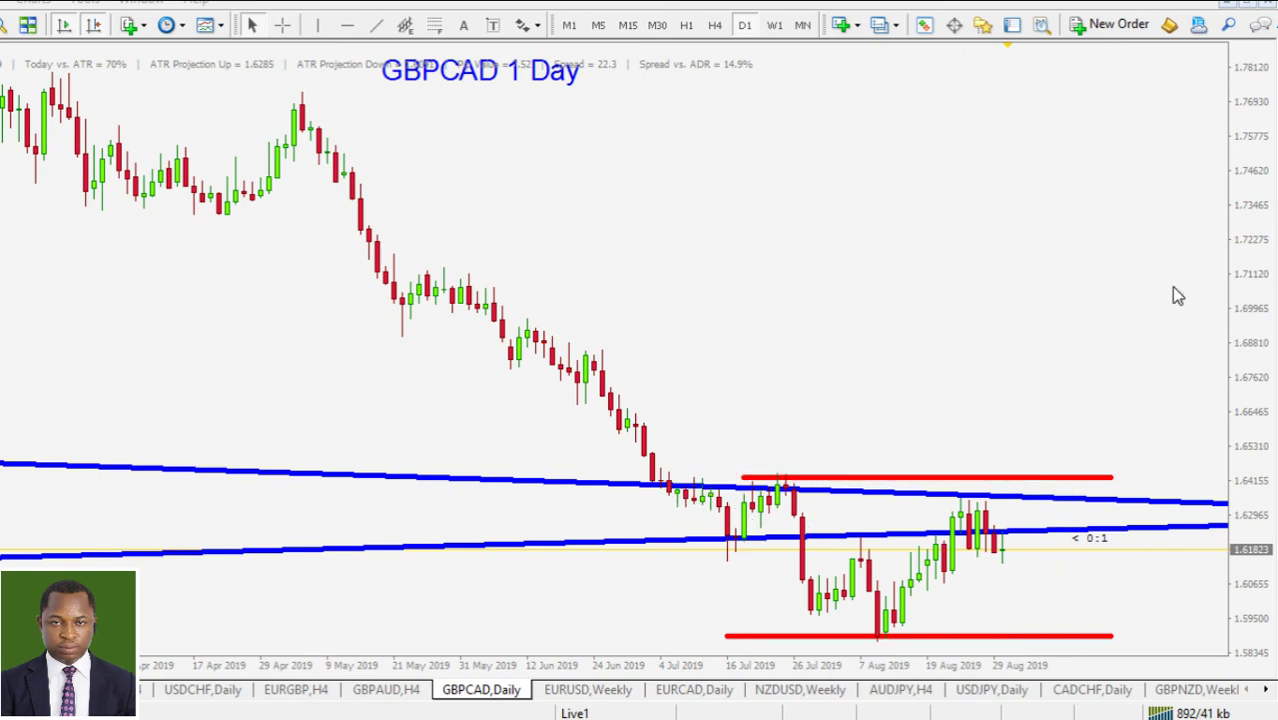
Step: Switch GBPCAD to the 4-hour timeframe and circle in red the four lows along the rising green trendline
click(714, 25)
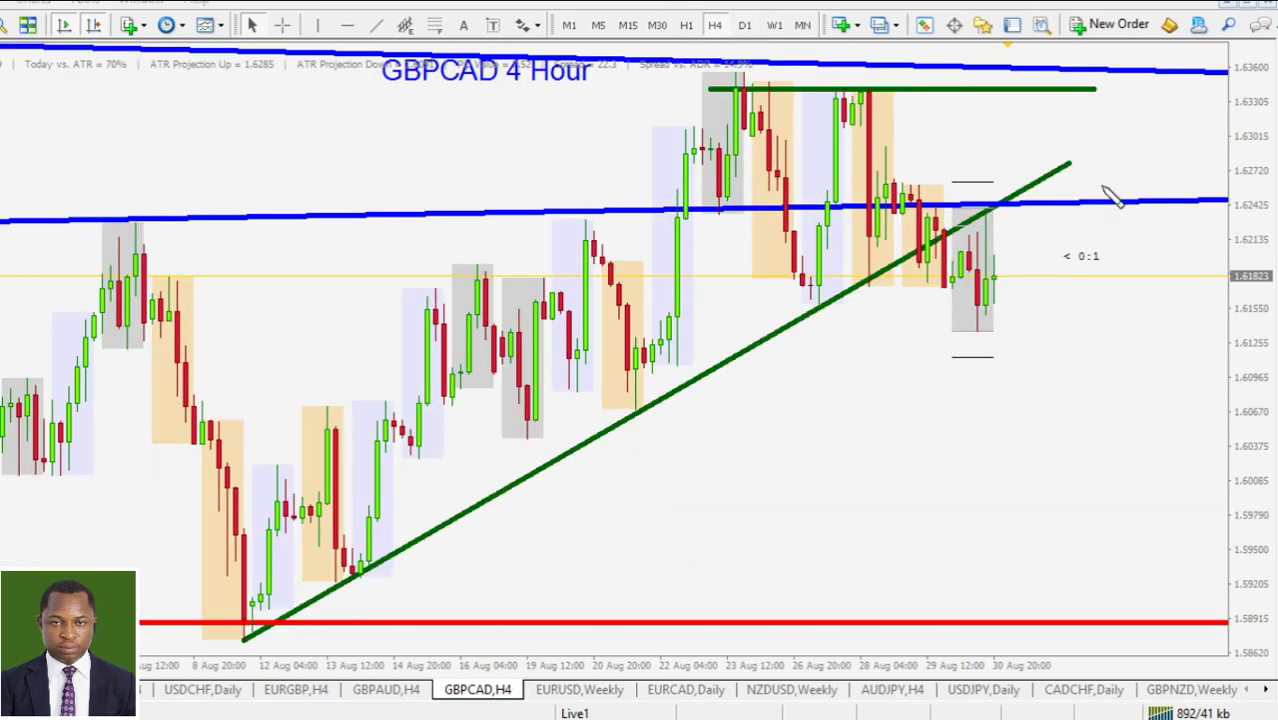
drag(251, 614, 252, 618)
drag(357, 556, 360, 556)
mouse_move(648, 394)
mouse_down()
mouse_move(633, 408)
mouse_move(655, 398)
mouse_up()
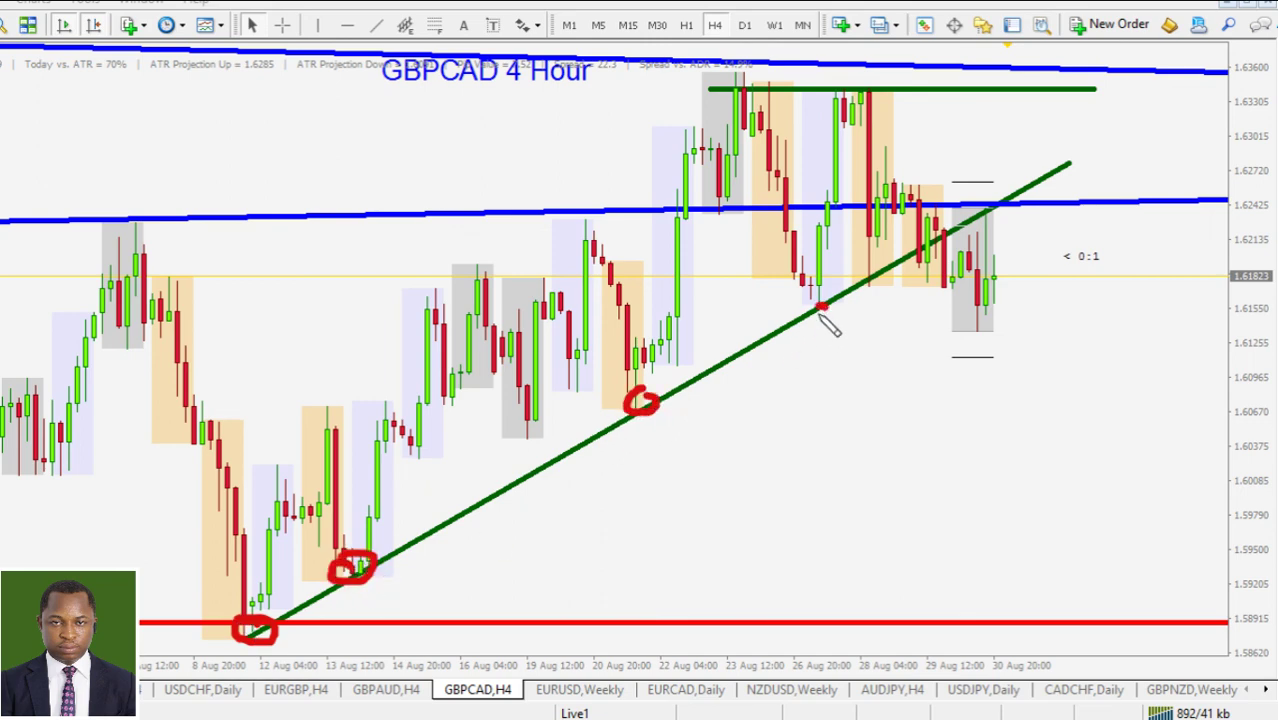
drag(820, 312, 838, 306)
Step: Sketch a red falling zigzag path through the green trendline break, ending in a downward arrow, and clear the sketch
mouse_move(884, 162)
mouse_down()
mouse_move(942, 278)
mouse_move(990, 218)
mouse_move(996, 284)
mouse_move(1018, 286)
mouse_move(1068, 362)
mouse_move(1127, 487)
mouse_up()
drag(1146, 546, 1170, 495)
click(1165, 476)
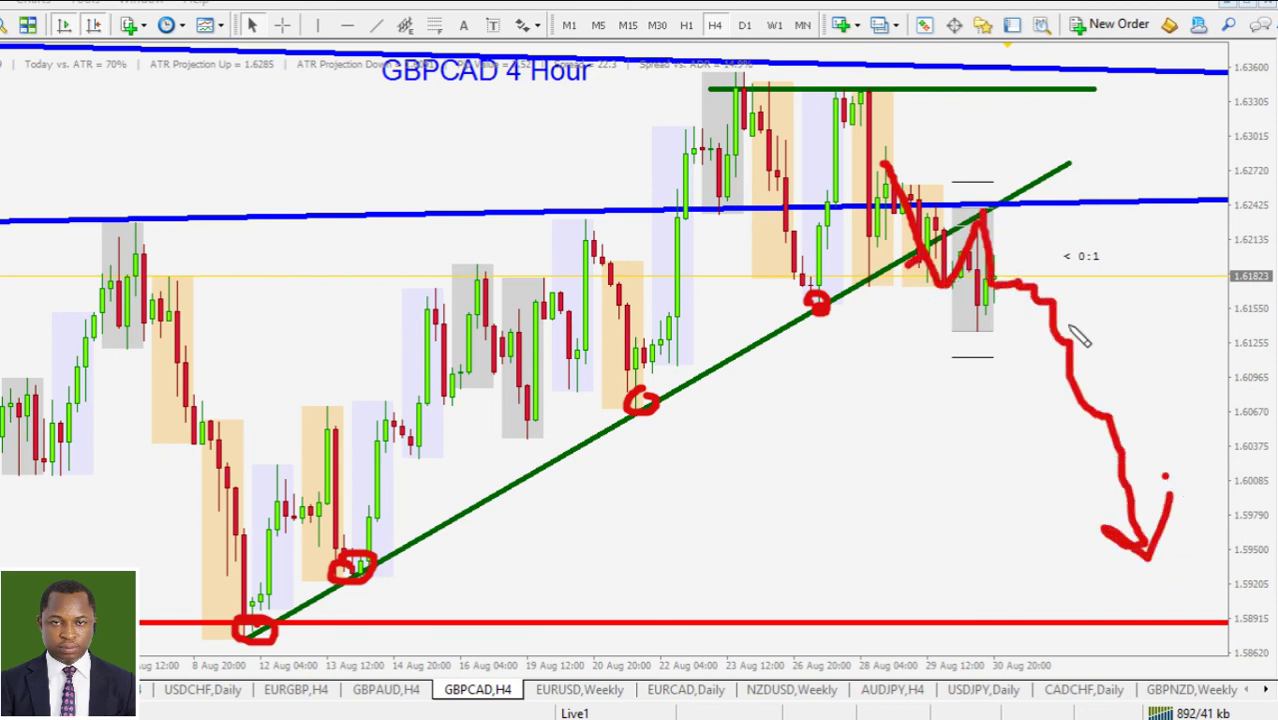
key(Escape)
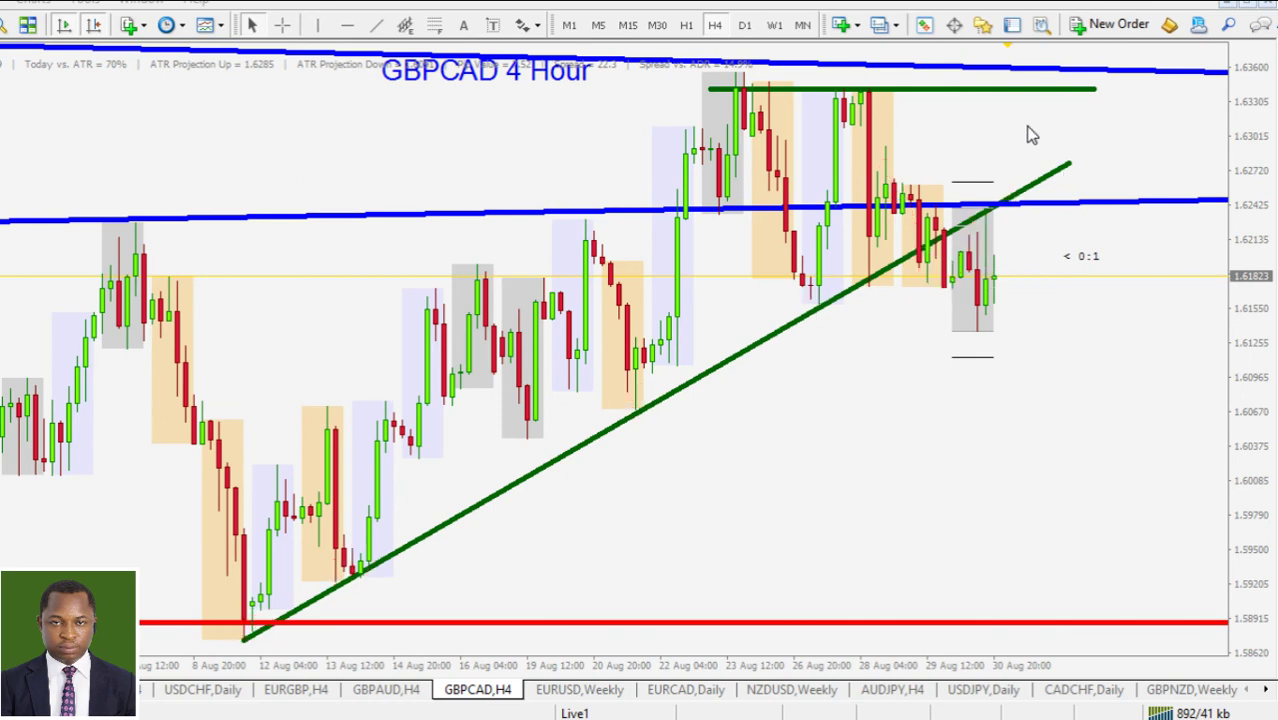
Step: Delete the horizontal green line and sketch the double top in red, with both highs circled and a downward arrow, clearing the sketch
right_click(1012, 95)
click(1048, 155)
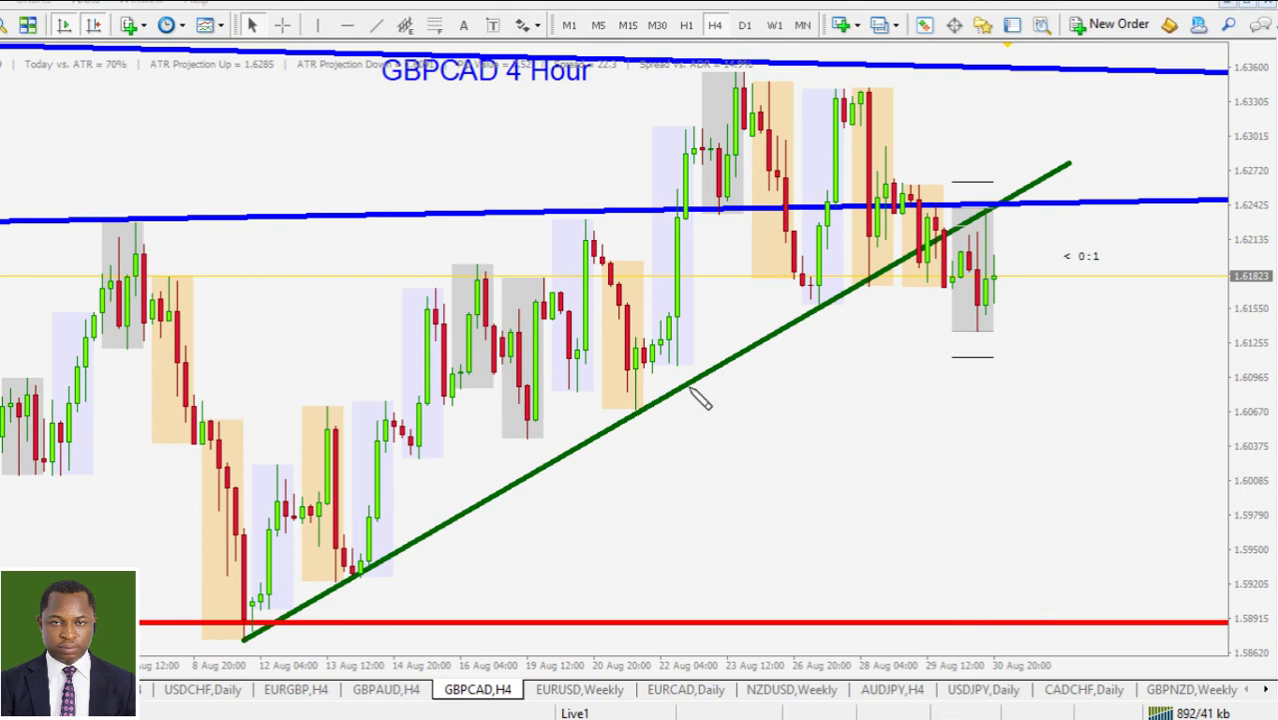
drag(765, 72, 752, 98)
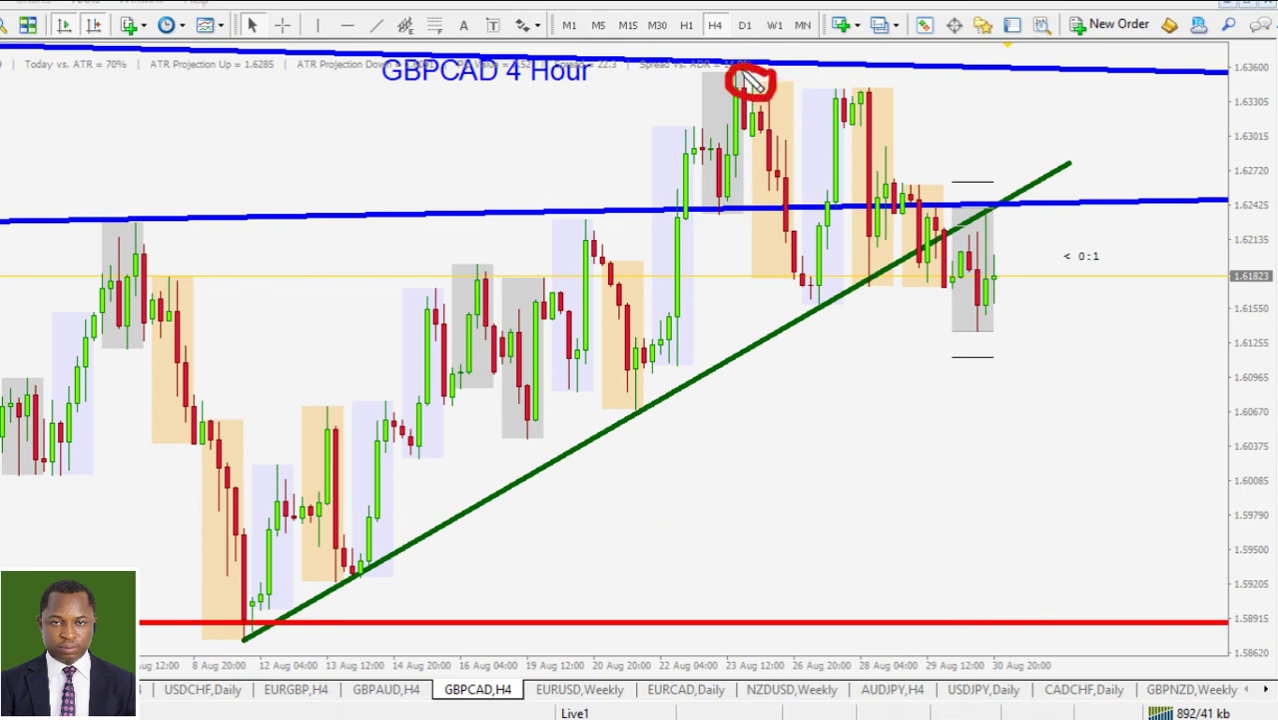
mouse_move(858, 82)
mouse_down()
mouse_move(836, 83)
mouse_move(882, 80)
mouse_up()
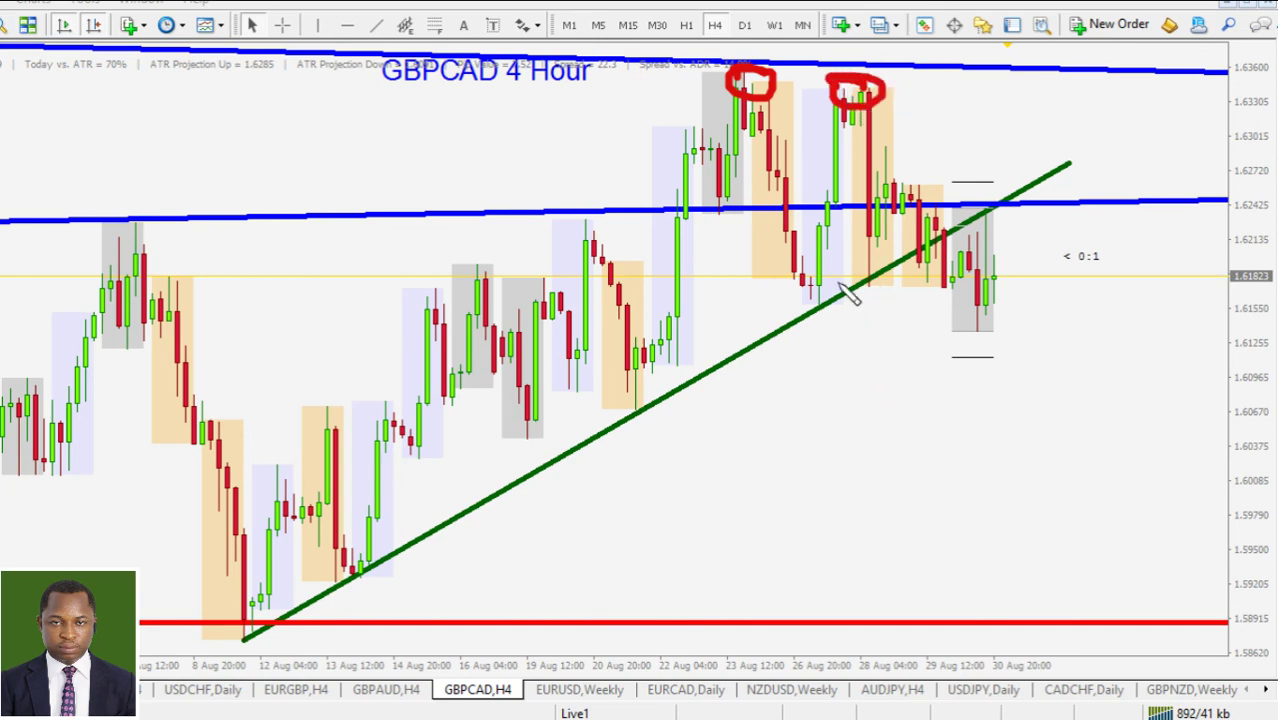
mouse_move(742, 82)
mouse_down()
mouse_move(822, 300)
mouse_move(859, 92)
mouse_move(900, 255)
mouse_move(945, 250)
mouse_move(988, 300)
mouse_move(987, 342)
mouse_move(1050, 400)
mouse_move(1050, 490)
mouse_move(1078, 425)
mouse_up()
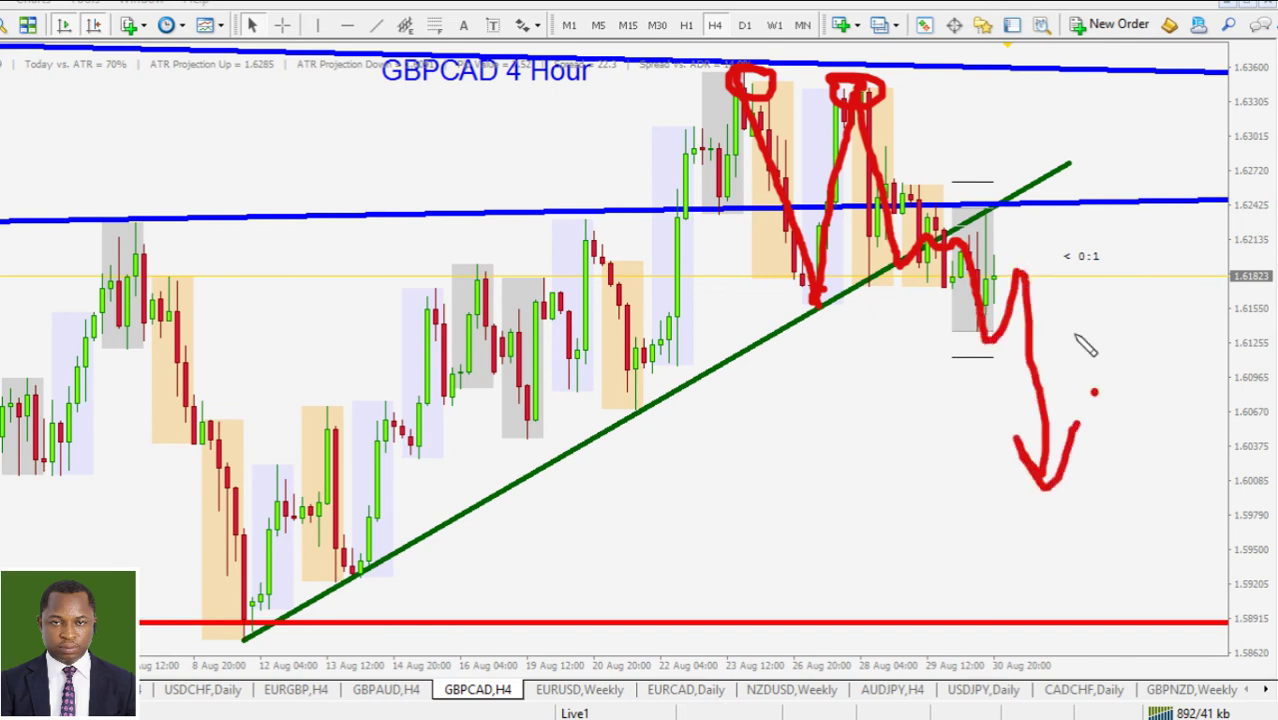
key(Escape)
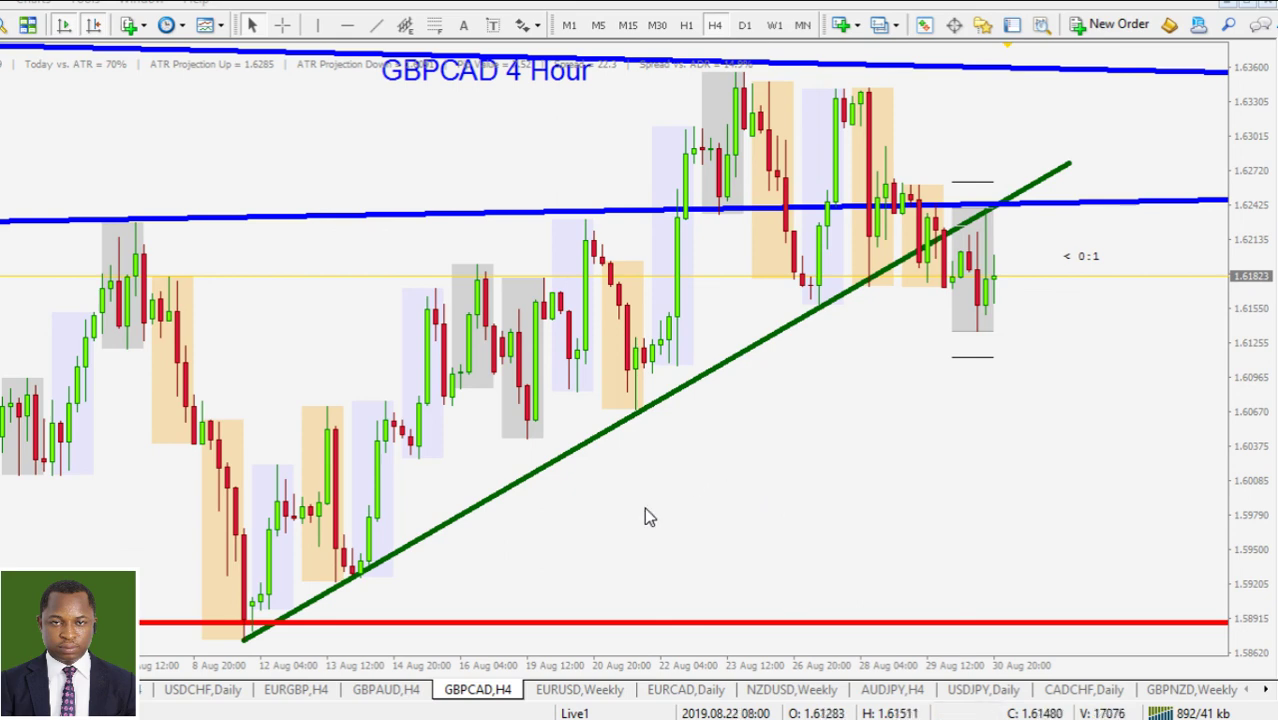
Step: Open the EURUSD weekly chart, outline the falling blue channel and the spike above it in magenta, and clear the sketch
click(574, 692)
key(ctrl+Tab)
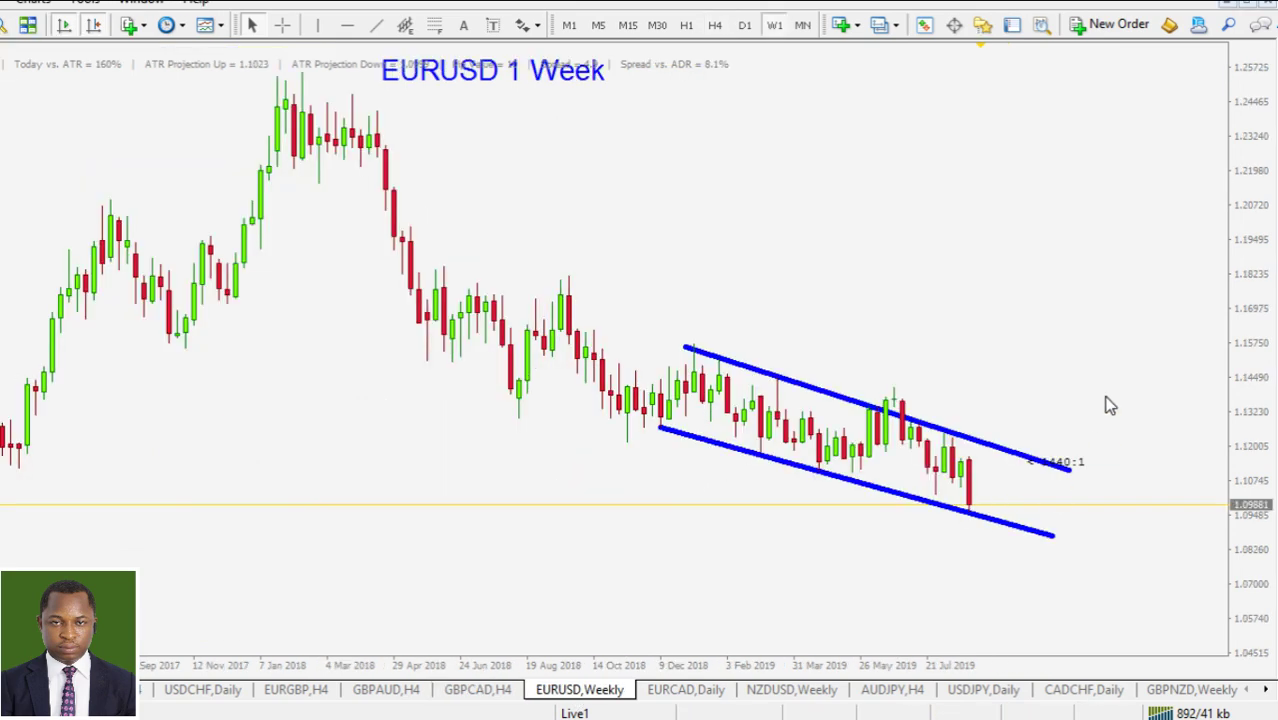
drag(1258, 290, 1260, 295)
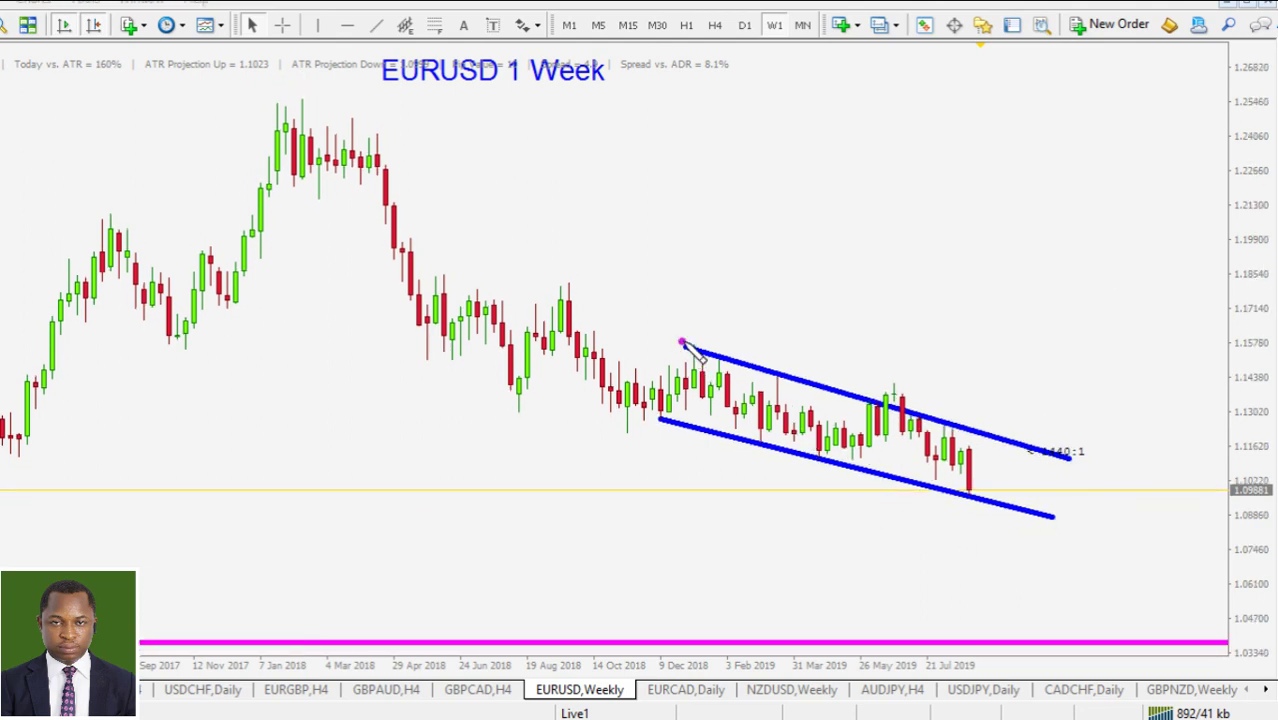
mouse_move(682, 343)
mouse_down()
mouse_move(665, 420)
mouse_move(925, 479)
mouse_up()
drag(810, 463, 1018, 512)
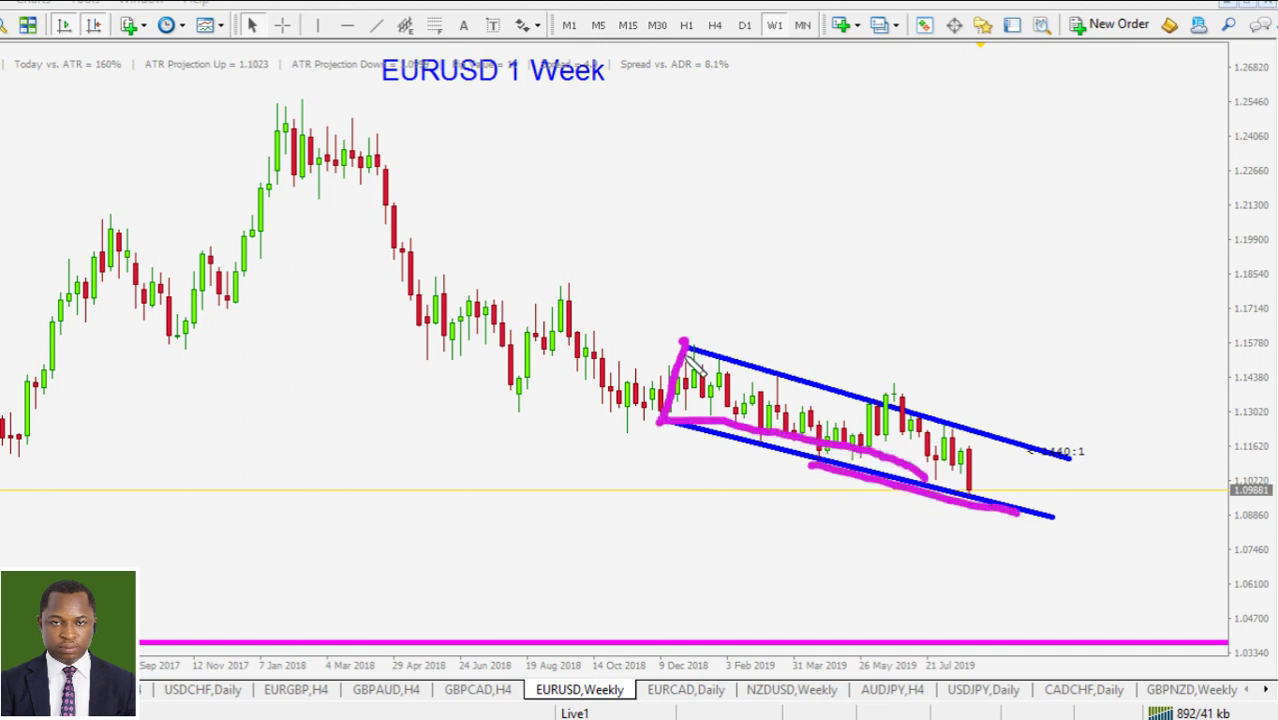
drag(665, 342, 1076, 450)
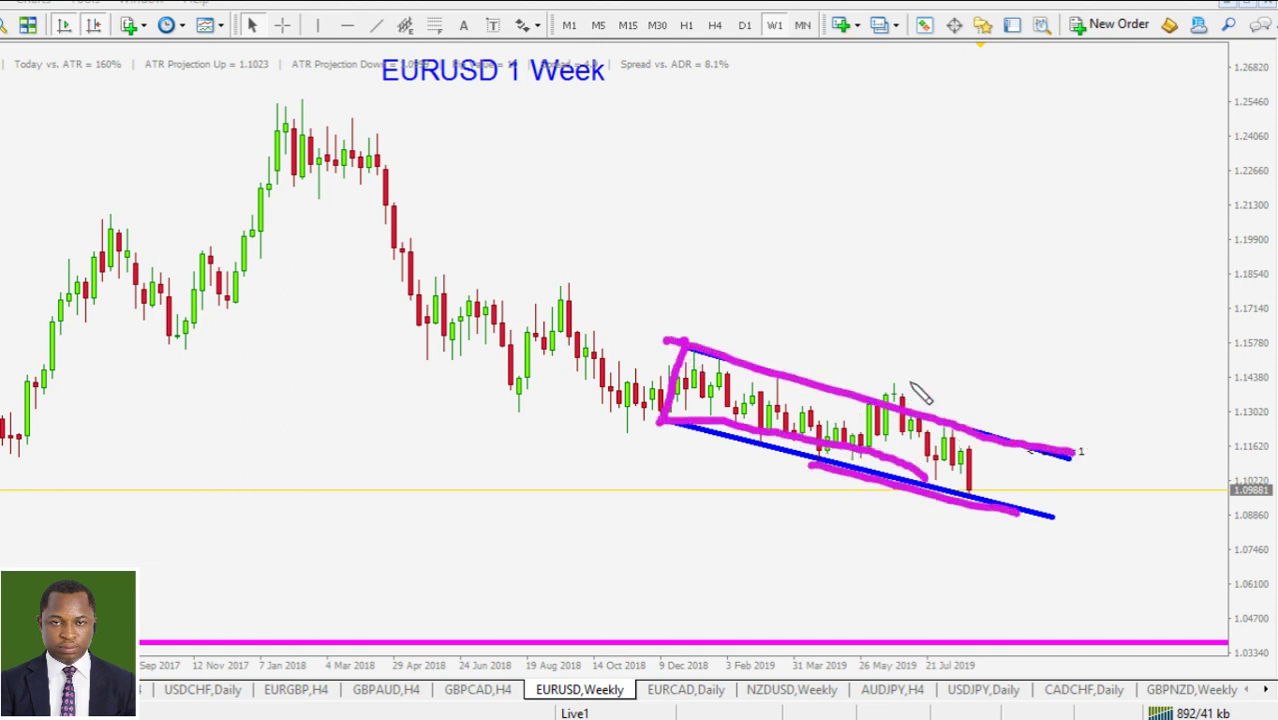
mouse_move(912, 385)
mouse_down()
mouse_move(899, 385)
mouse_move(902, 398)
mouse_up()
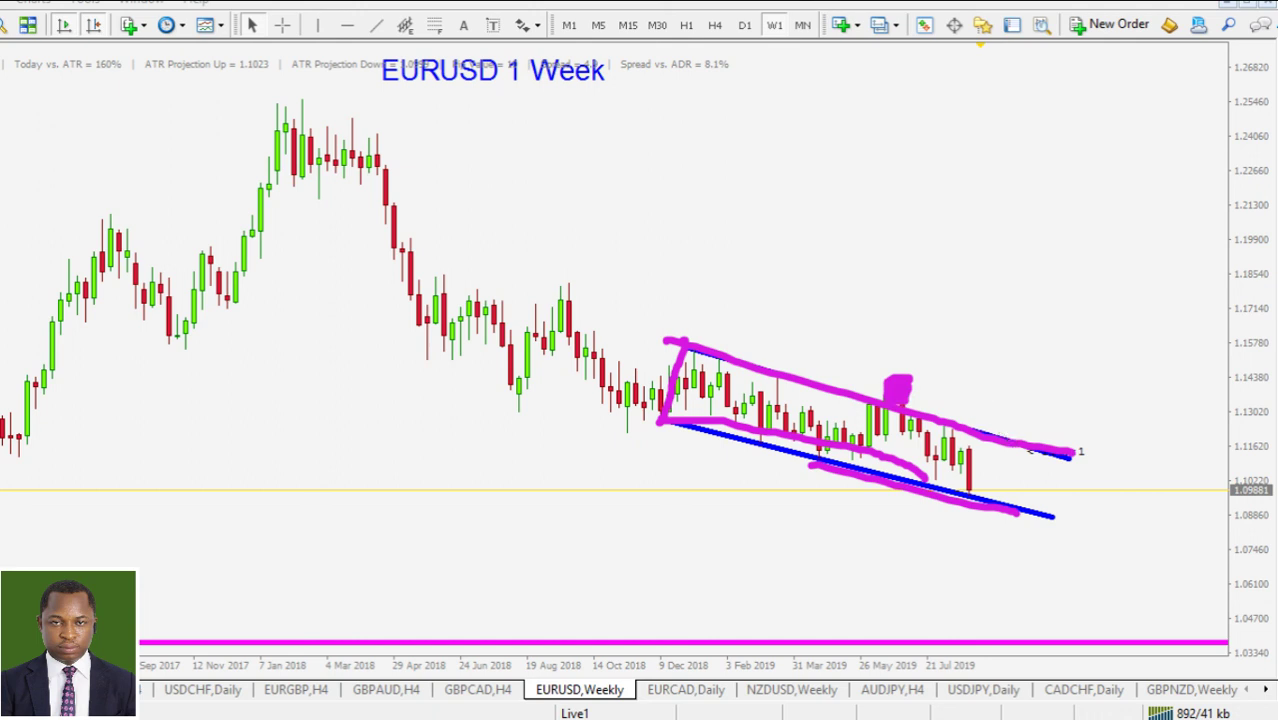
key(Escape)
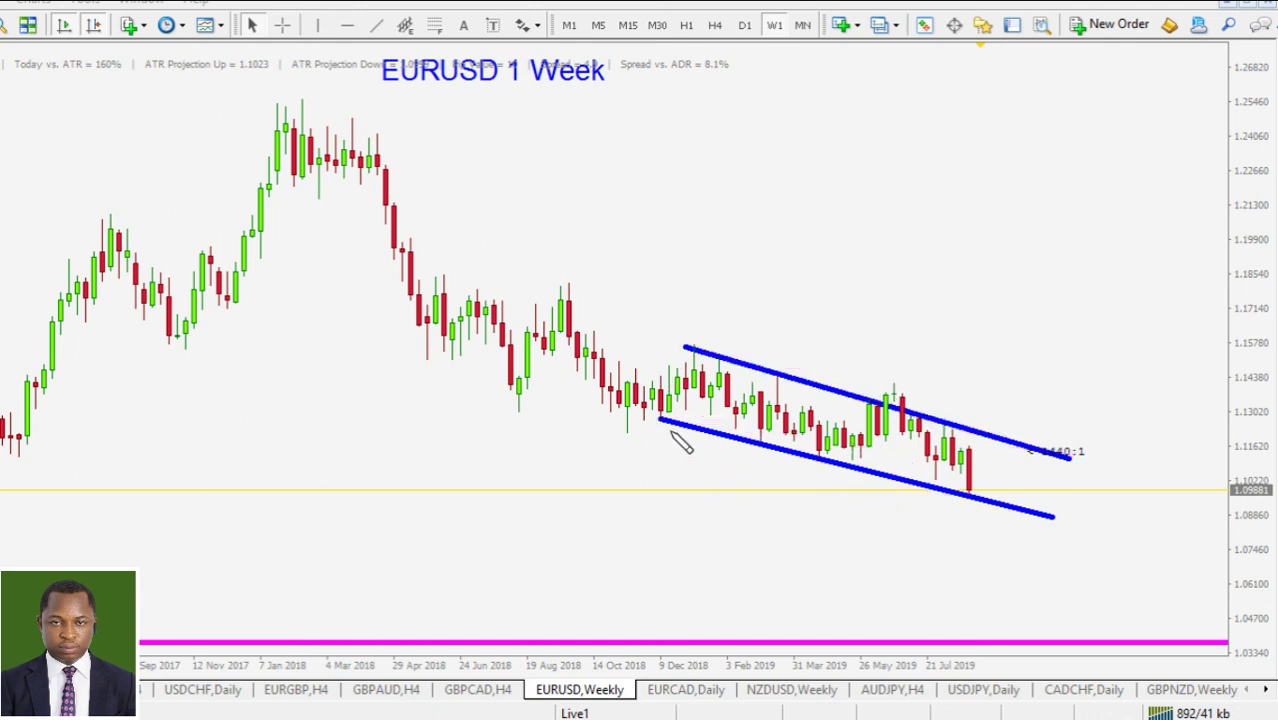
Step: Trace the channel's lower line in magenta with an S below it, trace the upper line separately, and clear both sketches
mouse_move(654, 416)
mouse_down()
mouse_move(1016, 512)
mouse_move(960, 519)
mouse_move(976, 535)
mouse_move(950, 546)
mouse_up()
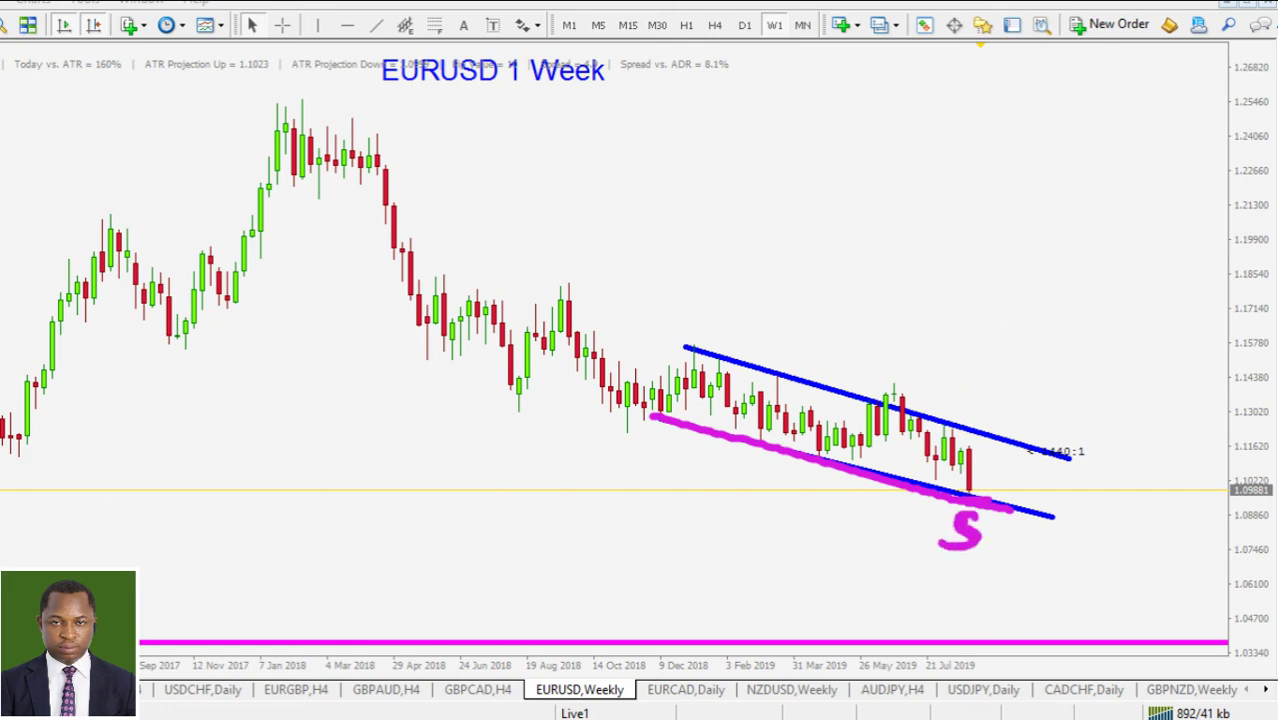
key(Escape)
mouse_move(688, 347)
mouse_down()
mouse_move(775, 441)
mouse_move(970, 500)
mouse_move(1004, 480)
mouse_move(900, 412)
mouse_move(722, 370)
mouse_move(699, 391)
mouse_move(810, 400)
mouse_move(880, 460)
mouse_move(970, 455)
mouse_move(985, 470)
mouse_up()
key(ctrl+z)
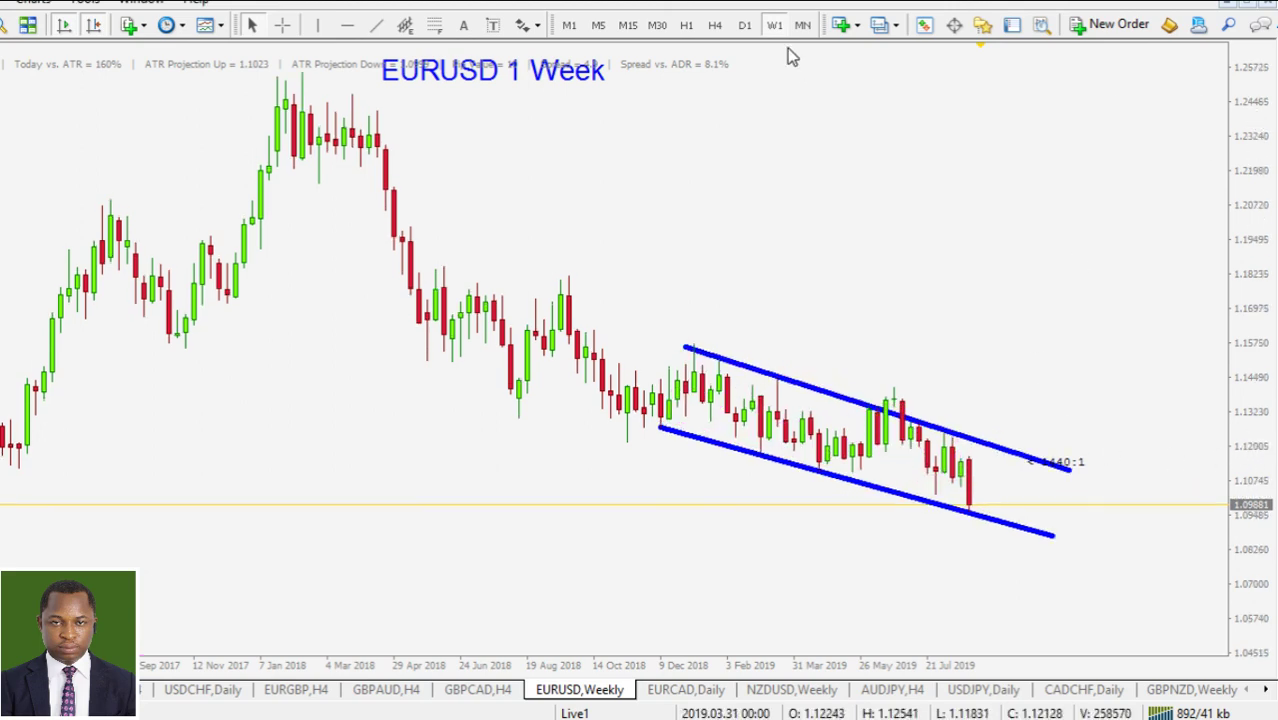
Step: Switch EURUSD to the daily timeframe, trace the rising red line in magenta, and mark the latest candle's touch of the lower channel line with S
click(744, 25)
drag(1262, 230, 1236, 305)
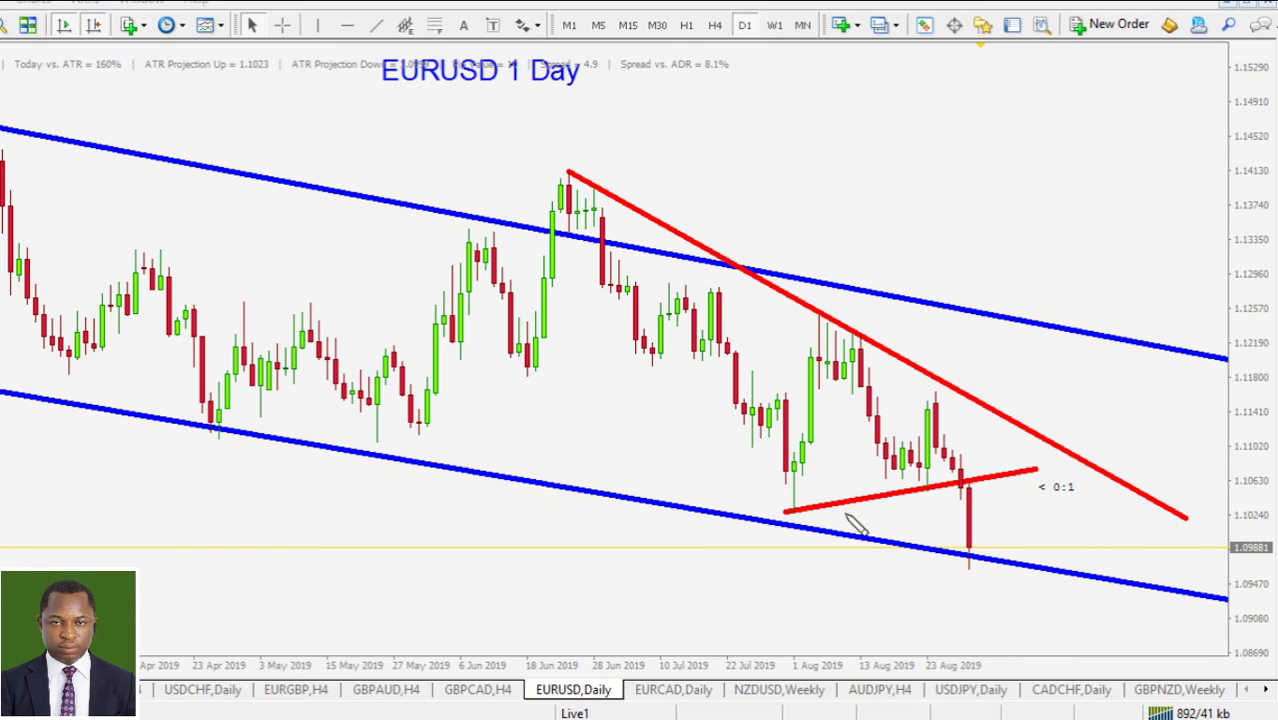
click(778, 513)
drag(938, 485, 1060, 468)
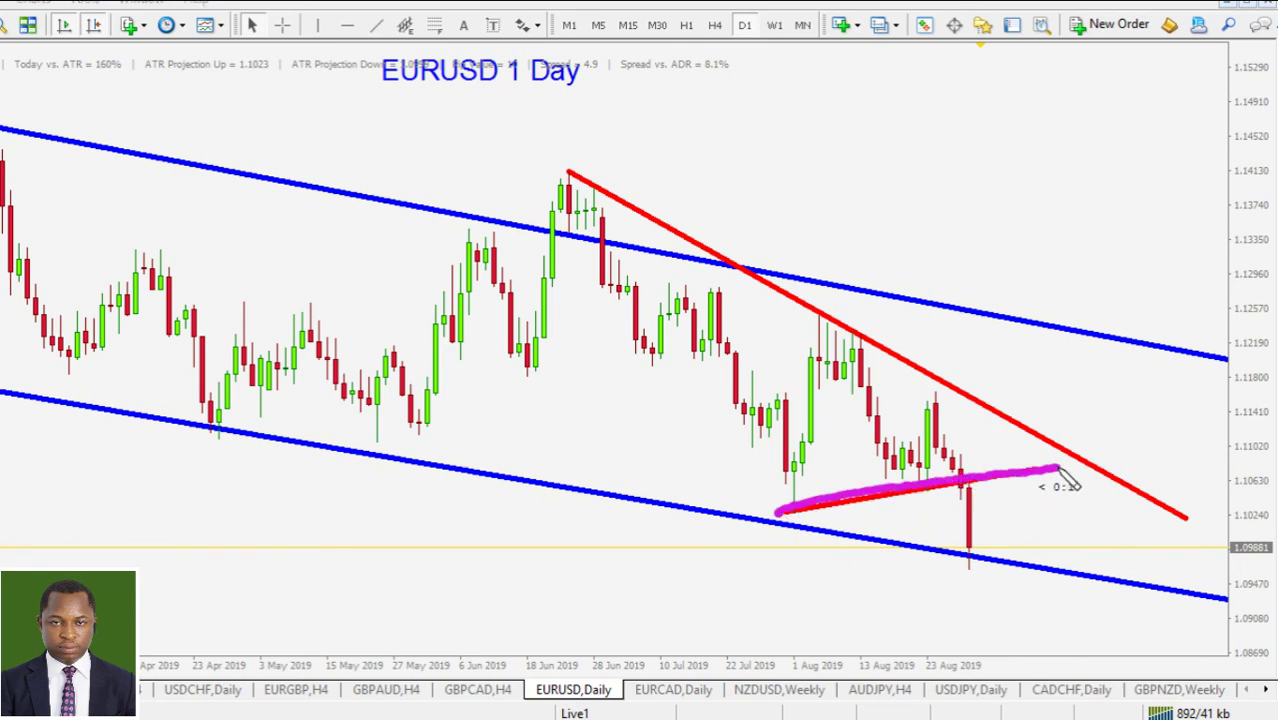
drag(962, 549, 940, 613)
click(1012, 596)
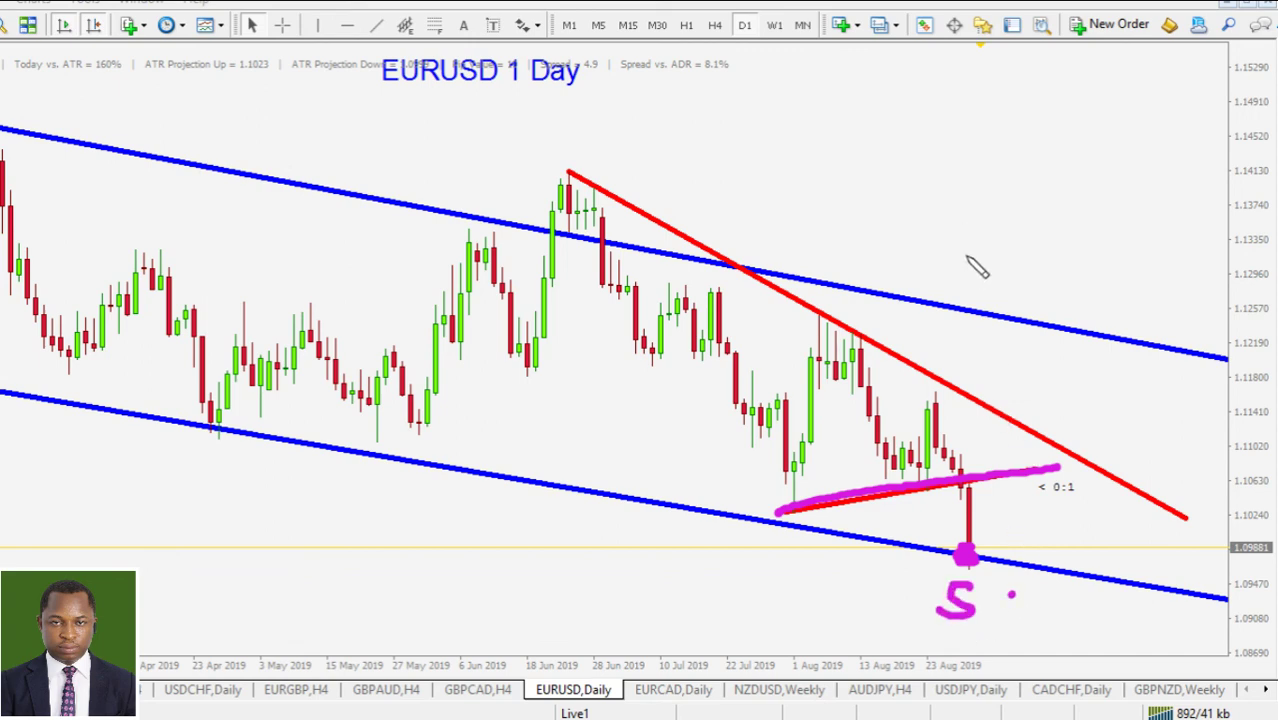
Step: Write NFP in magenta in the empty area above the latest candles and circle it
mouse_move(823, 195)
mouse_down()
mouse_move(876, 180)
mouse_move(877, 120)
mouse_up()
mouse_move(907, 188)
mouse_down()
mouse_move(948, 122)
mouse_move(952, 151)
mouse_up()
drag(978, 120, 978, 185)
drag(978, 118, 980, 160)
drag(976, 232, 1050, 193)
mouse_move(1068, 128)
mouse_down()
mouse_move(960, 252)
mouse_move(1025, 228)
mouse_up()
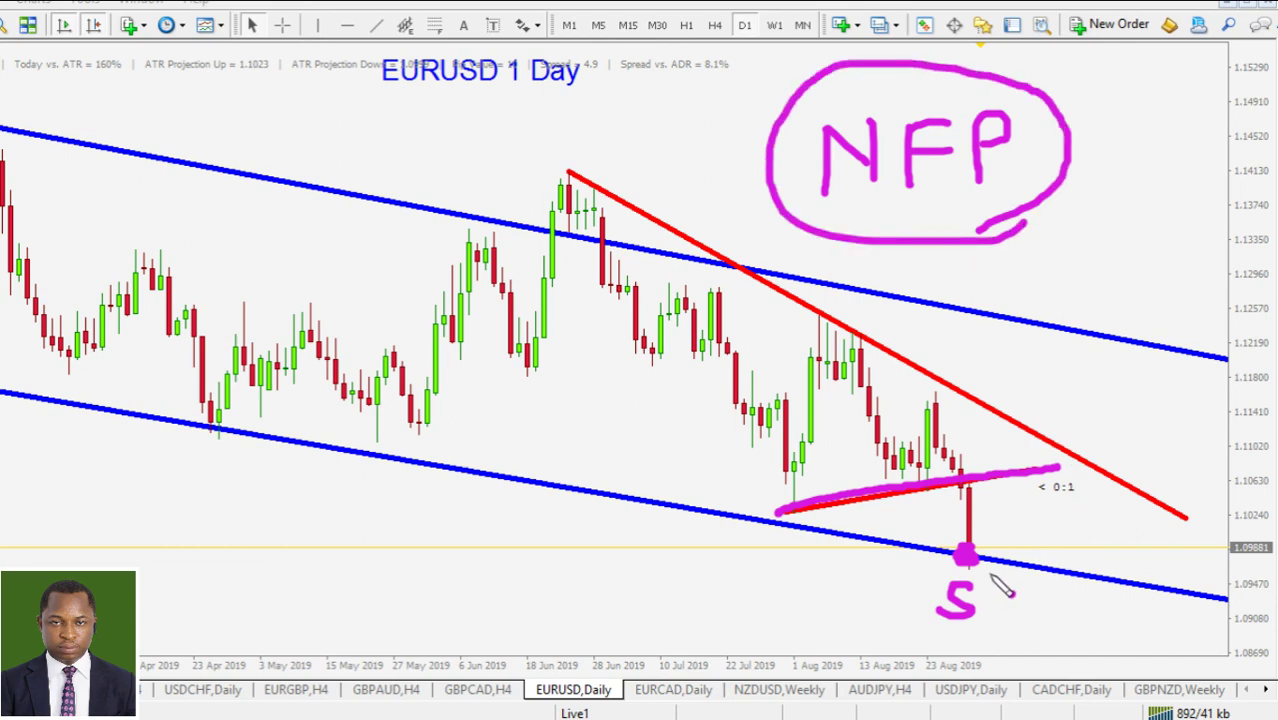
Step: Draw magenta downward and upward arrows from the lower channel line beside the latest candle, and clear the sketch
mouse_move(1000, 565)
mouse_down()
mouse_move(1005, 660)
mouse_move(1050, 432)
mouse_move(1090, 456)
mouse_up()
click(1093, 393)
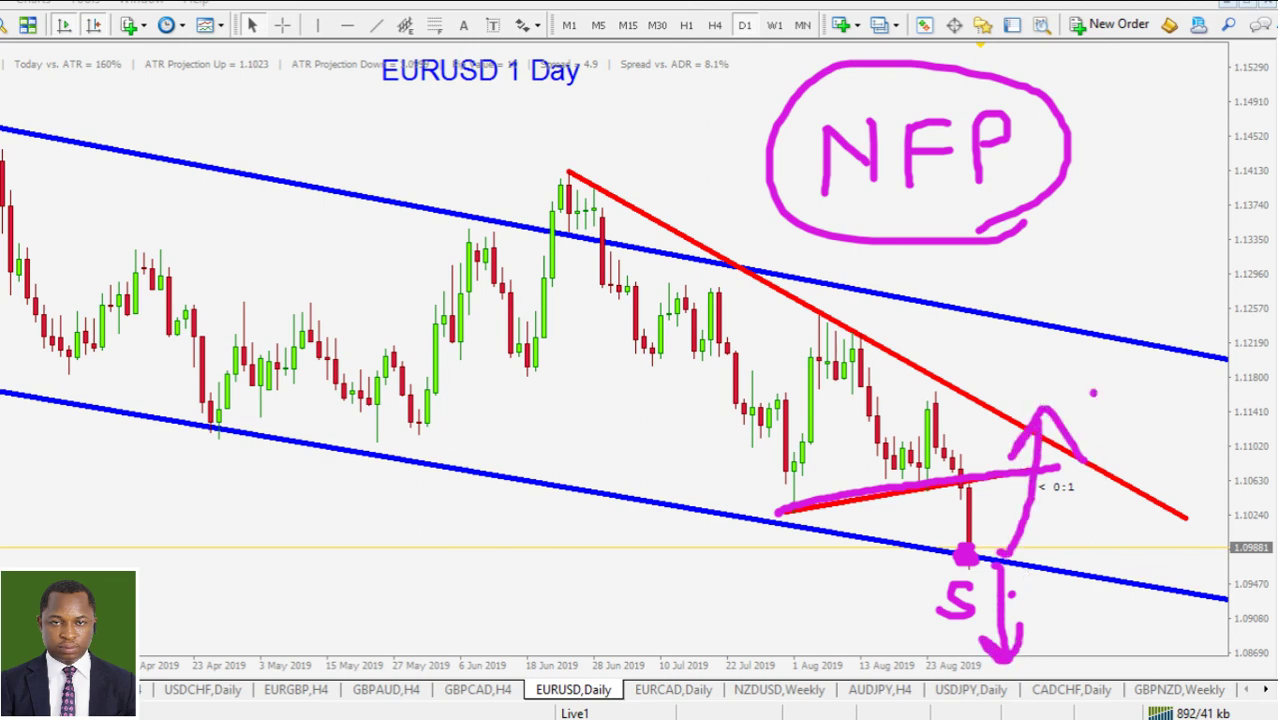
key(Escape)
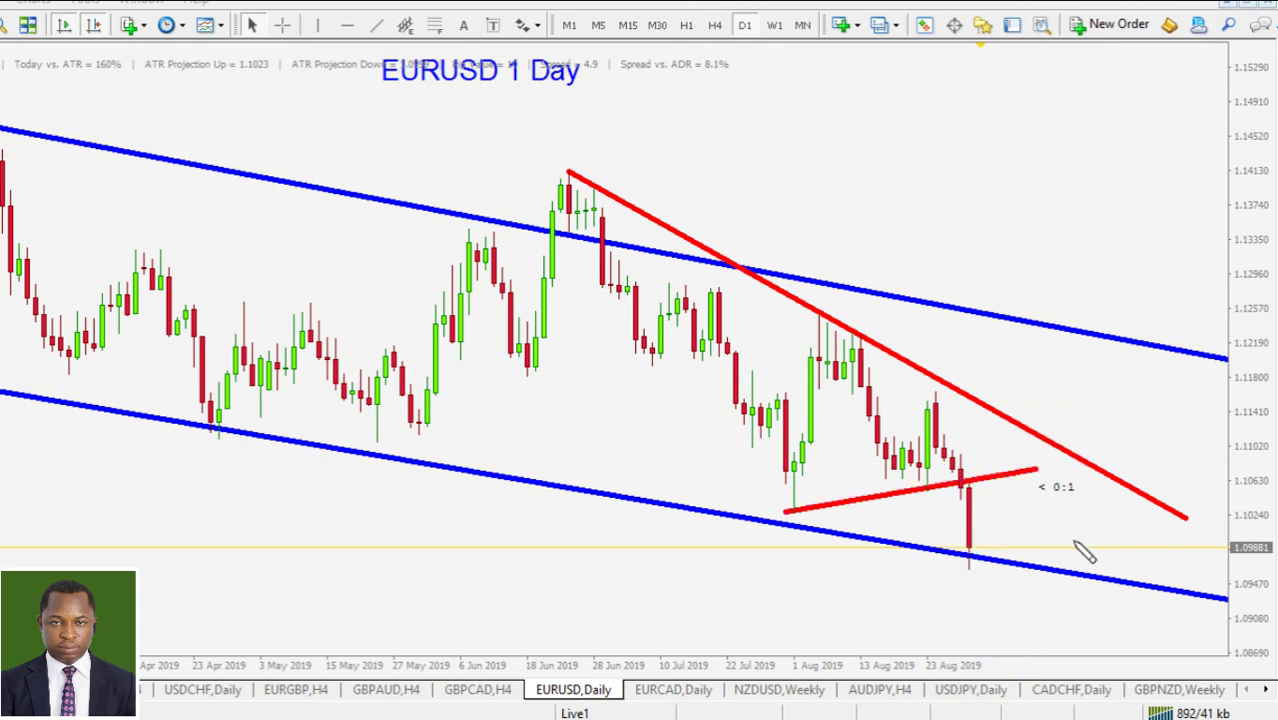
Step: Trace the lower channel line labelled S and the rising red line labelled R in magenta, and clear the sketch
drag(780, 526, 1060, 577)
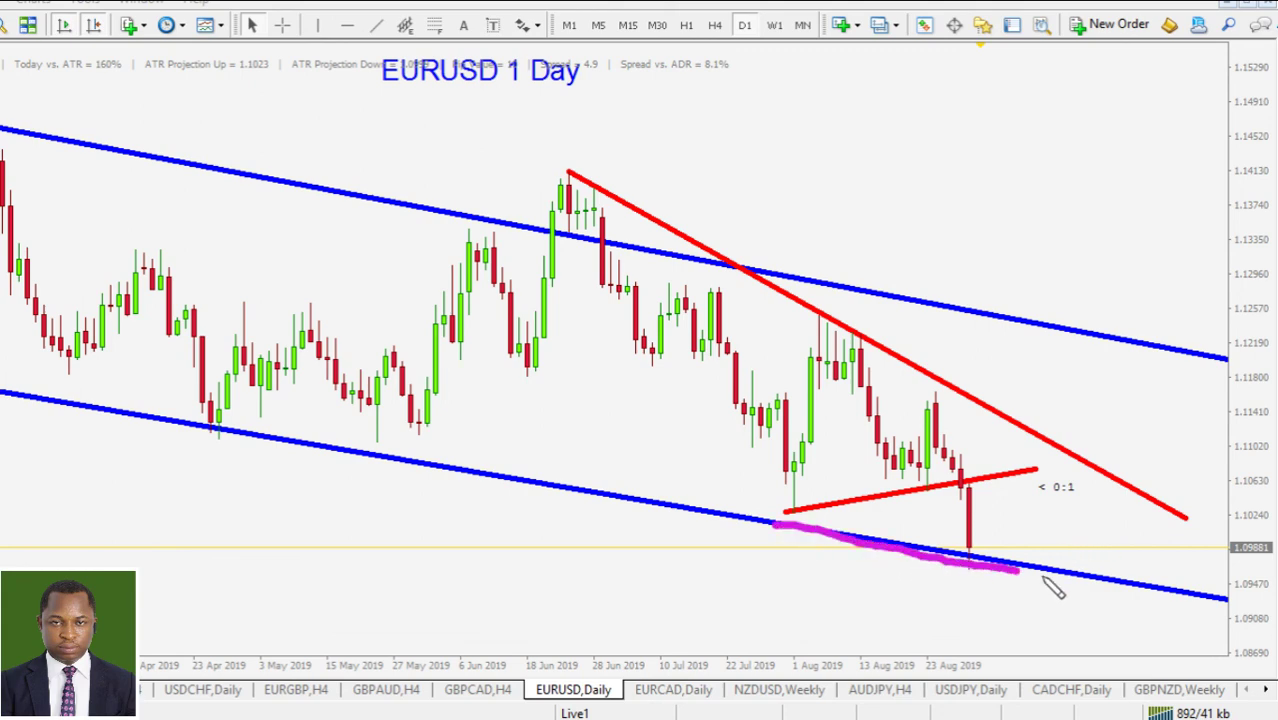
drag(973, 591, 905, 618)
mouse_move(785, 509)
mouse_down()
mouse_move(1055, 467)
mouse_move(1037, 467)
mouse_up()
drag(1037, 420, 1073, 451)
click(1088, 394)
click(1014, 378)
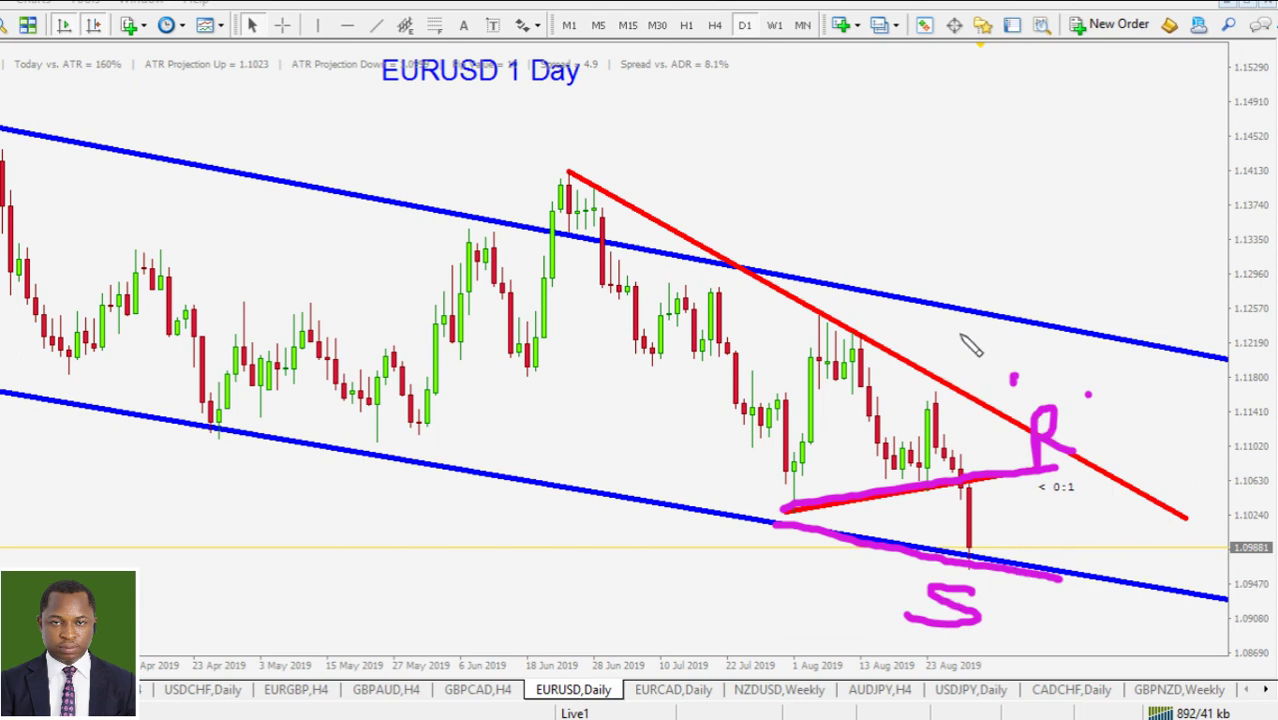
key(Escape)
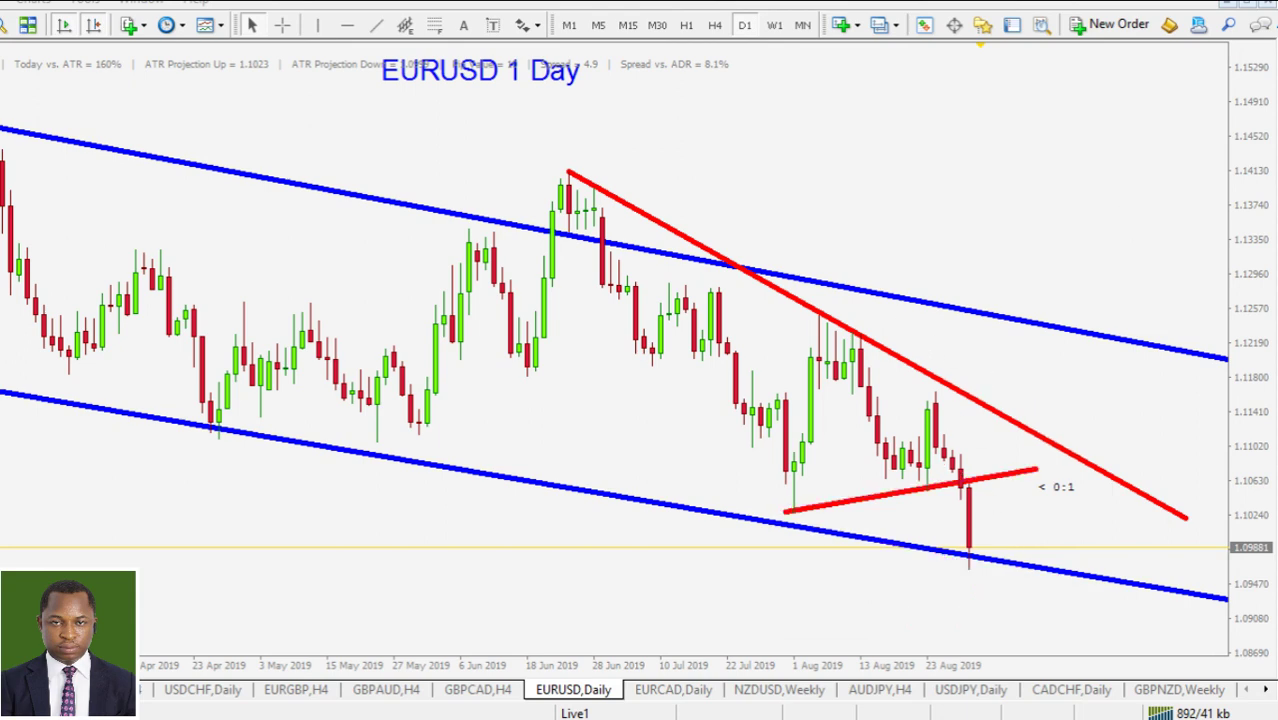